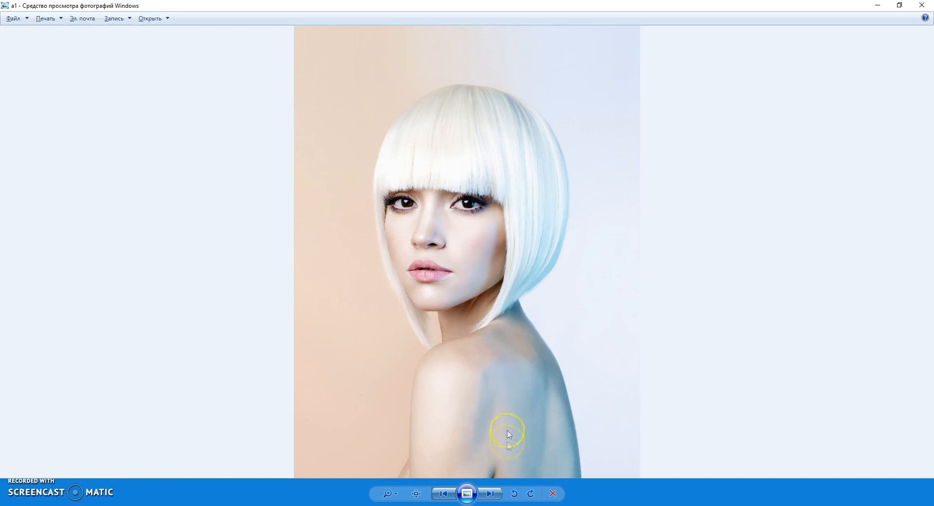
Go from the white-haired woman's photo a1 through the red-masked a2 to painted version a3 and examine its face and hair up close
{"action": "left_click", "coordinate": [498, 496]}
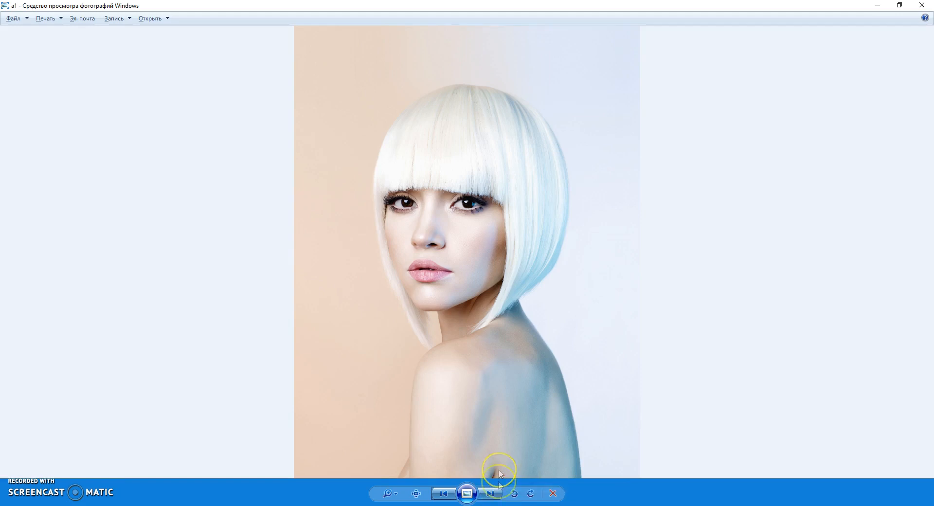
{"action": "left_click", "coordinate": [498, 496]}
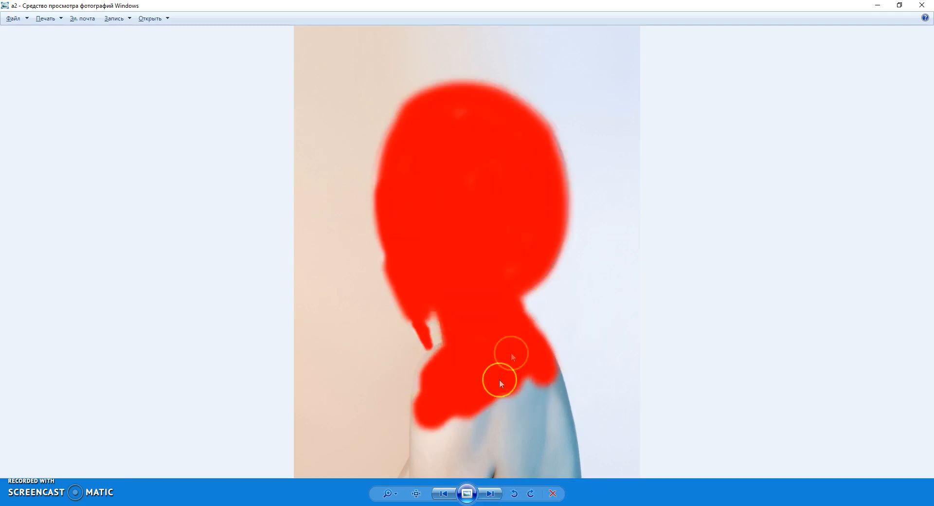
{"action": "left_click", "coordinate": [491, 494]}
{"action": "scroll", "coordinate": [488, 266], "scroll_direction": "up", "scroll_amount": 2}
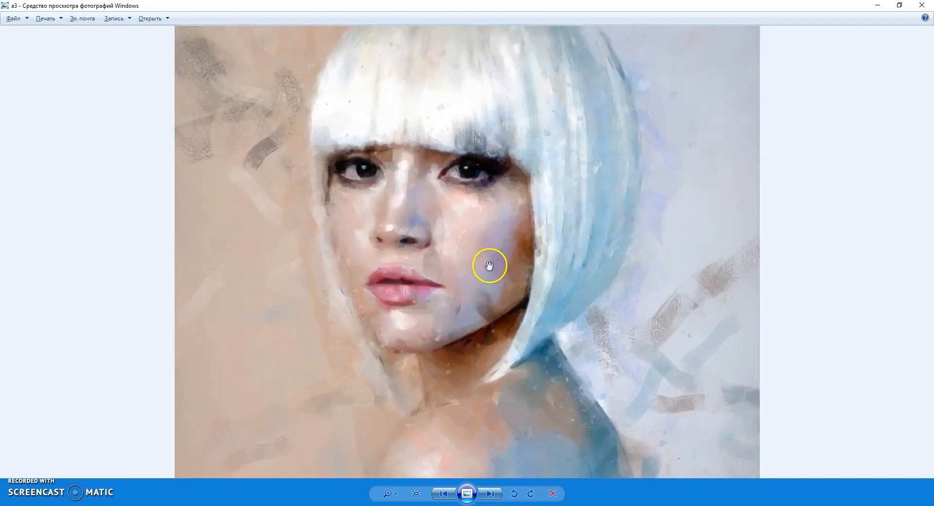
{"action": "scroll", "coordinate": [489, 266], "scroll_direction": "up", "scroll_amount": 4}
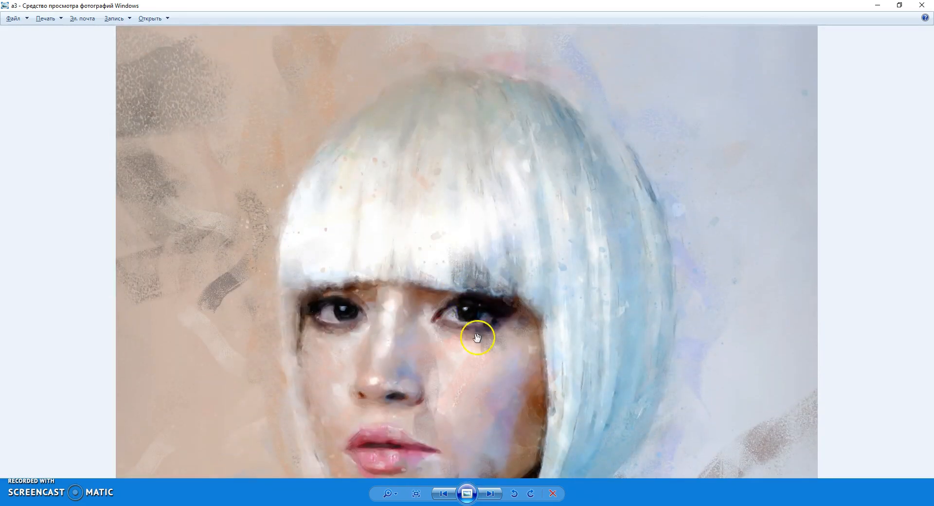
{"action": "scroll", "coordinate": [489, 319], "scroll_direction": "down", "scroll_amount": 5}
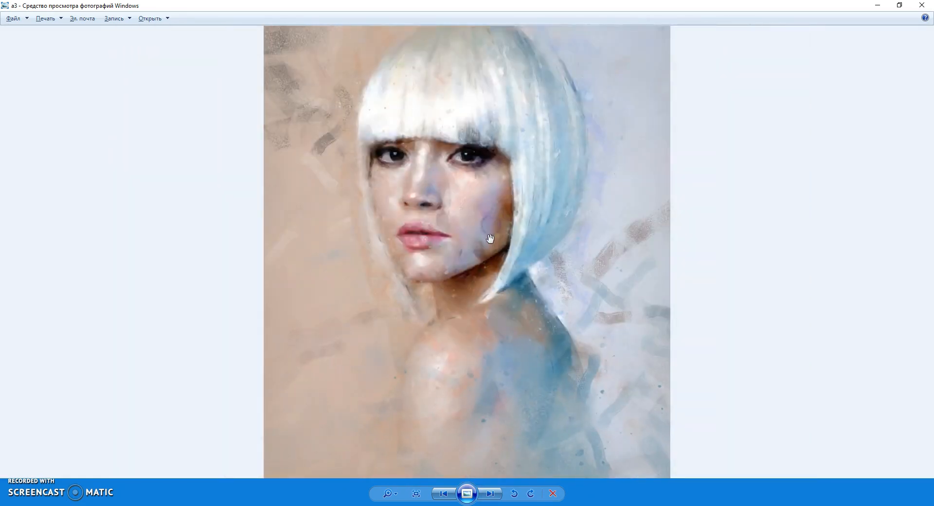
{"action": "scroll", "coordinate": [490, 238], "scroll_direction": "down", "scroll_amount": 1}
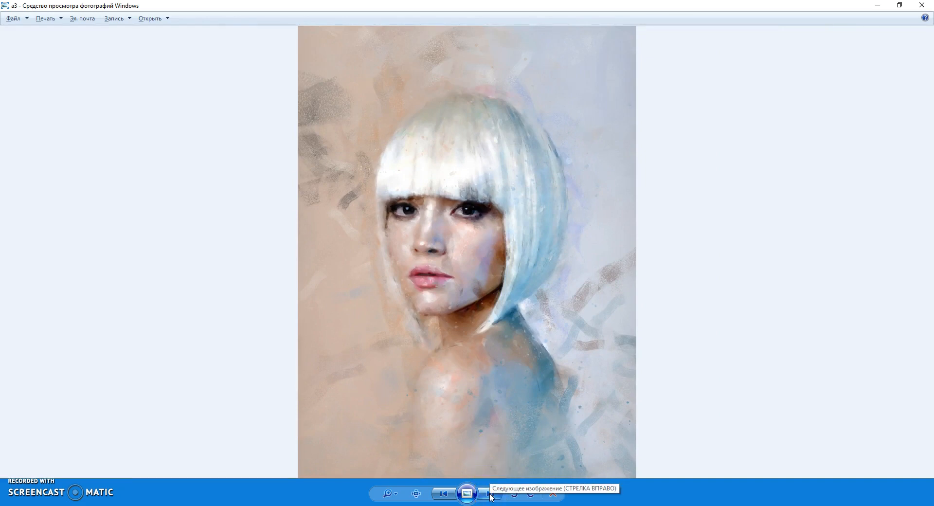
Browse the hooded man's images a4 and a5 up to painted version a6 and inspect its brushwork at higher magnification
{"action": "left_click", "coordinate": [489, 493]}
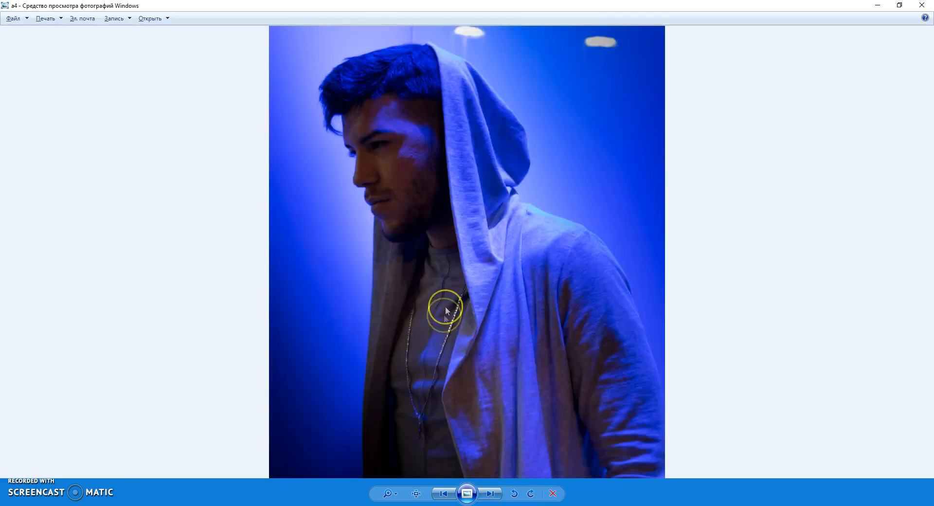
{"action": "left_click", "coordinate": [498, 499]}
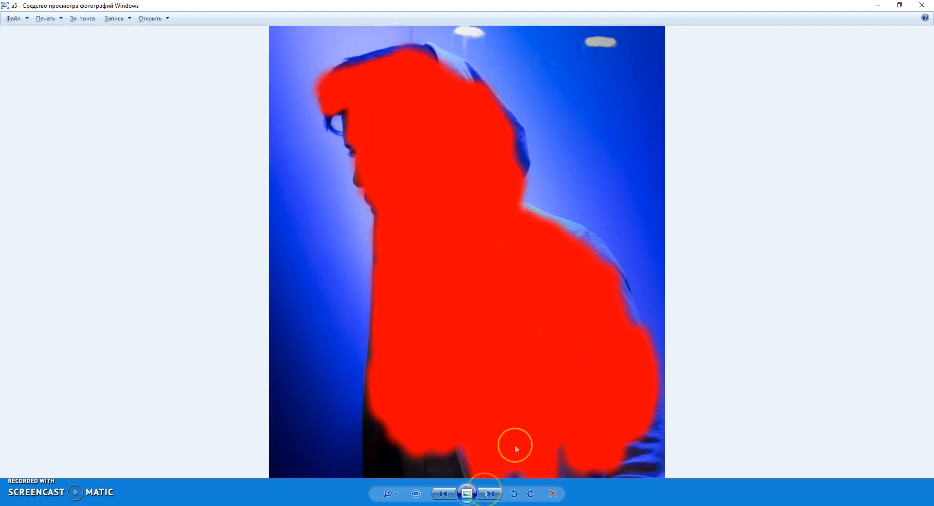
{"action": "left_click", "coordinate": [491, 493]}
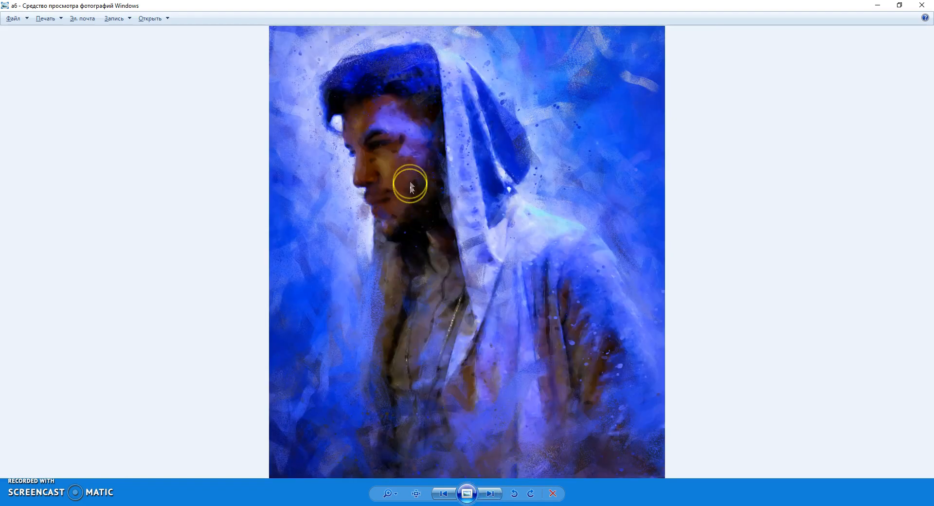
{"action": "scroll", "coordinate": [404, 162], "scroll_direction": "up", "scroll_amount": 3}
{"action": "left_click_drag", "start_coordinate": [404, 162], "coordinate": [428, 31]}
{"action": "left_click_drag", "start_coordinate": [429, 272], "coordinate": [426, 366]}
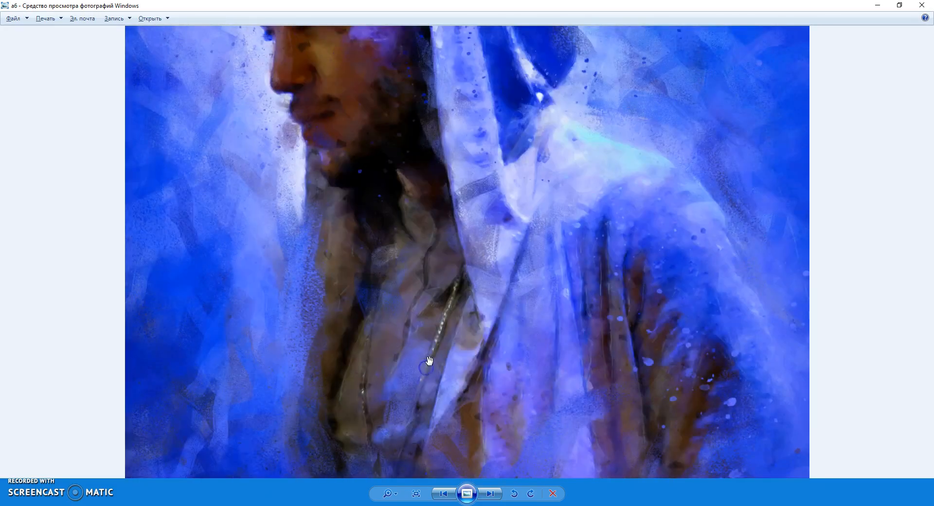
{"action": "scroll", "coordinate": [429, 360], "scroll_direction": "down", "scroll_amount": 3}
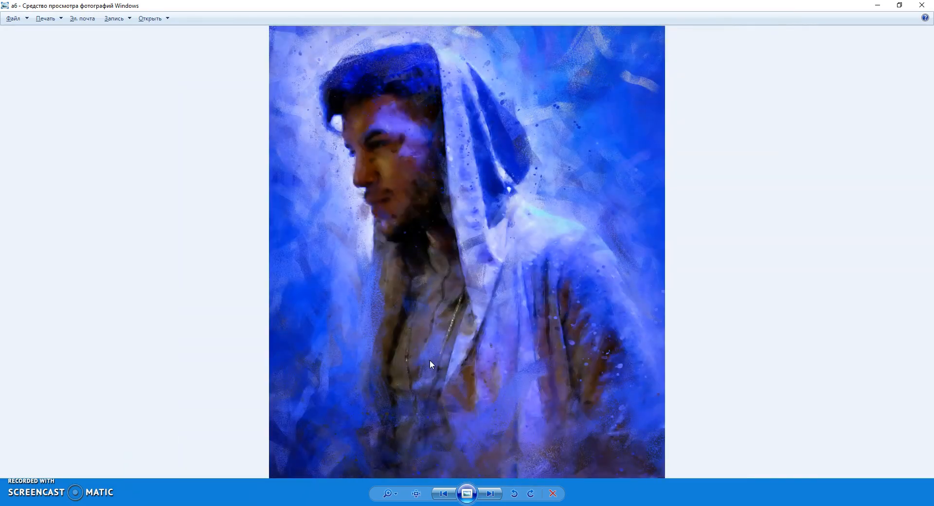
View the two recoloured painted variants of the hooded man, a7 and a8
{"action": "left_click", "coordinate": [487, 496]}
{"action": "left_click", "coordinate": [490, 495]}
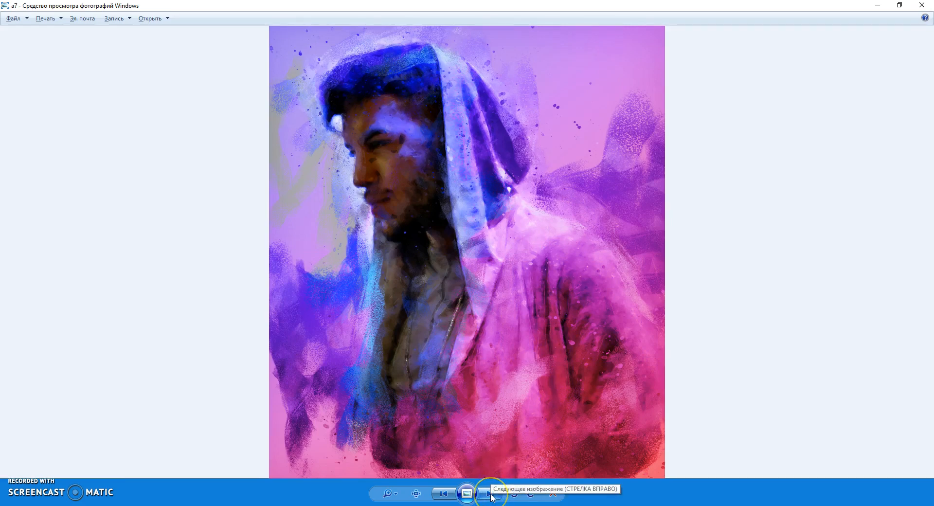
{"action": "left_click", "coordinate": [490, 494]}
{"action": "left_click", "coordinate": [440, 350]}
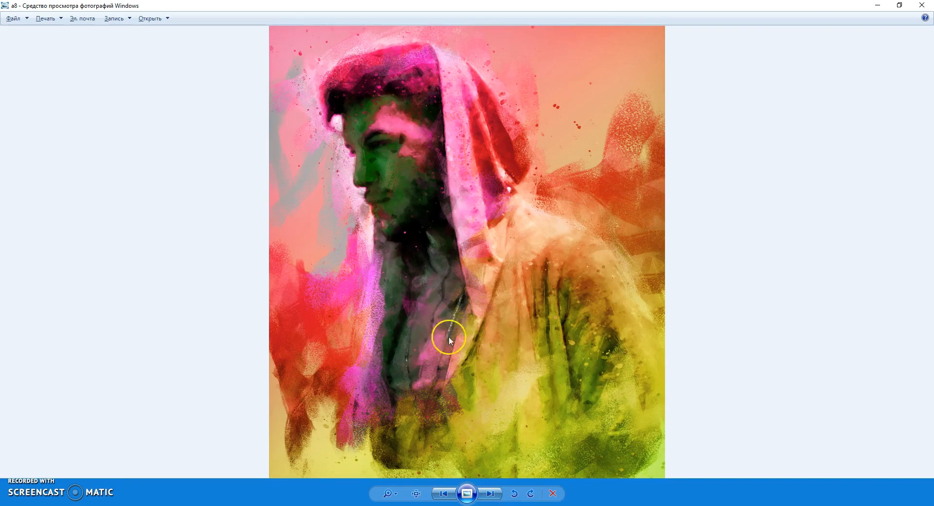
Browse the armoured figure's images b1 and b2 to painted version b3 and examine it closely from the helmet down to the boots
{"action": "left_click", "coordinate": [489, 494]}
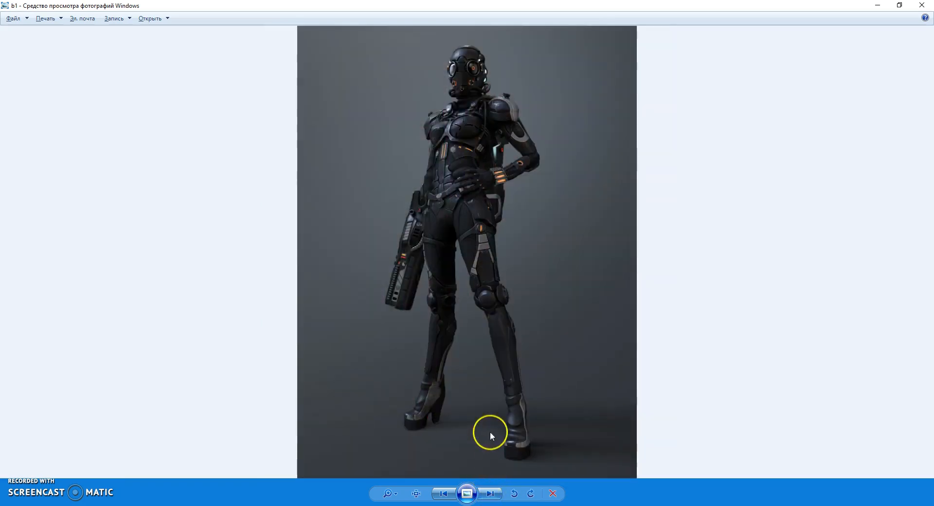
{"action": "left_click", "coordinate": [489, 495]}
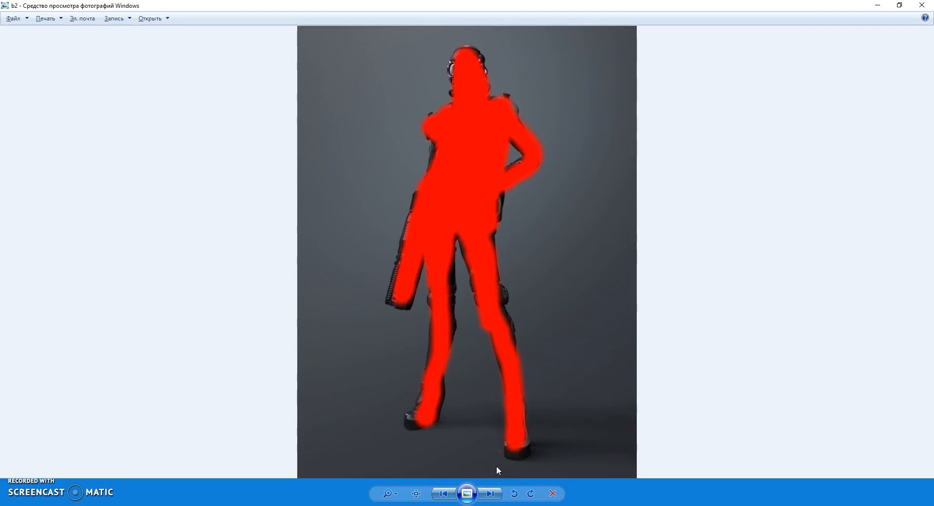
{"action": "left_click", "coordinate": [489, 493]}
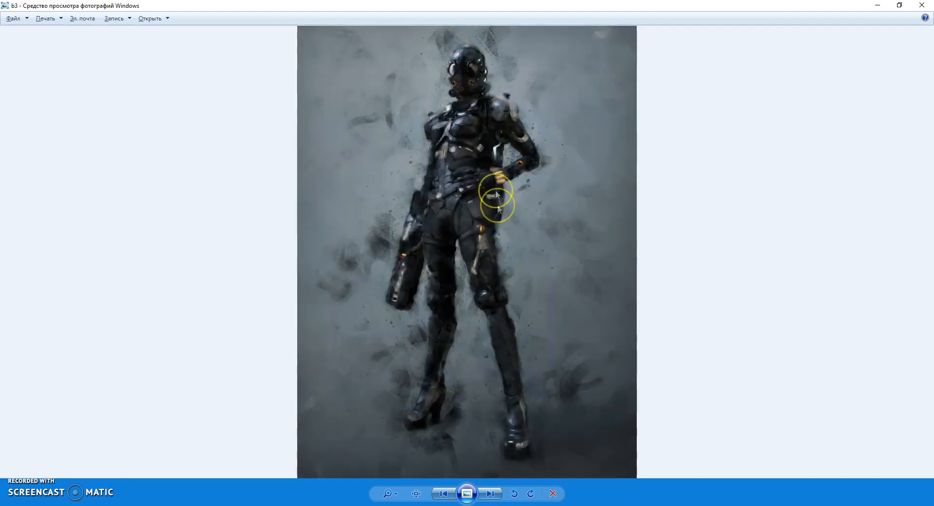
{"action": "scroll", "coordinate": [488, 127], "scroll_direction": "up", "scroll_amount": 3}
{"action": "left_click_drag", "start_coordinate": [508, 189], "coordinate": [508, 212]}
{"action": "scroll", "coordinate": [475, 133], "scroll_direction": "up", "scroll_amount": 4}
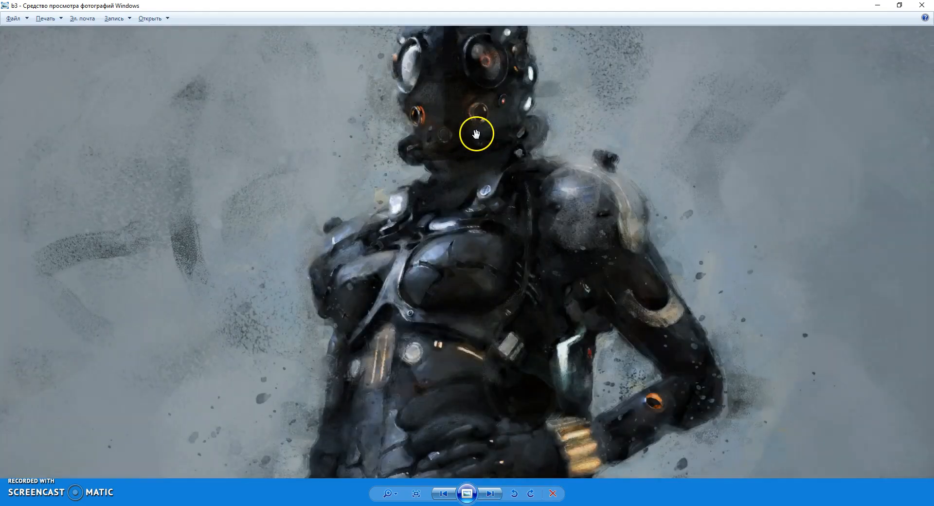
{"action": "left_click_drag", "start_coordinate": [494, 139], "coordinate": [495, 208]}
{"action": "left_click_drag", "start_coordinate": [495, 320], "coordinate": [499, 195]}
{"action": "left_click_drag", "start_coordinate": [527, 413], "coordinate": [505, 166]}
{"action": "left_click_drag", "start_coordinate": [452, 345], "coordinate": [432, 85]}
{"action": "scroll", "coordinate": [431, 109], "scroll_direction": "down", "scroll_amount": 6}
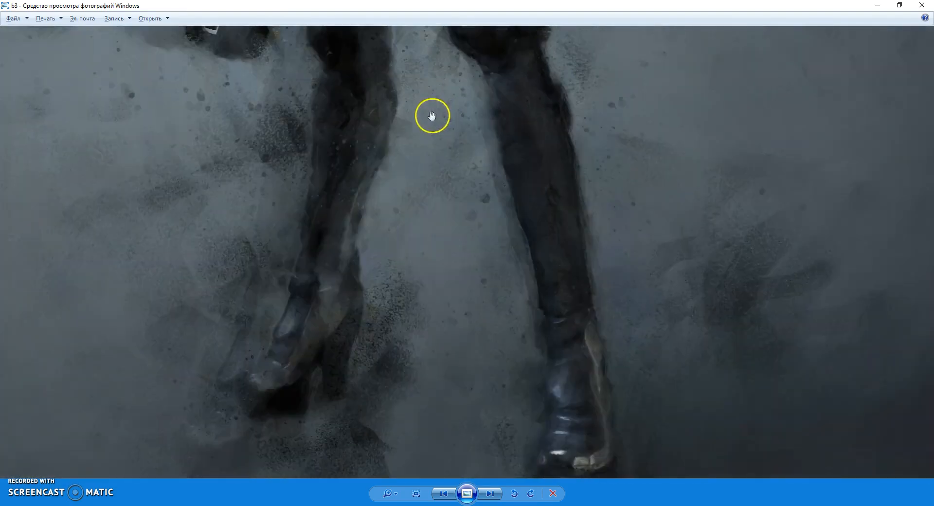
Step through the classic car's photo b4 and red mask b5 to painted version b6 and inspect the car's front up close
{"action": "left_click", "coordinate": [488, 495]}
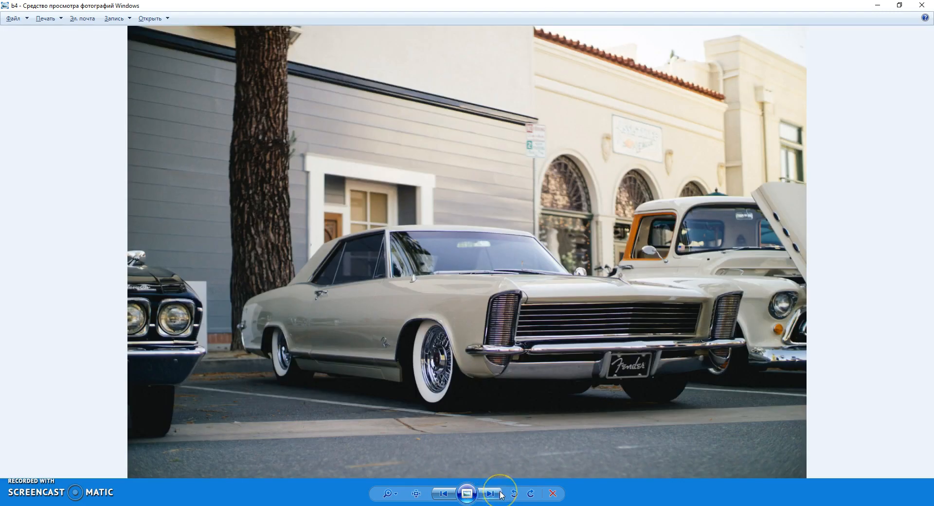
{"action": "left_click", "coordinate": [496, 495]}
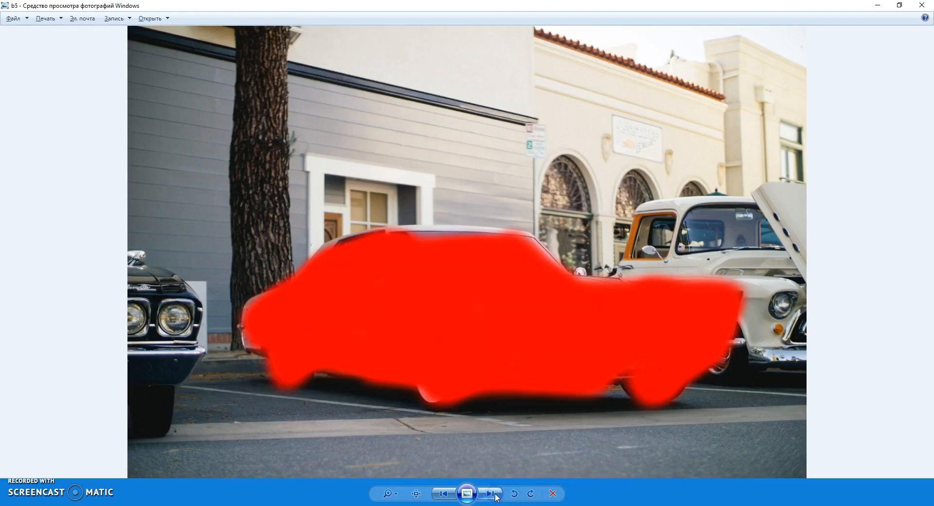
{"action": "left_click", "coordinate": [496, 495]}
{"action": "scroll", "coordinate": [556, 385], "scroll_direction": "up", "scroll_amount": 4}
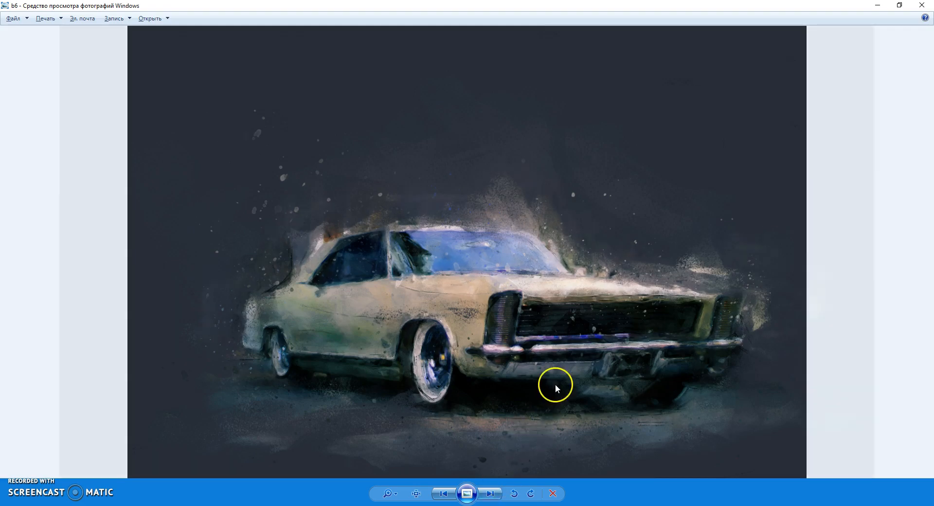
{"action": "left_click_drag", "start_coordinate": [496, 330], "coordinate": [481, 367]}
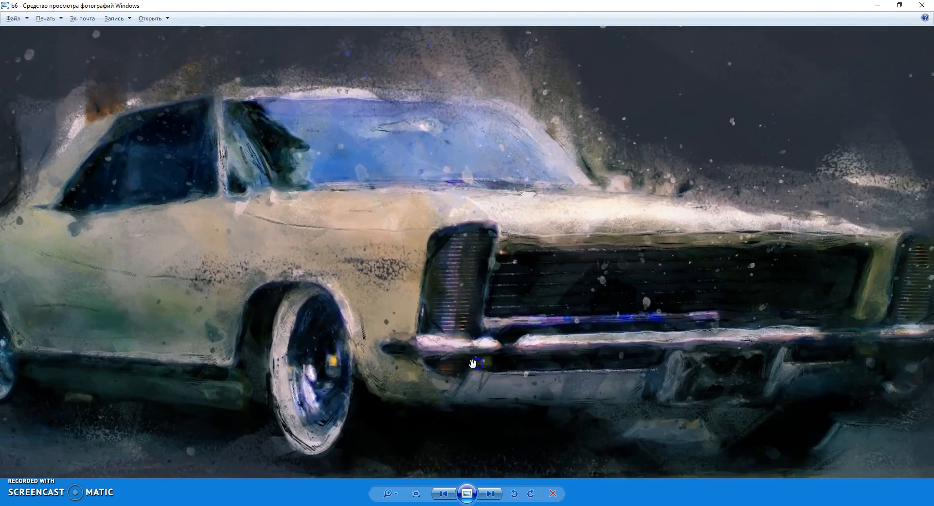
{"action": "scroll", "coordinate": [448, 437], "scroll_direction": "down", "scroll_amount": 4}
Go through the swordsman's images b7 and b8 to painted version b9 and examine the face, tunic and sword in detail
{"action": "left_click", "coordinate": [490, 493]}
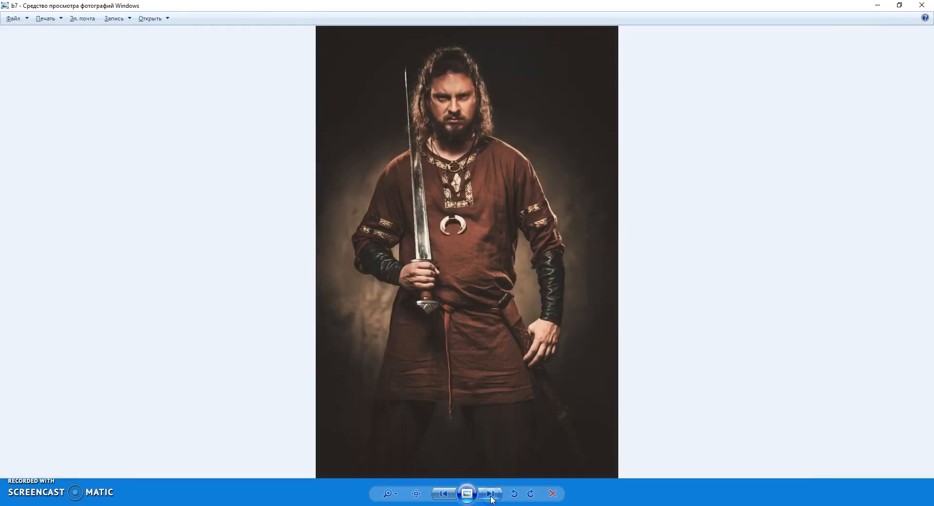
{"action": "left_click", "coordinate": [492, 495]}
{"action": "left_click", "coordinate": [491, 495]}
{"action": "scroll", "coordinate": [463, 118], "scroll_direction": "up", "scroll_amount": 5}
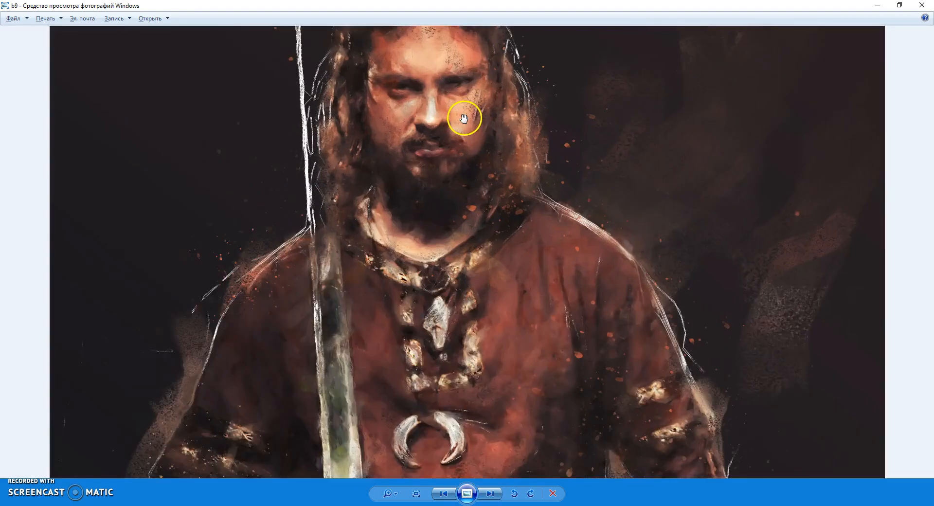
{"action": "scroll", "coordinate": [464, 118], "scroll_direction": "up", "scroll_amount": 1}
{"action": "left_click_drag", "start_coordinate": [492, 284], "coordinate": [504, 129]}
{"action": "left_click_drag", "start_coordinate": [575, 415], "coordinate": [561, 117]}
{"action": "left_click_drag", "start_coordinate": [562, 308], "coordinate": [541, 73]}
{"action": "left_click_drag", "start_coordinate": [482, 154], "coordinate": [532, 342]}
{"action": "left_click_drag", "start_coordinate": [572, 156], "coordinate": [545, 414]}
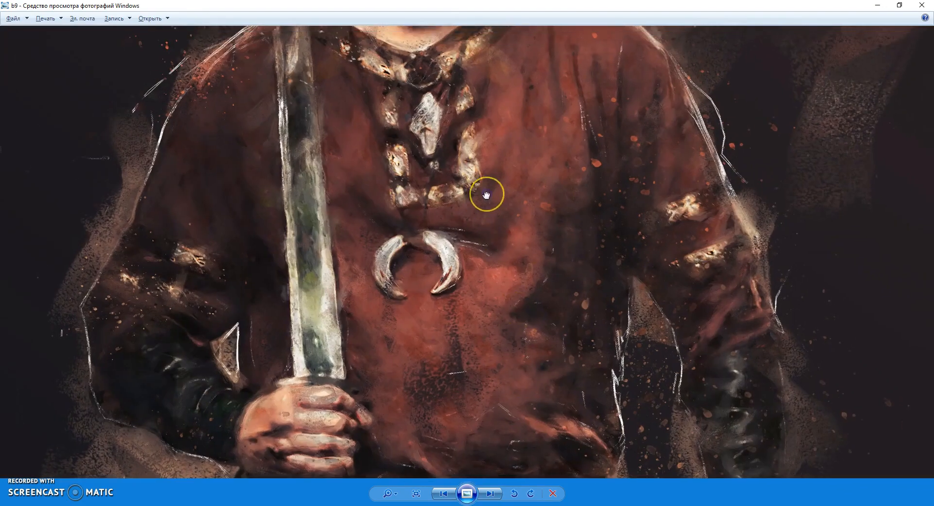
{"action": "scroll", "coordinate": [486, 195], "scroll_direction": "down", "scroll_amount": 6}
Browse the images of the woman with braided hair from c1 to painted version c3 and inspect the painting up close
{"action": "left_click", "coordinate": [491, 495]}
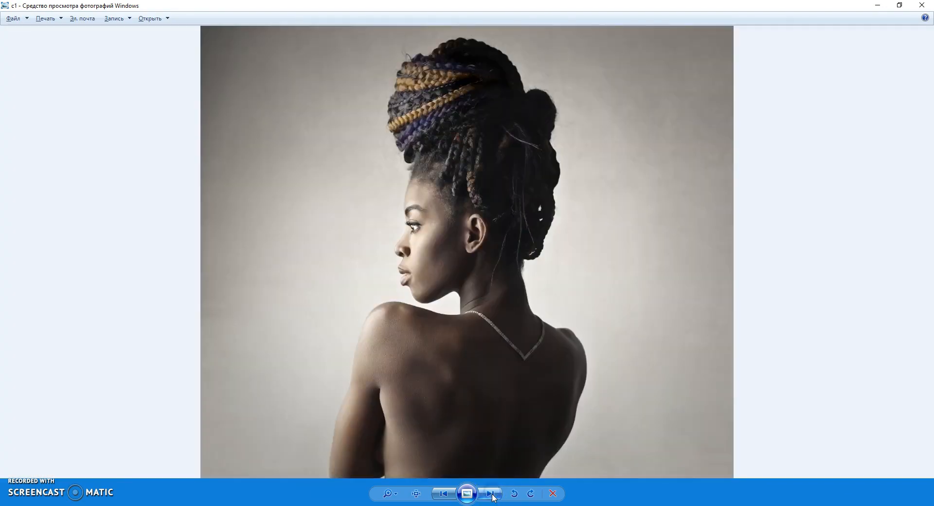
{"action": "left_click", "coordinate": [493, 495]}
{"action": "left_click", "coordinate": [493, 495]}
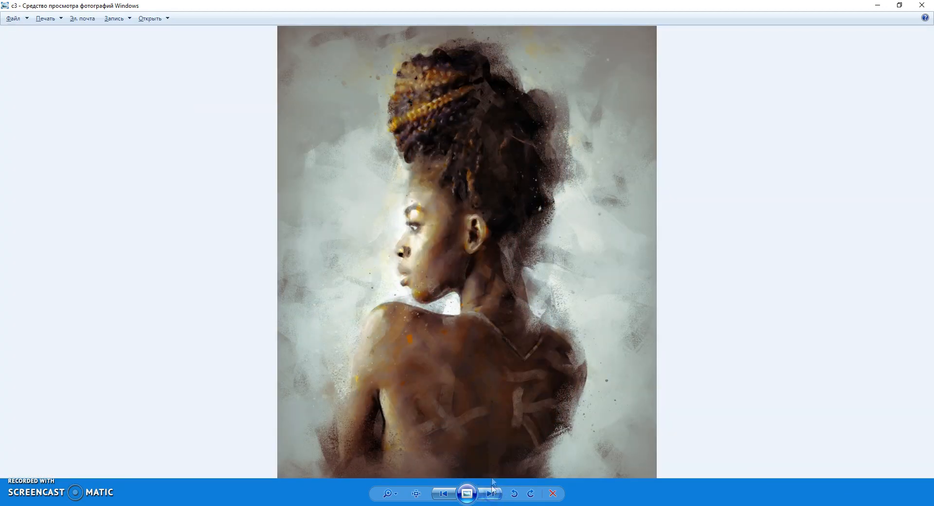
{"action": "scroll", "coordinate": [469, 379], "scroll_direction": "up", "scroll_amount": 3}
{"action": "left_click_drag", "start_coordinate": [469, 250], "coordinate": [479, 310]}
{"action": "scroll", "coordinate": [479, 311], "scroll_direction": "down", "scroll_amount": 3}
Step through the tattooed man's photo c4 and red mask c5 to painted version c6 and inspect the portrait up close
{"action": "left_click", "coordinate": [492, 495]}
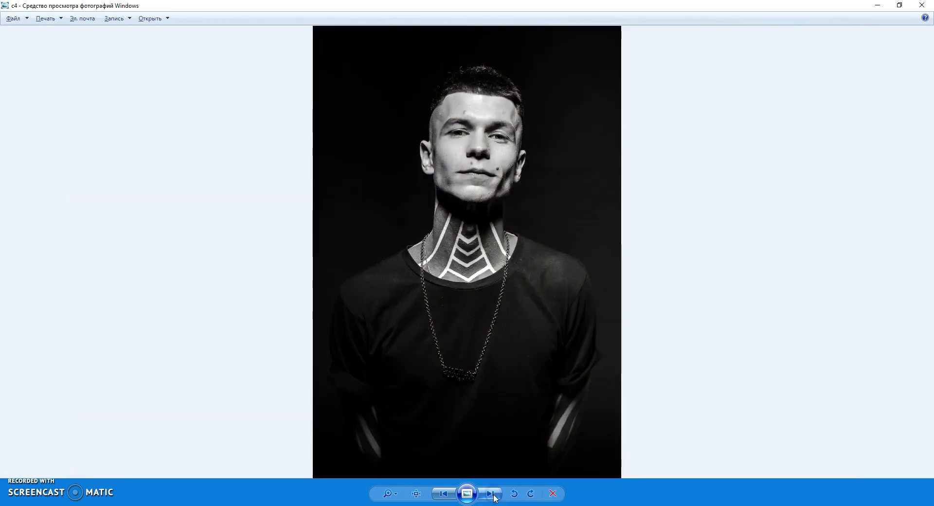
{"action": "left_click", "coordinate": [492, 495]}
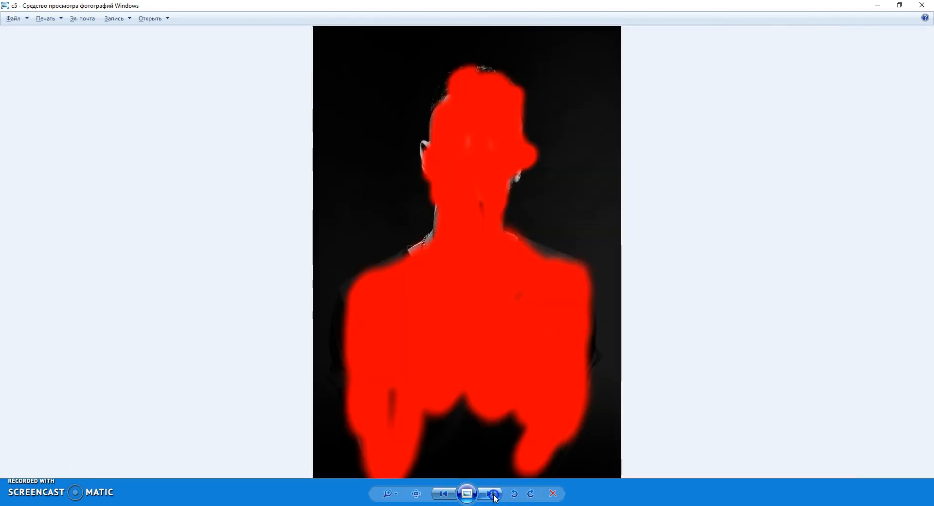
{"action": "left_click", "coordinate": [492, 495]}
{"action": "scroll", "coordinate": [485, 108], "scroll_direction": "up", "scroll_amount": 4}
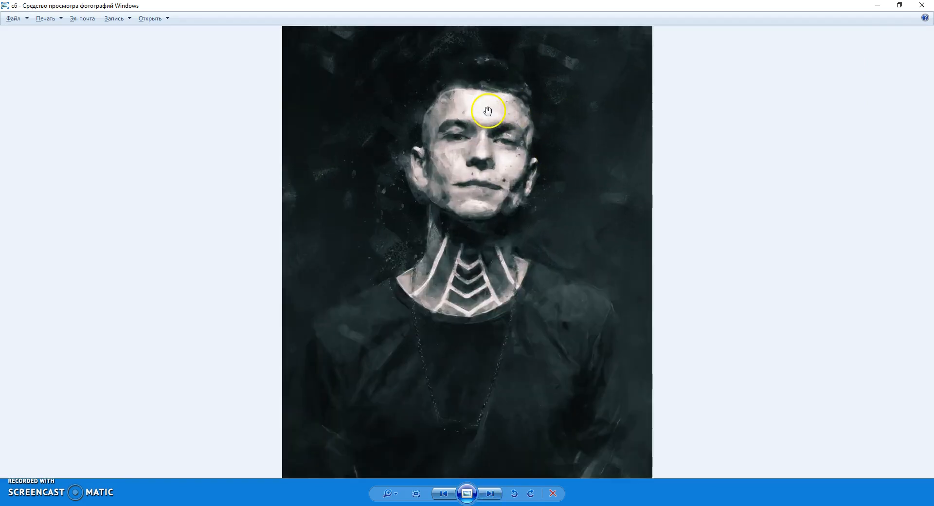
{"action": "left_click_drag", "start_coordinate": [489, 313], "coordinate": [454, 278]}
{"action": "scroll", "coordinate": [467, 287], "scroll_direction": "down", "scroll_amount": 4}
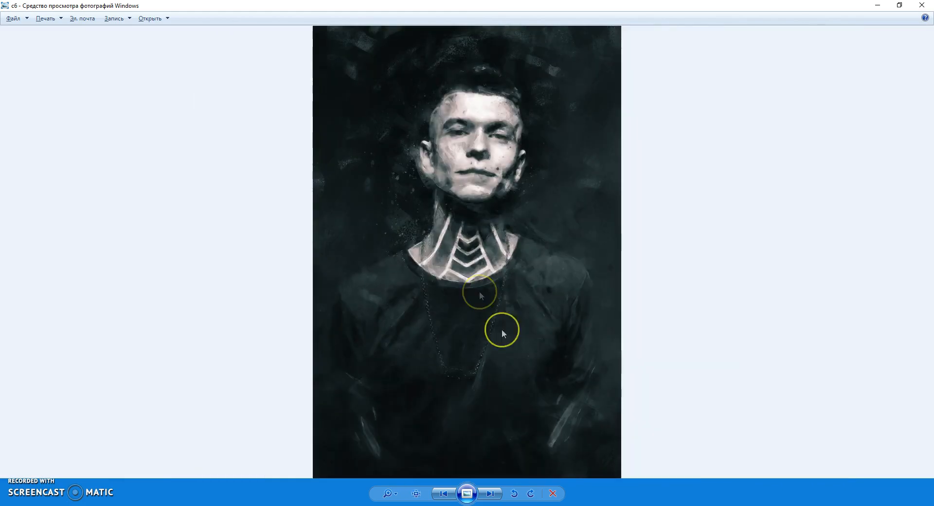
Advance through c7 and the red-masked c8 to the painted woman's profile c9 and examine the face and ear closely
{"action": "left_click", "coordinate": [490, 493]}
{"action": "left_click", "coordinate": [490, 493]}
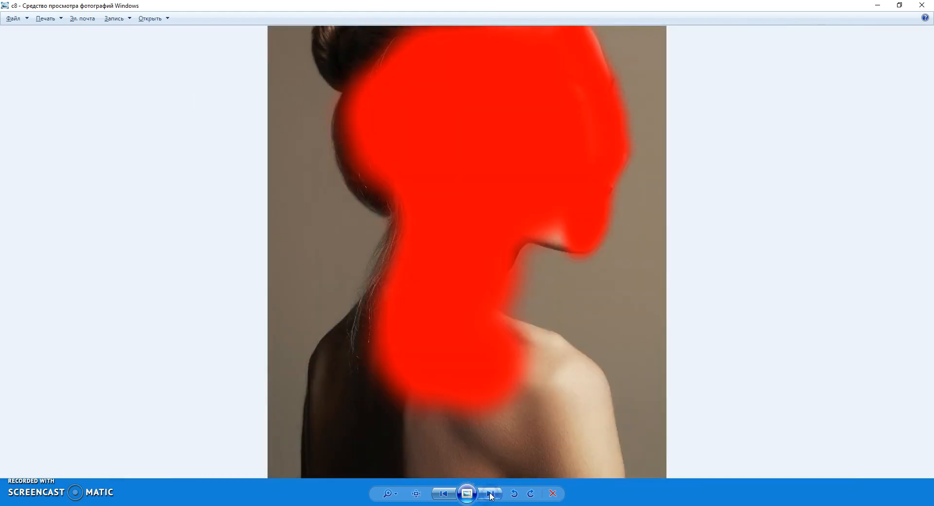
{"action": "left_click", "coordinate": [490, 493]}
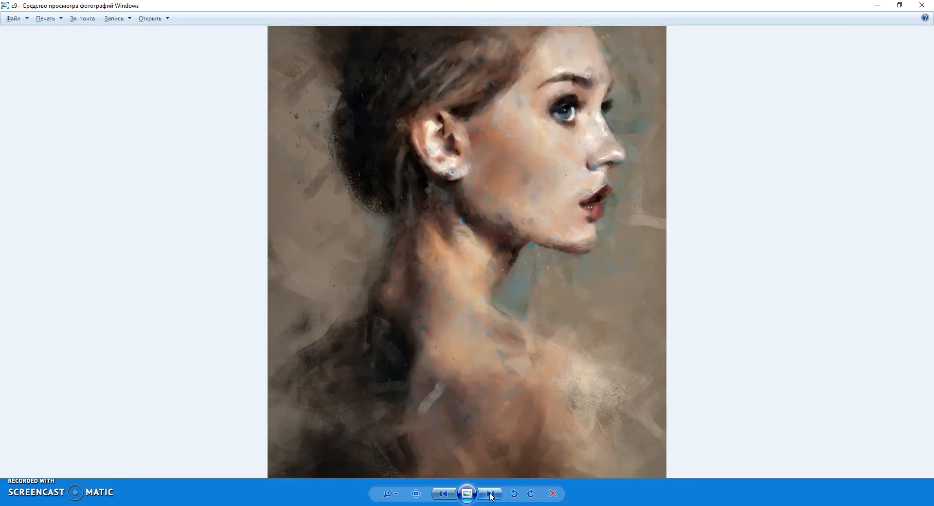
{"action": "scroll", "coordinate": [586, 156], "scroll_direction": "up", "scroll_amount": 5}
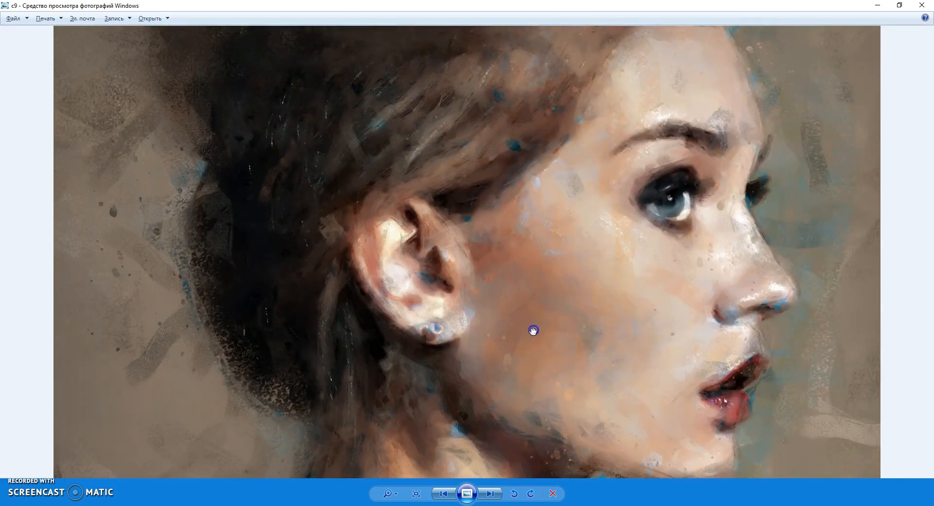
{"action": "left_click_drag", "start_coordinate": [533, 331], "coordinate": [451, 377]}
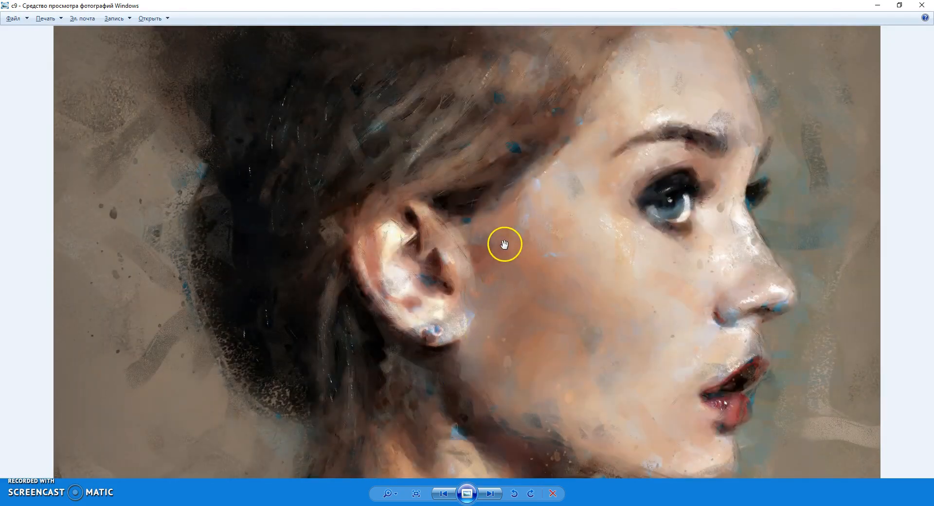
Examine the jaw and neck of the painted woman's profile c9 up close and advance through the following images
{"action": "scroll", "coordinate": [504, 245], "scroll_direction": "up", "scroll_amount": 1}
{"action": "left_click_drag", "start_coordinate": [436, 265], "coordinate": [435, 115]}
{"action": "left_click_drag", "start_coordinate": [468, 280], "coordinate": [472, 183]}
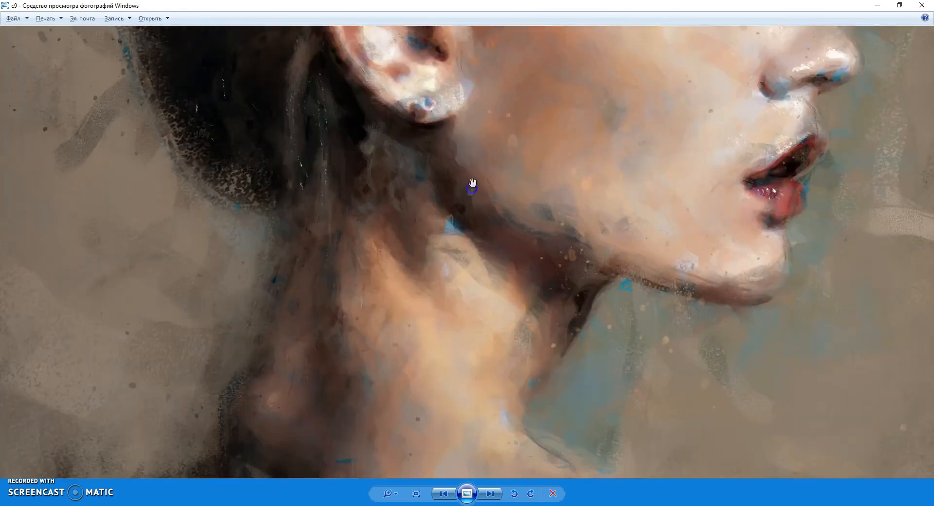
{"action": "scroll", "coordinate": [472, 183], "scroll_direction": "down", "scroll_amount": 5}
{"action": "left_click", "coordinate": [490, 493]}
{"action": "left_click", "coordinate": [489, 493]}
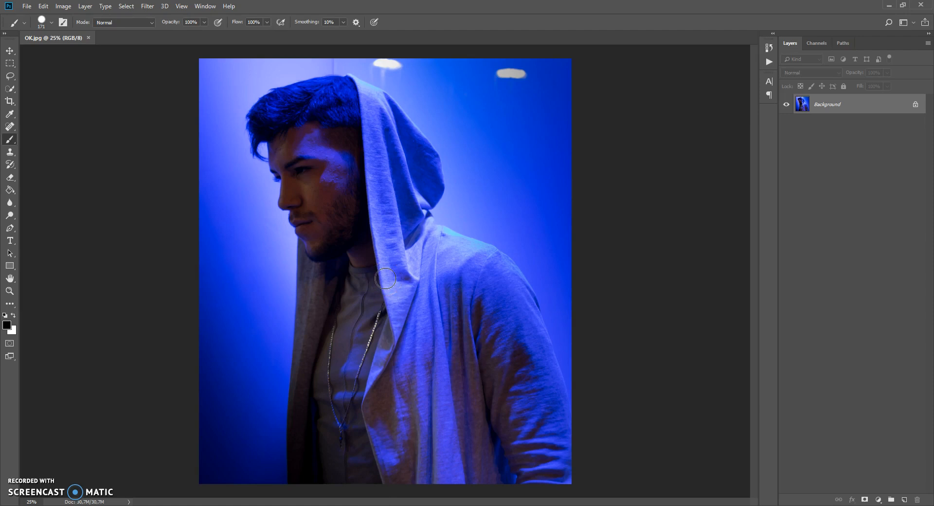
In Photoshop, check that the UI language in the Interface preferences is English and accept the settings
{"action": "left_click", "coordinate": [241, 132]}
{"action": "left_click", "coordinate": [44, 7]}
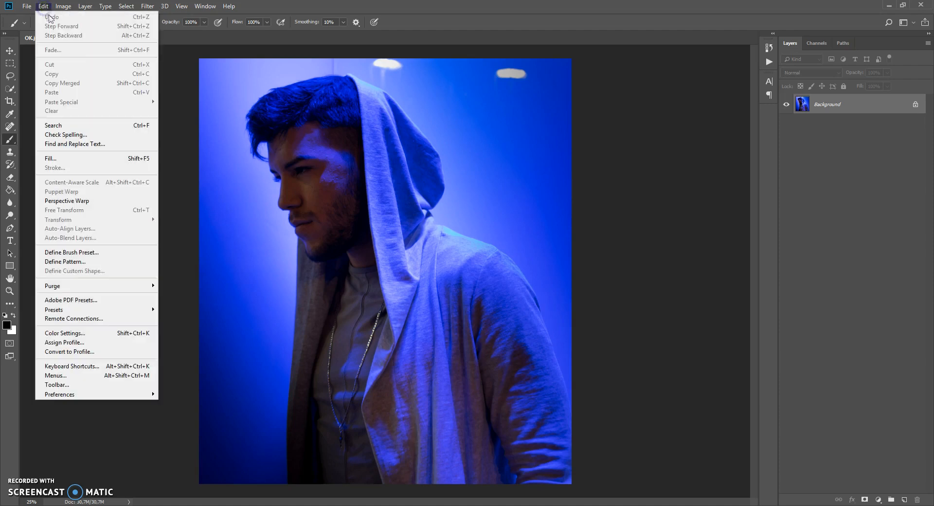
{"action": "mouse_move", "coordinate": [61, 400]}
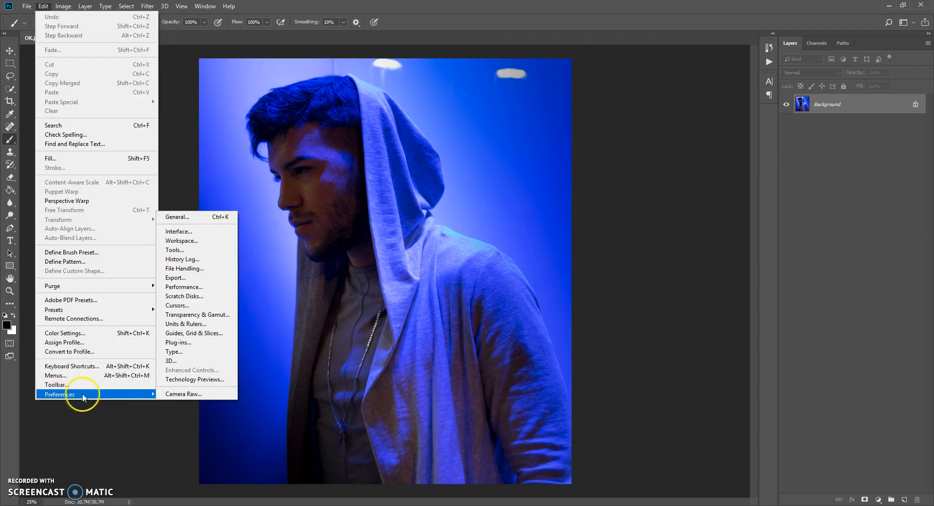
{"action": "left_click", "coordinate": [187, 232]}
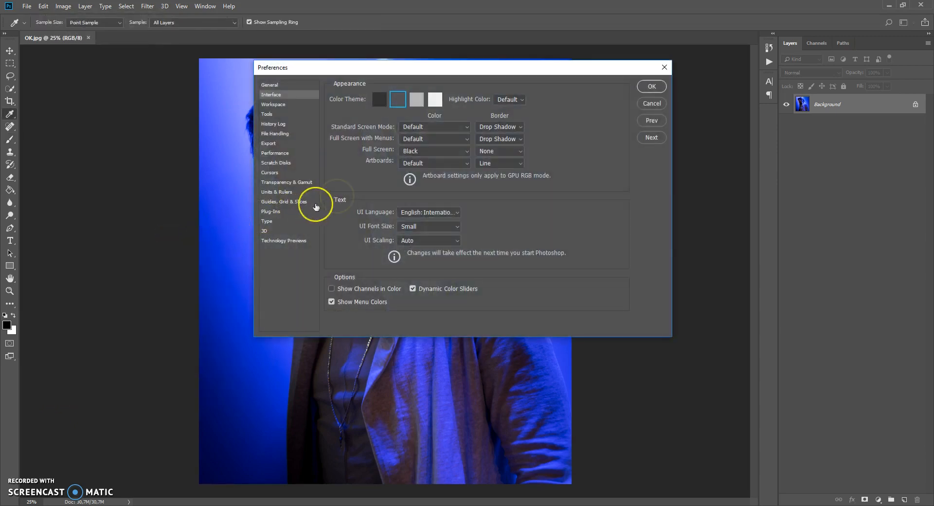
{"action": "left_click", "coordinate": [416, 214]}
{"action": "left_click", "coordinate": [422, 214]}
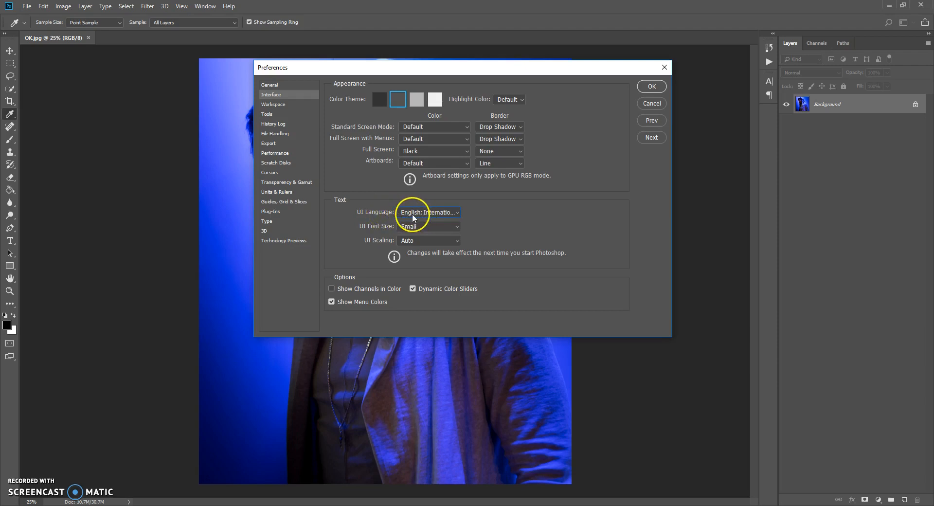
{"action": "left_click", "coordinate": [650, 86]}
{"action": "key", "text": "b"}
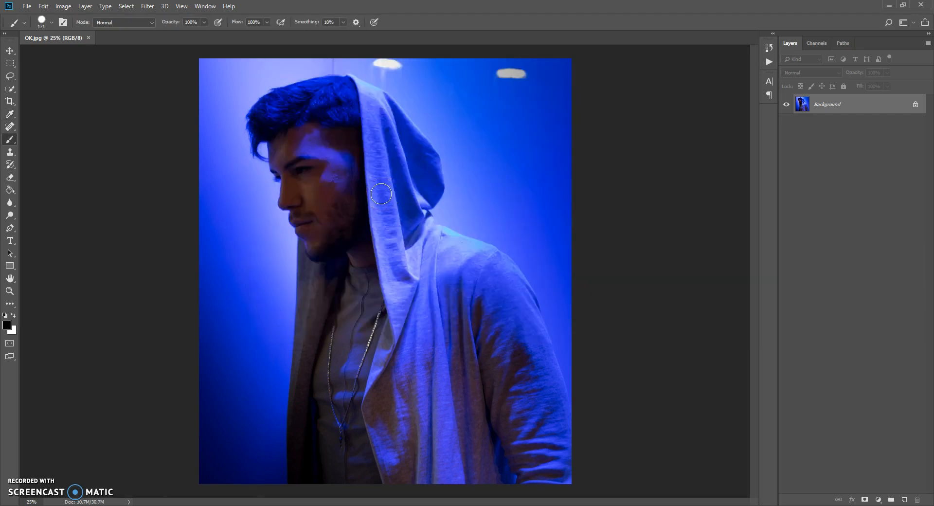
Check that the image mode of OK.jpg is RGB Color with 8 Bits/Channel
{"action": "left_click", "coordinate": [63, 6]}
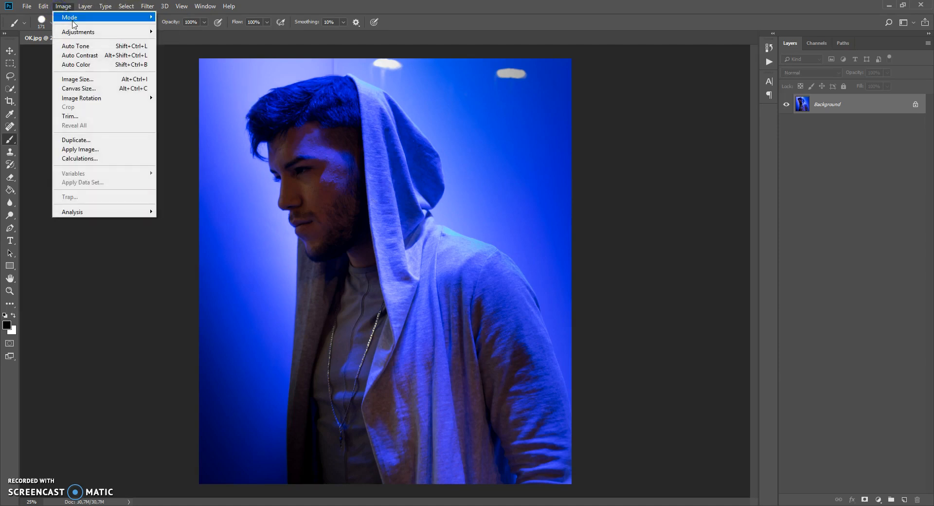
{"action": "mouse_move", "coordinate": [74, 19]}
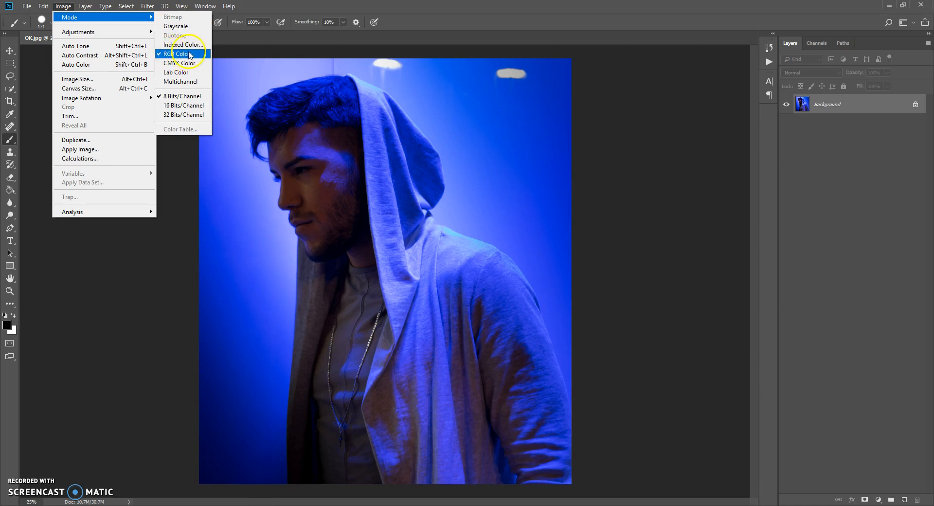
{"action": "left_click", "coordinate": [170, 97]}
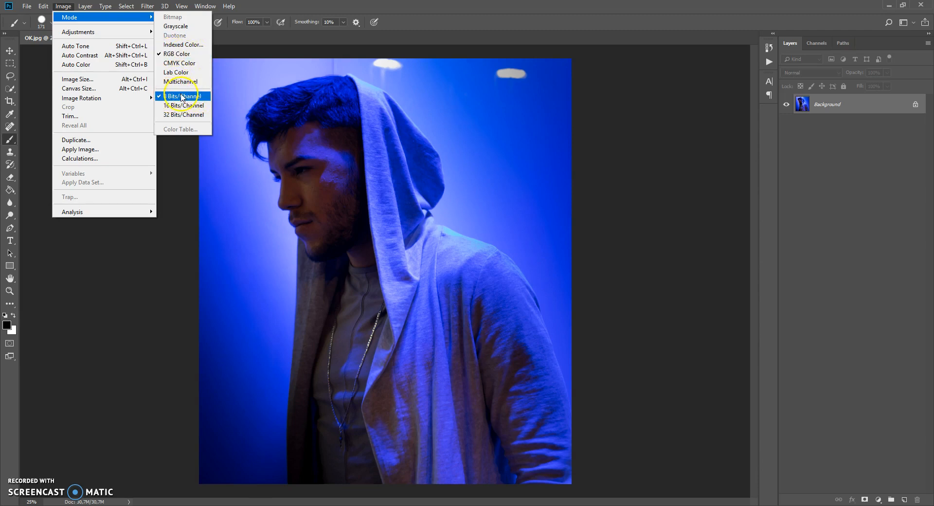
{"action": "left_click", "coordinate": [258, 7]}
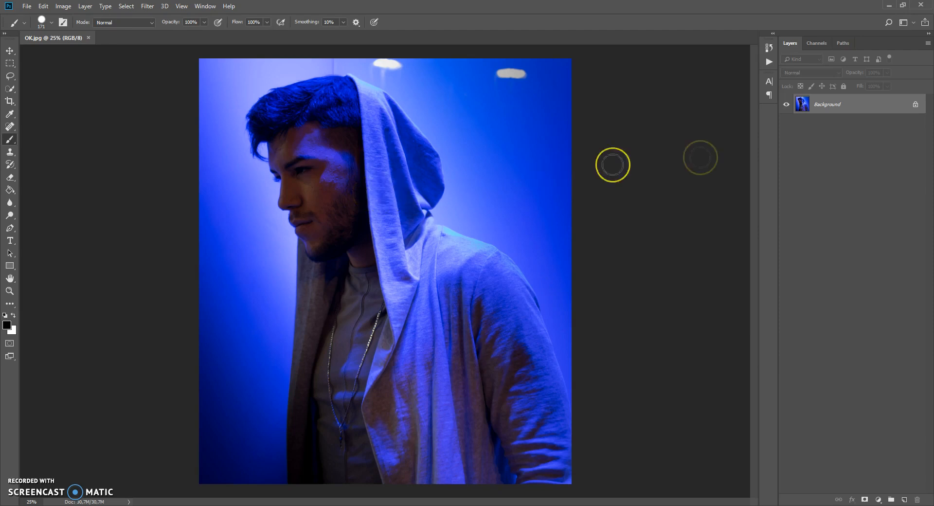
Check that the Layers Panel Options have Add "copy" to Copied Layers and Groups enabled, and accept them
{"action": "left_click", "coordinate": [928, 43]}
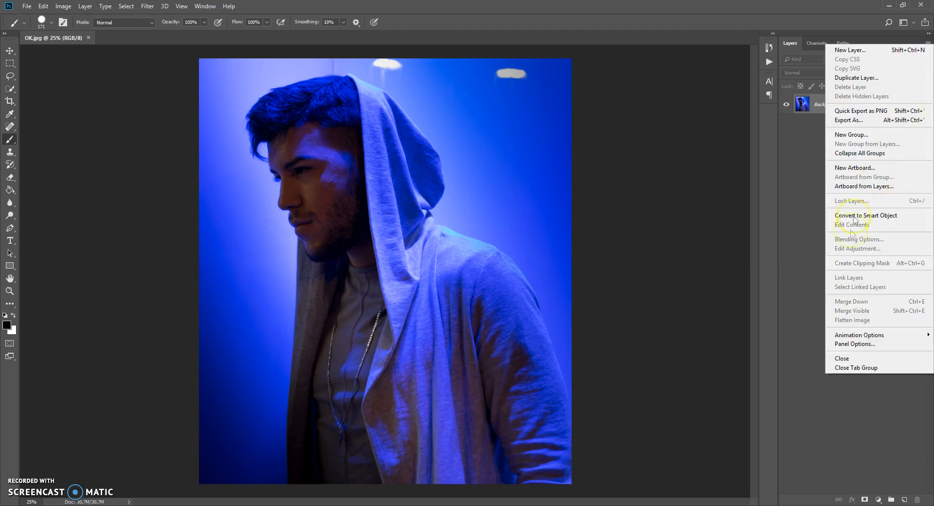
{"action": "left_click", "coordinate": [848, 345]}
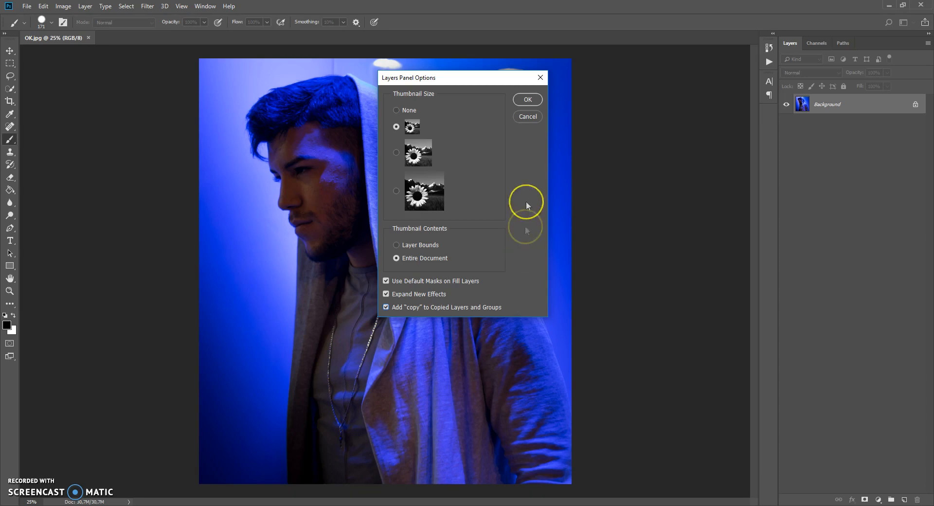
{"action": "left_click", "coordinate": [528, 99]}
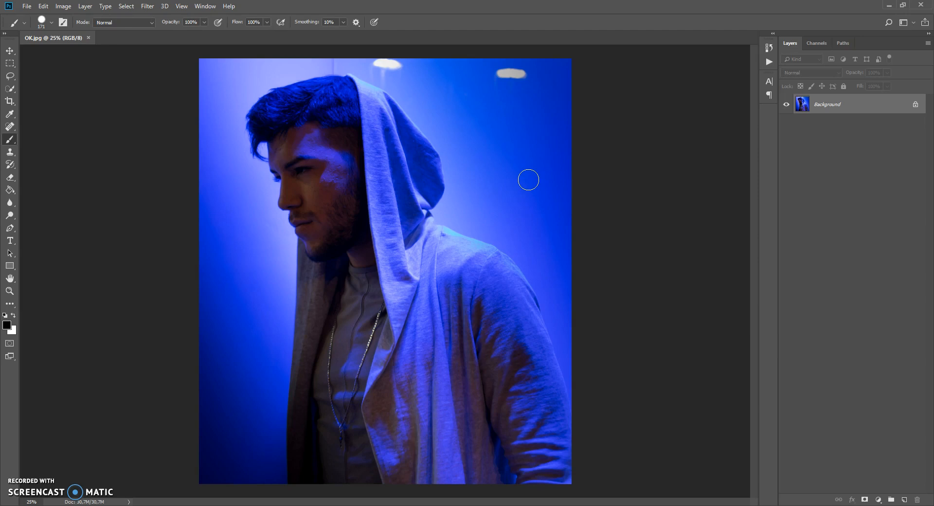
Load the Concept Art Brushes file into the brush presets in the Preset Manager and check the new group
{"action": "left_click", "coordinate": [44, 7]}
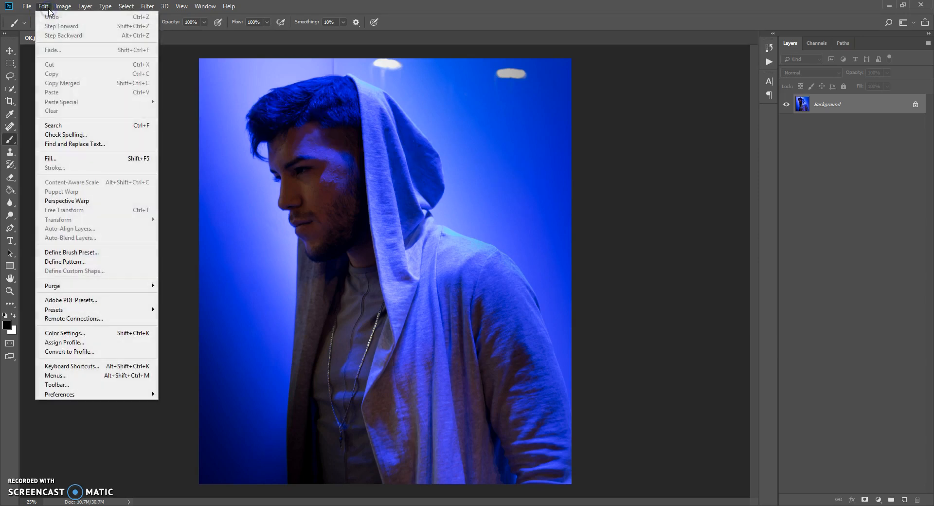
{"action": "mouse_move", "coordinate": [57, 310]}
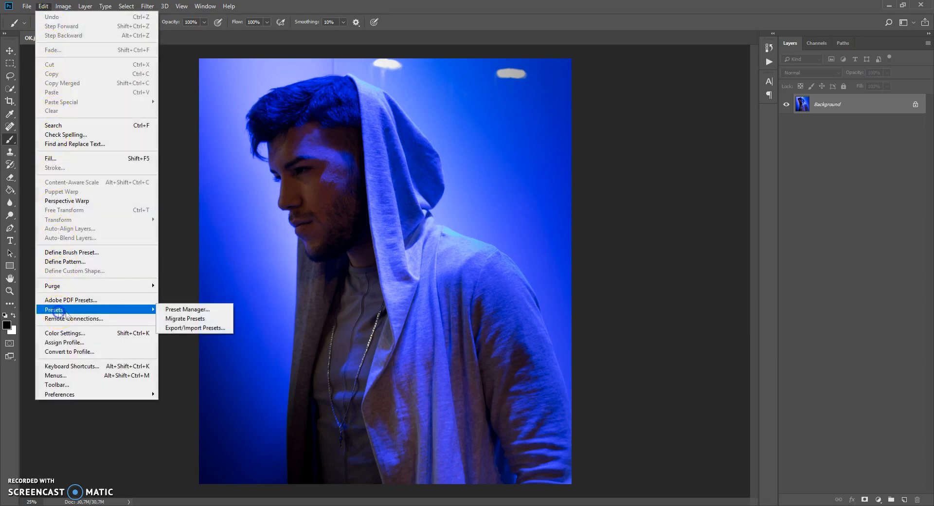
{"action": "left_click", "coordinate": [180, 312]}
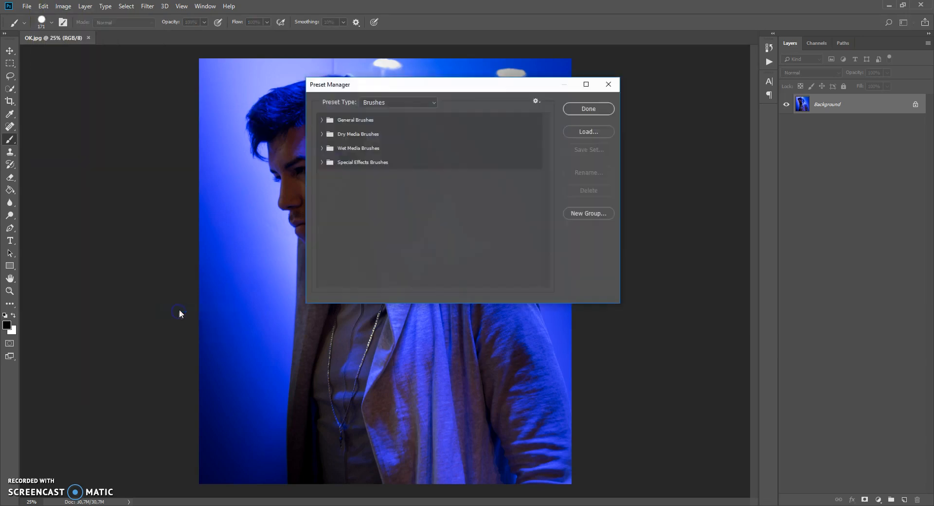
{"action": "left_click", "coordinate": [379, 103]}
{"action": "left_click", "coordinate": [380, 112]}
{"action": "left_click", "coordinate": [573, 133]}
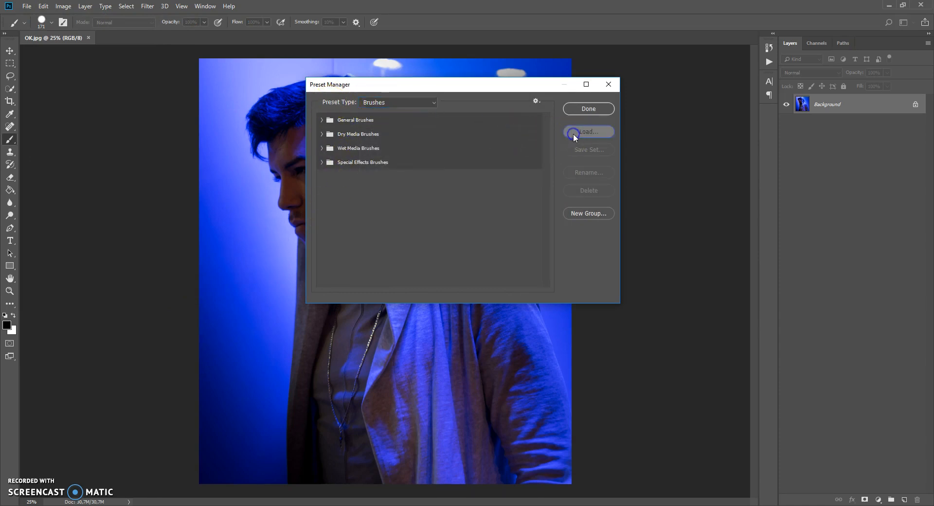
{"action": "mouse_move", "coordinate": [513, 100]}
{"action": "left_mouse_down"}
{"action": "mouse_move", "coordinate": [448, 118]}
{"action": "mouse_move", "coordinate": [418, 149]}
{"action": "left_mouse_up"}
{"action": "left_click", "coordinate": [354, 210]}
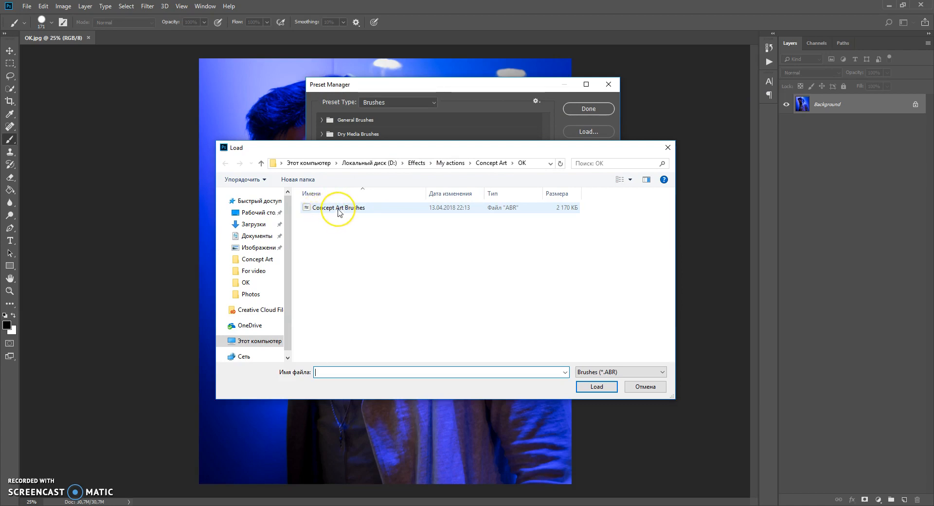
{"action": "left_click", "coordinate": [338, 209]}
{"action": "double_click", "coordinate": [338, 209]}
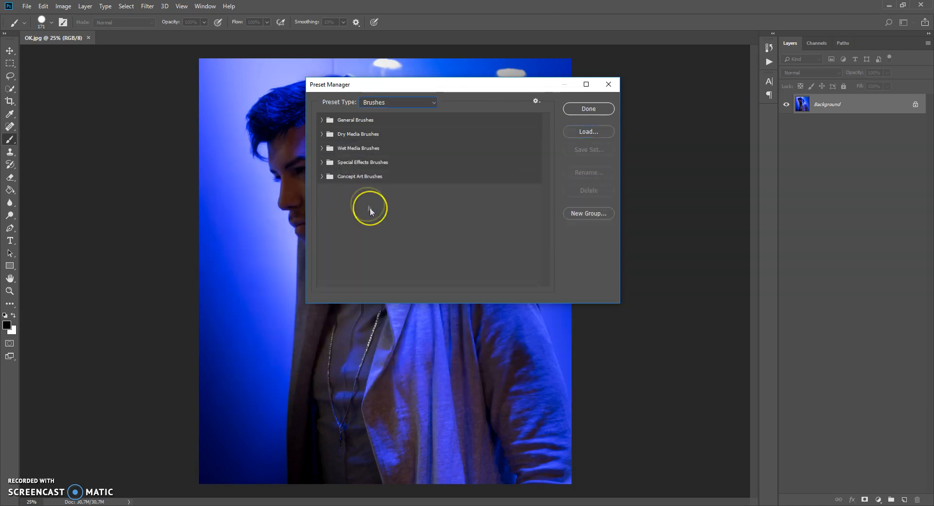
{"action": "left_click", "coordinate": [322, 176]}
{"action": "left_click", "coordinate": [322, 177]}
{"action": "left_click", "coordinate": [588, 109]}
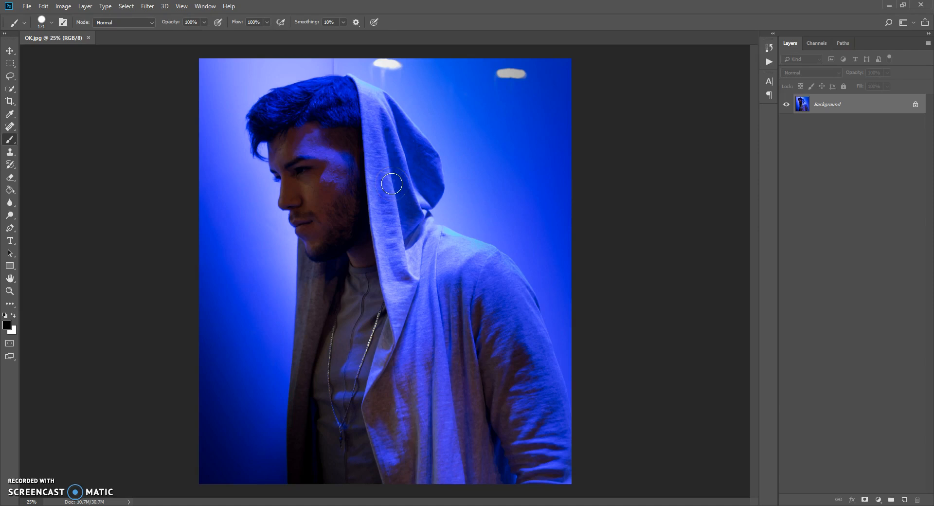
Load the Concept Art Patterns file into the pattern presets in the Preset Manager
{"action": "left_click", "coordinate": [44, 6]}
{"action": "mouse_move", "coordinate": [71, 310]}
{"action": "left_click", "coordinate": [180, 309]}
{"action": "left_click", "coordinate": [378, 103]}
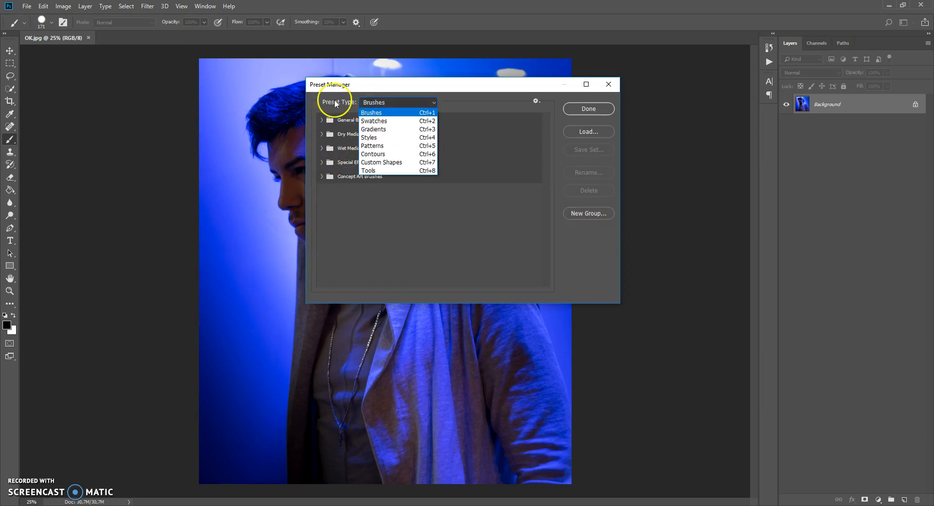
{"action": "left_click", "coordinate": [378, 146]}
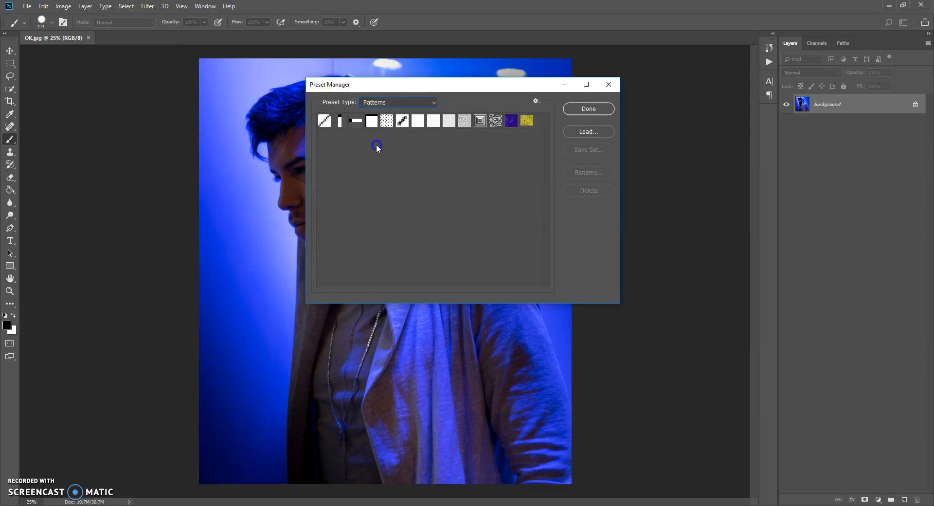
{"action": "left_click", "coordinate": [588, 133]}
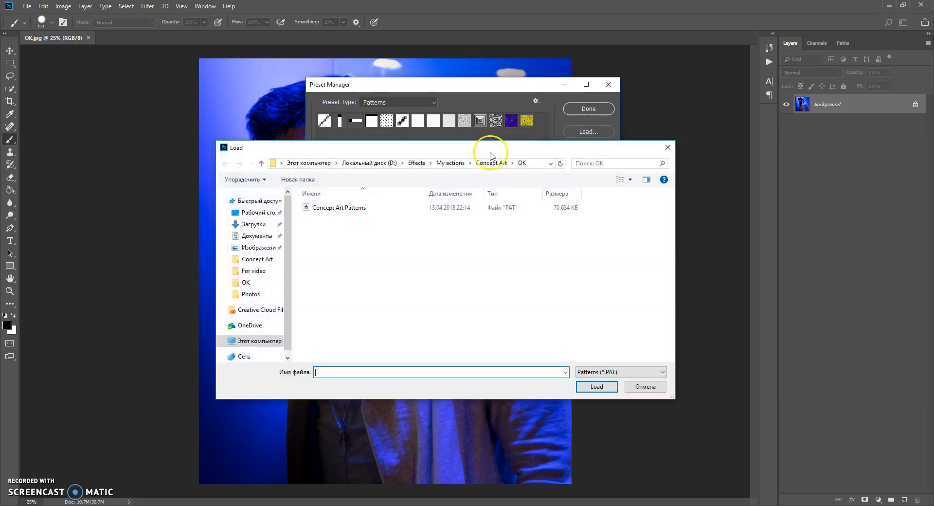
{"action": "left_click_drag", "start_coordinate": [486, 150], "coordinate": [479, 174]}
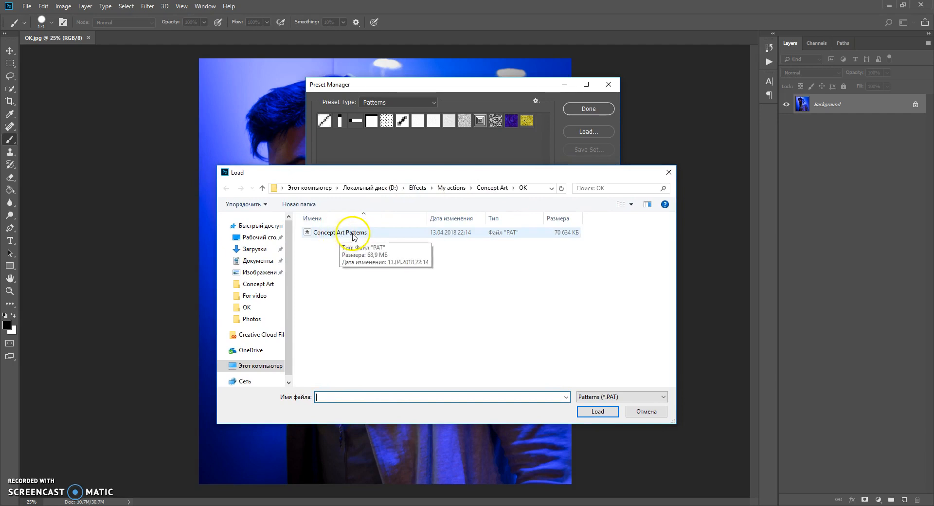
{"action": "double_click", "coordinate": [356, 233]}
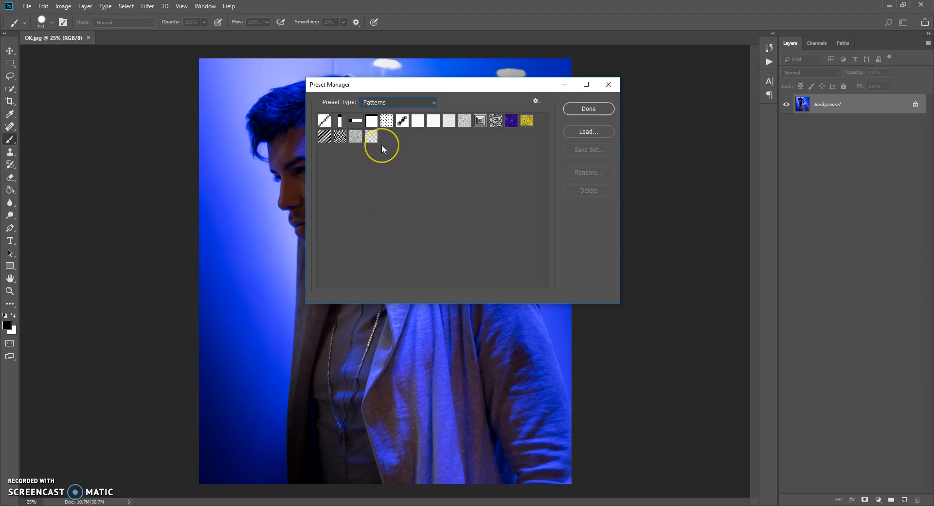
{"action": "left_click", "coordinate": [594, 109]}
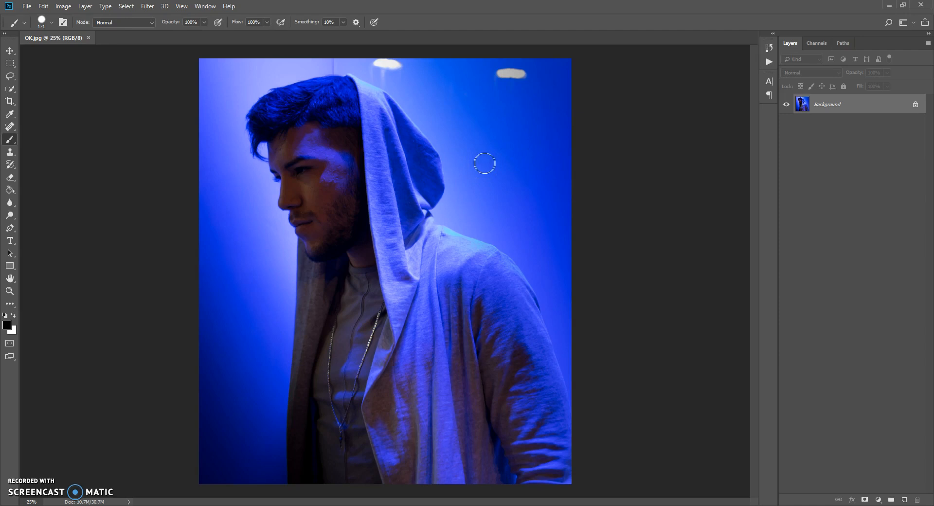
Load the Concept Art Tools file into the tool presets in the Preset Manager, keeping the presets as tools, and finish
{"action": "left_click", "coordinate": [49, 9]}
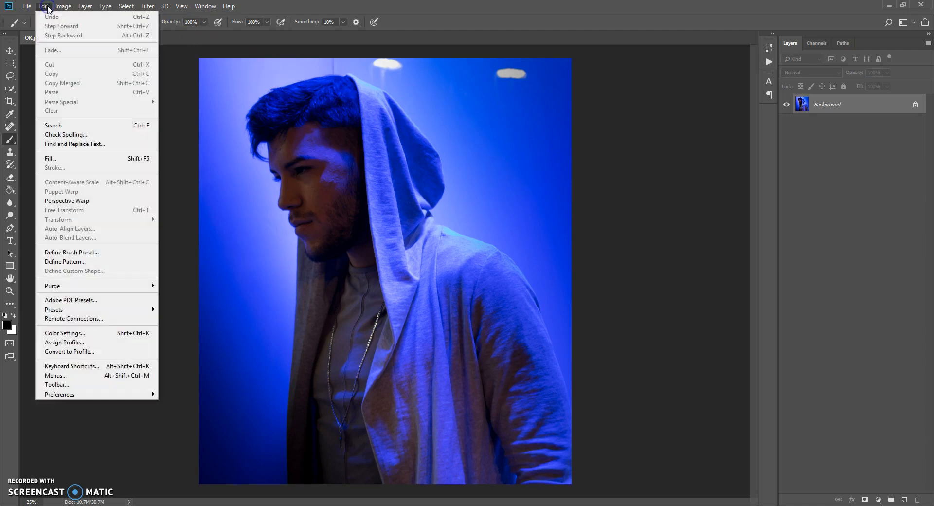
{"action": "mouse_move", "coordinate": [57, 313]}
{"action": "left_click", "coordinate": [175, 309]}
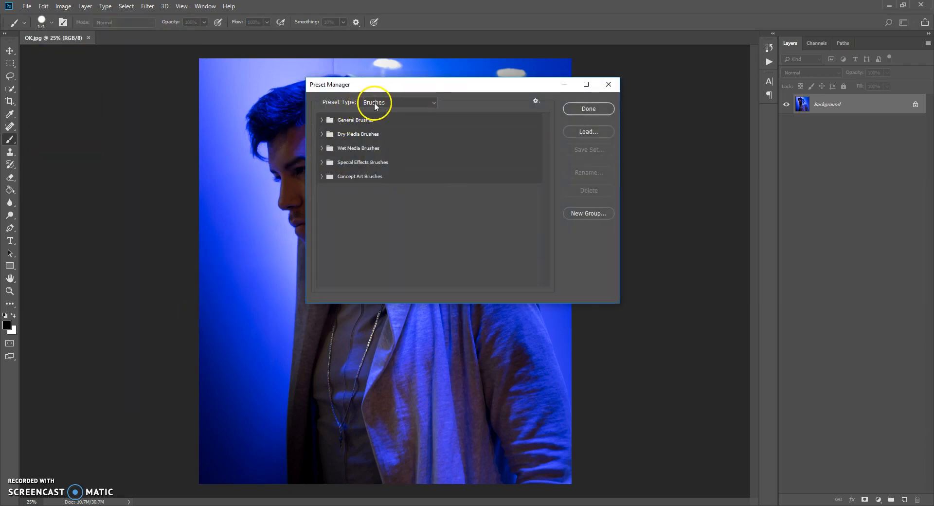
{"action": "left_click", "coordinate": [375, 103]}
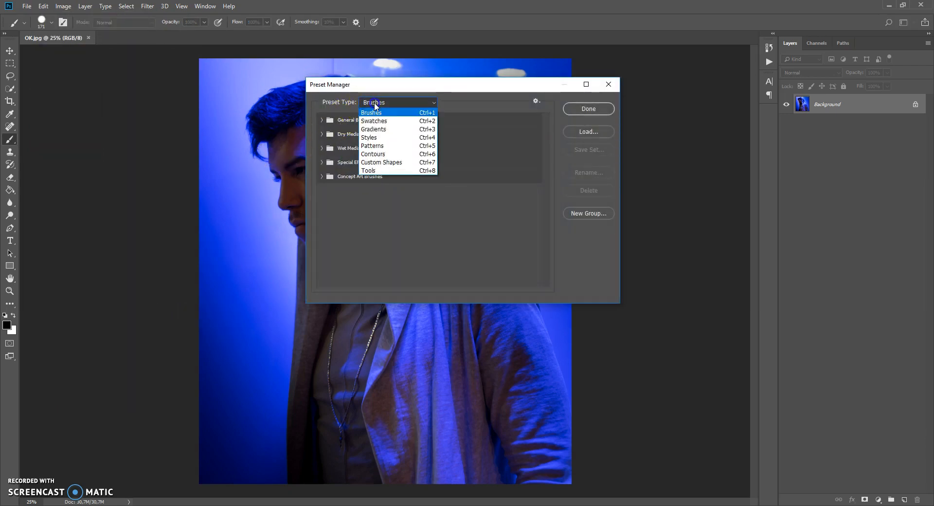
{"action": "left_click", "coordinate": [372, 171]}
{"action": "left_click", "coordinate": [580, 137]}
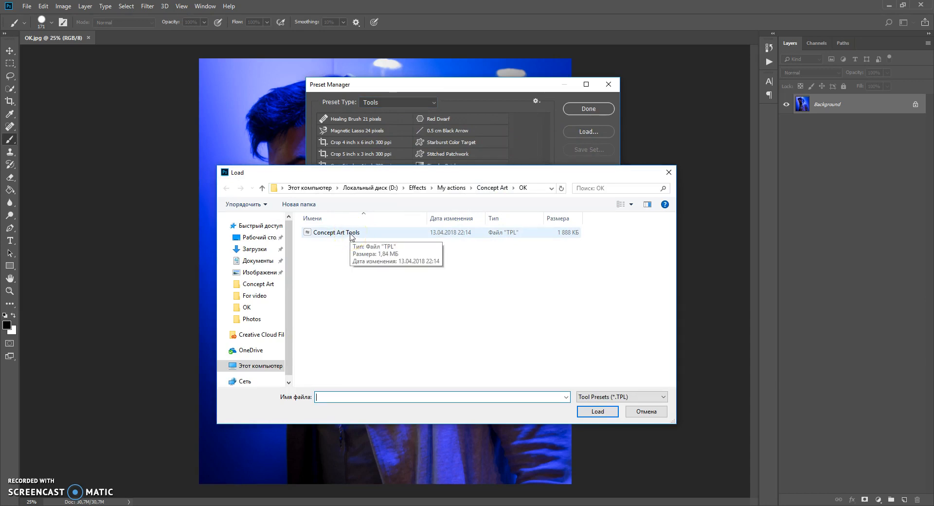
{"action": "double_click", "coordinate": [351, 234]}
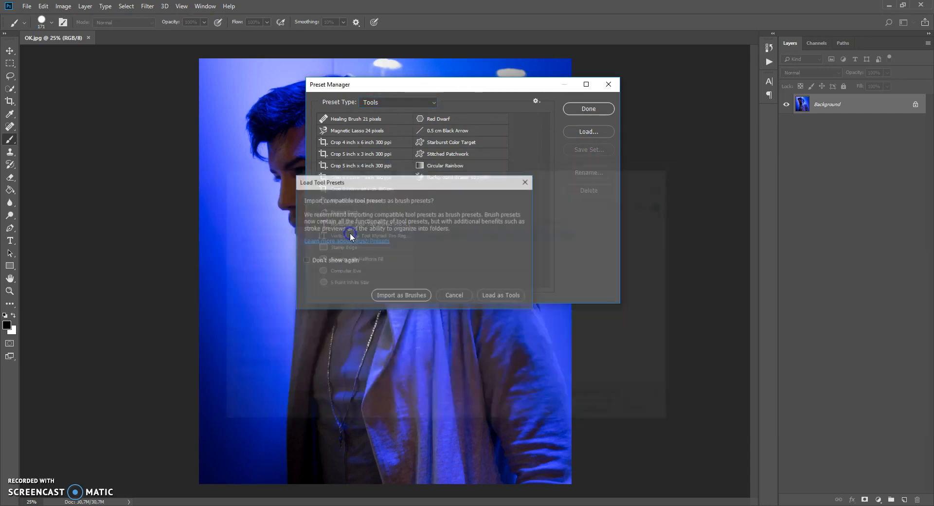
{"action": "mouse_move", "coordinate": [380, 181]}
{"action": "left_mouse_down"}
{"action": "mouse_move", "coordinate": [365, 195]}
{"action": "mouse_move", "coordinate": [357, 190]}
{"action": "mouse_move", "coordinate": [388, 194]}
{"action": "left_mouse_up"}
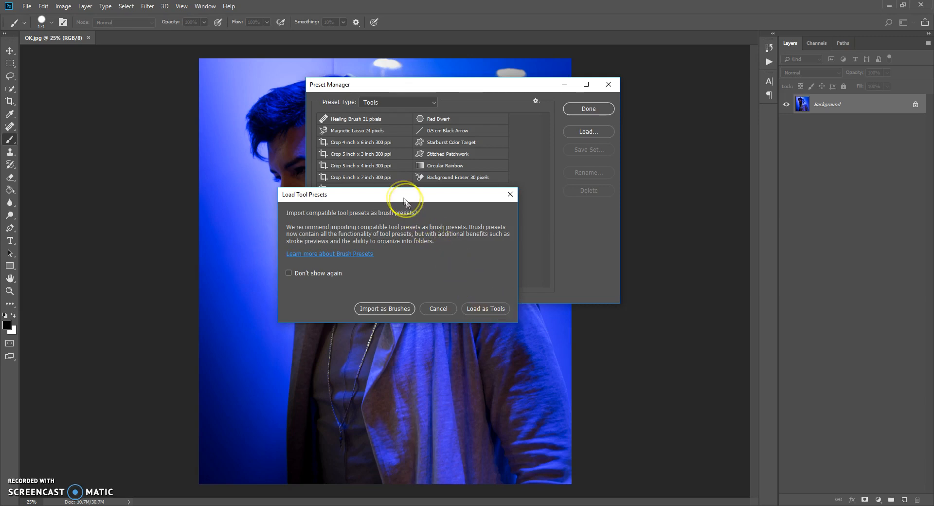
{"action": "mouse_move", "coordinate": [405, 197]}
{"action": "left_mouse_down"}
{"action": "mouse_move", "coordinate": [401, 208]}
{"action": "mouse_move", "coordinate": [414, 202]}
{"action": "left_mouse_up"}
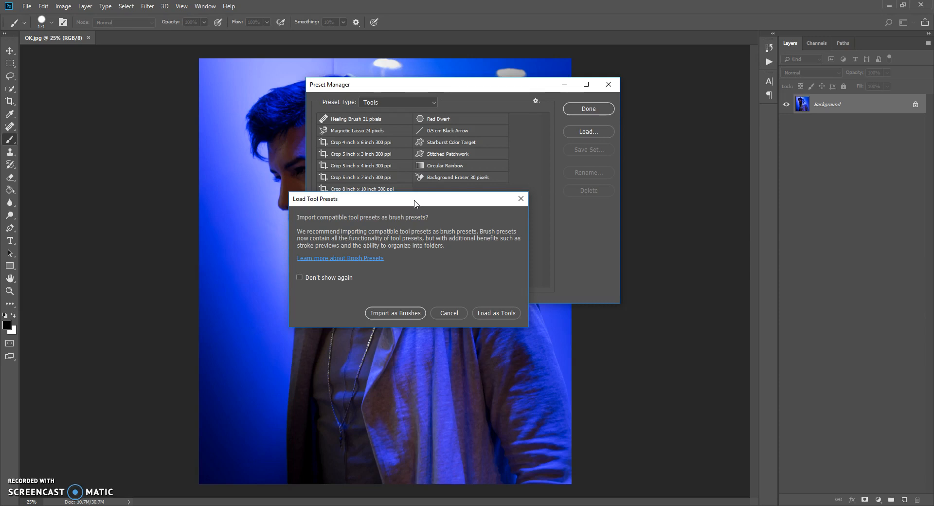
{"action": "left_click_drag", "start_coordinate": [415, 203], "coordinate": [412, 213]}
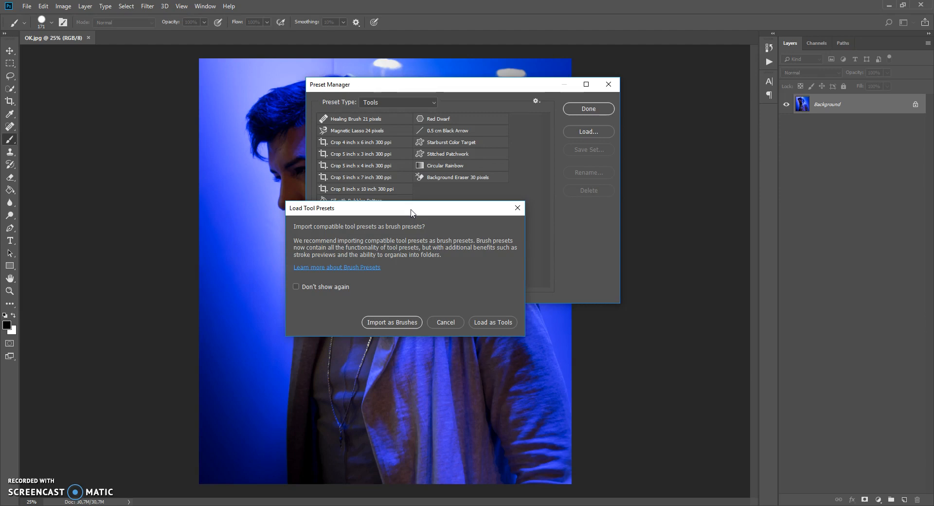
{"action": "left_click", "coordinate": [494, 321]}
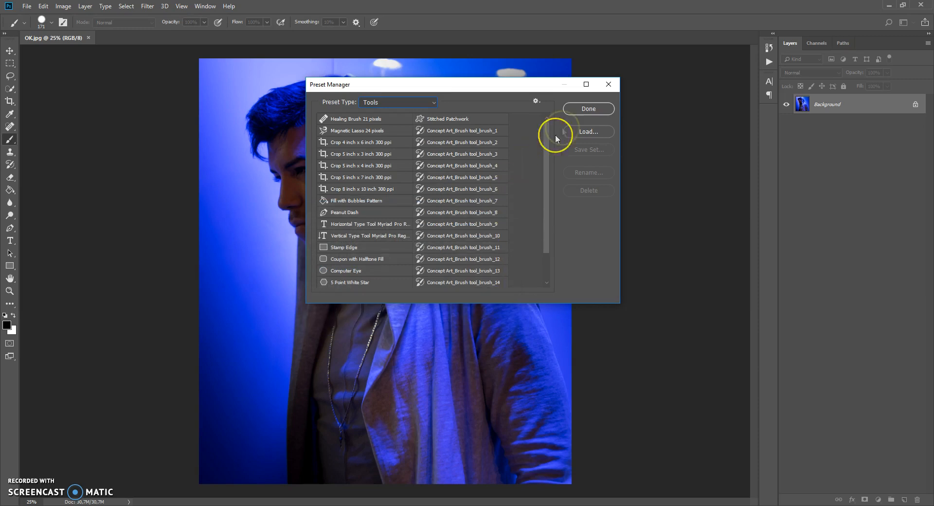
{"action": "left_click", "coordinate": [581, 108]}
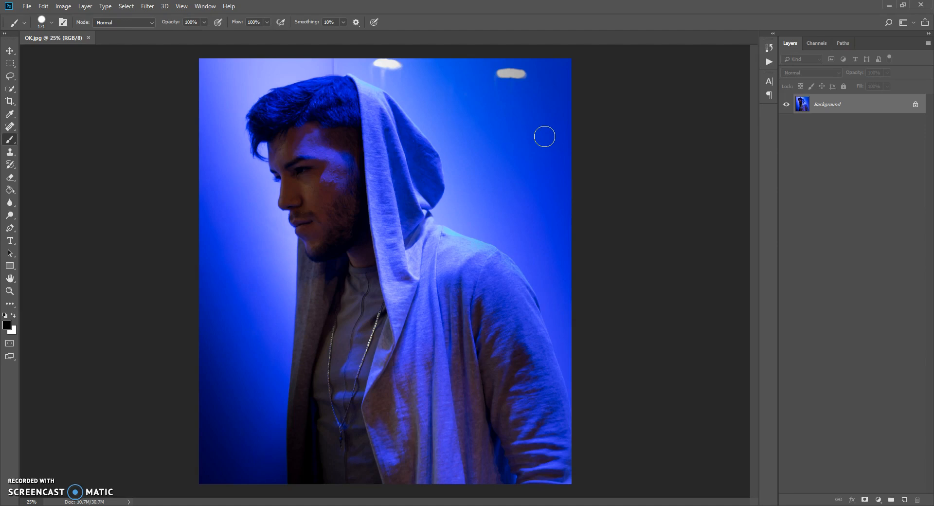
Show the list of actions, narrow its display and collapse the Default Actions set
{"action": "left_click", "coordinate": [308, 29]}
{"action": "left_click", "coordinate": [211, 6]}
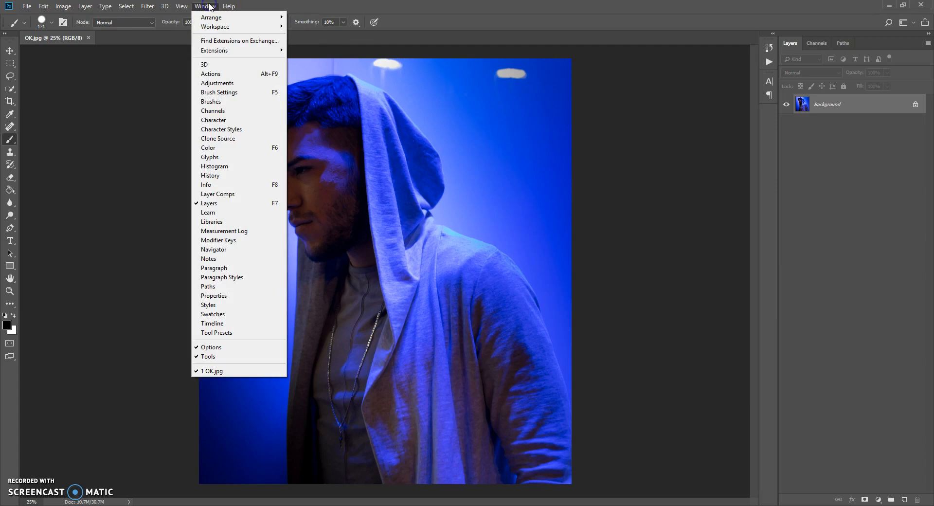
{"action": "left_click", "coordinate": [219, 73]}
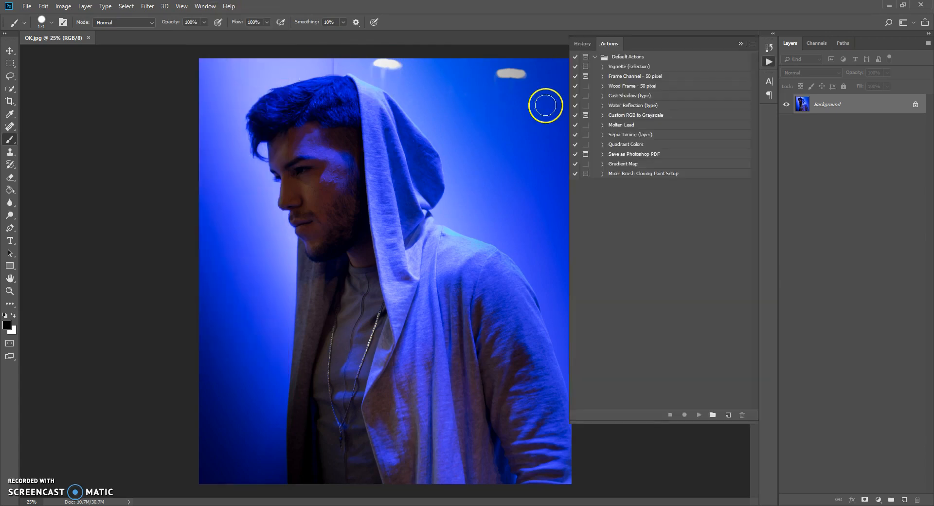
{"action": "left_click_drag", "start_coordinate": [571, 112], "coordinate": [584, 107]}
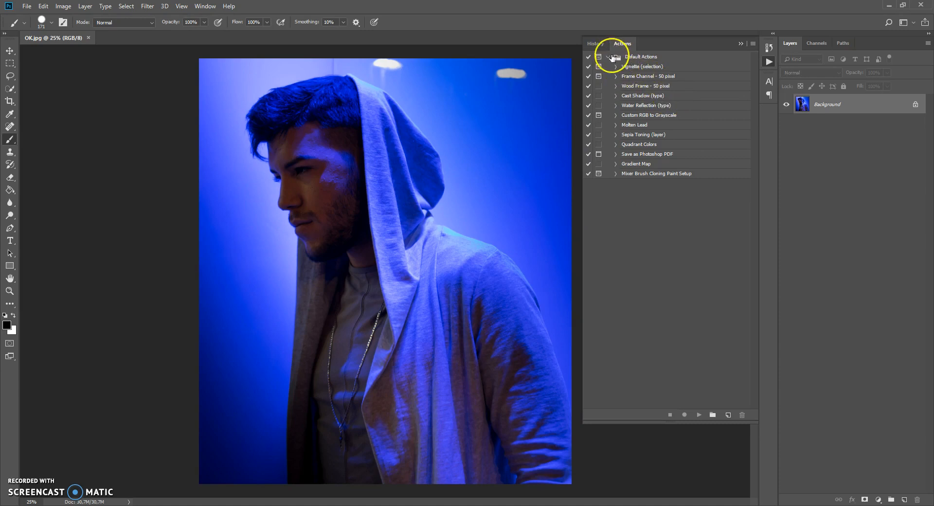
{"action": "left_click", "coordinate": [607, 57]}
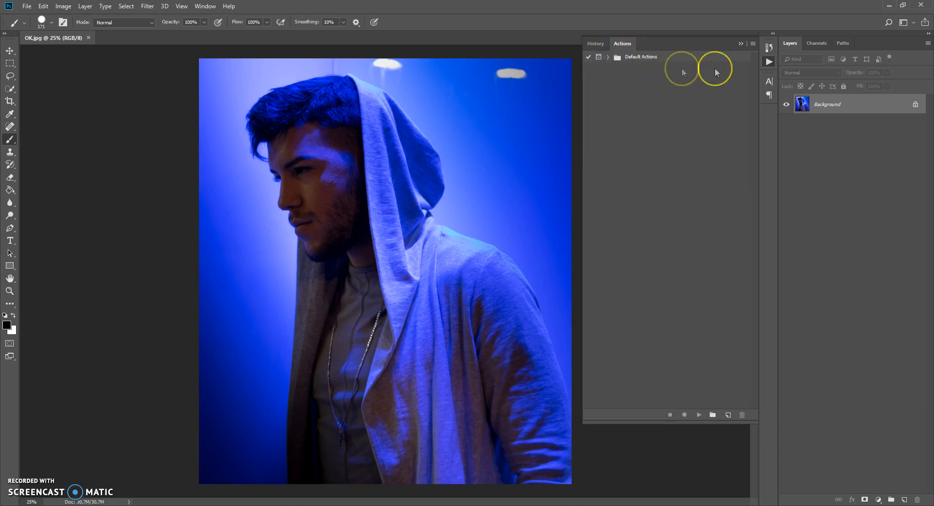
Load the Concept Art Photoshop Action file into the actions list, and collapse the list out of view
{"action": "left_click", "coordinate": [753, 44]}
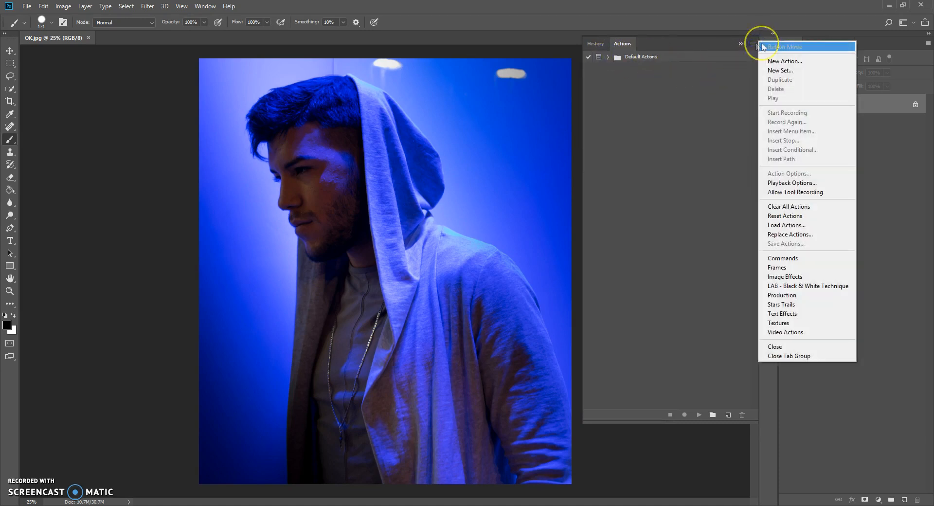
{"action": "left_click", "coordinate": [788, 227]}
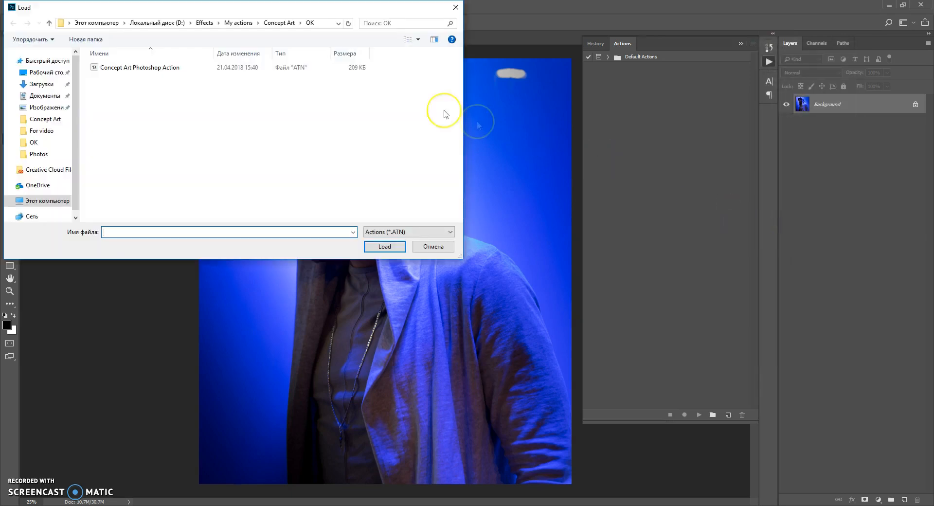
{"action": "left_click_drag", "start_coordinate": [378, 91], "coordinate": [393, 103]}
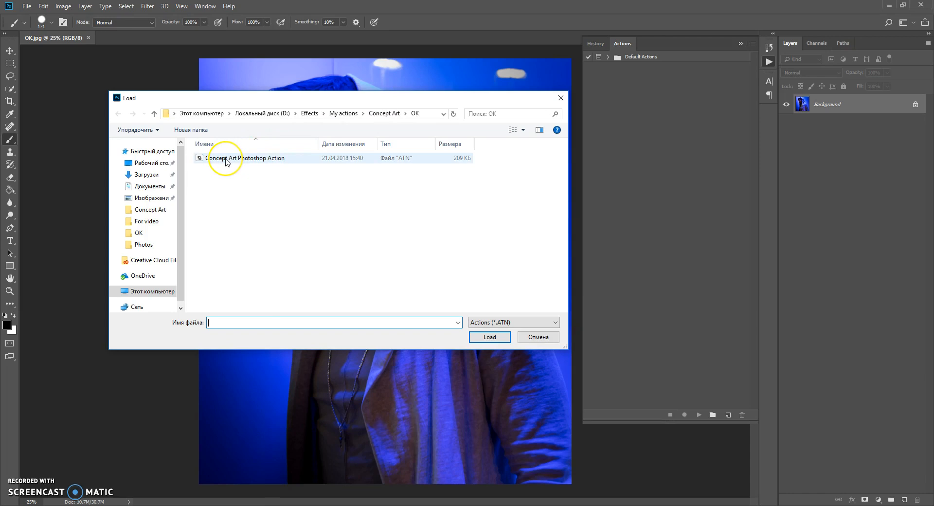
{"action": "left_click", "coordinate": [246, 159]}
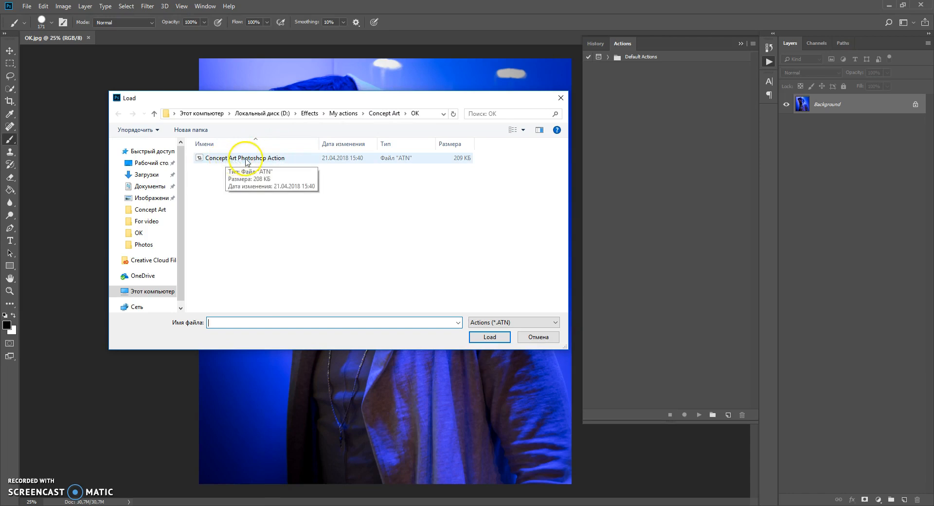
{"action": "double_click", "coordinate": [247, 161]}
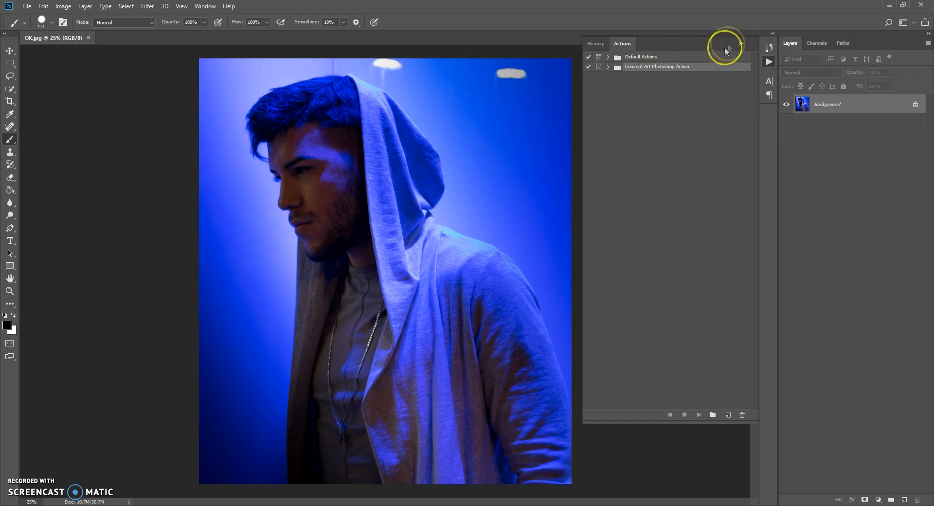
{"action": "left_click", "coordinate": [739, 43]}
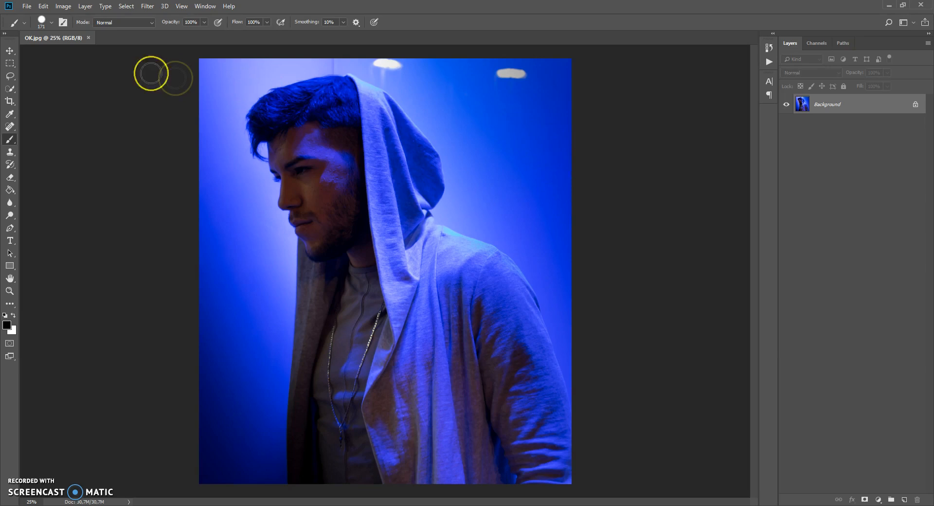
Check the width and height of OK.jpg in the Image Size settings and close them without changing any value
{"action": "left_click", "coordinate": [65, 7]}
{"action": "left_click", "coordinate": [78, 79]}
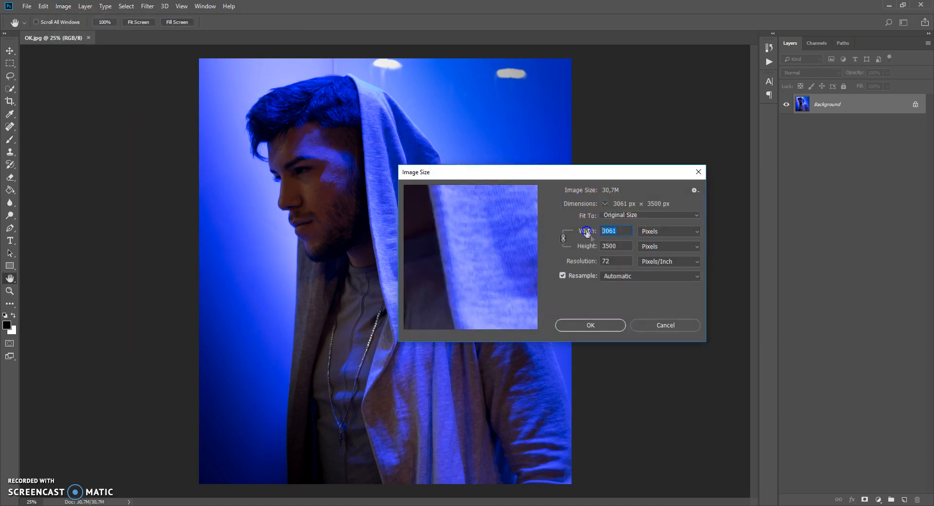
{"action": "left_click_drag", "start_coordinate": [619, 246], "coordinate": [596, 247]}
{"action": "left_click", "coordinate": [561, 220]}
{"action": "left_click", "coordinate": [622, 232]}
{"action": "left_click_drag", "start_coordinate": [623, 231], "coordinate": [601, 246]}
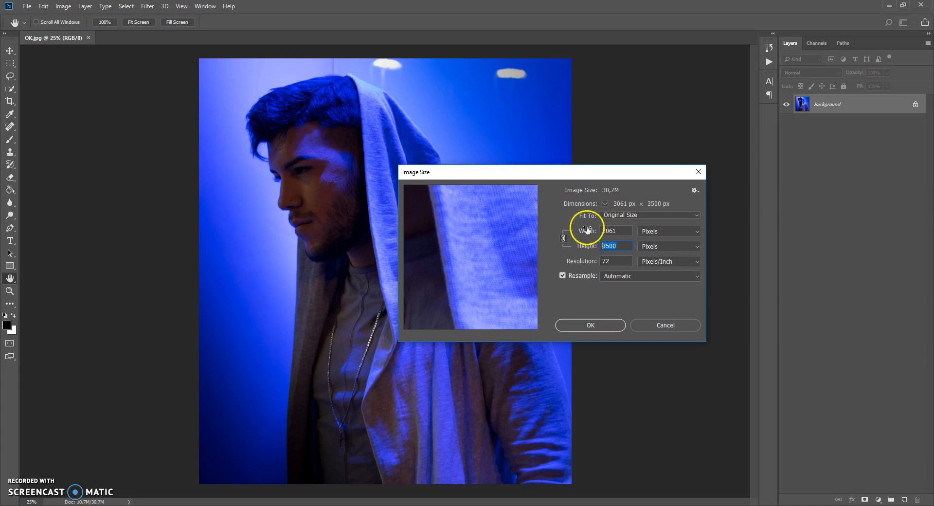
{"action": "left_click", "coordinate": [616, 244]}
{"action": "left_click_drag", "start_coordinate": [621, 246], "coordinate": [589, 247]}
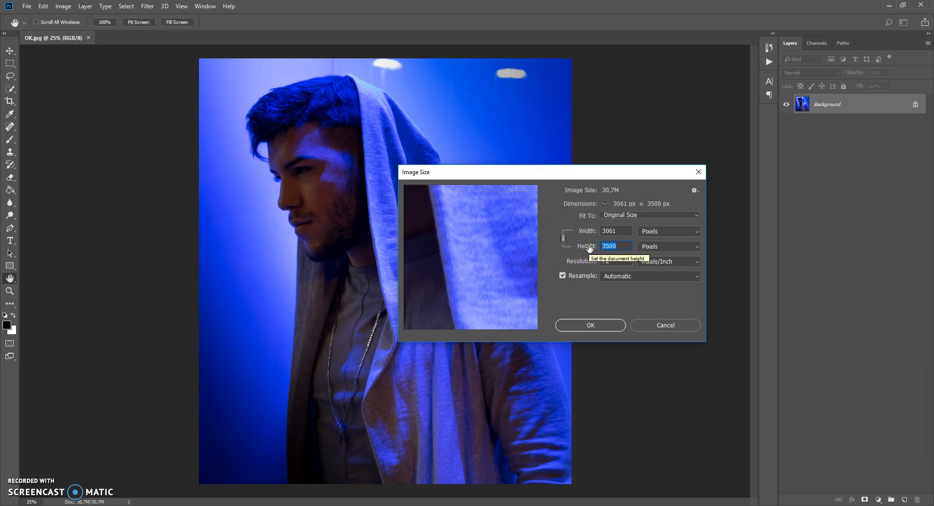
{"action": "left_click", "coordinate": [610, 329]}
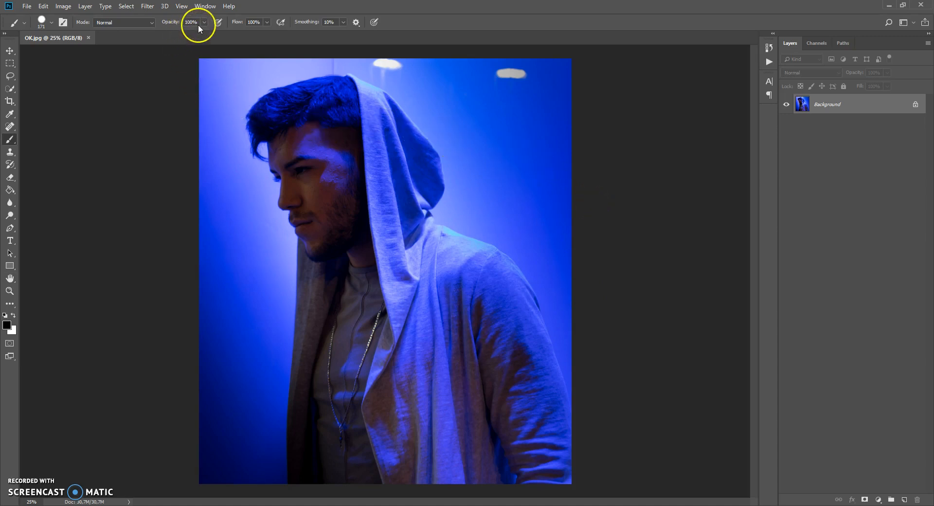
Keep the brush's opacity and flow at 100% and set its smoothing to 0%
{"action": "left_click", "coordinate": [187, 52]}
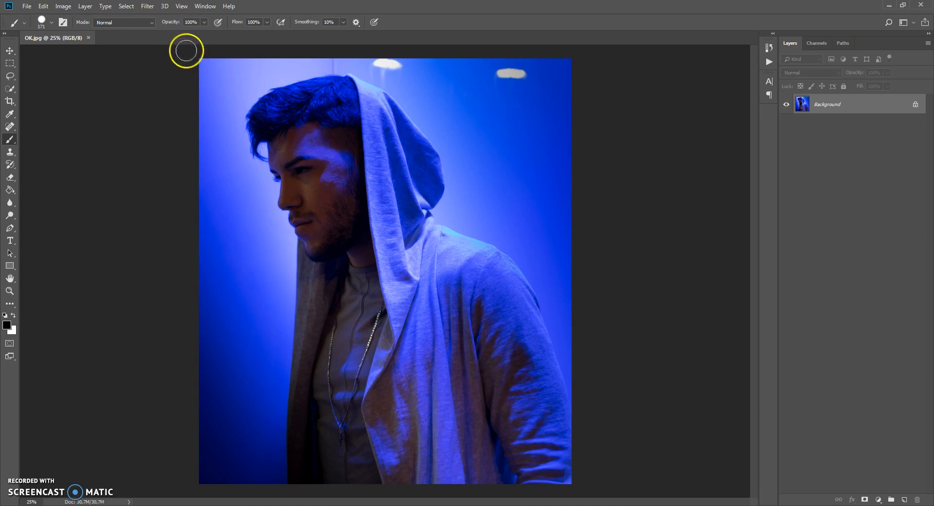
{"action": "left_click", "coordinate": [204, 23]}
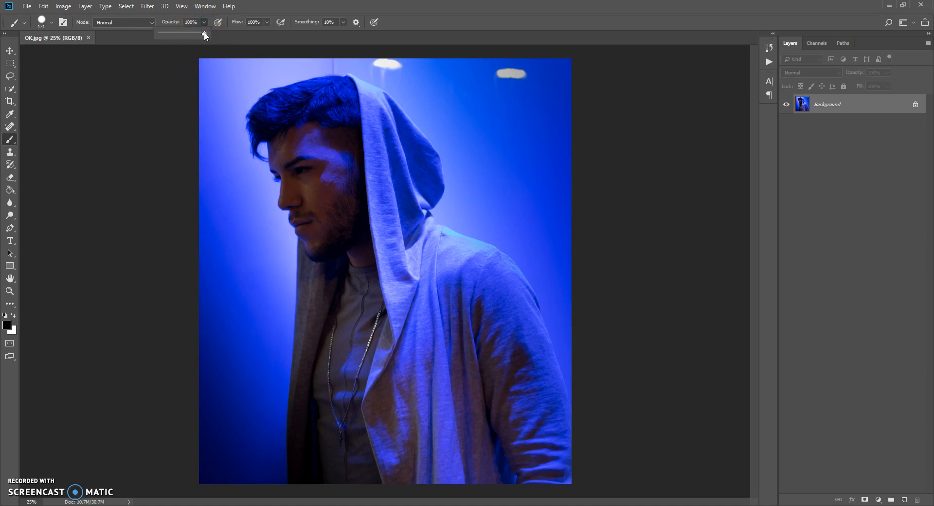
{"action": "left_click_drag", "start_coordinate": [204, 35], "coordinate": [216, 35]}
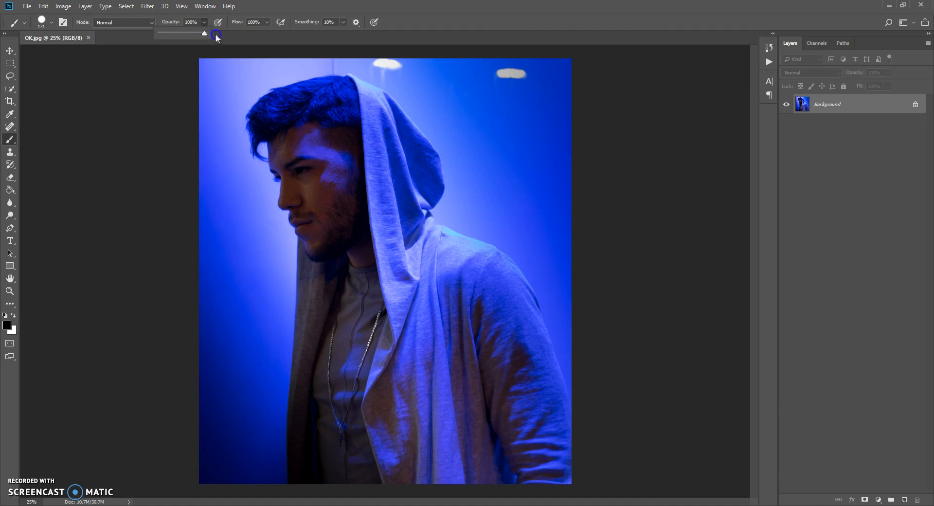
{"action": "left_click", "coordinate": [266, 22]}
{"action": "left_click", "coordinate": [267, 22]}
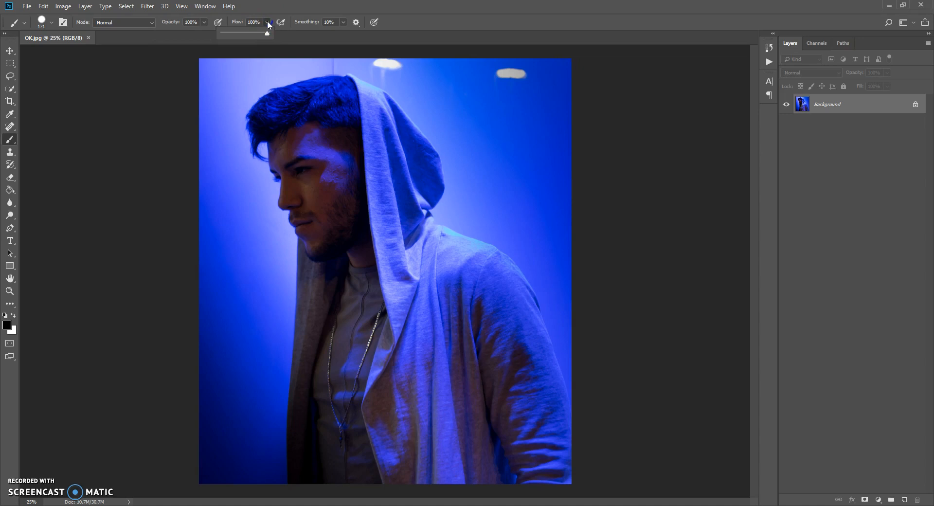
{"action": "left_click", "coordinate": [343, 23]}
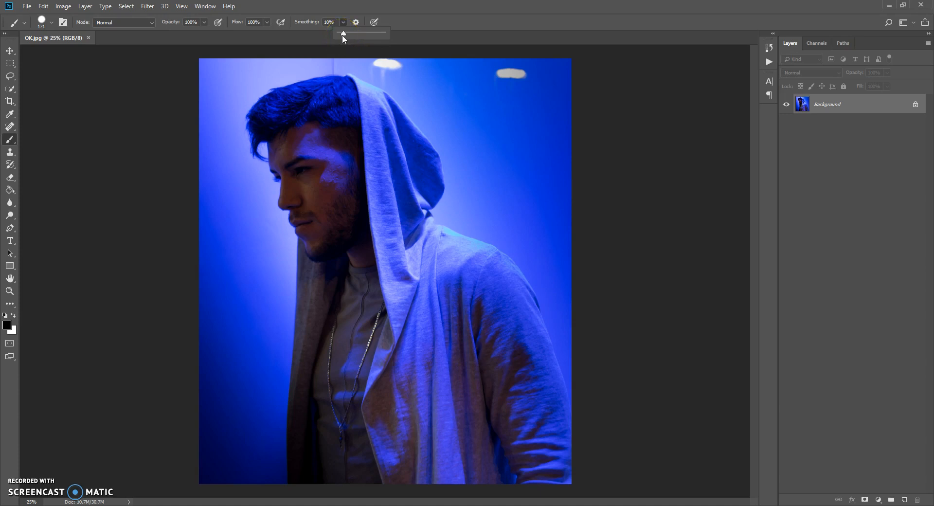
{"action": "left_click_drag", "start_coordinate": [343, 34], "coordinate": [334, 39]}
{"action": "left_click", "coordinate": [316, 30]}
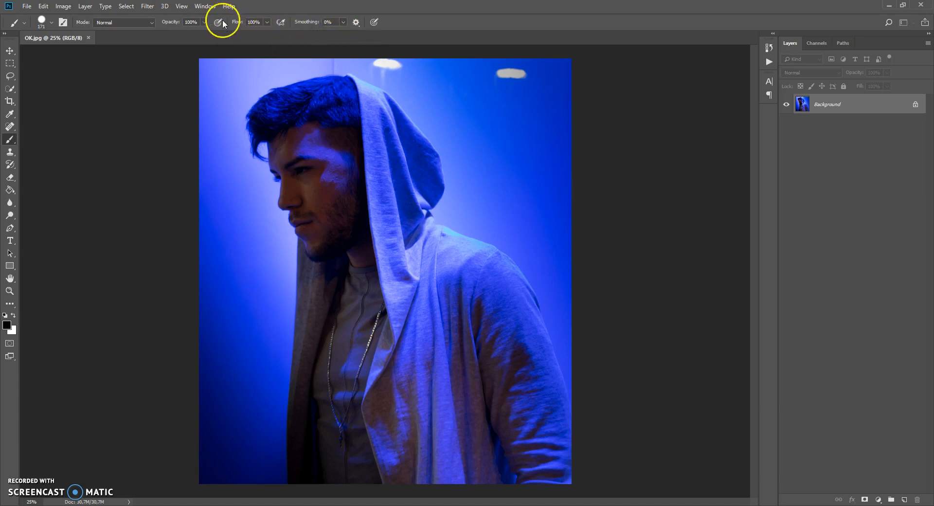
Toggle the brush's airbrush-style build-up on and back off, and keep its blending mode at Normal
{"action": "left_click", "coordinate": [282, 23]}
{"action": "left_click", "coordinate": [281, 24]}
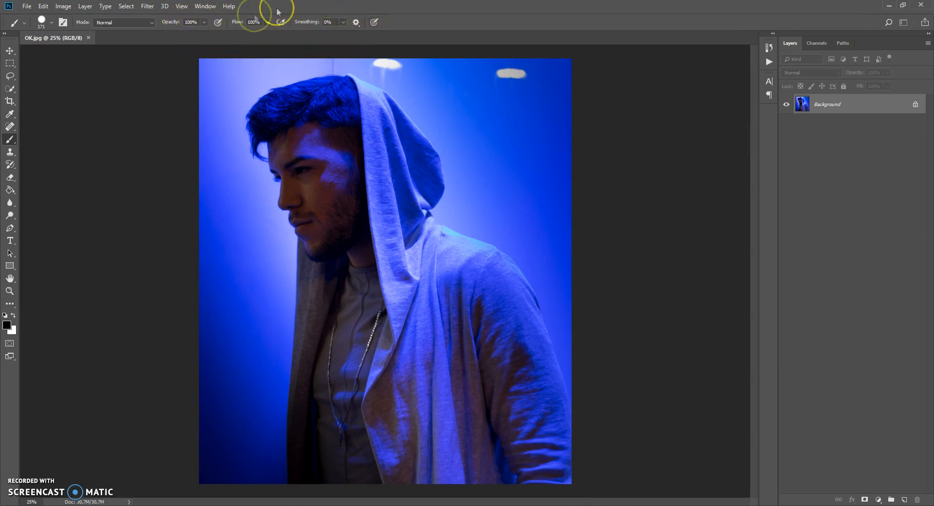
{"action": "left_click", "coordinate": [116, 23]}
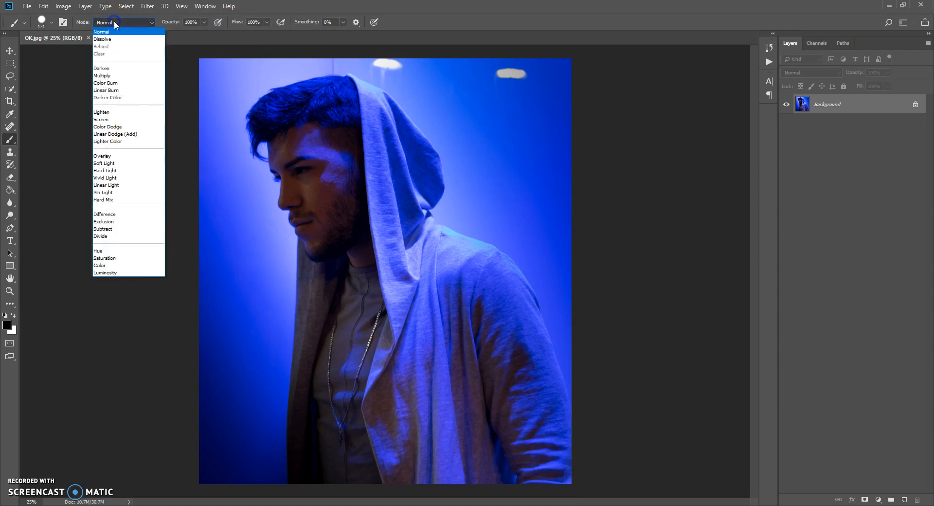
{"action": "left_click", "coordinate": [108, 27]}
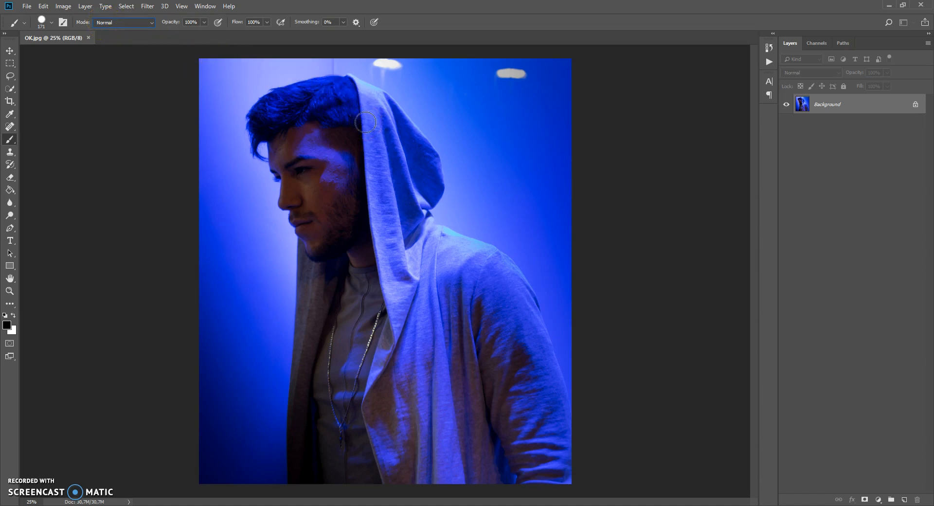
Reopen the actions list and expand the Concept Art Photoshop Action set and its action to show the recorded commands
{"action": "left_click", "coordinate": [202, 7]}
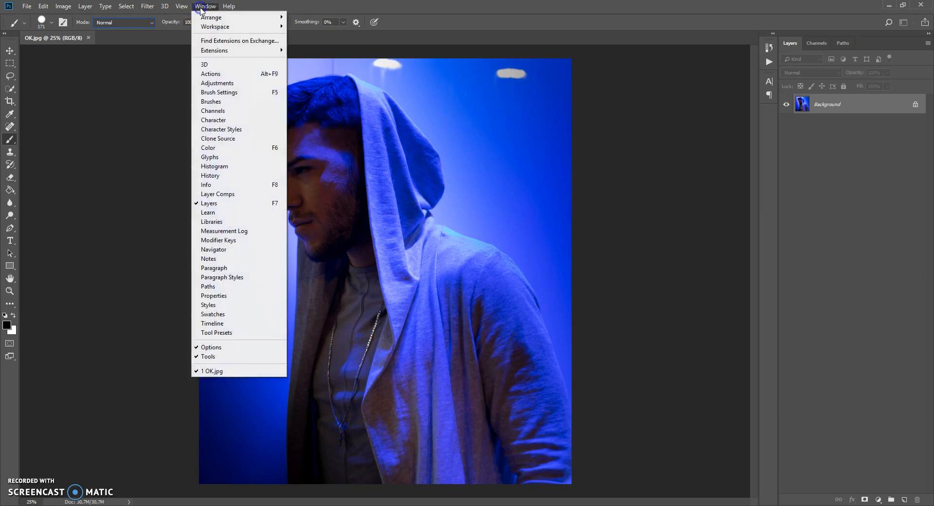
{"action": "left_click", "coordinate": [210, 74]}
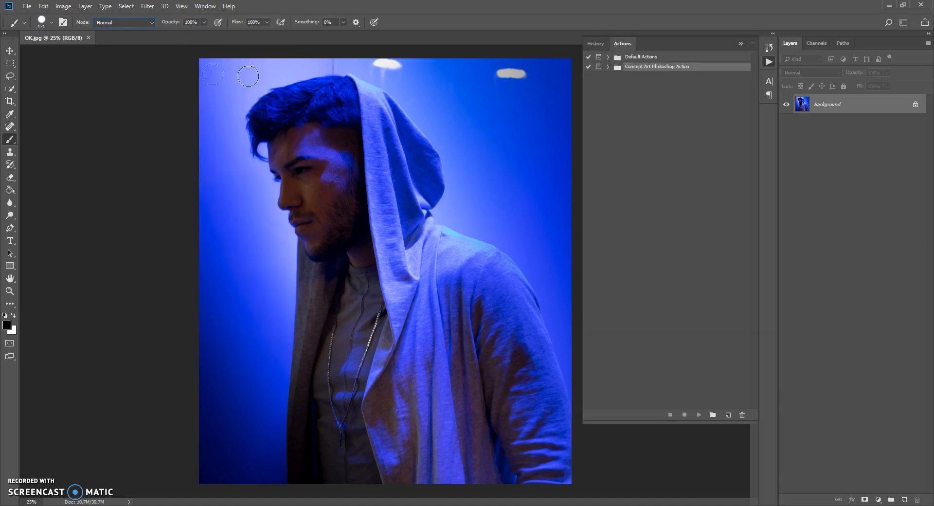
{"action": "left_click", "coordinate": [608, 67]}
{"action": "left_click", "coordinate": [616, 77]}
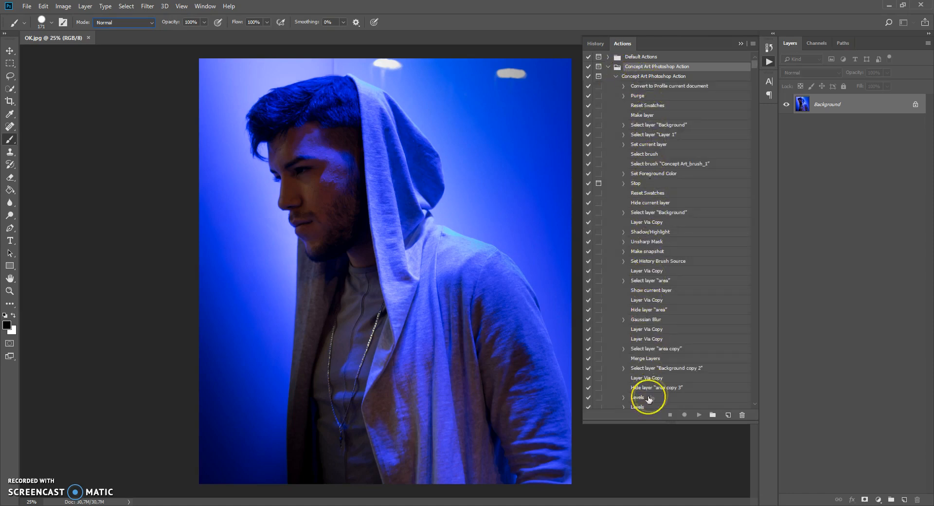
{"action": "scroll", "coordinate": [647, 200], "scroll_direction": "down", "scroll_amount": 1}
{"action": "scroll", "coordinate": [647, 201], "scroll_direction": "up", "scroll_amount": 3}
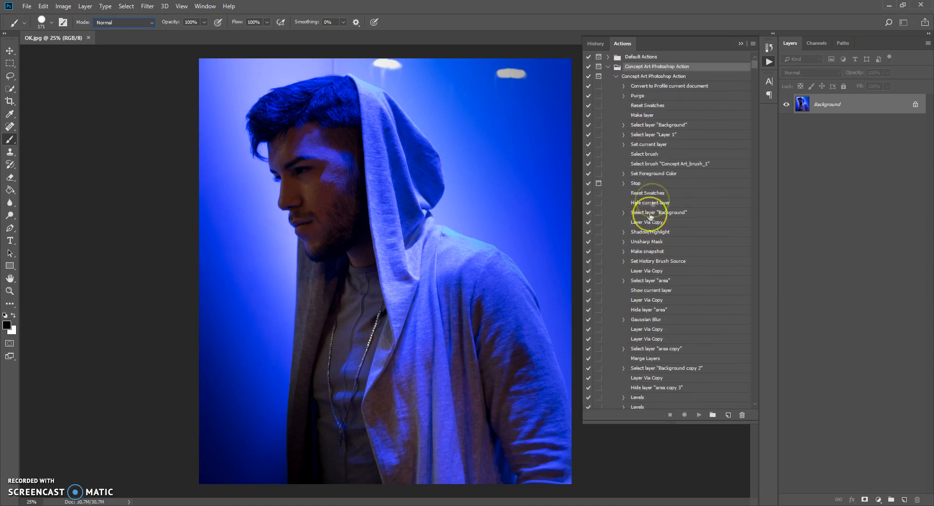
Play the Concept Art Photoshop Action up to its painting instructions, and dismiss that message with Stop
{"action": "left_click", "coordinate": [636, 76]}
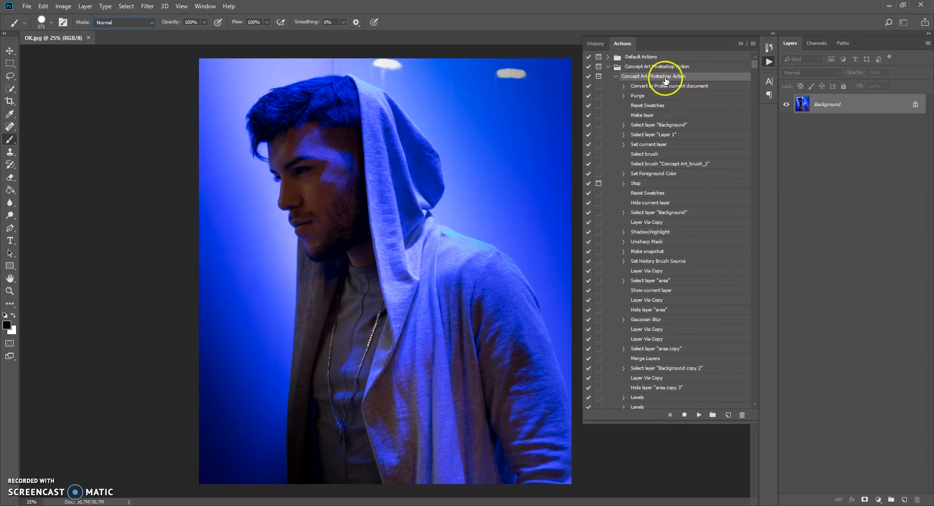
{"action": "left_click", "coordinate": [699, 415]}
{"action": "left_click", "coordinate": [699, 415]}
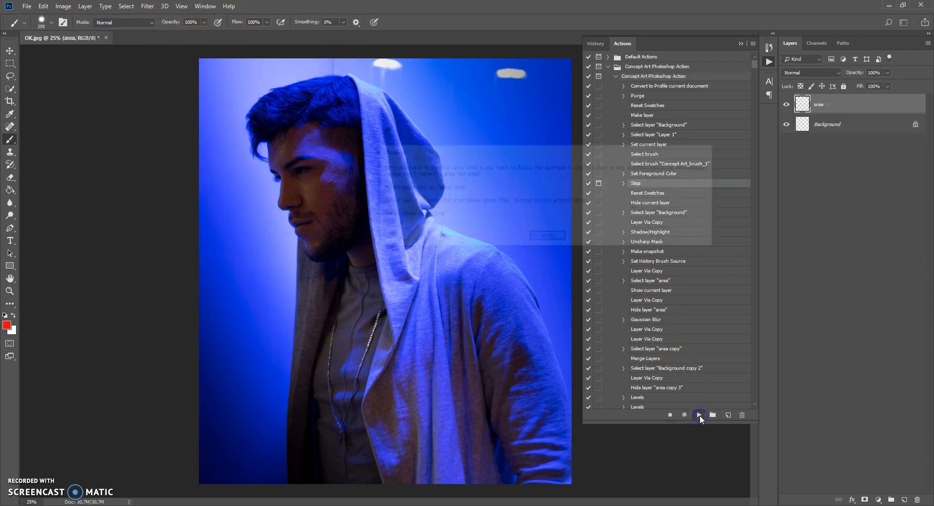
{"action": "left_click_drag", "start_coordinate": [533, 172], "coordinate": [368, 188]}
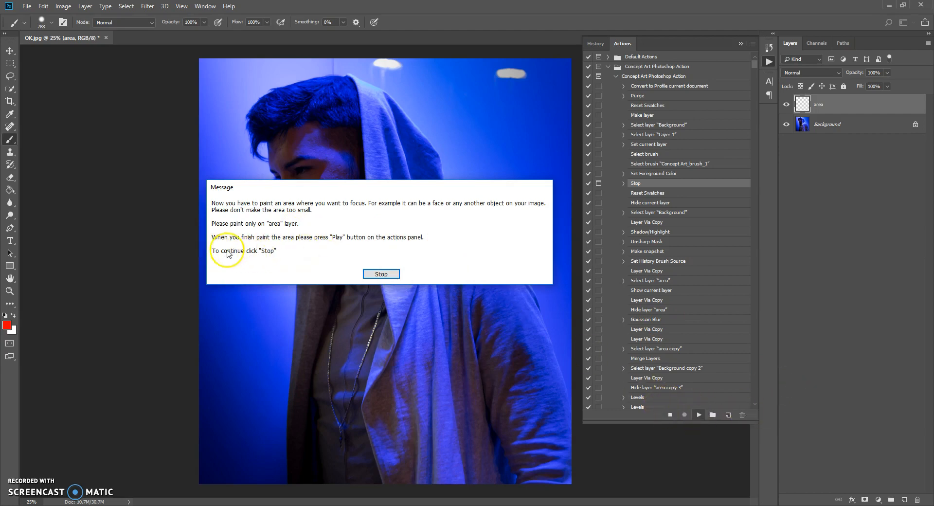
{"action": "left_click", "coordinate": [375, 274]}
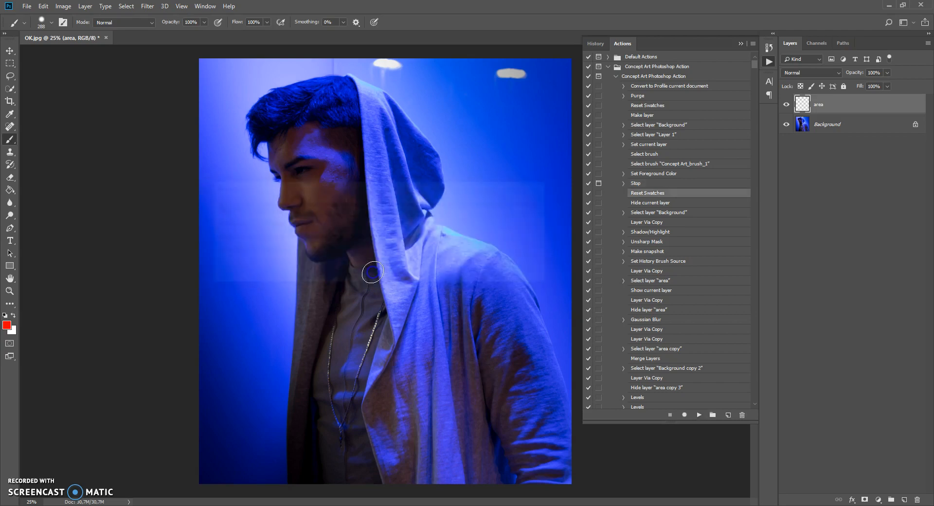
Paint the man's head, hood and body red on the "area" layer, enlarging the brush to 511 px for the larger areas
{"action": "mouse_move", "coordinate": [315, 106]}
{"action": "left_mouse_down"}
{"action": "mouse_move", "coordinate": [310, 142]}
{"action": "mouse_move", "coordinate": [297, 110]}
{"action": "mouse_move", "coordinate": [262, 132]}
{"action": "mouse_move", "coordinate": [262, 152]}
{"action": "mouse_move", "coordinate": [297, 104]}
{"action": "mouse_move", "coordinate": [280, 105]}
{"action": "mouse_move", "coordinate": [341, 85]}
{"action": "mouse_move", "coordinate": [440, 168]}
{"action": "mouse_move", "coordinate": [405, 215]}
{"action": "mouse_move", "coordinate": [356, 172]}
{"action": "mouse_move", "coordinate": [327, 113]}
{"action": "mouse_move", "coordinate": [301, 182]}
{"action": "mouse_move", "coordinate": [279, 148]}
{"action": "mouse_move", "coordinate": [291, 201]}
{"action": "mouse_move", "coordinate": [304, 205]}
{"action": "mouse_move", "coordinate": [314, 248]}
{"action": "left_mouse_up"}
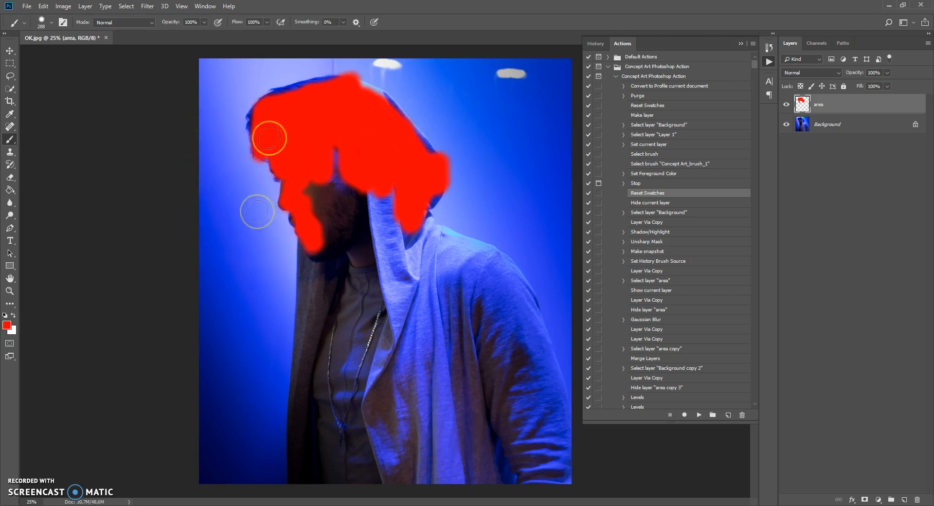
{"action": "right_click", "coordinate": [346, 204]}
{"action": "left_click_drag", "start_coordinate": [416, 227], "coordinate": [454, 231]}
{"action": "mouse_move", "coordinate": [336, 153]}
{"action": "left_mouse_down"}
{"action": "mouse_move", "coordinate": [371, 236]}
{"action": "mouse_move", "coordinate": [354, 230]}
{"action": "mouse_move", "coordinate": [373, 178]}
{"action": "mouse_move", "coordinate": [413, 250]}
{"action": "mouse_move", "coordinate": [495, 270]}
{"action": "mouse_move", "coordinate": [466, 256]}
{"action": "mouse_move", "coordinate": [536, 334]}
{"action": "mouse_move", "coordinate": [548, 416]}
{"action": "mouse_move", "coordinate": [543, 448]}
{"action": "mouse_move", "coordinate": [505, 407]}
{"action": "mouse_move", "coordinate": [468, 416]}
{"action": "mouse_move", "coordinate": [447, 463]}
{"action": "mouse_move", "coordinate": [397, 464]}
{"action": "mouse_move", "coordinate": [339, 400]}
{"action": "mouse_move", "coordinate": [320, 456]}
{"action": "mouse_move", "coordinate": [296, 408]}
{"action": "mouse_move", "coordinate": [309, 236]}
{"action": "mouse_move", "coordinate": [321, 385]}
{"action": "mouse_move", "coordinate": [330, 354]}
{"action": "mouse_move", "coordinate": [319, 367]}
{"action": "mouse_move", "coordinate": [350, 345]}
{"action": "mouse_move", "coordinate": [331, 232]}
{"action": "mouse_move", "coordinate": [424, 294]}
{"action": "mouse_move", "coordinate": [417, 322]}
{"action": "mouse_move", "coordinate": [452, 337]}
{"action": "mouse_move", "coordinate": [452, 317]}
{"action": "mouse_move", "coordinate": [470, 291]}
{"action": "mouse_move", "coordinate": [513, 368]}
{"action": "mouse_move", "coordinate": [471, 334]}
{"action": "mouse_move", "coordinate": [369, 361]}
{"action": "mouse_move", "coordinate": [381, 327]}
{"action": "mouse_move", "coordinate": [471, 369]}
{"action": "left_mouse_up"}
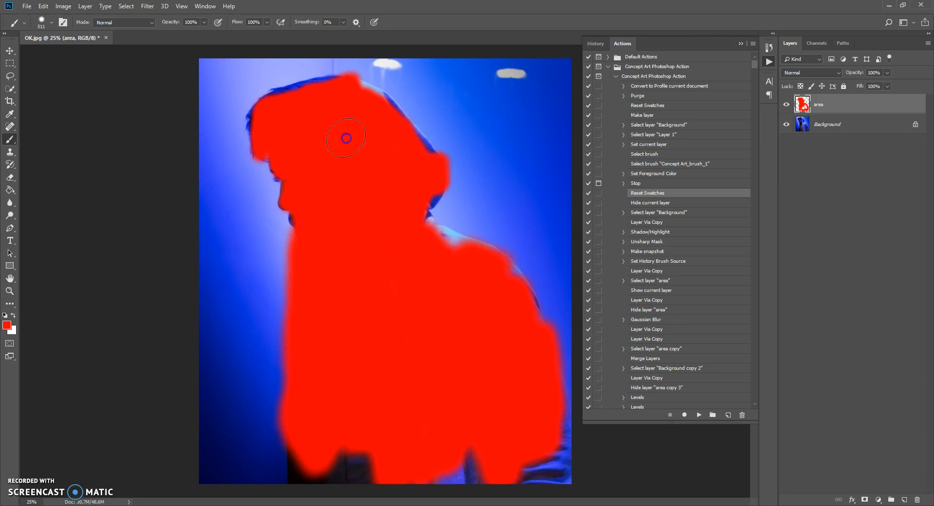
{"action": "mouse_move", "coordinate": [317, 146]}
{"action": "left_mouse_down"}
{"action": "mouse_move", "coordinate": [360, 142]}
{"action": "mouse_move", "coordinate": [438, 333]}
{"action": "left_mouse_up"}
Resume the action from its stop point to generate the concept art layers, and collapse the actions list
{"action": "left_click", "coordinate": [698, 414]}
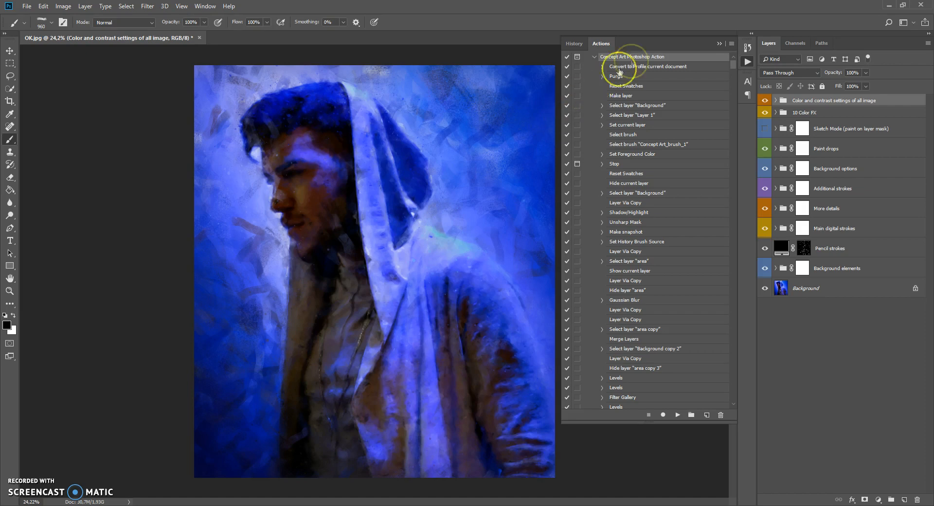
{"action": "left_click", "coordinate": [718, 43]}
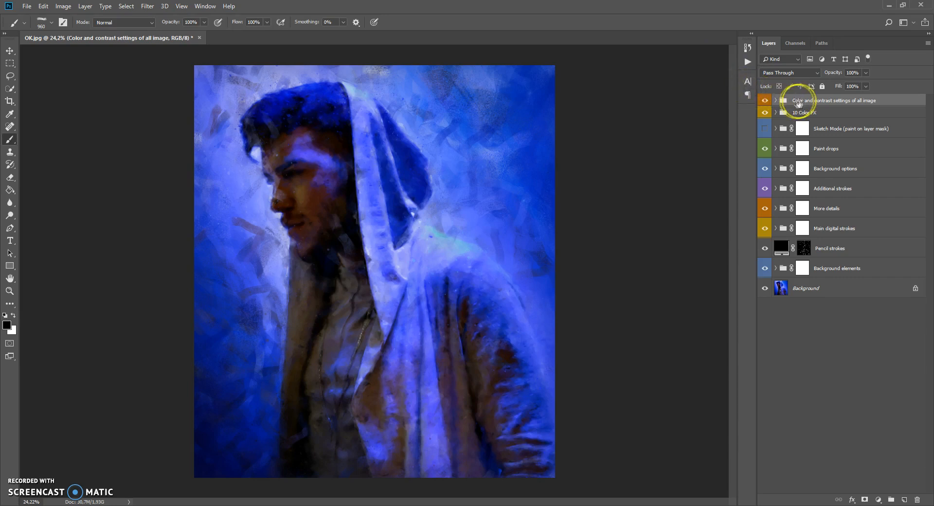
Examine the contents of the Paint drops, More details, and Color and contrast settings of all image groups, and collapse them again
{"action": "left_click", "coordinate": [775, 149]}
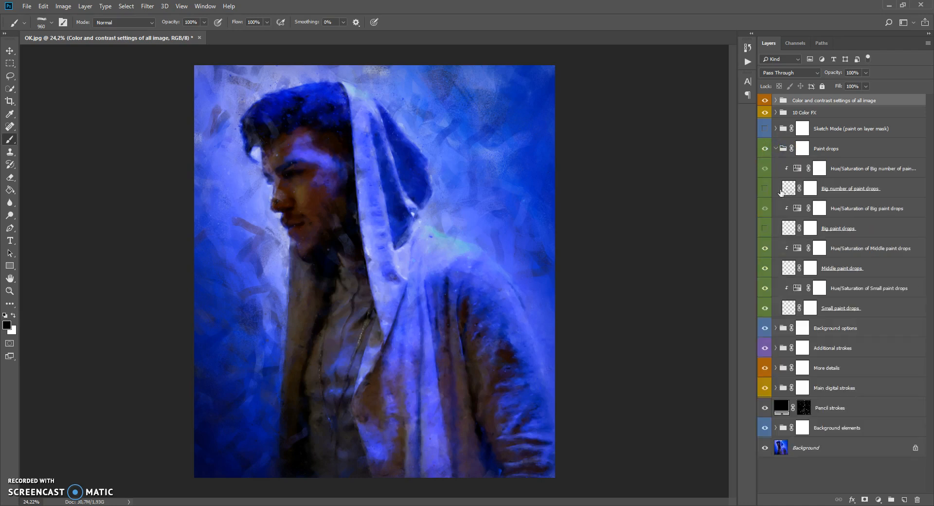
{"action": "left_click", "coordinate": [775, 369]}
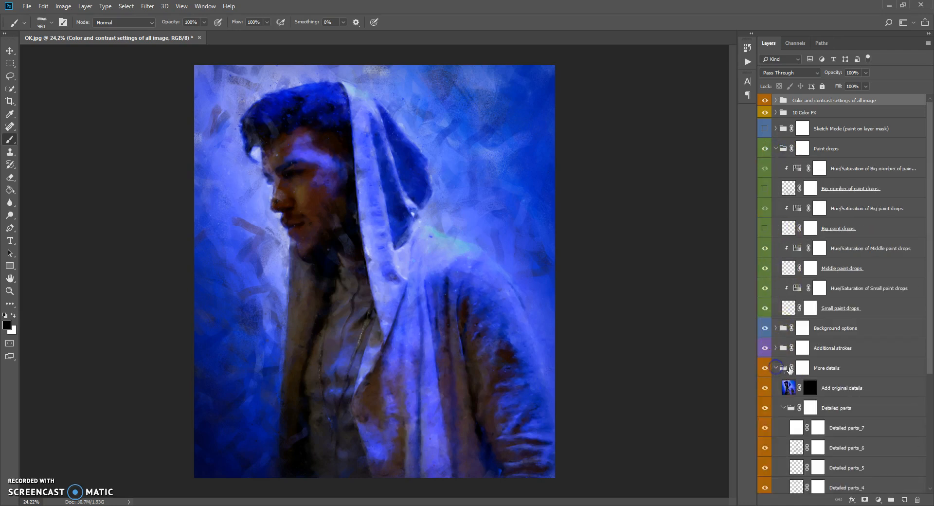
{"action": "scroll", "coordinate": [792, 357], "scroll_direction": "down", "scroll_amount": 7}
{"action": "scroll", "coordinate": [793, 358], "scroll_direction": "up", "scroll_amount": 6}
{"action": "scroll", "coordinate": [793, 358], "scroll_direction": "up", "scroll_amount": 1}
{"action": "left_click", "coordinate": [775, 150]}
{"action": "left_click", "coordinate": [774, 100]}
{"action": "left_click", "coordinate": [774, 100], "text": "ctrl"}
{"action": "left_click", "coordinate": [775, 100], "text": "ctrl"}
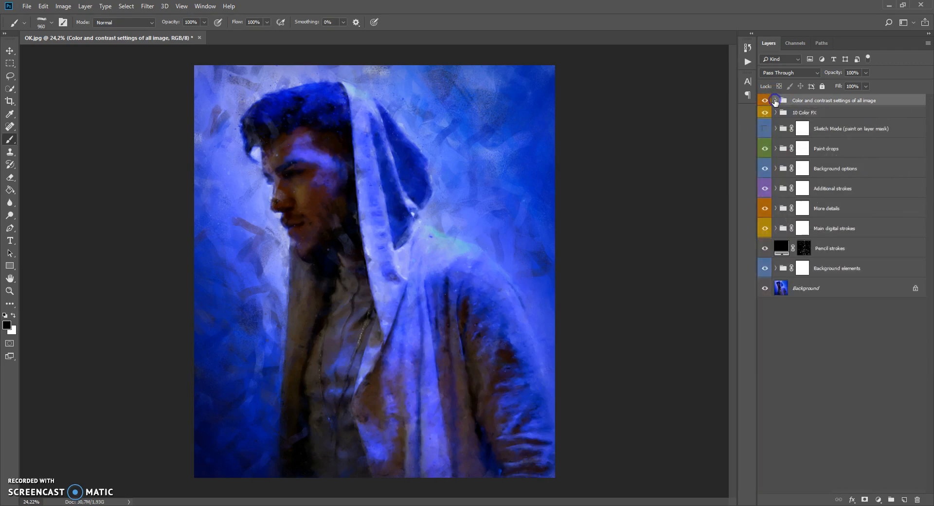
Look inside the Paint drops, Additional strokes and Background options groups one at a time, closing each again
{"action": "left_click", "coordinate": [775, 148]}
{"action": "left_click", "coordinate": [775, 149]}
{"action": "left_click", "coordinate": [775, 188]}
{"action": "left_click", "coordinate": [775, 188]}
{"action": "left_click", "coordinate": [776, 168]}
{"action": "left_click", "coordinate": [775, 168]}
Hide the groups from Main digital strokes up to Paint drops, and show them again one by one to compare their effects
{"action": "left_click", "coordinate": [781, 188]}
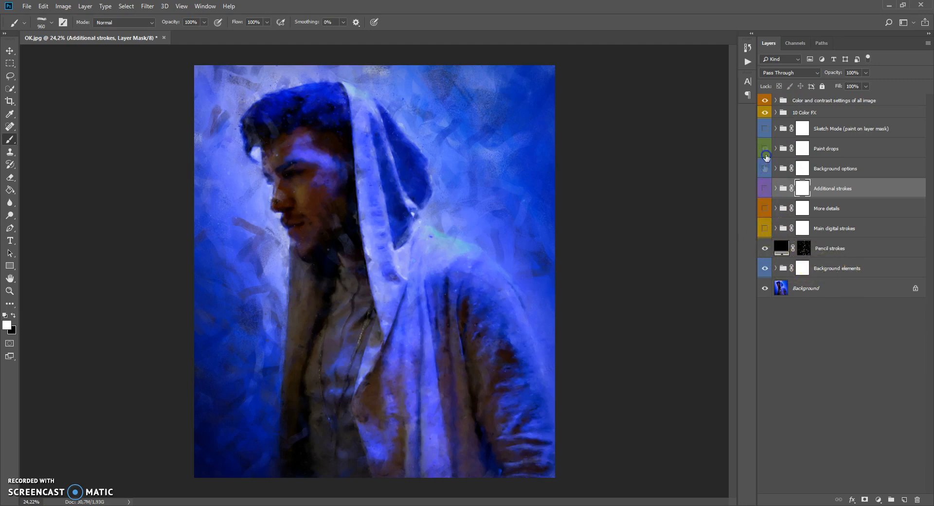
{"action": "left_click_drag", "start_coordinate": [764, 168], "coordinate": [765, 148]}
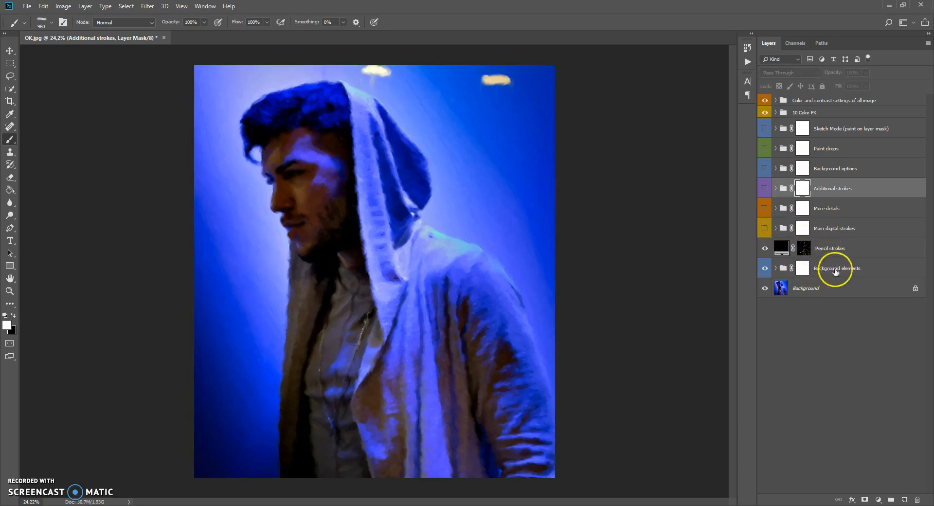
{"action": "left_click", "coordinate": [764, 250]}
{"action": "left_click", "coordinate": [764, 228]}
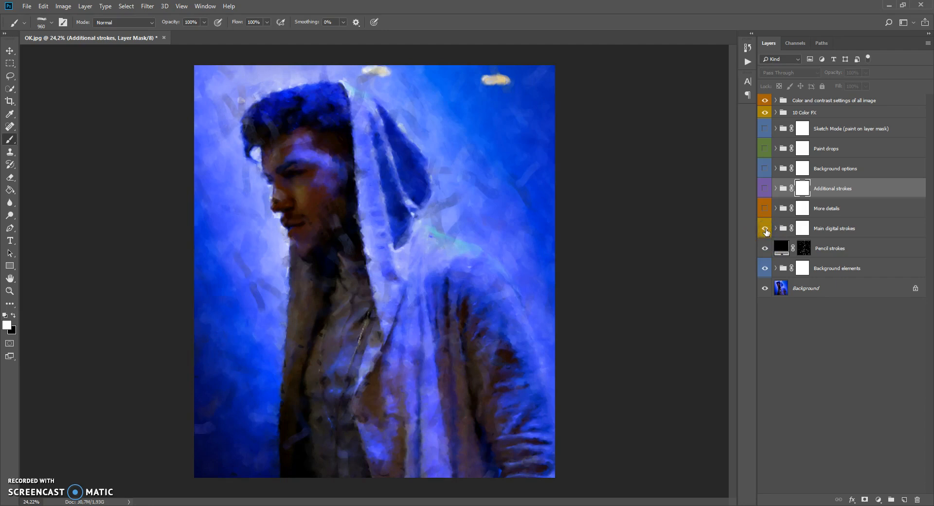
{"action": "left_click", "coordinate": [765, 209]}
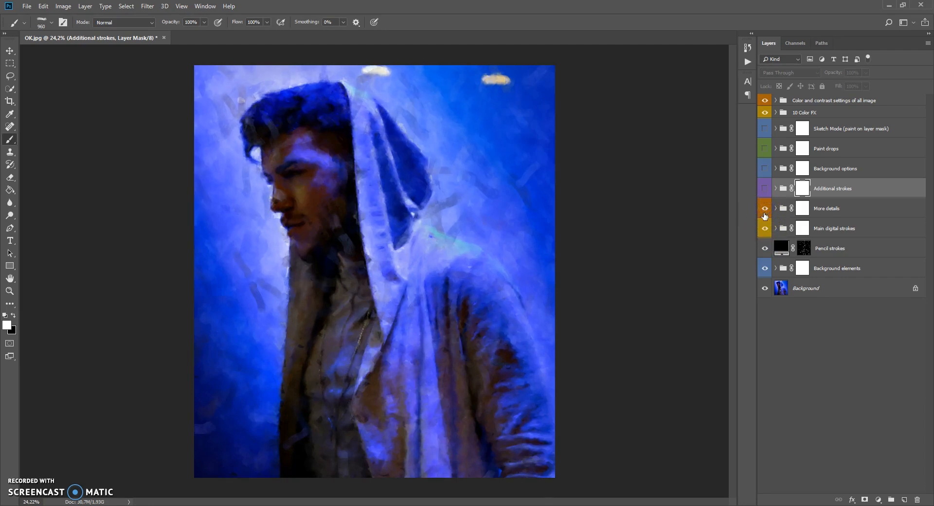
{"action": "left_click", "coordinate": [764, 188]}
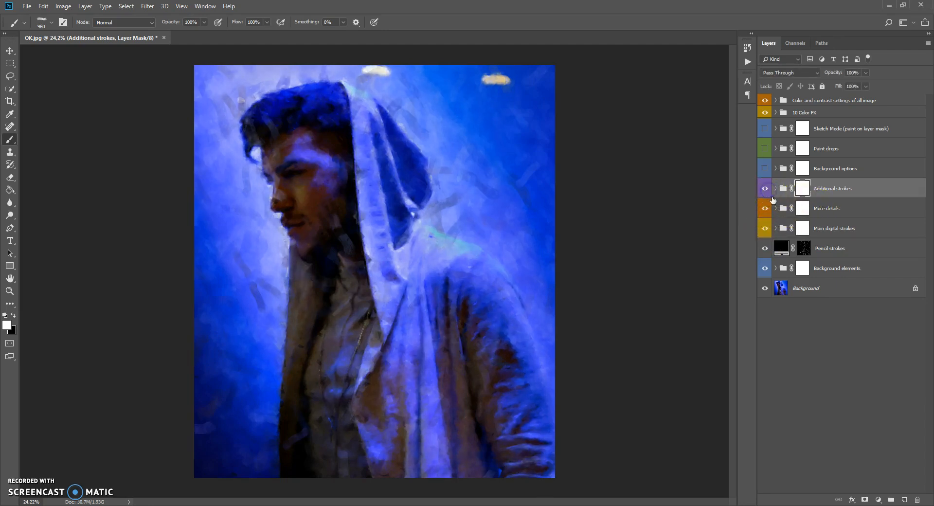
{"action": "left_click", "coordinate": [764, 169]}
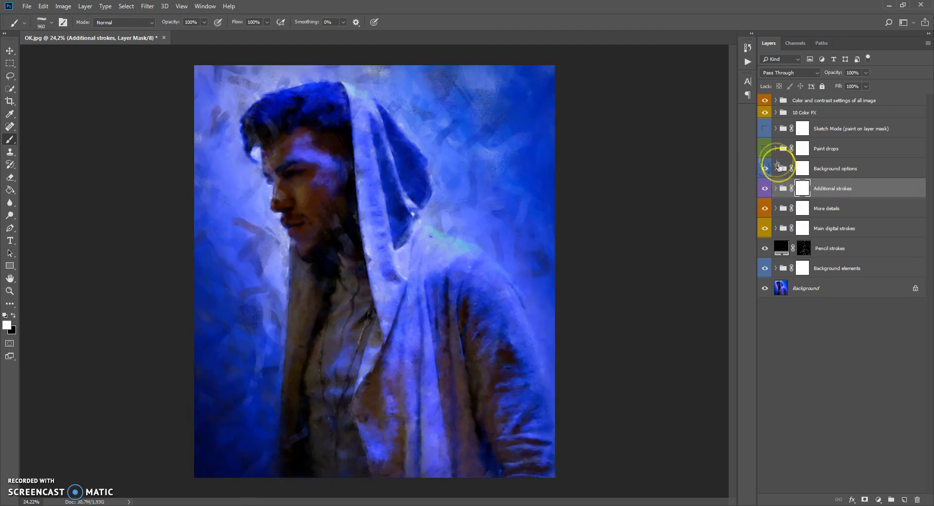
{"action": "left_click", "coordinate": [764, 148]}
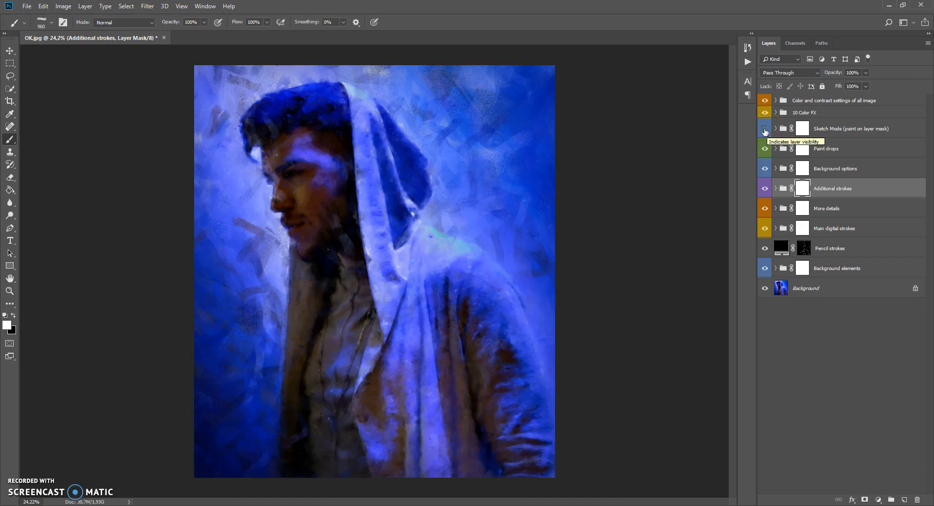
Show the Sketch Mode group and paint black on its layer mask over the man to reveal the painted figure
{"action": "left_click", "coordinate": [764, 129]}
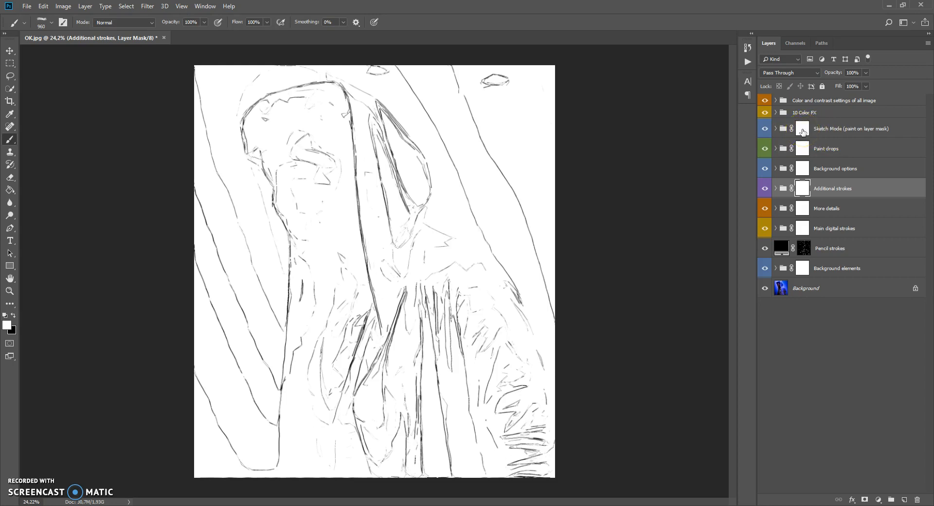
{"action": "left_click", "coordinate": [802, 131]}
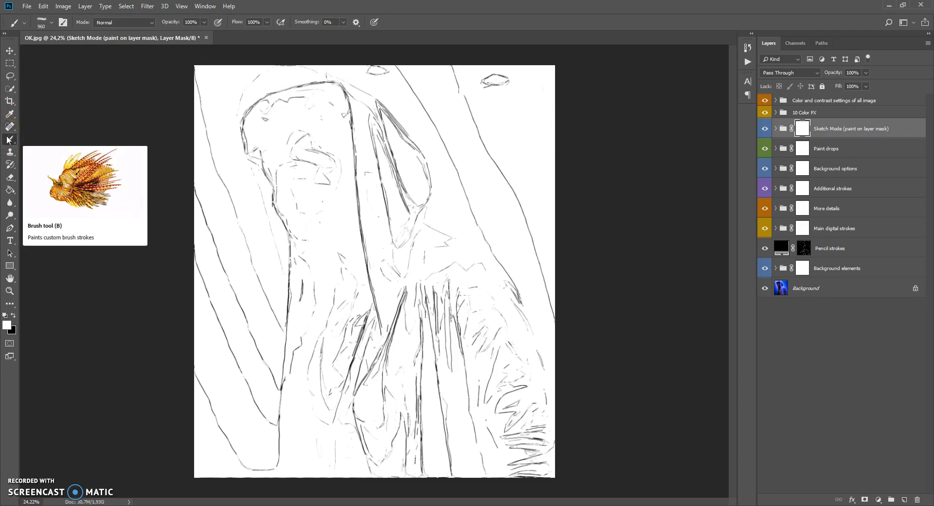
{"action": "mouse_move", "coordinate": [321, 179]}
{"action": "left_mouse_down"}
{"action": "mouse_move", "coordinate": [358, 172]}
{"action": "mouse_move", "coordinate": [361, 182]}
{"action": "left_mouse_up"}
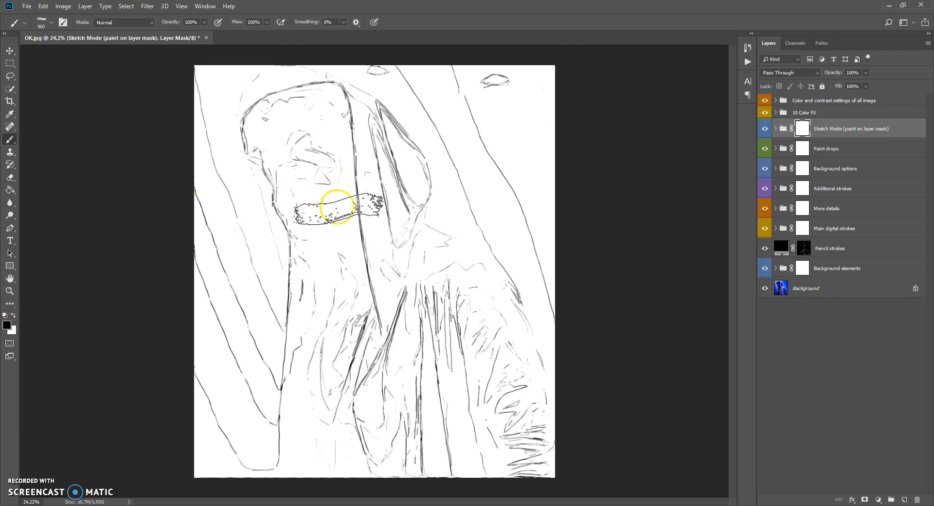
{"action": "mouse_move", "coordinate": [353, 155]}
{"action": "left_mouse_down"}
{"action": "mouse_move", "coordinate": [348, 209]}
{"action": "mouse_move", "coordinate": [330, 167]}
{"action": "mouse_move", "coordinate": [337, 221]}
{"action": "mouse_move", "coordinate": [324, 167]}
{"action": "mouse_move", "coordinate": [331, 156]}
{"action": "mouse_move", "coordinate": [317, 214]}
{"action": "mouse_move", "coordinate": [289, 168]}
{"action": "mouse_move", "coordinate": [285, 211]}
{"action": "mouse_move", "coordinate": [276, 177]}
{"action": "mouse_move", "coordinate": [302, 220]}
{"action": "mouse_move", "coordinate": [299, 211]}
{"action": "mouse_move", "coordinate": [293, 283]}
{"action": "mouse_move", "coordinate": [328, 294]}
{"action": "mouse_move", "coordinate": [334, 215]}
{"action": "mouse_move", "coordinate": [360, 281]}
{"action": "mouse_move", "coordinate": [351, 182]}
{"action": "mouse_move", "coordinate": [361, 242]}
{"action": "mouse_move", "coordinate": [319, 334]}
{"action": "mouse_move", "coordinate": [305, 302]}
{"action": "mouse_move", "coordinate": [311, 275]}
{"action": "mouse_move", "coordinate": [301, 341]}
{"action": "mouse_move", "coordinate": [302, 308]}
{"action": "mouse_move", "coordinate": [345, 318]}
{"action": "mouse_move", "coordinate": [327, 360]}
{"action": "mouse_move", "coordinate": [306, 384]}
{"action": "mouse_move", "coordinate": [292, 378]}
{"action": "mouse_move", "coordinate": [307, 387]}
{"action": "mouse_move", "coordinate": [365, 319]}
{"action": "mouse_move", "coordinate": [395, 349]}
{"action": "mouse_move", "coordinate": [381, 300]}
{"action": "mouse_move", "coordinate": [360, 289]}
{"action": "mouse_move", "coordinate": [397, 315]}
{"action": "mouse_move", "coordinate": [423, 294]}
{"action": "mouse_move", "coordinate": [446, 314]}
{"action": "mouse_move", "coordinate": [478, 315]}
{"action": "mouse_move", "coordinate": [458, 281]}
{"action": "mouse_move", "coordinate": [514, 326]}
{"action": "mouse_move", "coordinate": [506, 307]}
{"action": "mouse_move", "coordinate": [518, 369]}
{"action": "mouse_move", "coordinate": [472, 310]}
{"action": "mouse_move", "coordinate": [469, 340]}
{"action": "mouse_move", "coordinate": [436, 313]}
{"action": "mouse_move", "coordinate": [444, 352]}
{"action": "mouse_move", "coordinate": [434, 328]}
{"action": "mouse_move", "coordinate": [404, 399]}
{"action": "mouse_move", "coordinate": [398, 360]}
{"action": "mouse_move", "coordinate": [378, 347]}
{"action": "mouse_move", "coordinate": [388, 318]}
{"action": "mouse_move", "coordinate": [433, 290]}
{"action": "mouse_move", "coordinate": [424, 241]}
{"action": "mouse_move", "coordinate": [423, 251]}
{"action": "mouse_move", "coordinate": [433, 244]}
{"action": "mouse_move", "coordinate": [409, 199]}
{"action": "mouse_move", "coordinate": [414, 143]}
{"action": "mouse_move", "coordinate": [413, 167]}
{"action": "mouse_move", "coordinate": [393, 128]}
{"action": "mouse_move", "coordinate": [350, 90]}
{"action": "mouse_move", "coordinate": [292, 90]}
{"action": "mouse_move", "coordinate": [272, 102]}
{"action": "mouse_move", "coordinate": [261, 140]}
{"action": "mouse_move", "coordinate": [241, 146]}
{"action": "mouse_move", "coordinate": [271, 125]}
{"action": "mouse_move", "coordinate": [326, 124]}
{"action": "mouse_move", "coordinate": [305, 135]}
{"action": "mouse_move", "coordinate": [350, 107]}
{"action": "mouse_move", "coordinate": [389, 165]}
{"action": "mouse_move", "coordinate": [375, 210]}
{"action": "mouse_move", "coordinate": [373, 278]}
{"action": "mouse_move", "coordinate": [379, 244]}
{"action": "mouse_move", "coordinate": [299, 160]}
{"action": "mouse_move", "coordinate": [277, 180]}
{"action": "mouse_move", "coordinate": [267, 164]}
{"action": "mouse_move", "coordinate": [338, 194]}
{"action": "mouse_move", "coordinate": [406, 272]}
{"action": "mouse_move", "coordinate": [377, 194]}
{"action": "mouse_move", "coordinate": [409, 295]}
{"action": "mouse_move", "coordinate": [384, 374]}
{"action": "mouse_move", "coordinate": [325, 360]}
{"action": "mouse_move", "coordinate": [358, 387]}
{"action": "mouse_move", "coordinate": [477, 367]}
{"action": "mouse_move", "coordinate": [436, 343]}
{"action": "mouse_move", "coordinate": [427, 400]}
{"action": "mouse_move", "coordinate": [494, 392]}
{"action": "mouse_move", "coordinate": [497, 355]}
{"action": "left_mouse_up"}
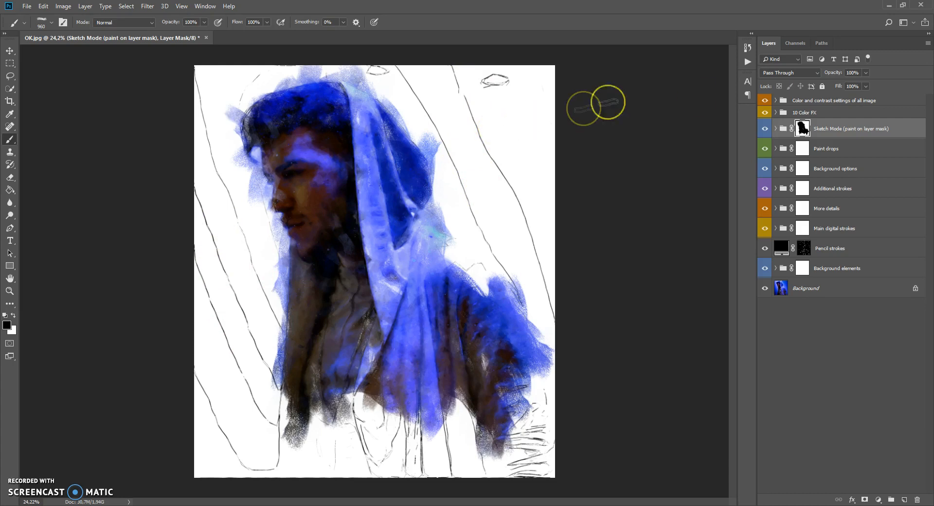
Paint black on the mask of the Pencil strokes for sketch layer to remove the pencil lines around the man
{"action": "left_click", "coordinate": [775, 129]}
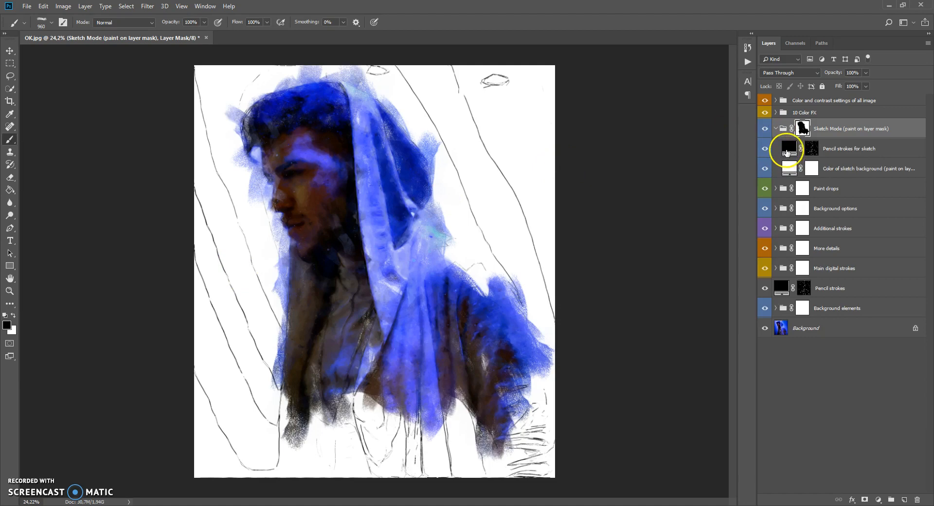
{"action": "left_click", "coordinate": [834, 158]}
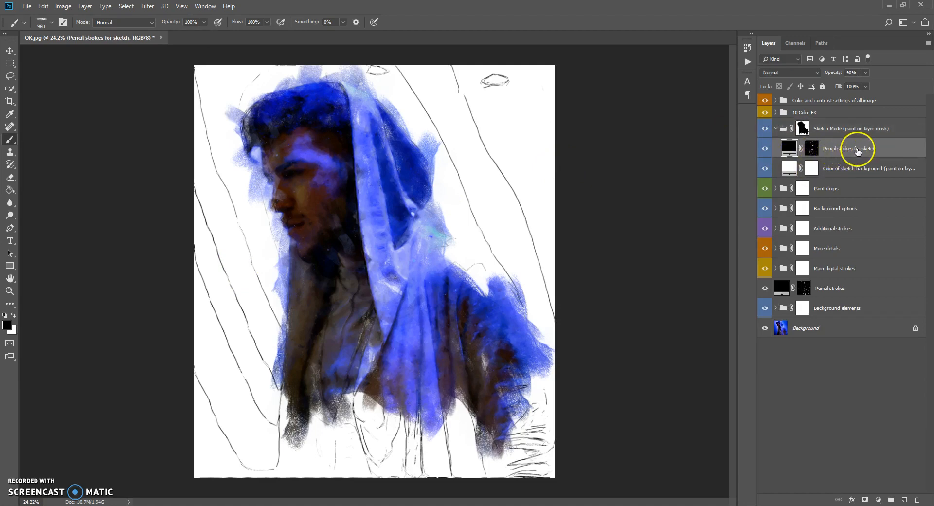
{"action": "left_click", "coordinate": [812, 150]}
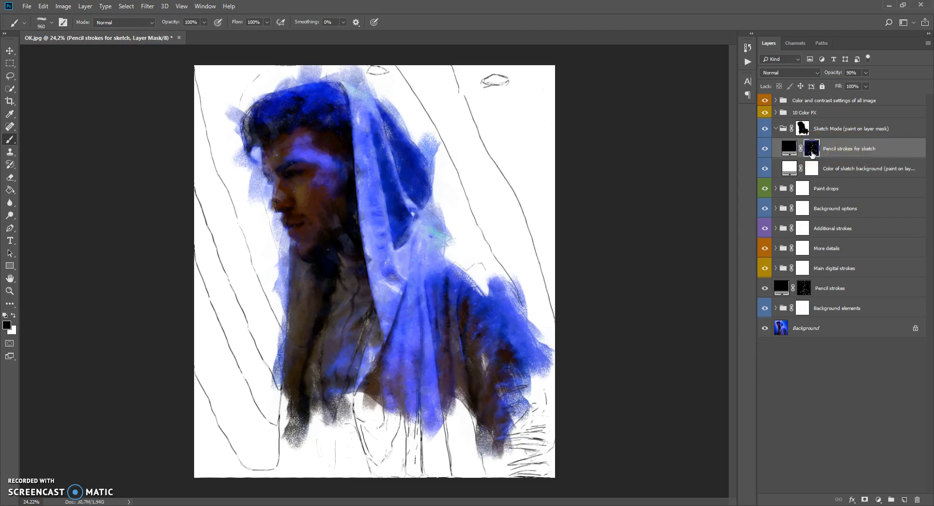
{"action": "left_click", "coordinate": [812, 151]}
{"action": "mouse_move", "coordinate": [350, 198]}
{"action": "left_mouse_down"}
{"action": "mouse_move", "coordinate": [376, 180]}
{"action": "mouse_move", "coordinate": [404, 183]}
{"action": "mouse_move", "coordinate": [463, 160]}
{"action": "mouse_move", "coordinate": [469, 189]}
{"action": "mouse_move", "coordinate": [431, 87]}
{"action": "mouse_move", "coordinate": [417, 74]}
{"action": "mouse_move", "coordinate": [426, 104]}
{"action": "mouse_move", "coordinate": [386, 51]}
{"action": "mouse_move", "coordinate": [381, 58]}
{"action": "mouse_move", "coordinate": [441, 95]}
{"action": "mouse_move", "coordinate": [483, 82]}
{"action": "mouse_move", "coordinate": [457, 94]}
{"action": "mouse_move", "coordinate": [453, 83]}
{"action": "mouse_move", "coordinate": [502, 135]}
{"action": "mouse_move", "coordinate": [536, 230]}
{"action": "mouse_move", "coordinate": [534, 270]}
{"action": "left_mouse_up"}
{"action": "mouse_move", "coordinate": [499, 229]}
{"action": "left_mouse_down"}
{"action": "mouse_move", "coordinate": [480, 201]}
{"action": "mouse_move", "coordinate": [475, 218]}
{"action": "mouse_move", "coordinate": [506, 251]}
{"action": "mouse_move", "coordinate": [561, 400]}
{"action": "mouse_move", "coordinate": [542, 459]}
{"action": "mouse_move", "coordinate": [519, 452]}
{"action": "mouse_move", "coordinate": [503, 464]}
{"action": "mouse_move", "coordinate": [525, 456]}
{"action": "mouse_move", "coordinate": [515, 482]}
{"action": "mouse_move", "coordinate": [468, 497]}
{"action": "mouse_move", "coordinate": [459, 444]}
{"action": "mouse_move", "coordinate": [465, 456]}
{"action": "mouse_move", "coordinate": [421, 448]}
{"action": "mouse_move", "coordinate": [386, 471]}
{"action": "mouse_move", "coordinate": [350, 433]}
{"action": "mouse_move", "coordinate": [326, 433]}
{"action": "mouse_move", "coordinate": [303, 468]}
{"action": "mouse_move", "coordinate": [263, 469]}
{"action": "mouse_move", "coordinate": [223, 448]}
{"action": "mouse_move", "coordinate": [217, 402]}
{"action": "mouse_move", "coordinate": [207, 401]}
{"action": "mouse_move", "coordinate": [241, 349]}
{"action": "mouse_move", "coordinate": [254, 377]}
{"action": "mouse_move", "coordinate": [241, 220]}
{"action": "mouse_move", "coordinate": [218, 181]}
{"action": "mouse_move", "coordinate": [221, 208]}
{"action": "mouse_move", "coordinate": [204, 159]}
{"action": "mouse_move", "coordinate": [191, 175]}
{"action": "mouse_move", "coordinate": [186, 128]}
{"action": "mouse_move", "coordinate": [205, 76]}
{"action": "mouse_move", "coordinate": [245, 78]}
{"action": "mouse_move", "coordinate": [236, 72]}
{"action": "mouse_move", "coordinate": [192, 217]}
{"action": "mouse_move", "coordinate": [222, 307]}
{"action": "mouse_move", "coordinate": [221, 359]}
{"action": "mouse_move", "coordinate": [236, 431]}
{"action": "mouse_move", "coordinate": [246, 410]}
{"action": "mouse_move", "coordinate": [268, 462]}
{"action": "mouse_move", "coordinate": [490, 449]}
{"action": "mouse_move", "coordinate": [532, 298]}
{"action": "mouse_move", "coordinate": [495, 215]}
{"action": "mouse_move", "coordinate": [440, 144]}
{"action": "mouse_move", "coordinate": [436, 115]}
{"action": "mouse_move", "coordinate": [536, 94]}
{"action": "mouse_move", "coordinate": [462, 66]}
{"action": "mouse_move", "coordinate": [234, 94]}
{"action": "left_mouse_up"}
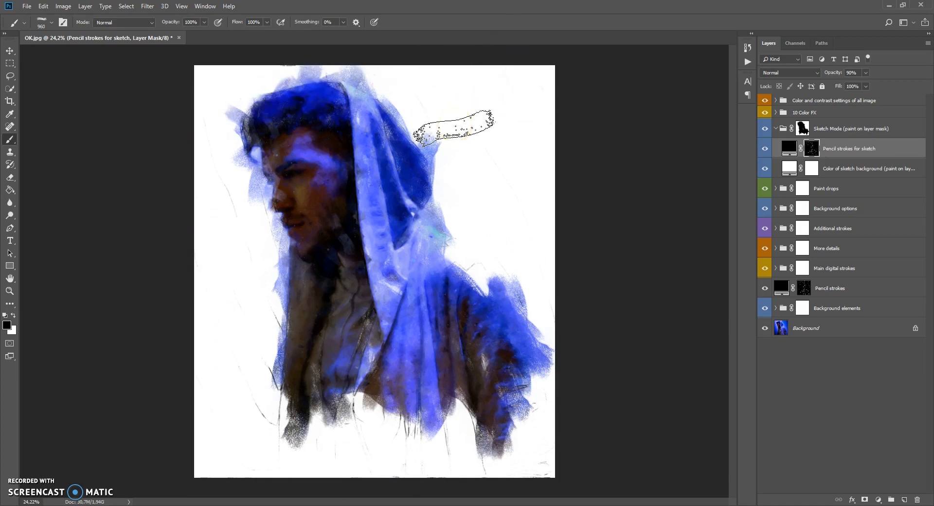
{"action": "mouse_move", "coordinate": [453, 128]}
{"action": "left_mouse_down"}
{"action": "mouse_move", "coordinate": [468, 154]}
{"action": "mouse_move", "coordinate": [486, 155]}
{"action": "mouse_move", "coordinate": [509, 187]}
{"action": "left_mouse_up"}
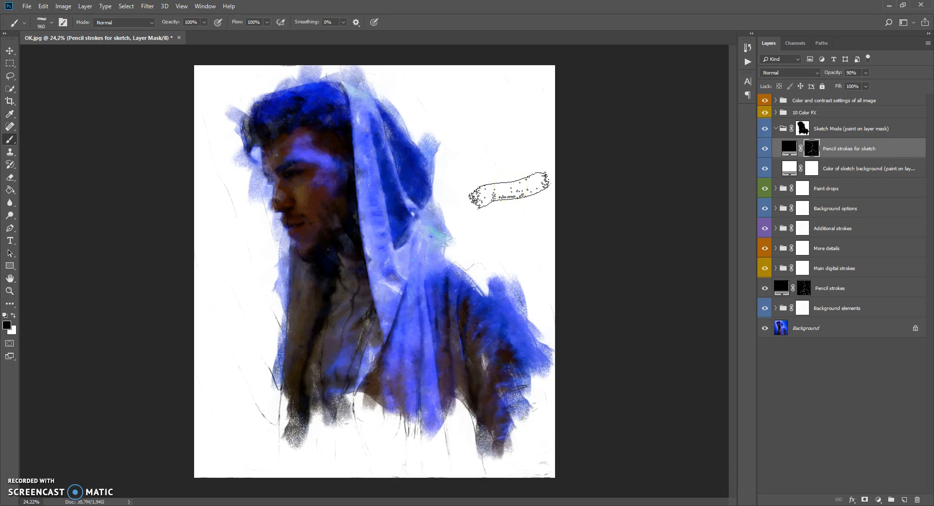
Toggle the visibility of the 10 Color FX and Sketch Mode groups off and on to compare the image
{"action": "left_click", "coordinate": [764, 112]}
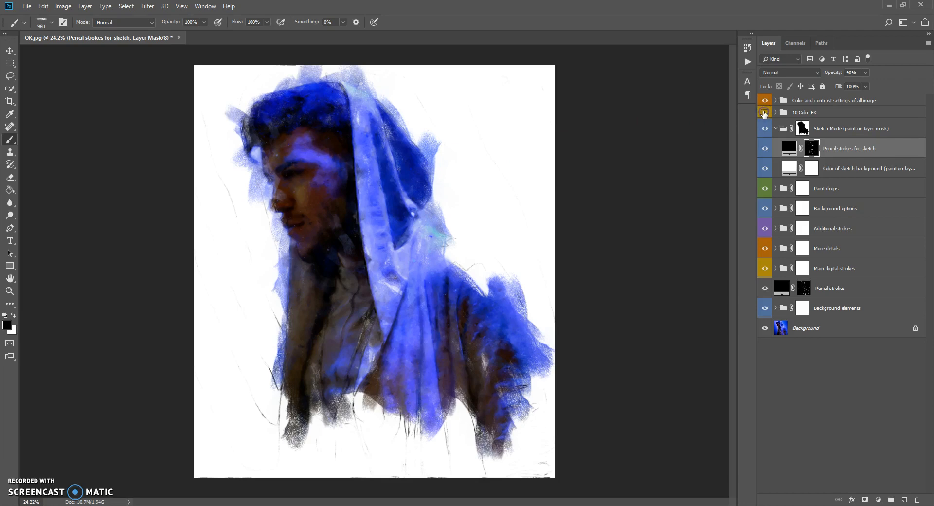
{"action": "left_click", "coordinate": [765, 129]}
{"action": "left_click", "coordinate": [765, 129]}
{"action": "left_click", "coordinate": [764, 129]}
{"action": "left_click", "coordinate": [765, 129]}
Change the fill of the Color of sketch background layer from white to a dark grey, about #666666
{"action": "left_click", "coordinate": [778, 167]}
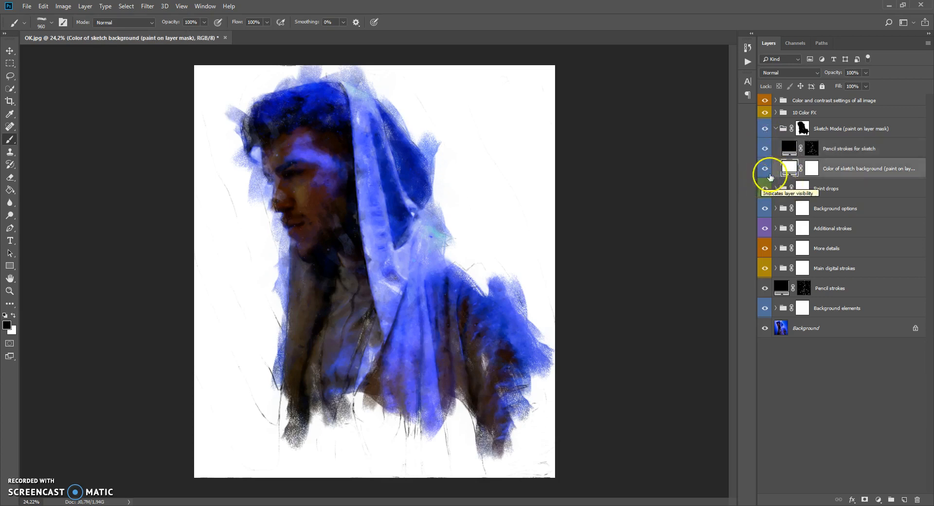
{"action": "left_click", "coordinate": [786, 169]}
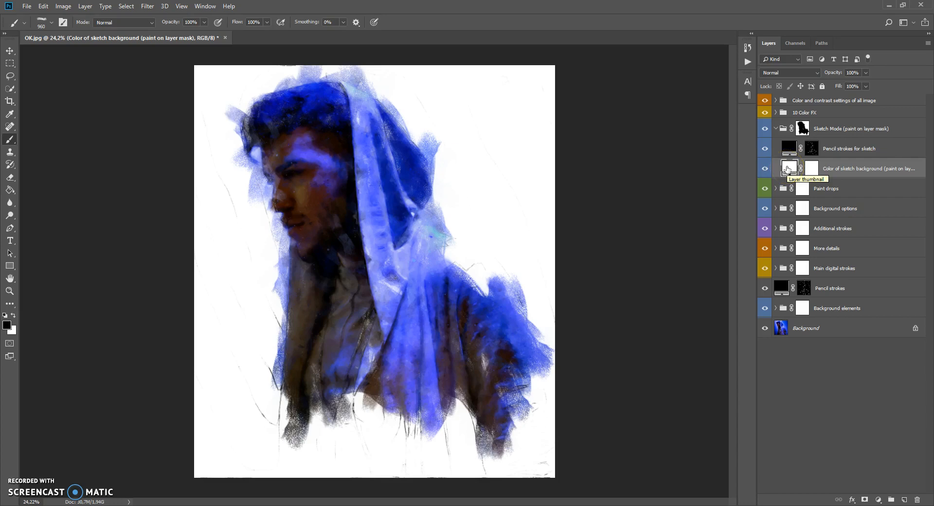
{"action": "double_click", "coordinate": [789, 170]}
{"action": "left_click_drag", "start_coordinate": [628, 192], "coordinate": [483, 206]}
{"action": "left_click_drag", "start_coordinate": [554, 209], "coordinate": [502, 211]}
{"action": "mouse_move", "coordinate": [560, 226]}
{"action": "left_mouse_down"}
{"action": "mouse_move", "coordinate": [511, 229]}
{"action": "mouse_move", "coordinate": [625, 156]}
{"action": "mouse_move", "coordinate": [649, 165]}
{"action": "mouse_move", "coordinate": [649, 255]}
{"action": "mouse_move", "coordinate": [586, 227]}
{"action": "mouse_move", "coordinate": [497, 217]}
{"action": "left_mouse_up"}
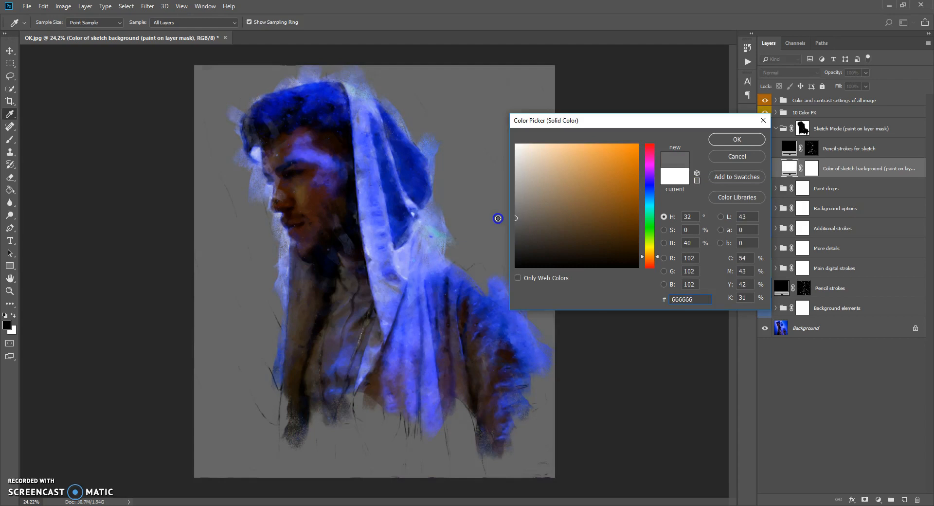
{"action": "left_click_drag", "start_coordinate": [497, 219], "coordinate": [498, 221]}
{"action": "left_click", "coordinate": [757, 140]}
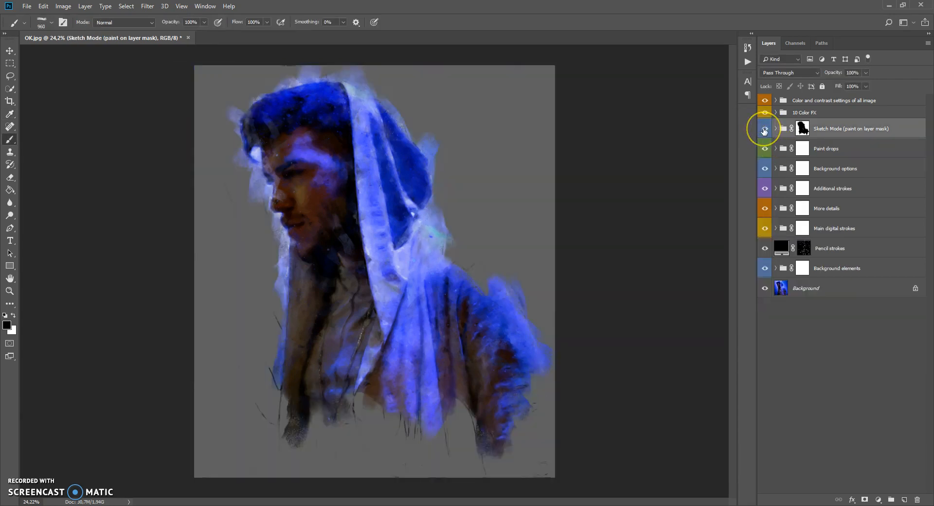
Toggle the Sketch Mode group off and on to compare the image, leaving the group hidden
{"action": "left_click", "coordinate": [763, 130]}
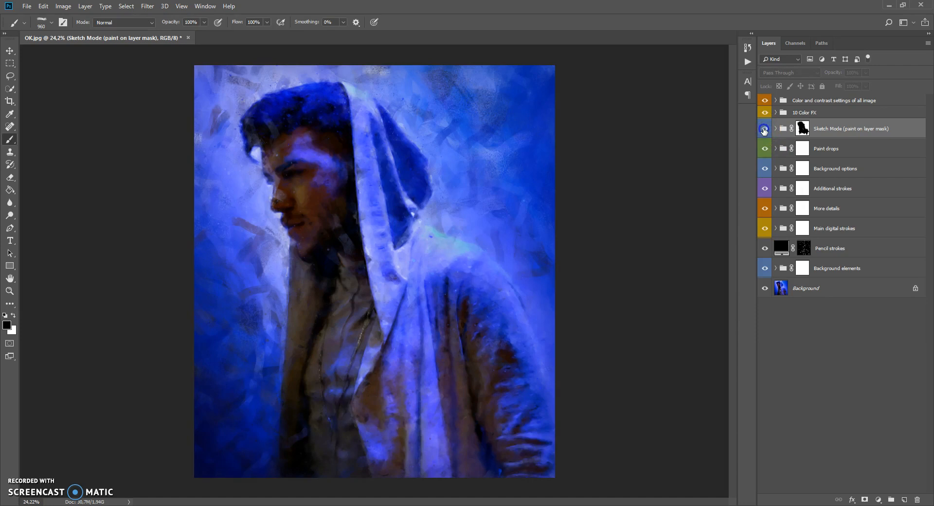
{"action": "left_click", "coordinate": [763, 130]}
{"action": "left_click", "coordinate": [763, 130]}
{"action": "left_click", "coordinate": [764, 129]}
{"action": "left_click", "coordinate": [764, 129]}
Expand the Background elements group, check its two base layers, and select the layer mask of Concept art_base
{"action": "left_click", "coordinate": [784, 268]}
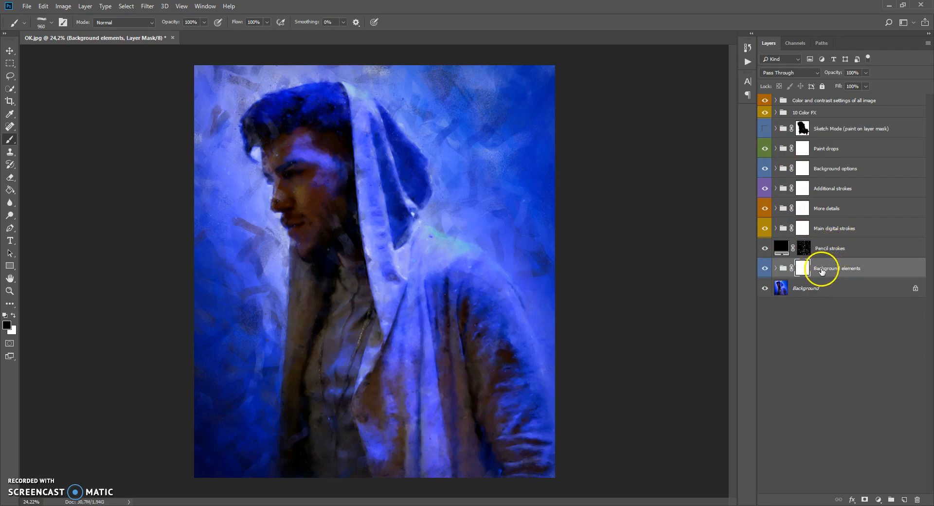
{"action": "left_click", "coordinate": [776, 267]}
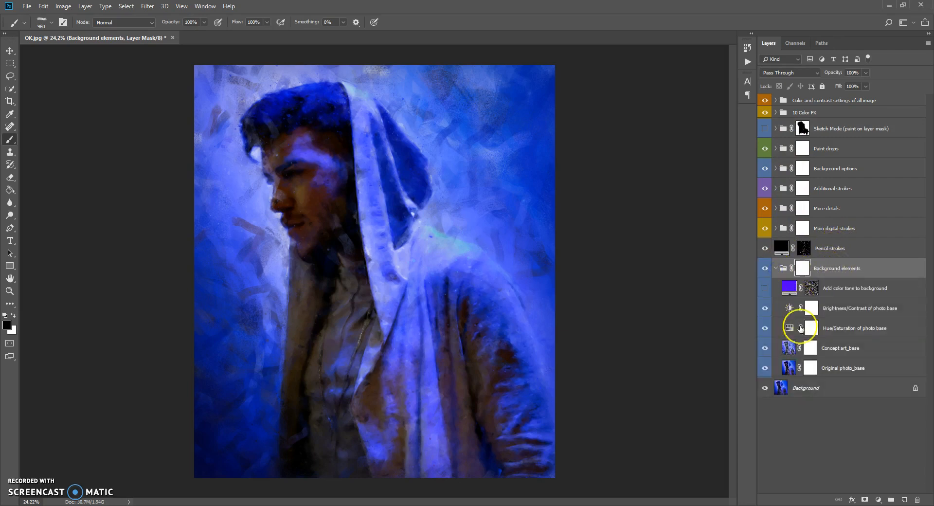
{"action": "left_click", "coordinate": [789, 368]}
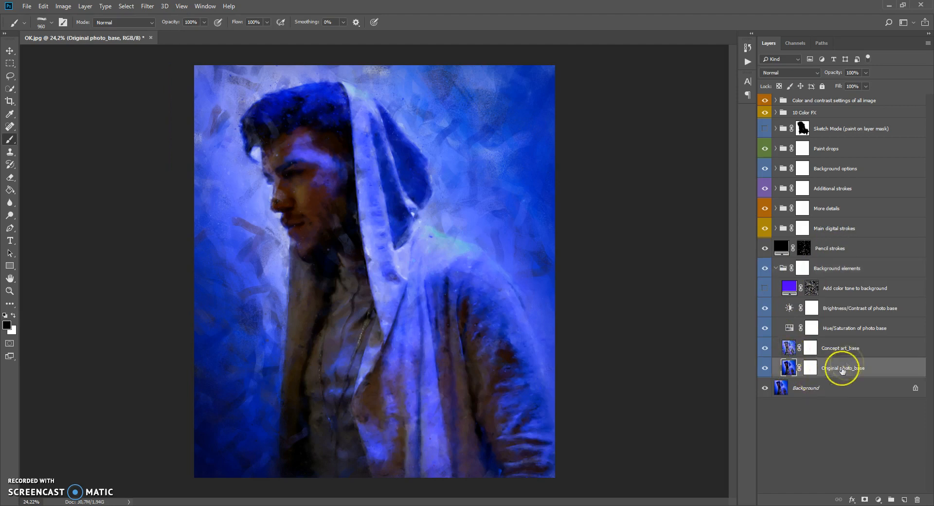
{"action": "left_click", "coordinate": [789, 348]}
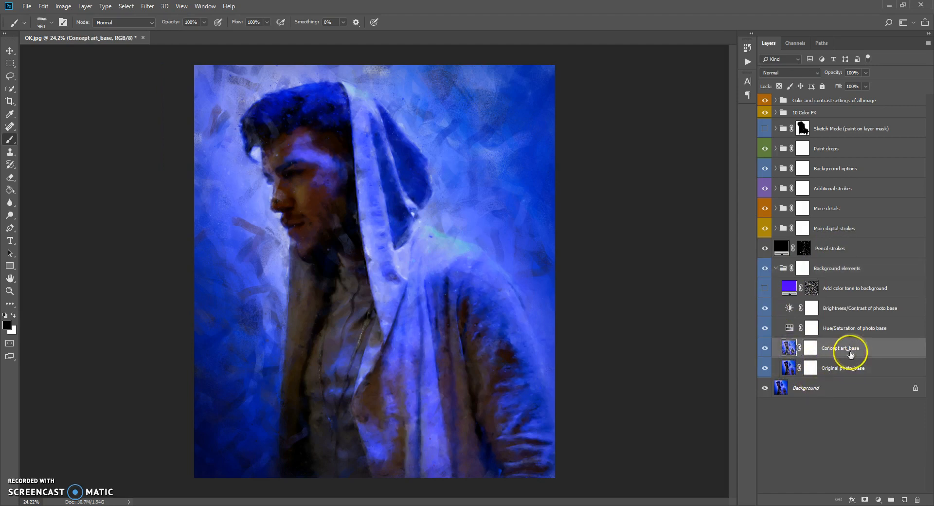
{"action": "left_click", "coordinate": [809, 348]}
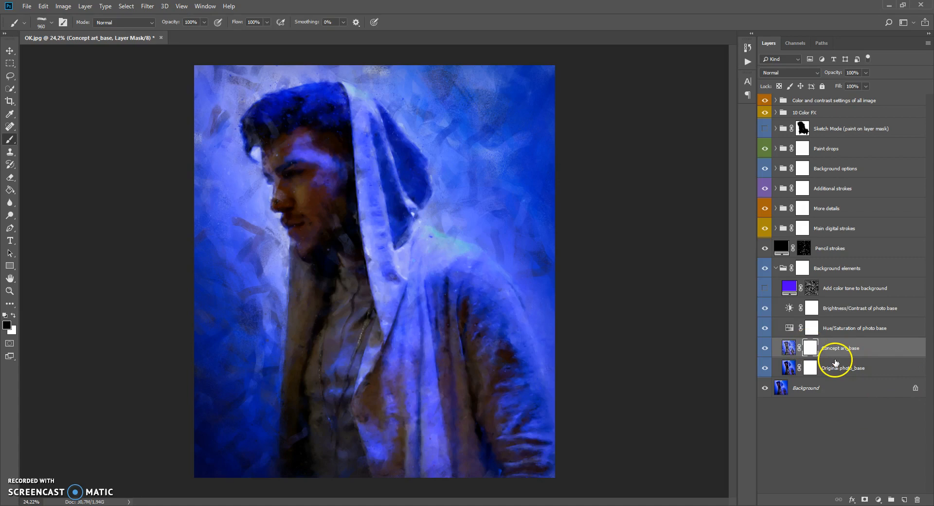
Hide and show the Concept art_base layer to compare its effect on the man's face up close
{"action": "left_click", "coordinate": [763, 348]}
{"action": "left_click", "coordinate": [763, 350]}
{"action": "scroll", "coordinate": [321, 146], "scroll_direction": "up", "scroll_amount": 5}
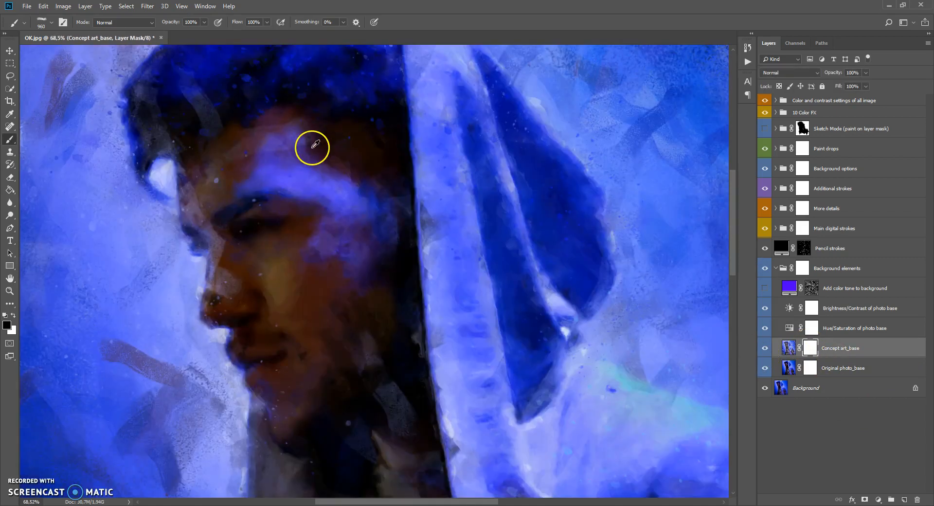
{"action": "scroll", "coordinate": [314, 146], "scroll_direction": "up", "scroll_amount": 1}
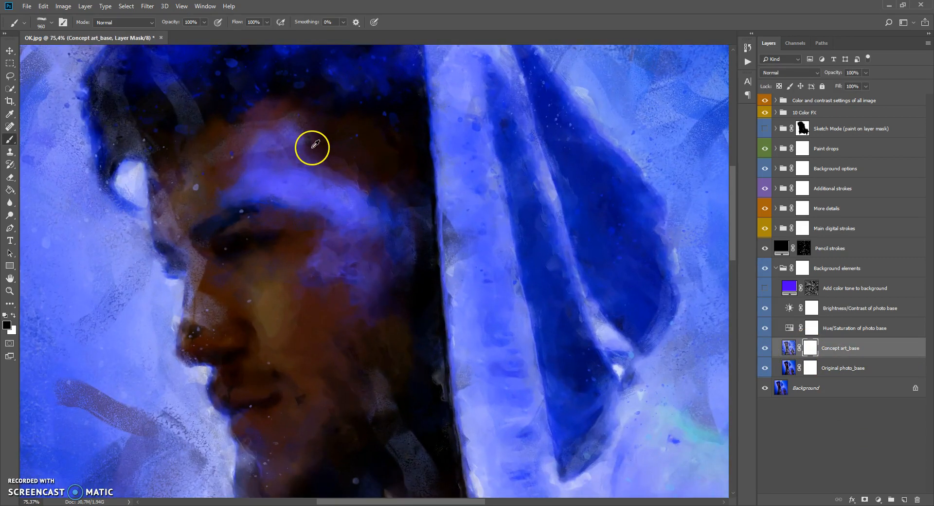
{"action": "left_click", "coordinate": [765, 347]}
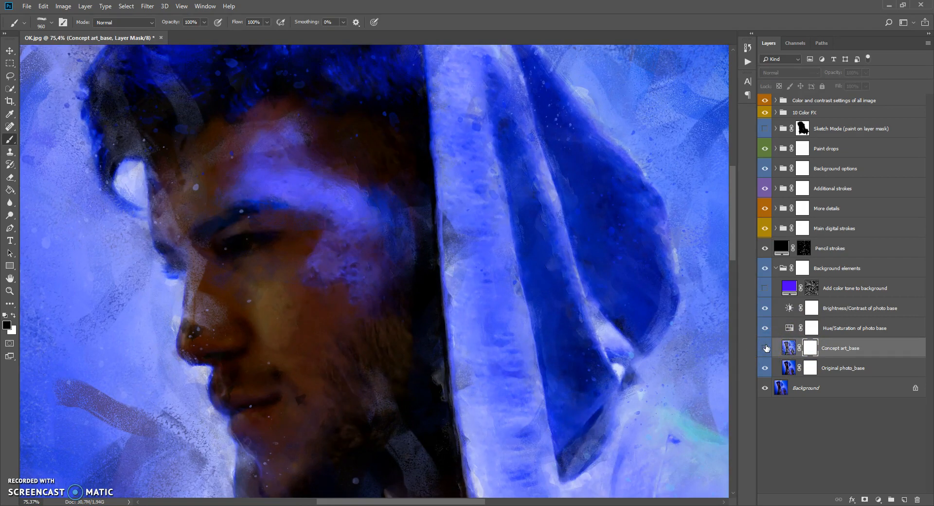
{"action": "left_click", "coordinate": [765, 347]}
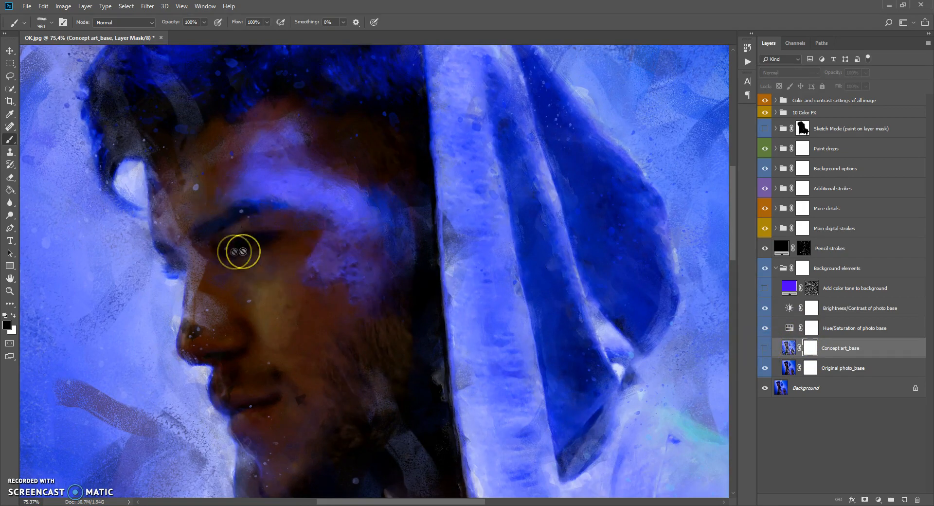
{"action": "scroll", "coordinate": [290, 380], "scroll_direction": "down", "scroll_amount": 3}
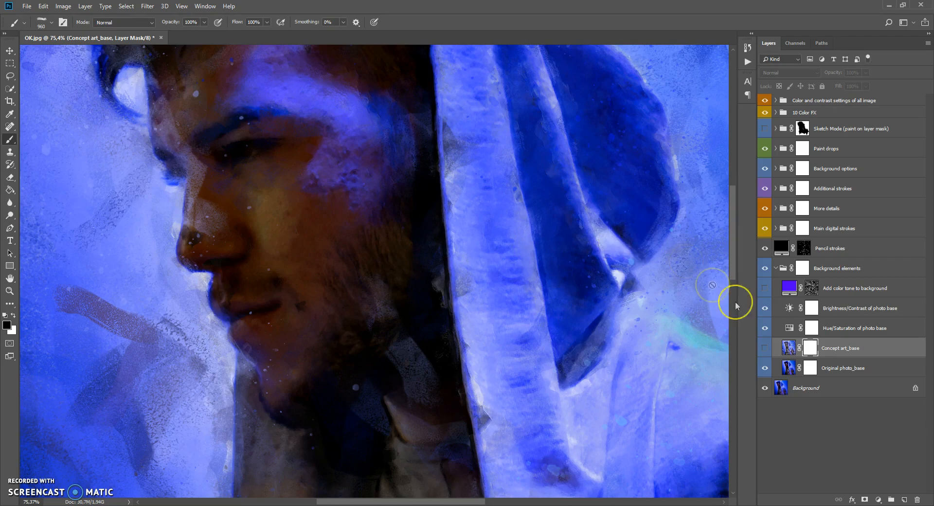
{"action": "left_click", "coordinate": [764, 348]}
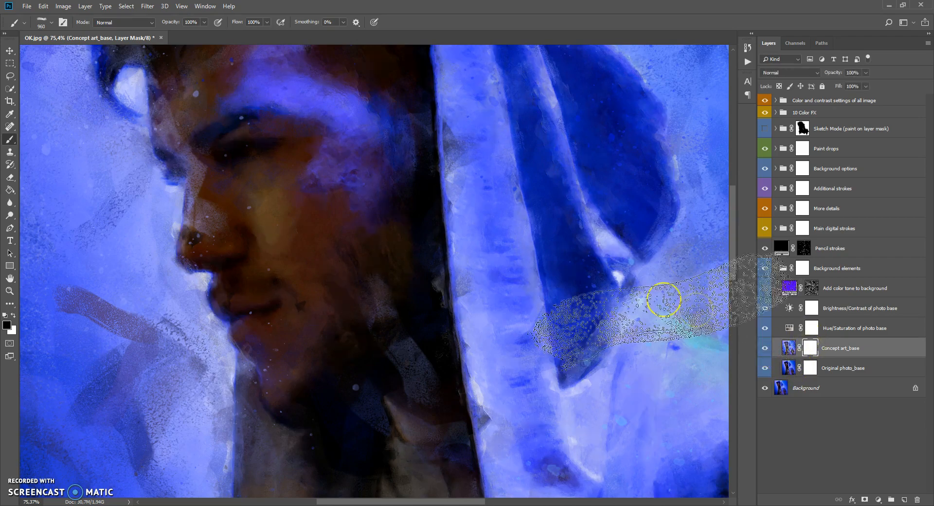
Paint black with a smaller brush on the Concept art_base mask over the eye, nose and mouth to bring back photo detail
{"action": "scroll", "coordinate": [608, 291], "scroll_direction": "up", "scroll_amount": 1}
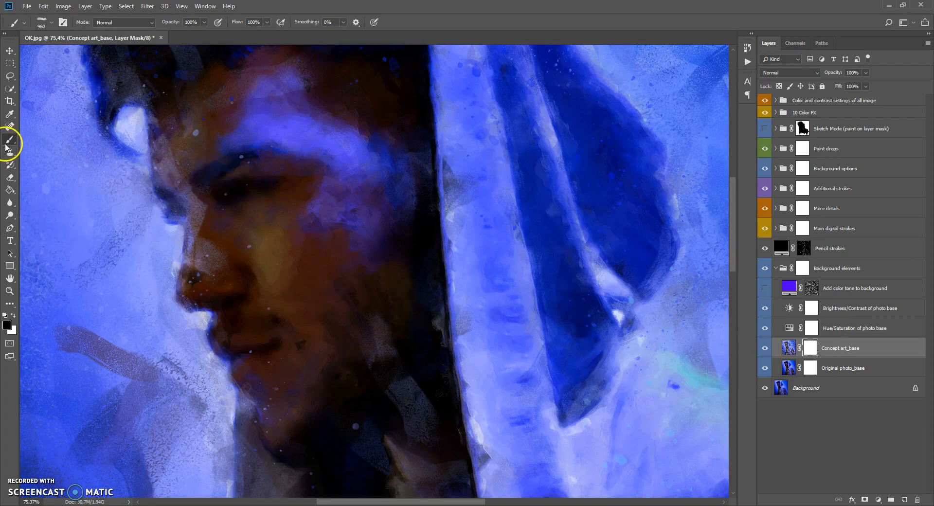
{"action": "right_click", "coordinate": [314, 190]}
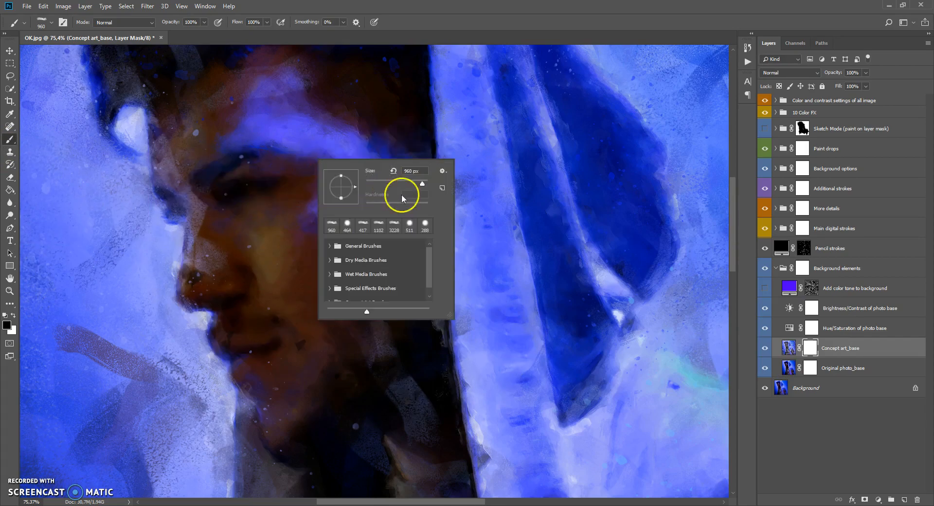
{"action": "mouse_move", "coordinate": [273, 166]}
{"action": "left_mouse_down"}
{"action": "mouse_move", "coordinate": [267, 157]}
{"action": "mouse_move", "coordinate": [269, 186]}
{"action": "left_mouse_up"}
{"action": "left_click", "coordinate": [237, 217]}
{"action": "mouse_move", "coordinate": [194, 228]}
{"action": "left_mouse_down"}
{"action": "mouse_move", "coordinate": [232, 283]}
{"action": "mouse_move", "coordinate": [265, 364]}
{"action": "left_mouse_up"}
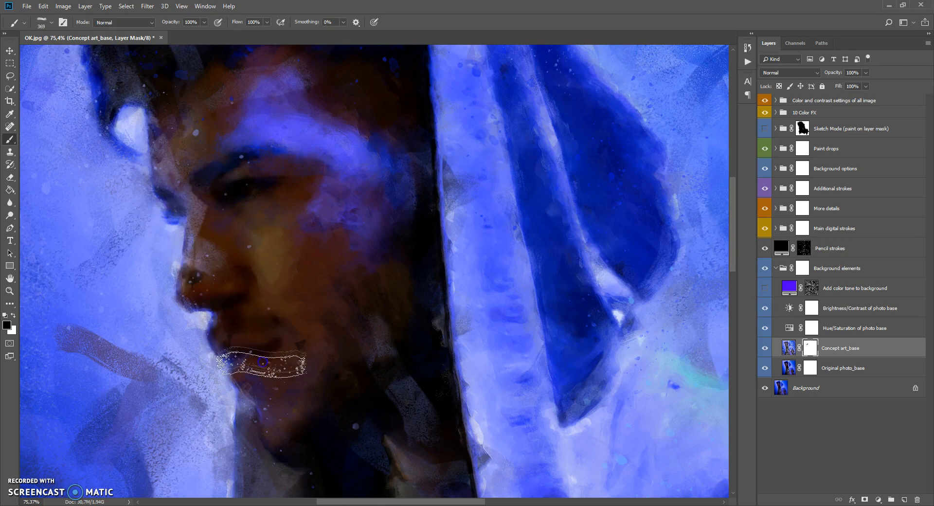
{"action": "mouse_move", "coordinate": [275, 315]}
{"action": "left_mouse_down"}
{"action": "mouse_move", "coordinate": [315, 297]}
{"action": "mouse_move", "coordinate": [248, 331]}
{"action": "left_mouse_up"}
{"action": "key", "text": "["}
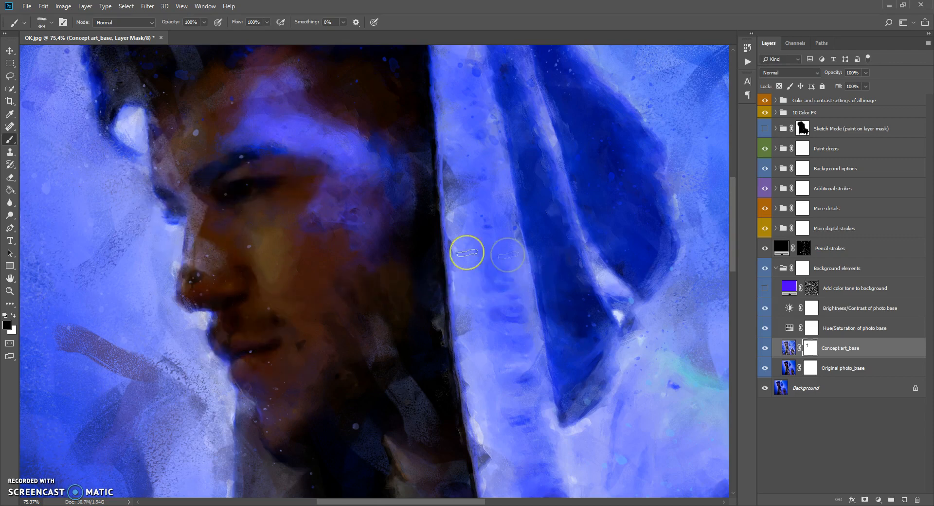
{"action": "left_click", "coordinate": [248, 182]}
{"action": "mouse_move", "coordinate": [248, 183]}
{"action": "left_mouse_down"}
{"action": "mouse_move", "coordinate": [305, 245]}
{"action": "mouse_move", "coordinate": [233, 220]}
{"action": "left_mouse_up"}
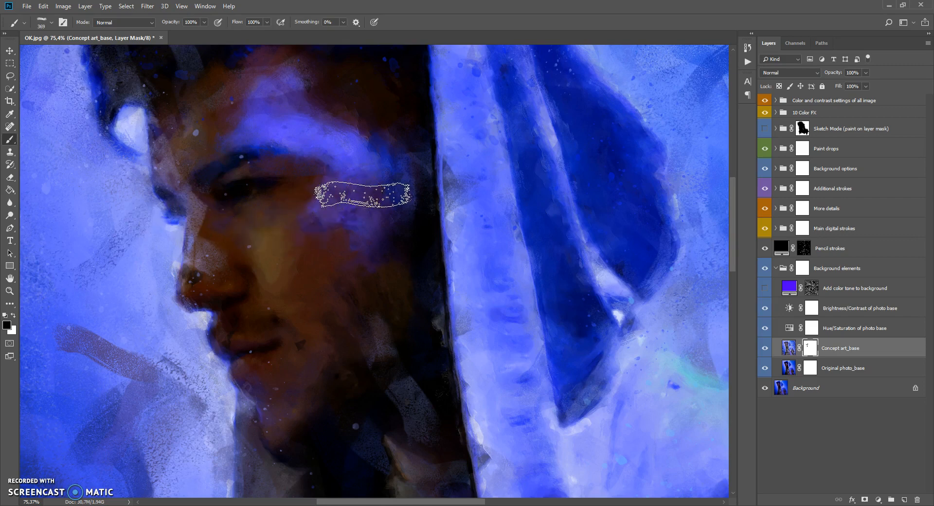
{"action": "mouse_move", "coordinate": [362, 195]}
{"action": "left_mouse_down"}
{"action": "mouse_move", "coordinate": [354, 179]}
{"action": "mouse_move", "coordinate": [290, 170]}
{"action": "left_mouse_up"}
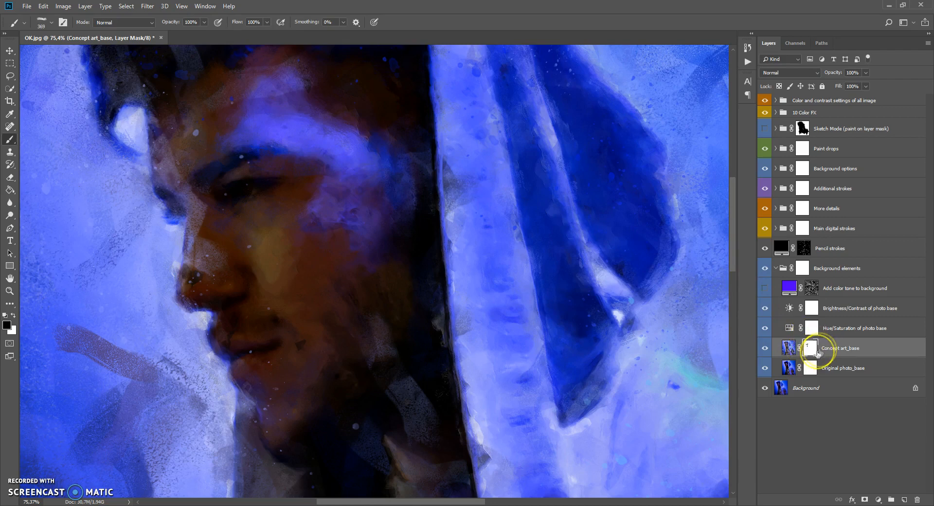
Compare the face with Concept art_base hidden and shown, and look at the Hue/Saturation and Brightness/Contrast layers of the photo base
{"action": "left_click", "coordinate": [764, 349]}
{"action": "left_click", "coordinate": [765, 349]}
{"action": "left_click", "coordinate": [792, 329]}
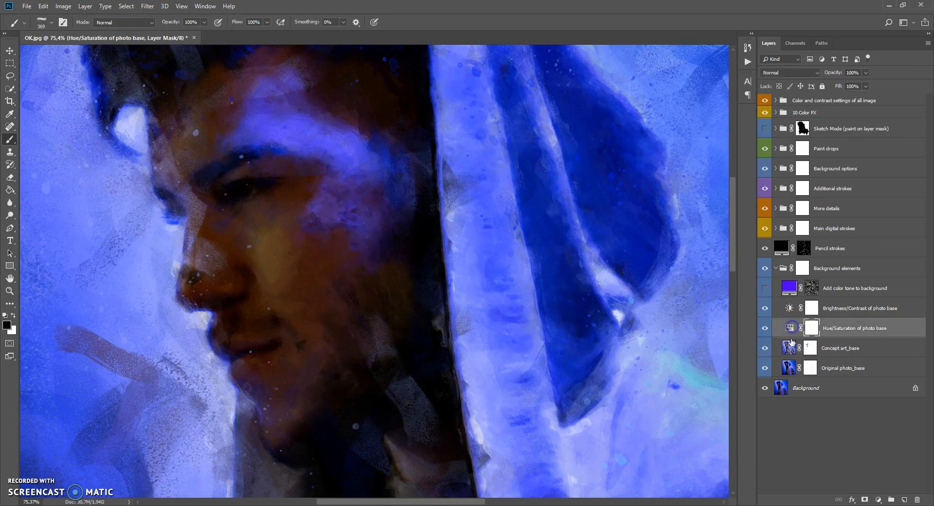
{"action": "left_click", "coordinate": [795, 313]}
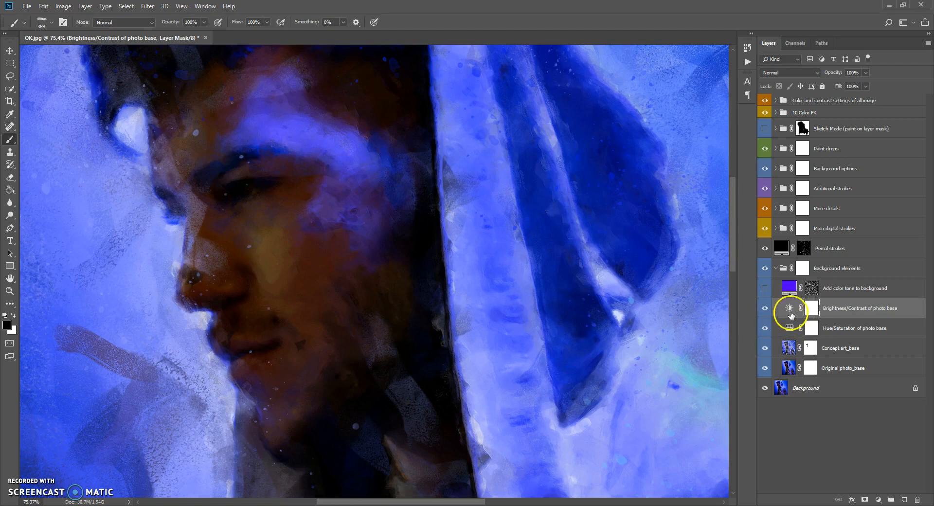
Show the Add color tone to background layer, try orange, blue and magenta-purple fills, cancel the colour change and hide the layer again
{"action": "left_click", "coordinate": [787, 289]}
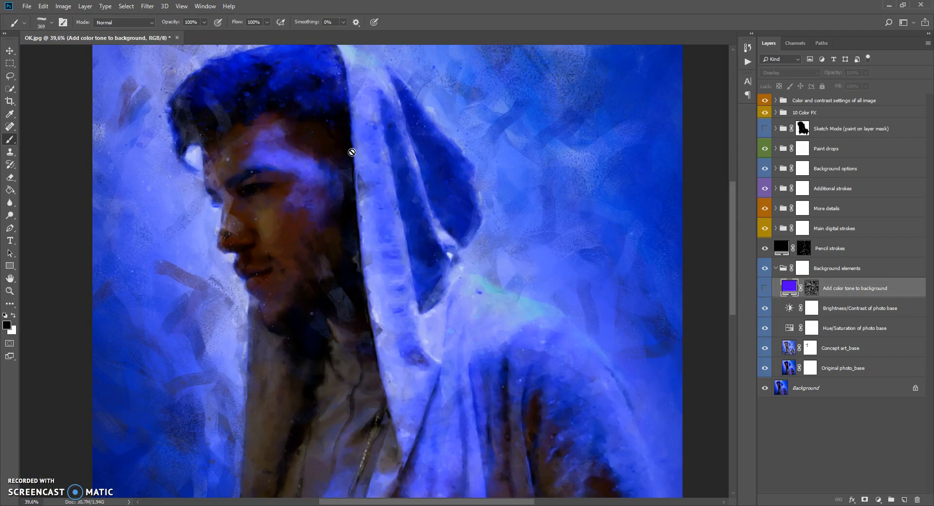
{"action": "left_click", "coordinate": [765, 287]}
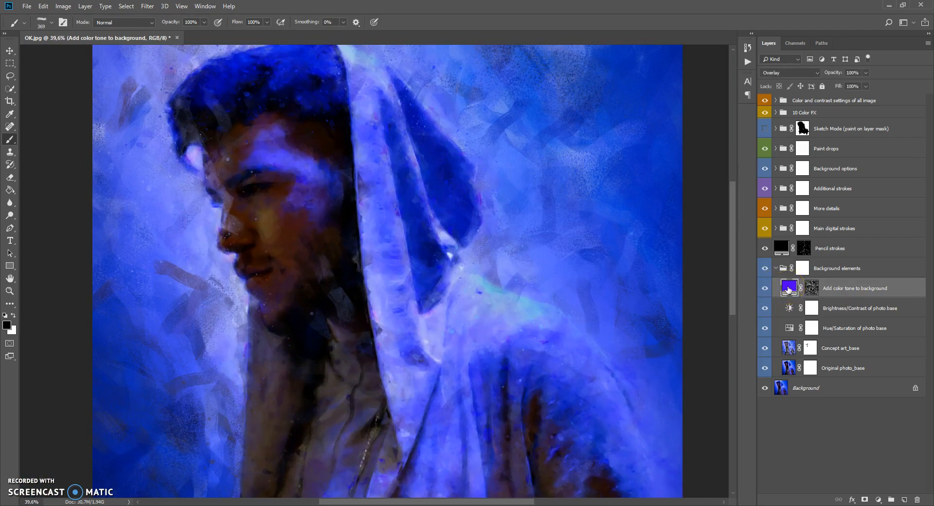
{"action": "double_click", "coordinate": [788, 288]}
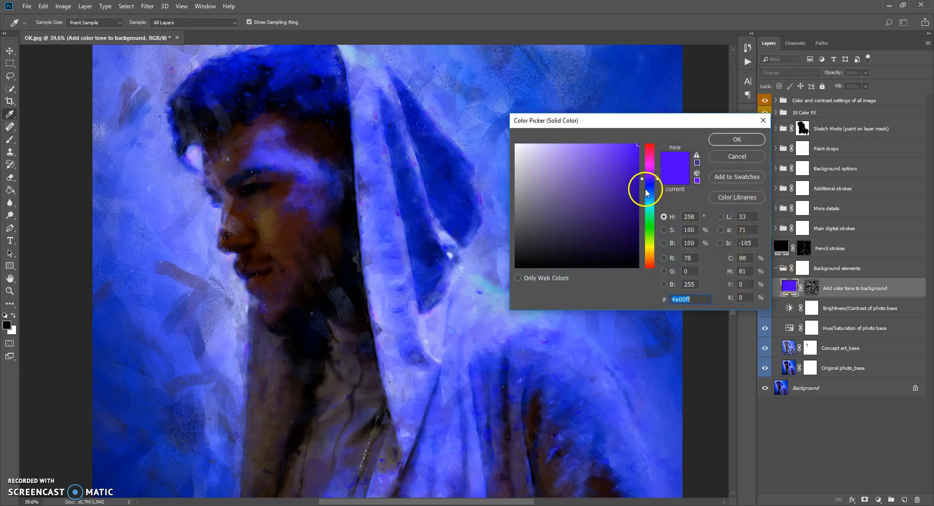
{"action": "left_click_drag", "start_coordinate": [649, 193], "coordinate": [652, 257]}
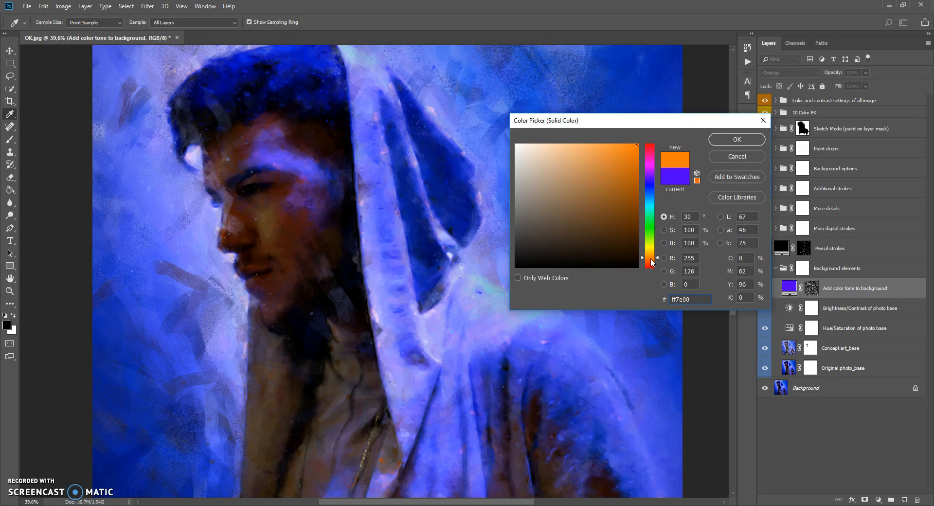
{"action": "left_click_drag", "start_coordinate": [650, 257], "coordinate": [649, 189]}
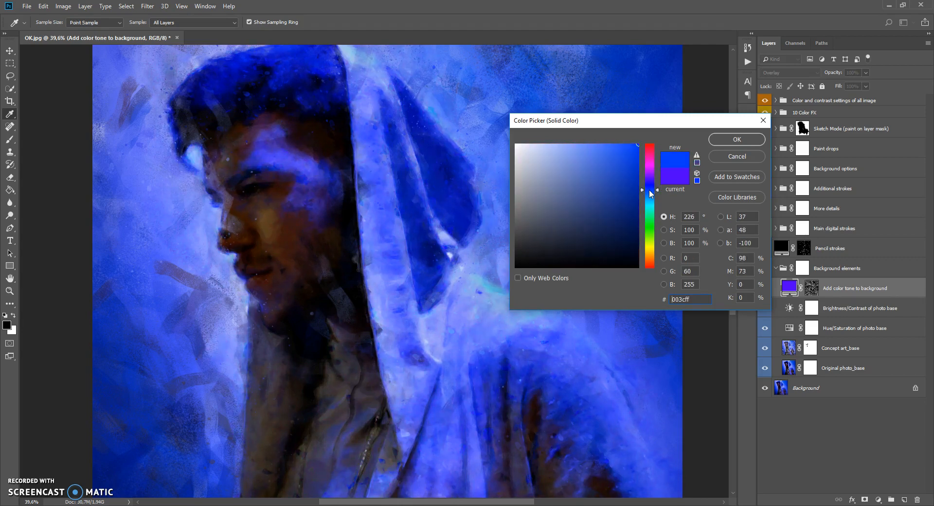
{"action": "left_click_drag", "start_coordinate": [649, 189], "coordinate": [650, 168]}
{"action": "left_click", "coordinate": [737, 156]}
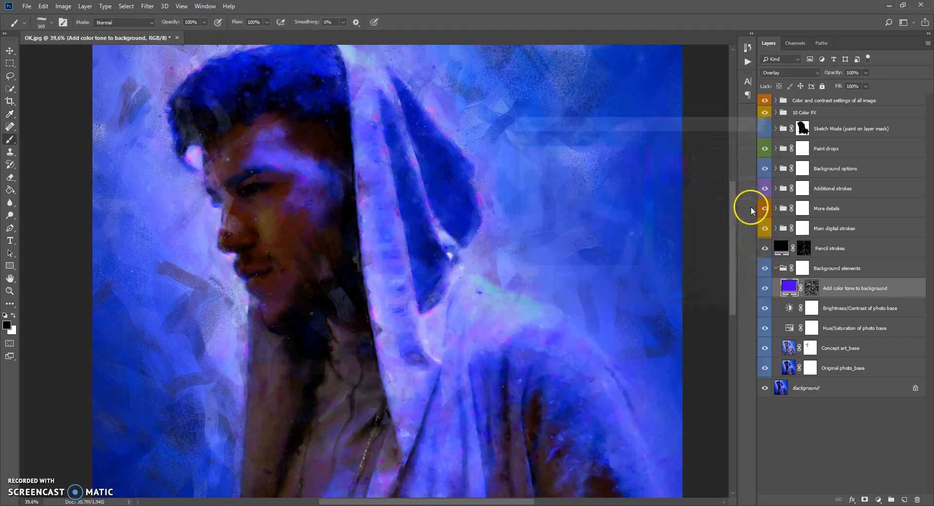
{"action": "left_click", "coordinate": [765, 291]}
Collapse the Background elements group and set the opacity of the Pencil strokes layer to 100%
{"action": "left_click", "coordinate": [777, 268]}
{"action": "left_click", "coordinate": [775, 268]}
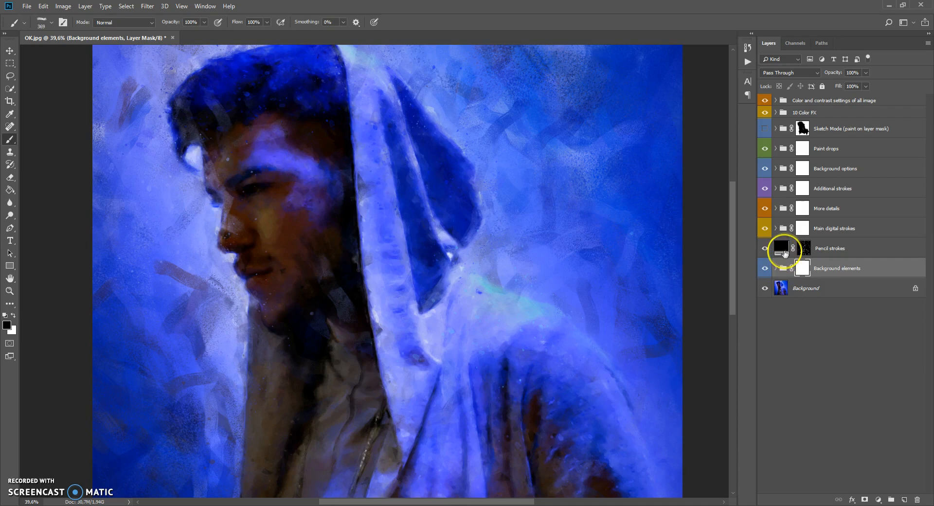
{"action": "left_click", "coordinate": [784, 250]}
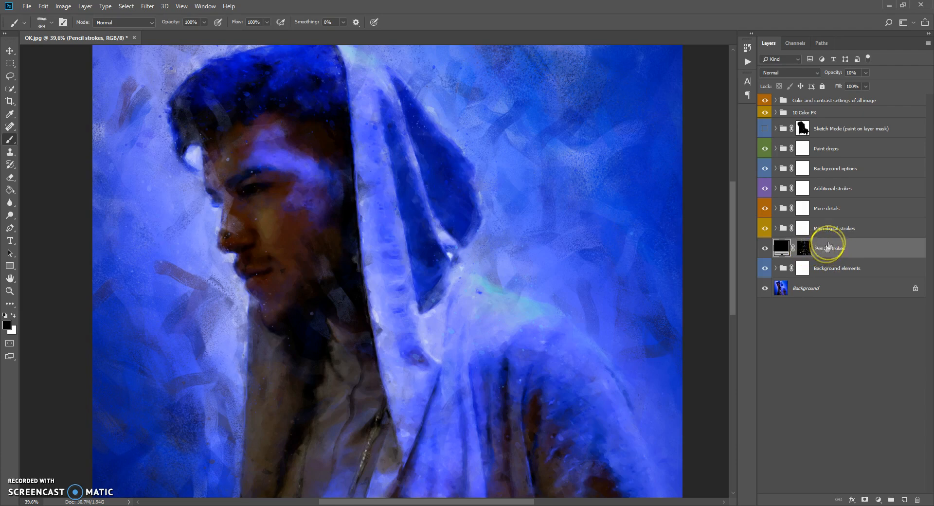
{"action": "left_click", "coordinate": [865, 73]}
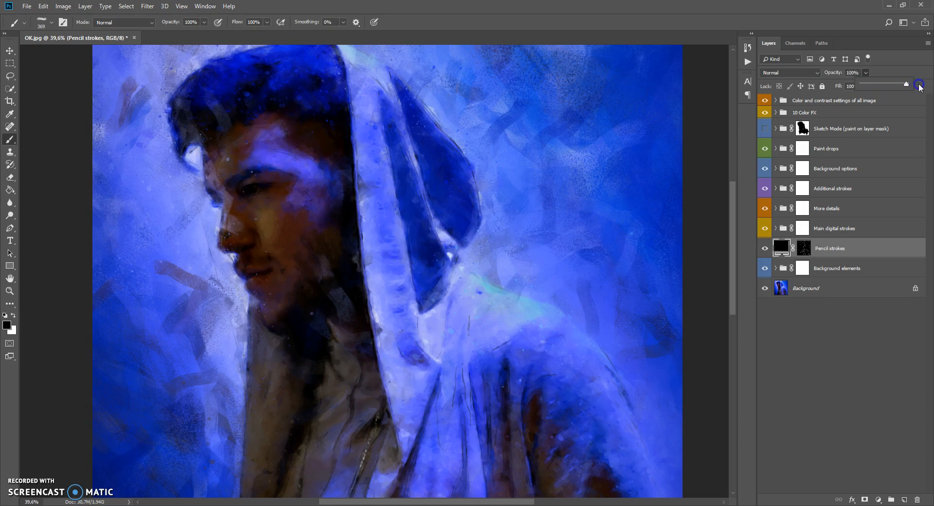
{"action": "scroll", "coordinate": [444, 292], "scroll_direction": "down", "scroll_amount": 3}
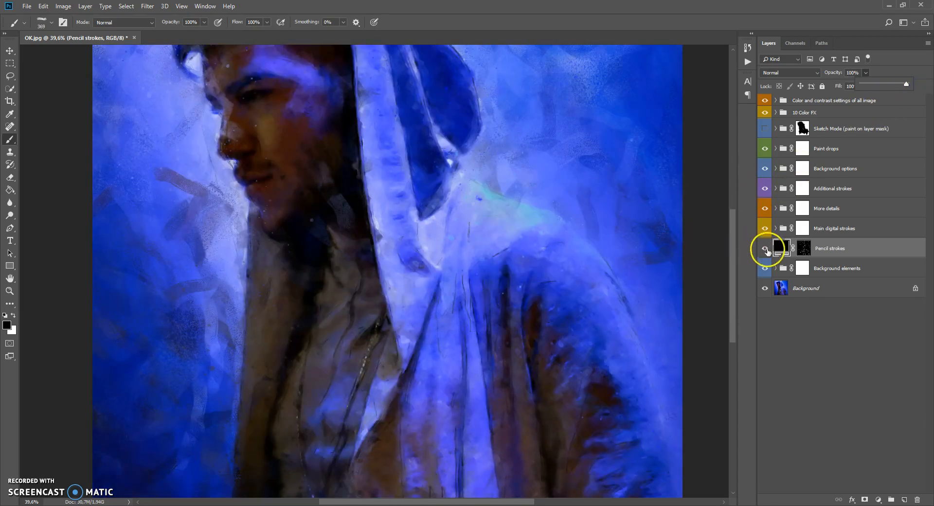
{"action": "scroll", "coordinate": [571, 218], "scroll_direction": "up", "scroll_amount": 3}
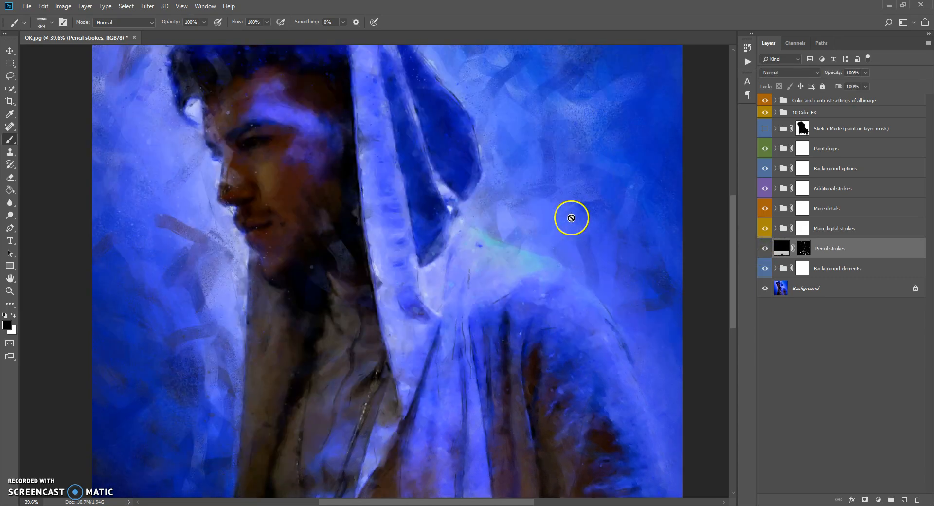
Try white and dark purple fills on the Pencil strokes layer, and finish with black (000000)
{"action": "scroll", "coordinate": [571, 217], "scroll_direction": "up", "scroll_amount": 1}
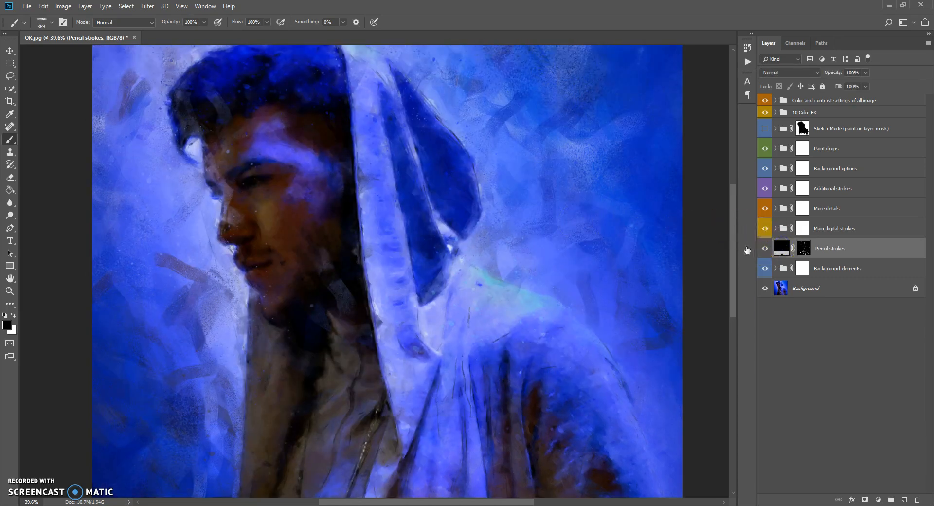
{"action": "double_click", "coordinate": [781, 248]}
{"action": "left_click_drag", "start_coordinate": [559, 190], "coordinate": [503, 132]}
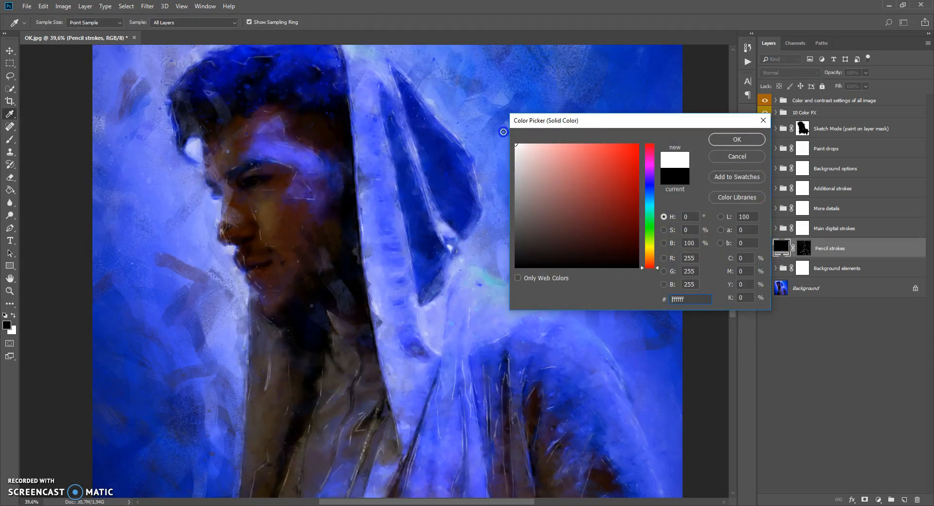
{"action": "mouse_move", "coordinate": [584, 212]}
{"action": "left_mouse_down"}
{"action": "mouse_move", "coordinate": [509, 208]}
{"action": "mouse_move", "coordinate": [477, 292]}
{"action": "left_mouse_up"}
{"action": "left_click", "coordinate": [638, 144]}
{"action": "mouse_move", "coordinate": [648, 162]}
{"action": "left_mouse_down"}
{"action": "mouse_move", "coordinate": [651, 263]}
{"action": "mouse_move", "coordinate": [648, 176]}
{"action": "left_mouse_up"}
{"action": "left_click_drag", "start_coordinate": [577, 208], "coordinate": [501, 300]}
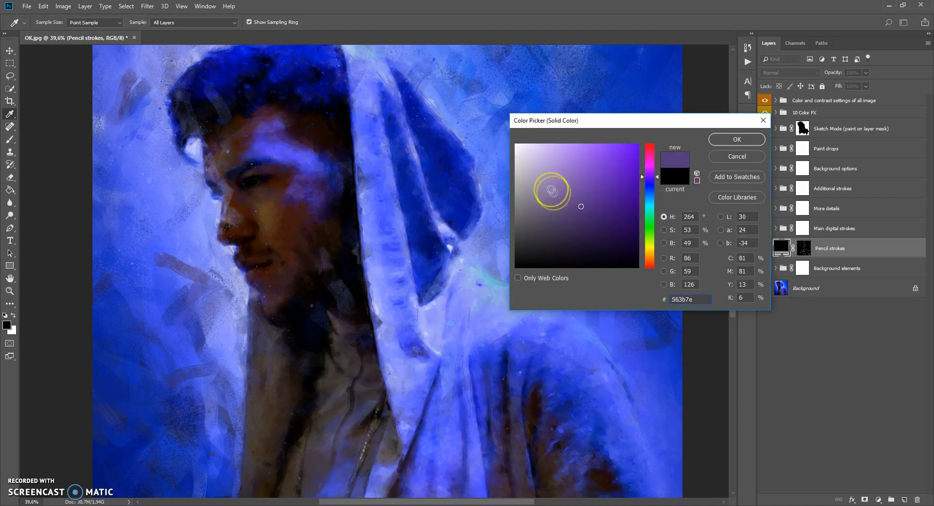
{"action": "mouse_move", "coordinate": [564, 200]}
{"action": "left_mouse_down"}
{"action": "mouse_move", "coordinate": [513, 122]}
{"action": "mouse_move", "coordinate": [579, 219]}
{"action": "mouse_move", "coordinate": [507, 283]}
{"action": "left_mouse_up"}
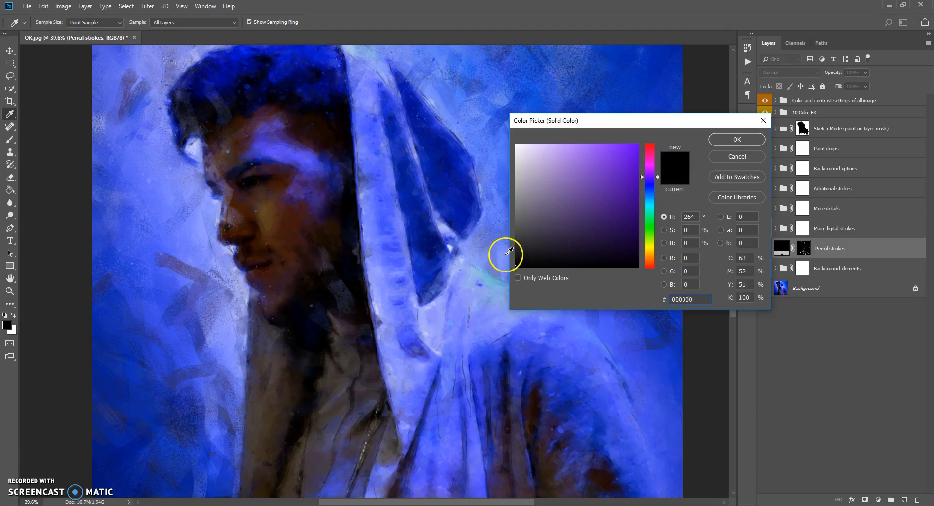
{"action": "left_click", "coordinate": [731, 146]}
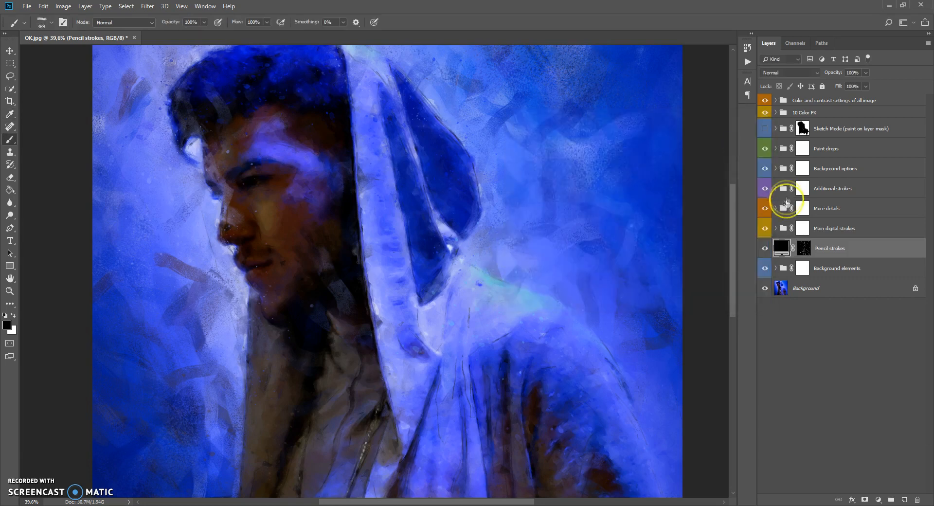
Paint black on the Pencil strokes mask over the hoodie with an enlarged 1102-pixel brush to remove pencil strokes
{"action": "left_click", "coordinate": [803, 248]}
{"action": "scroll", "coordinate": [502, 197], "scroll_direction": "down", "scroll_amount": 2}
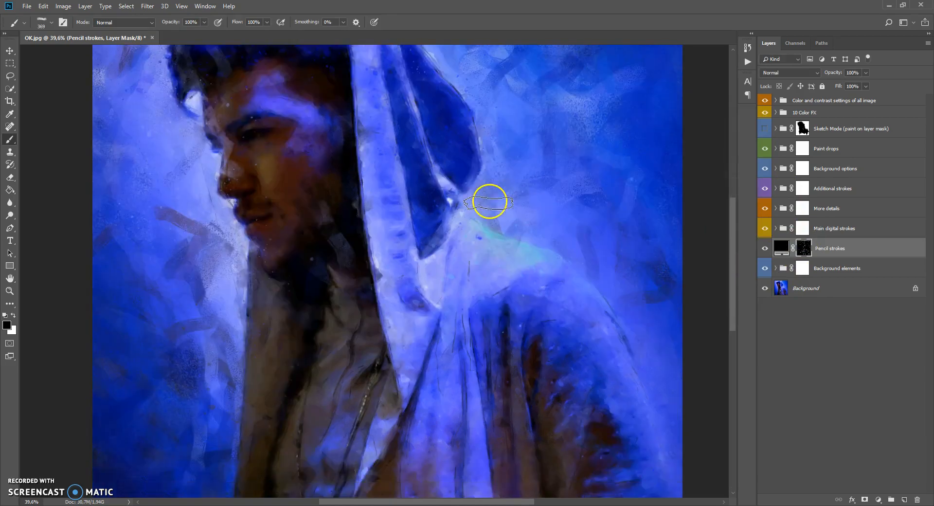
{"action": "scroll", "coordinate": [492, 198], "scroll_direction": "up", "scroll_amount": 1}
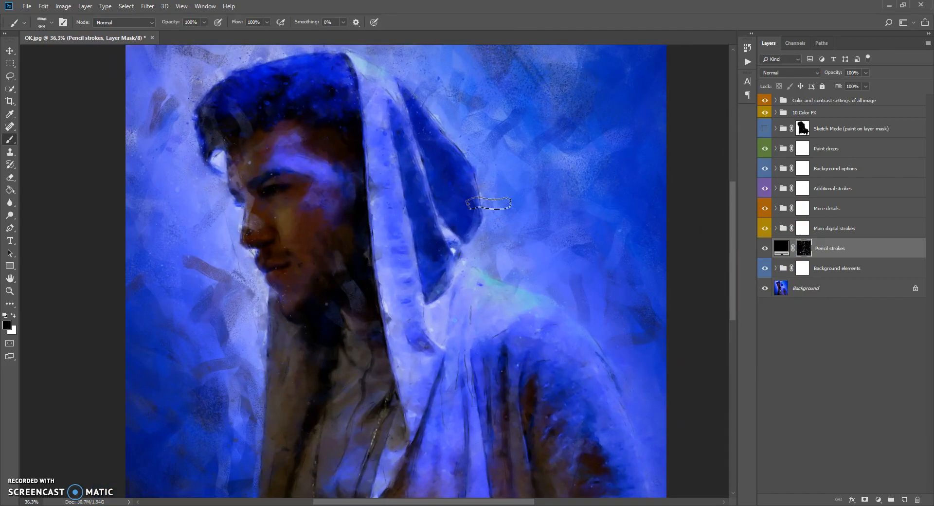
{"action": "scroll", "coordinate": [538, 199], "scroll_direction": "up", "scroll_amount": 1}
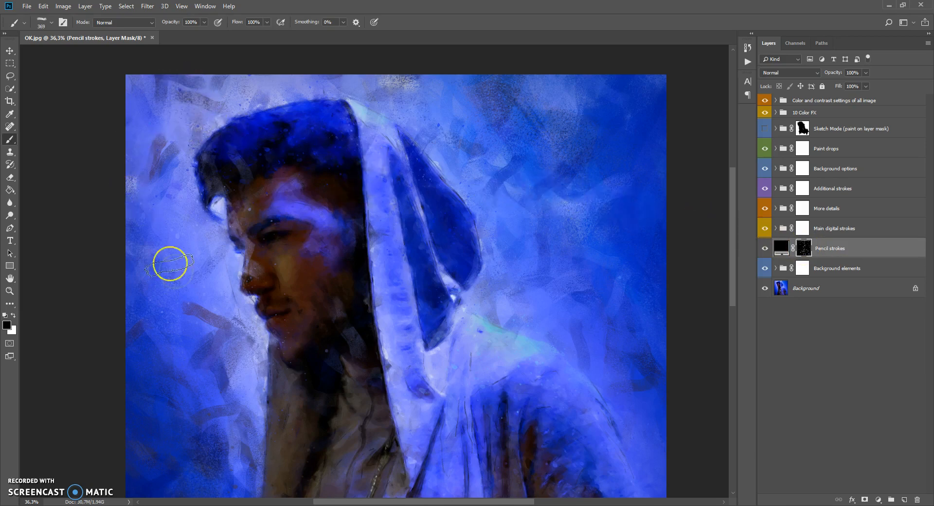
{"action": "scroll", "coordinate": [214, 318], "scroll_direction": "down", "scroll_amount": 6}
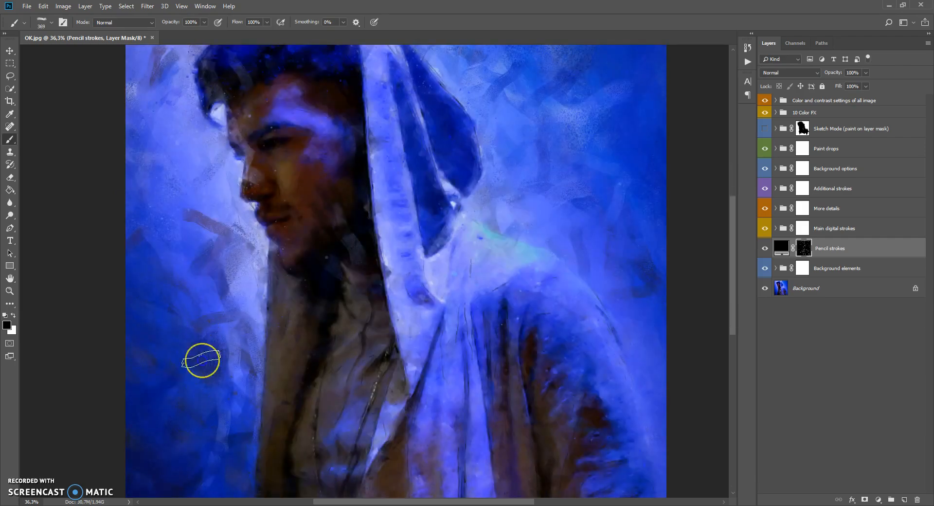
{"action": "scroll", "coordinate": [467, 280], "scroll_direction": "up", "scroll_amount": 3}
{"action": "scroll", "coordinate": [507, 321], "scroll_direction": "down", "scroll_amount": 5}
{"action": "right_click", "coordinate": [506, 277]}
{"action": "left_click_drag", "start_coordinate": [607, 302], "coordinate": [612, 302]}
{"action": "mouse_move", "coordinate": [452, 381]}
{"action": "left_mouse_down"}
{"action": "mouse_move", "coordinate": [319, 476]}
{"action": "mouse_move", "coordinate": [273, 388]}
{"action": "mouse_move", "coordinate": [474, 445]}
{"action": "mouse_move", "coordinate": [467, 460]}
{"action": "left_mouse_up"}
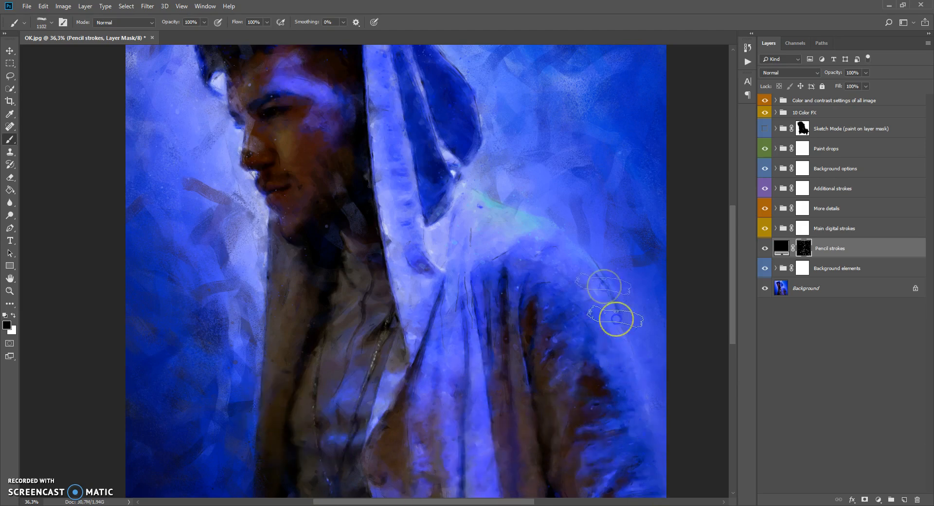
Expand the Main digital strokes group and its Main digital strokes layers subgroup to reach the individual stroke layers
{"action": "scroll", "coordinate": [563, 166], "scroll_direction": "up", "scroll_amount": 6}
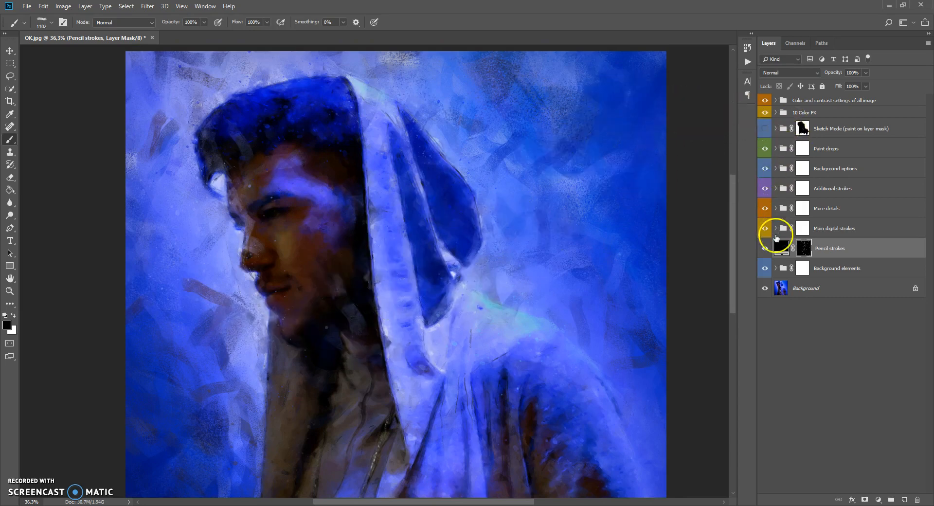
{"action": "left_click", "coordinate": [781, 228]}
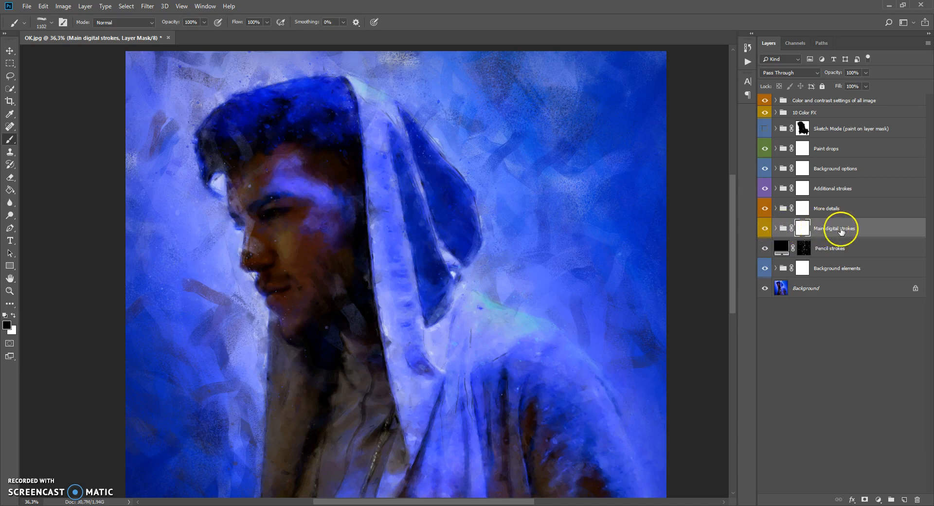
{"action": "left_click", "coordinate": [775, 228]}
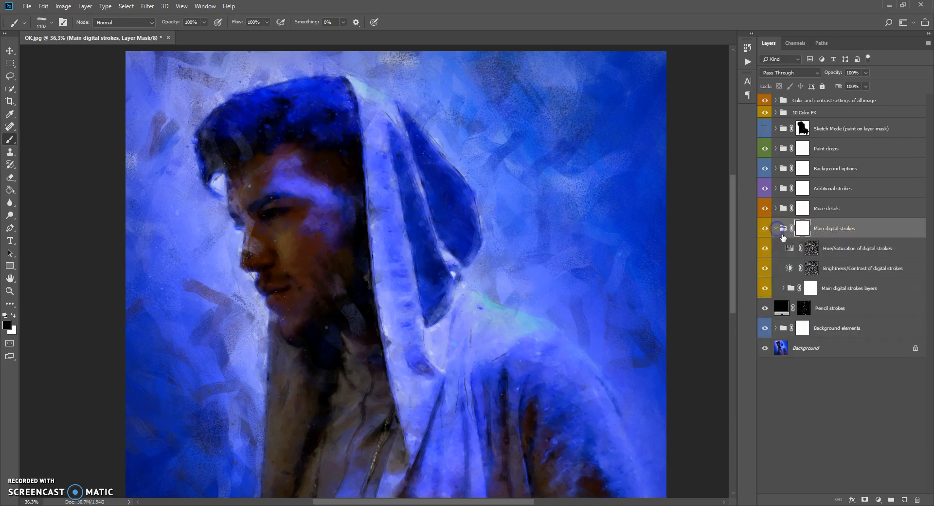
{"action": "left_click", "coordinate": [791, 288]}
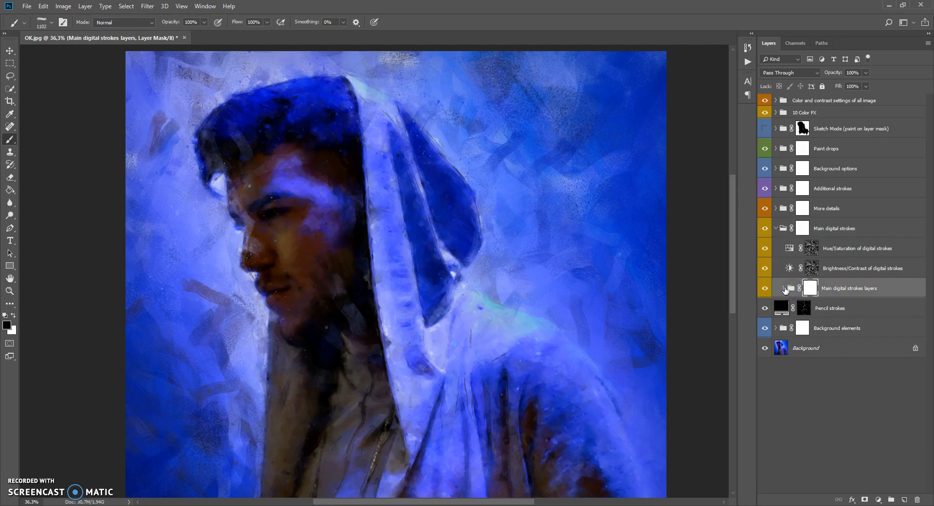
{"action": "left_click", "coordinate": [783, 288]}
{"action": "scroll", "coordinate": [790, 272], "scroll_direction": "down", "scroll_amount": 3}
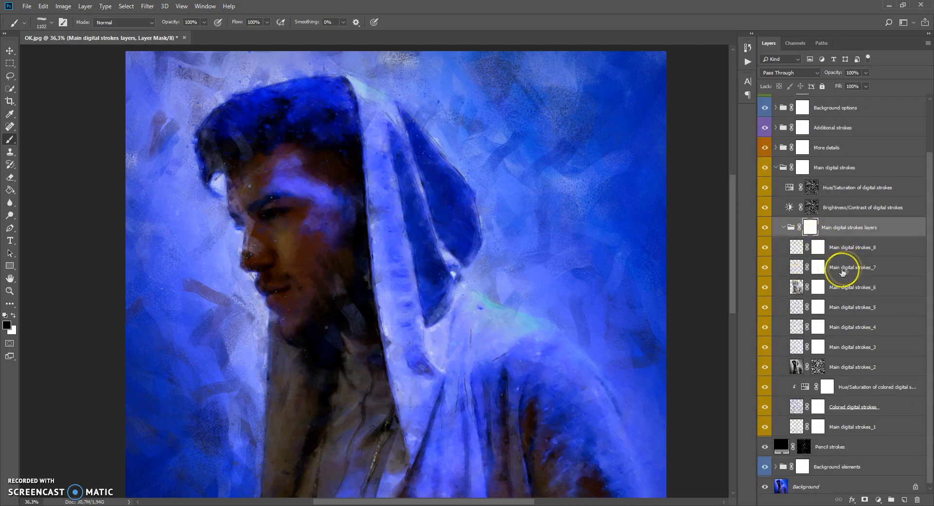
Compare the image with layers Main digital strokes_3 through Main digital strokes_7 hidden and shown
{"action": "left_click", "coordinate": [764, 267]}
{"action": "left_click", "coordinate": [764, 267]}
{"action": "left_click", "coordinate": [764, 287]}
{"action": "left_click", "coordinate": [765, 290]}
{"action": "left_click", "coordinate": [765, 308]}
{"action": "left_click", "coordinate": [765, 327]}
{"action": "left_click", "coordinate": [765, 348]}
{"action": "left_click", "coordinate": [764, 347]}
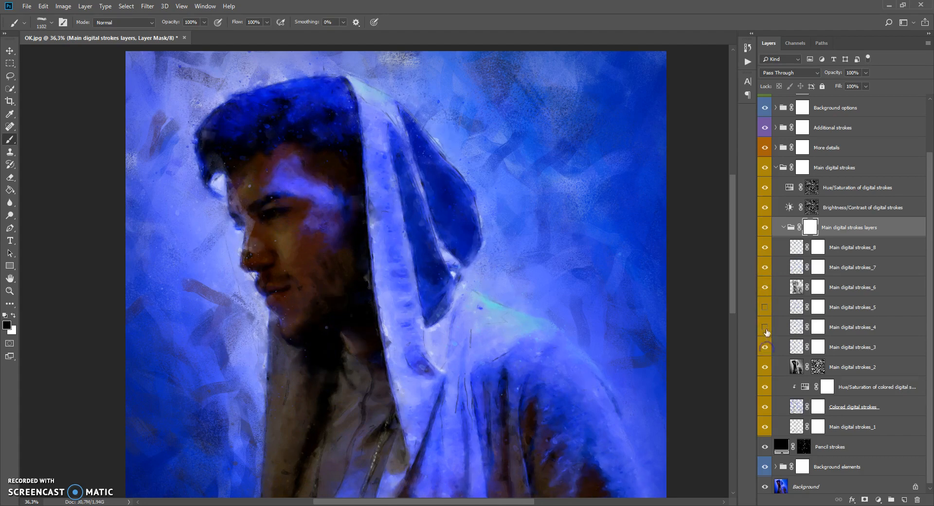
{"action": "left_click", "coordinate": [764, 326]}
{"action": "left_click", "coordinate": [765, 307]}
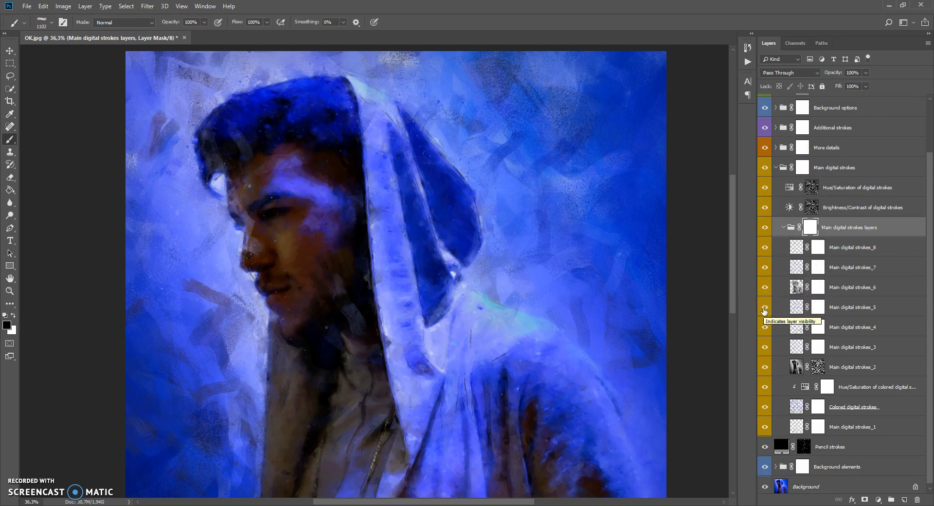
{"action": "left_click", "coordinate": [765, 308]}
{"action": "left_click", "coordinate": [764, 307]}
{"action": "left_click", "coordinate": [767, 327]}
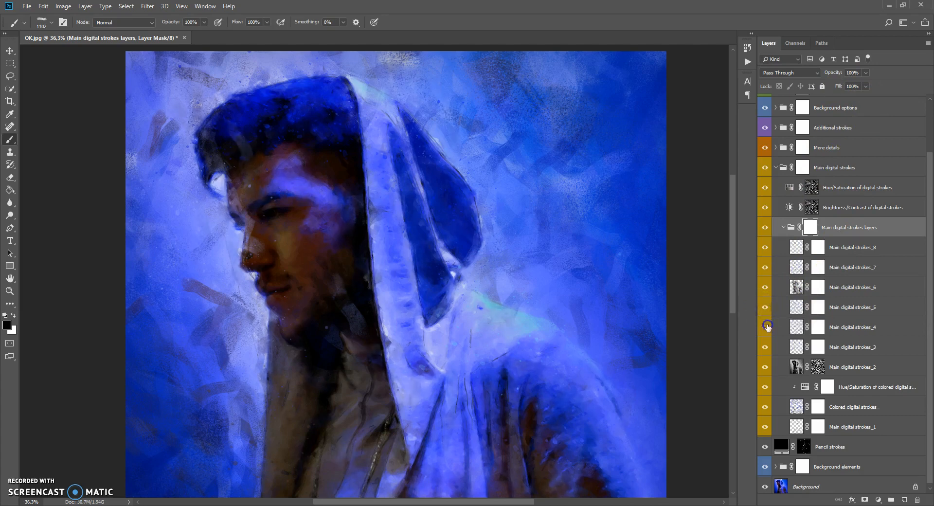
{"action": "left_click", "coordinate": [767, 326]}
Shift the hue and saturation in the Hue/Saturation layer clipped to Colored digital strokes
{"action": "left_click", "coordinate": [798, 405]}
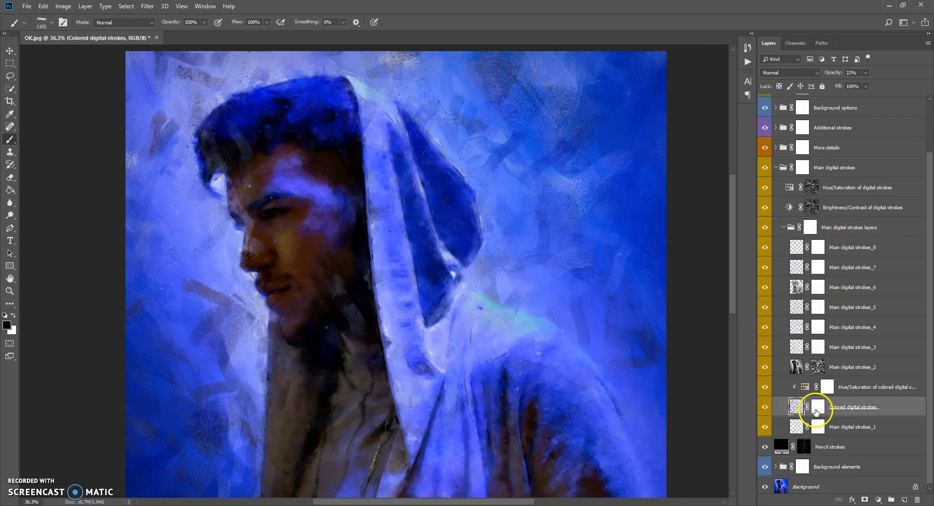
{"action": "left_click", "coordinate": [805, 388]}
{"action": "double_click", "coordinate": [804, 388]}
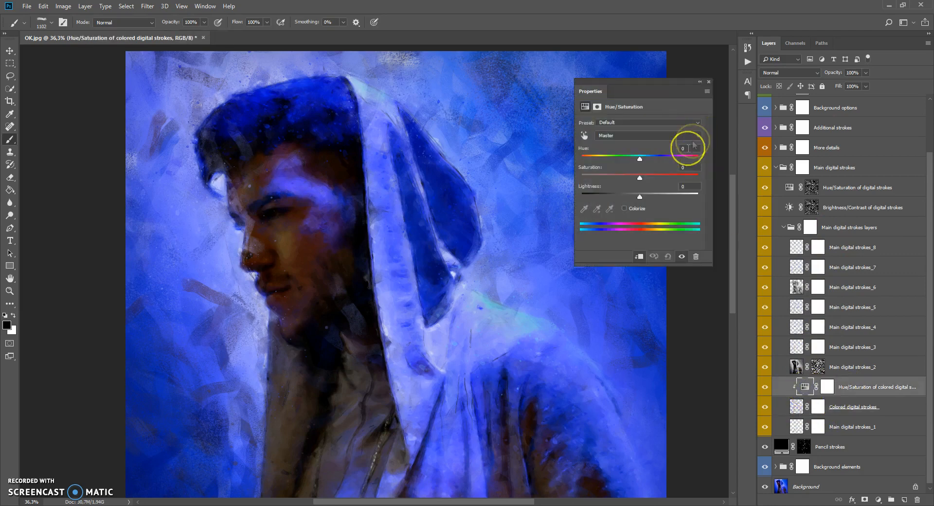
{"action": "left_click_drag", "start_coordinate": [660, 160], "coordinate": [634, 166]}
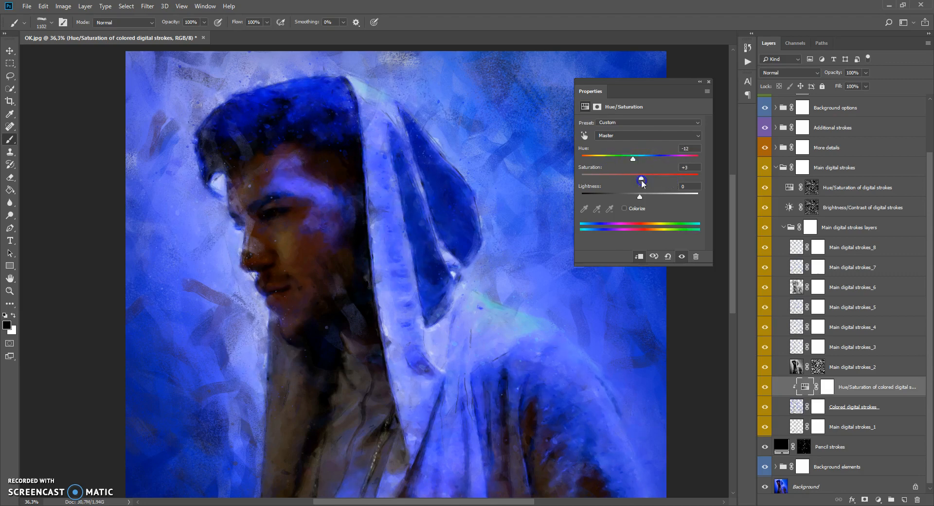
{"action": "mouse_move", "coordinate": [635, 162]}
{"action": "left_mouse_down"}
{"action": "mouse_move", "coordinate": [663, 161]}
{"action": "mouse_move", "coordinate": [597, 161]}
{"action": "mouse_move", "coordinate": [661, 161]}
{"action": "mouse_move", "coordinate": [641, 162]}
{"action": "left_mouse_up"}
{"action": "left_click", "coordinate": [708, 82]}
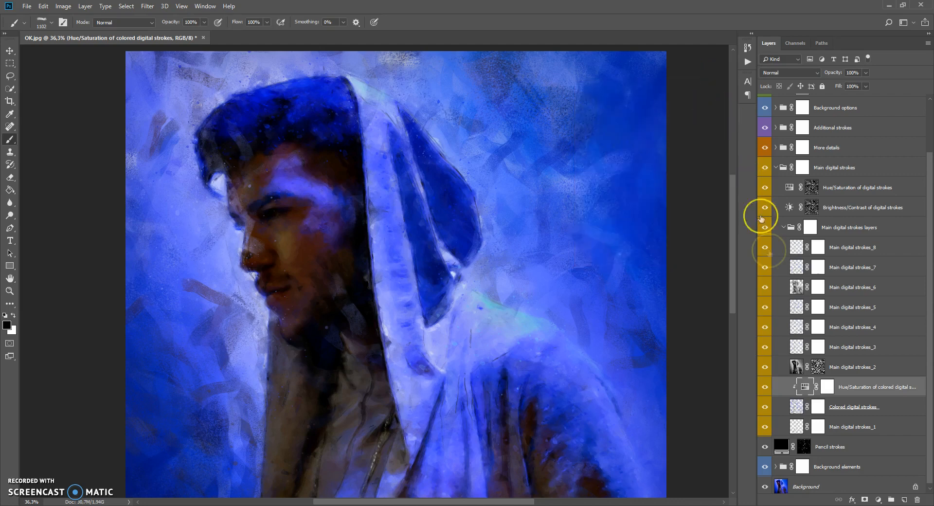
Set the opacity of the Colored digital strokes layer to 92%
{"action": "left_click", "coordinate": [796, 407]}
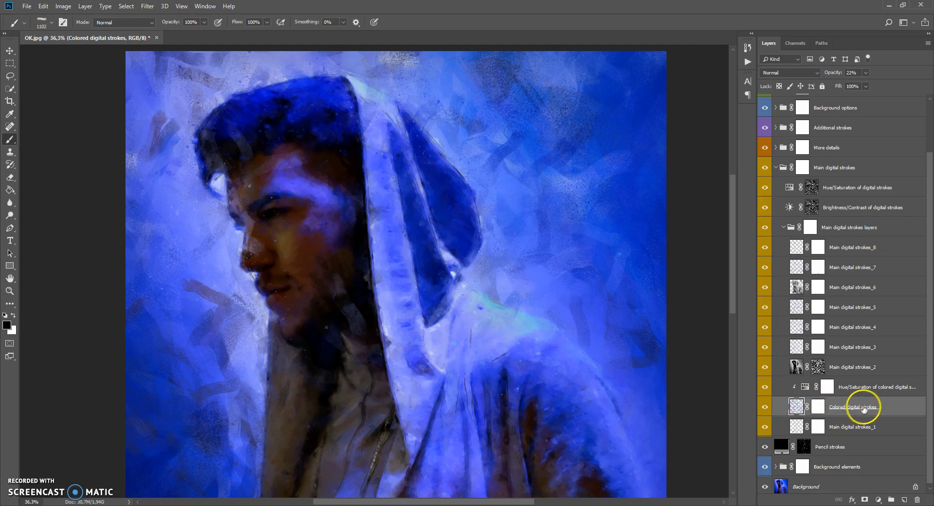
{"action": "left_click", "coordinate": [865, 73]}
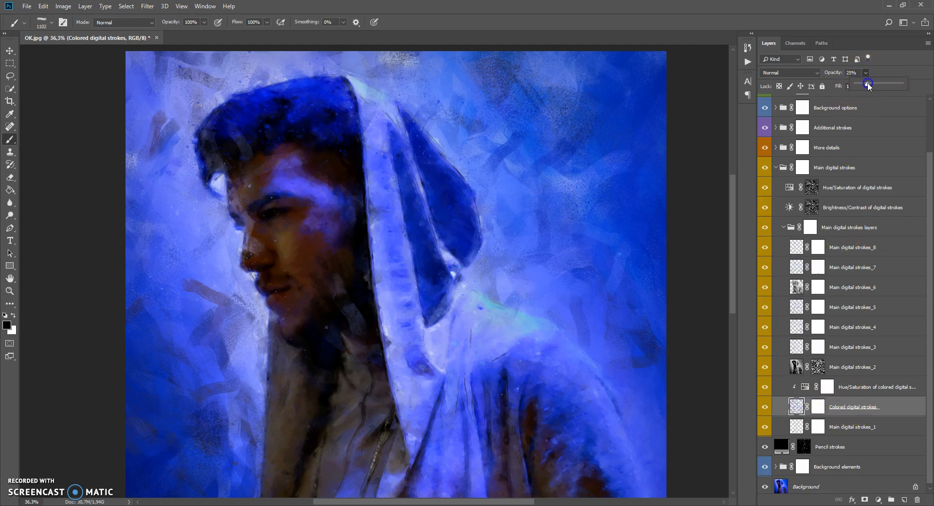
{"action": "left_click_drag", "start_coordinate": [882, 84], "coordinate": [922, 87]}
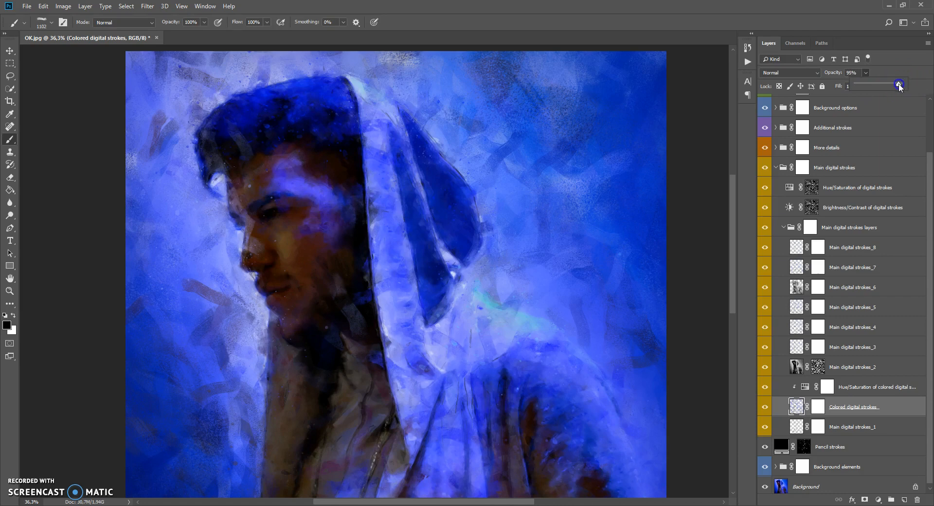
Set the hue to -1 with saturation at -5 in the Hue/Saturation of colored digital strokes layer
{"action": "double_click", "coordinate": [805, 387]}
{"action": "mouse_move", "coordinate": [649, 159]}
{"action": "left_mouse_down"}
{"action": "mouse_move", "coordinate": [690, 160]}
{"action": "mouse_move", "coordinate": [562, 160]}
{"action": "mouse_move", "coordinate": [641, 157]}
{"action": "left_mouse_up"}
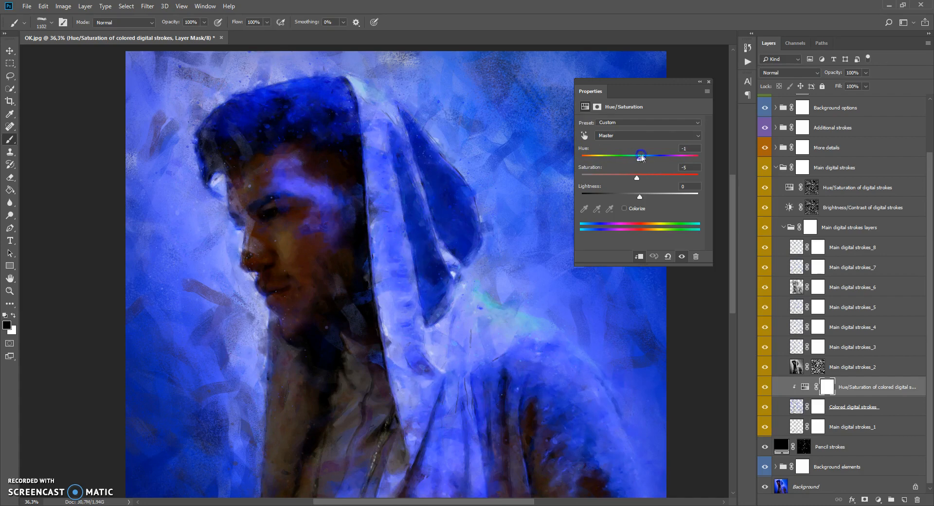
{"action": "left_click", "coordinate": [709, 81]}
Compare the image with the Colored digital strokes layer repeatedly hidden and shown
{"action": "left_click", "coordinate": [766, 406]}
{"action": "left_click", "coordinate": [766, 405]}
{"action": "left_click", "coordinate": [766, 405]}
{"action": "left_click", "coordinate": [767, 406]}
{"action": "left_click", "coordinate": [766, 406]}
{"action": "left_click", "coordinate": [767, 406]}
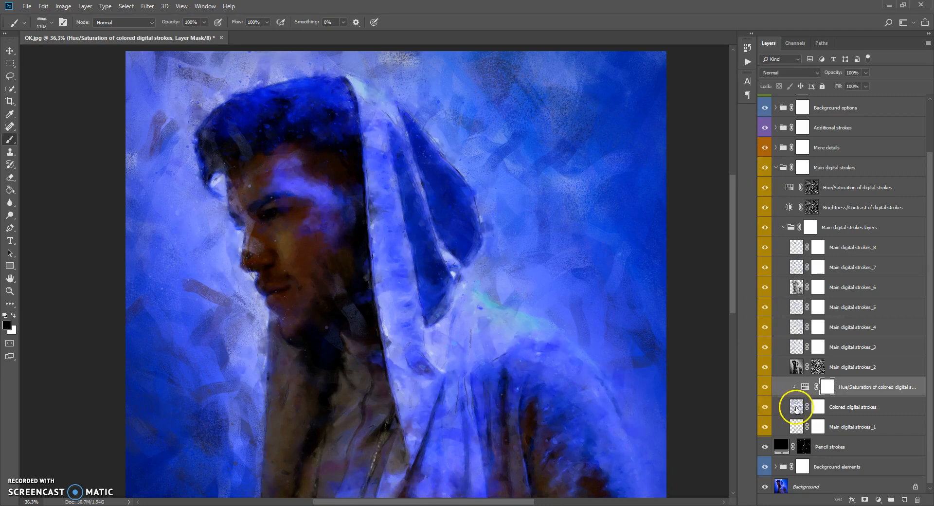
{"action": "left_click", "coordinate": [795, 406]}
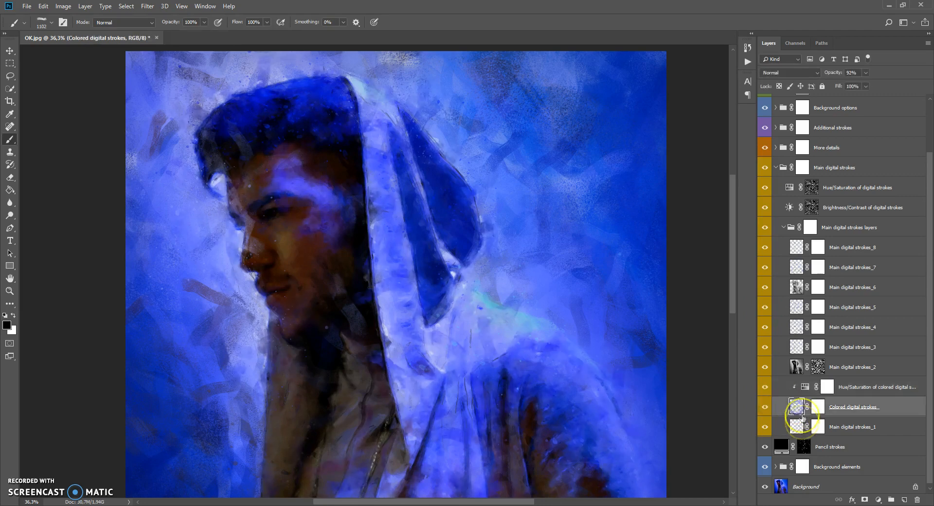
Collapse the Main digital strokes layers subgroup and compare the image with Hue/Saturation of digital strokes hidden and shown
{"action": "left_click", "coordinate": [796, 367]}
{"action": "left_click", "coordinate": [784, 227]}
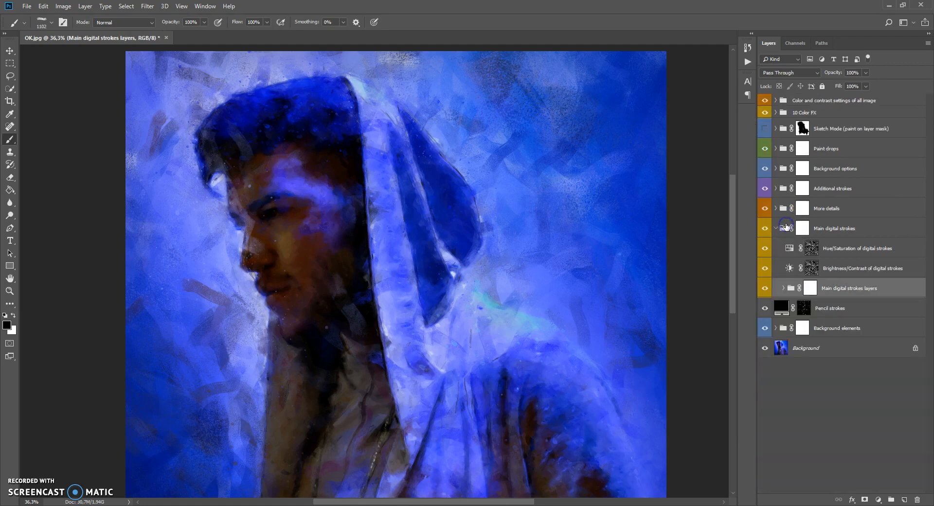
{"action": "left_click", "coordinate": [788, 269]}
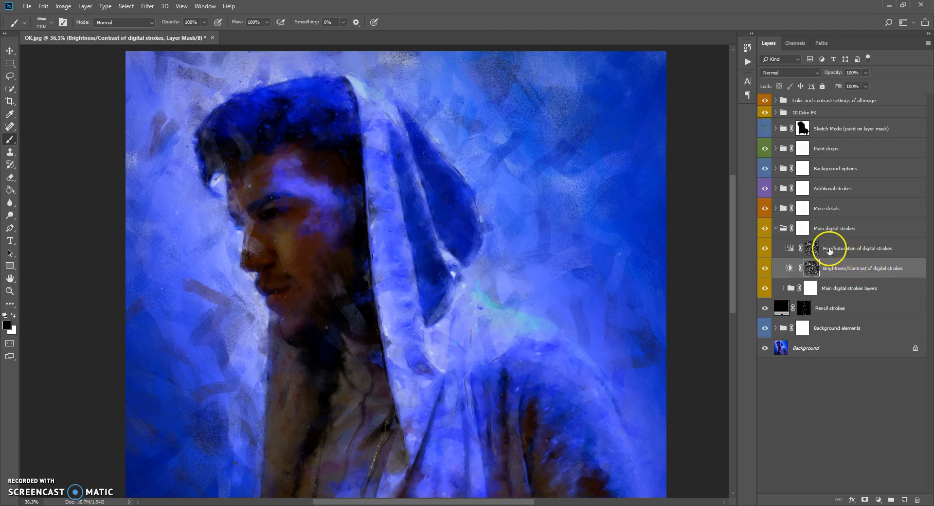
{"action": "left_click", "coordinate": [770, 255]}
{"action": "left_click", "coordinate": [764, 249]}
{"action": "left_click", "coordinate": [764, 249]}
Adjust the brightness in the Brightness/Contrast of digital strokes layer
{"action": "left_click", "coordinate": [787, 267]}
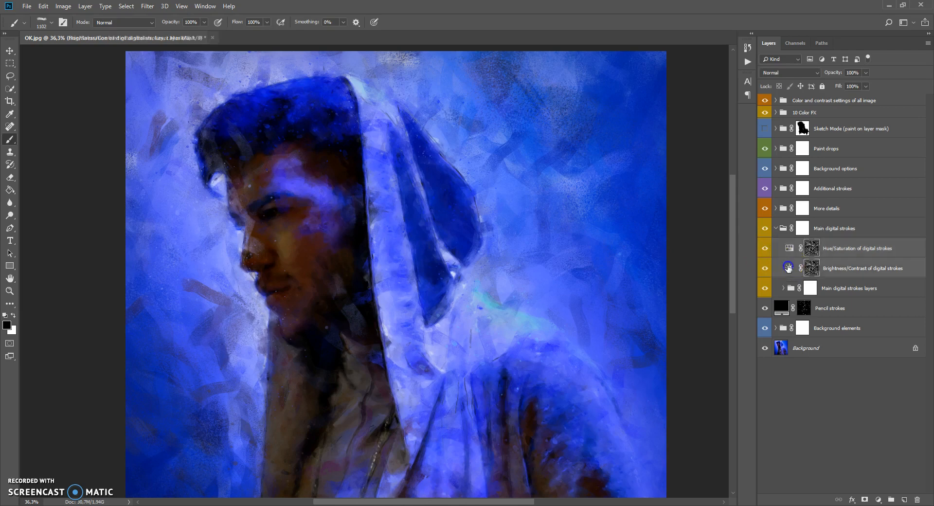
{"action": "double_click", "coordinate": [787, 268]}
{"action": "left_click_drag", "start_coordinate": [616, 150], "coordinate": [639, 151]}
{"action": "left_click", "coordinate": [706, 82]}
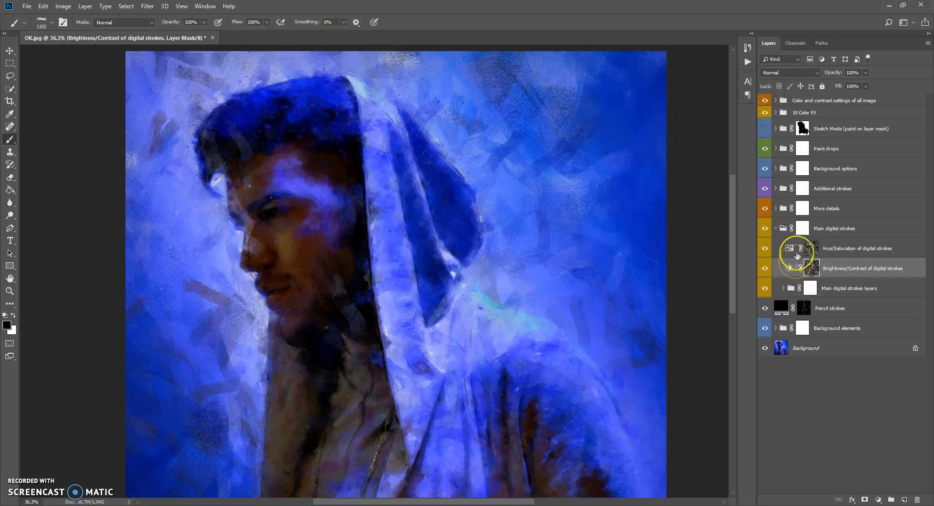
Collapse the Main digital strokes group and expand the More details group
{"action": "left_click", "coordinate": [782, 229]}
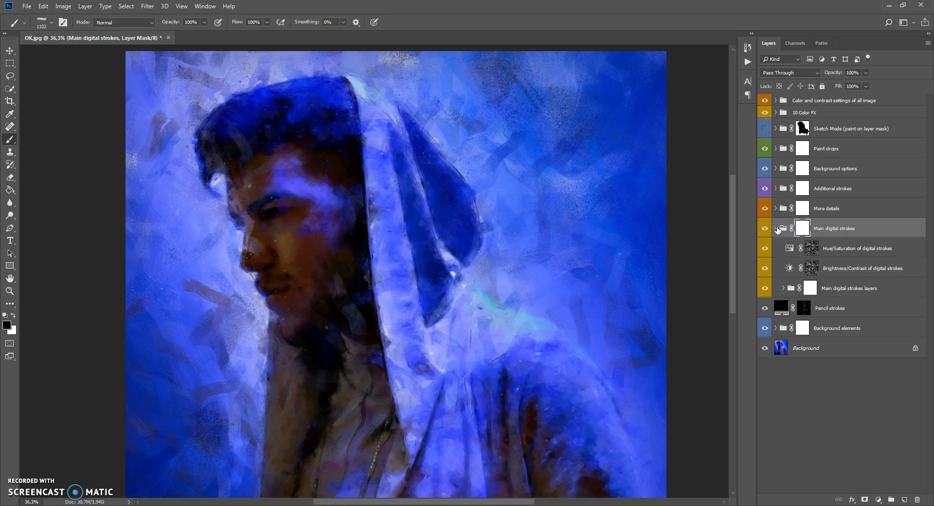
{"action": "left_click", "coordinate": [776, 229]}
{"action": "left_click", "coordinate": [783, 210]}
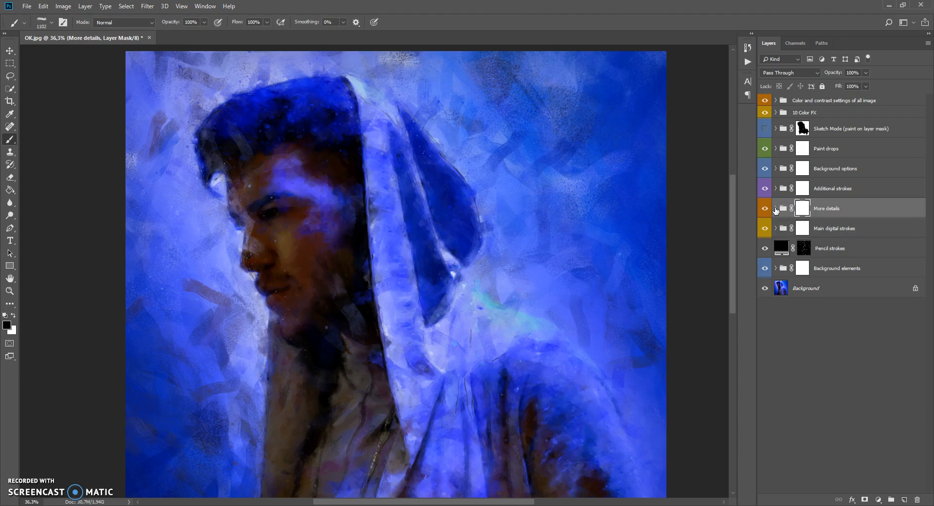
{"action": "left_click", "coordinate": [775, 210]}
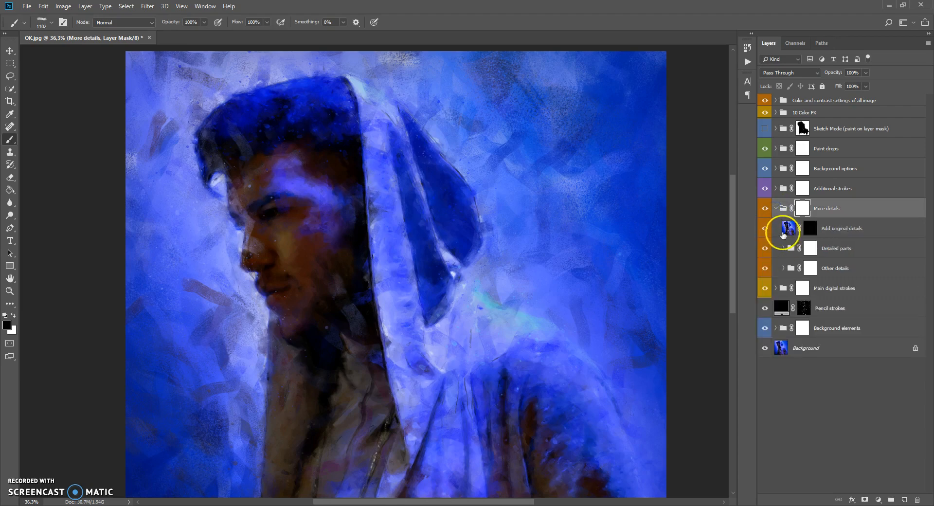
Select the layer mask of the Add original details layer and paint white over the man's face to reveal original details
{"action": "left_click", "coordinate": [789, 230]}
{"action": "left_click_drag", "start_coordinate": [795, 271], "coordinate": [791, 252]}
{"action": "left_click", "coordinate": [789, 231]}
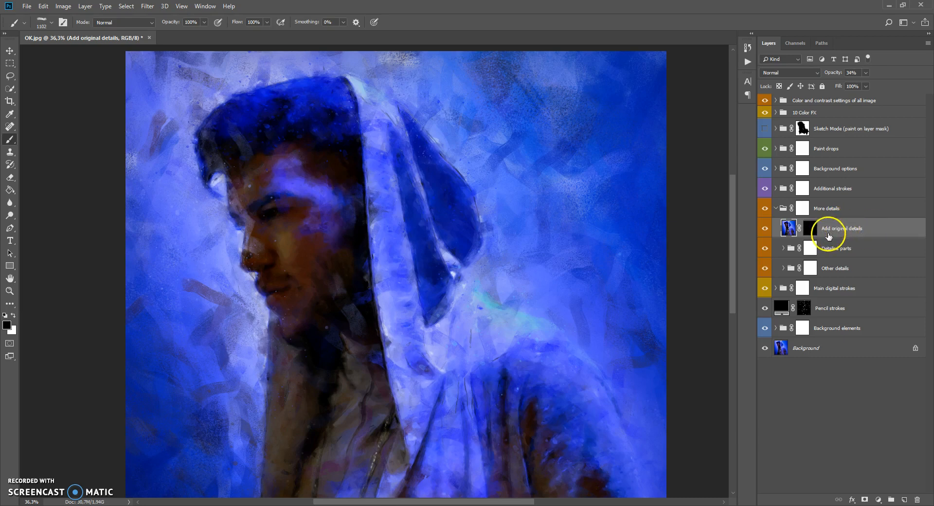
{"action": "left_click", "coordinate": [810, 228]}
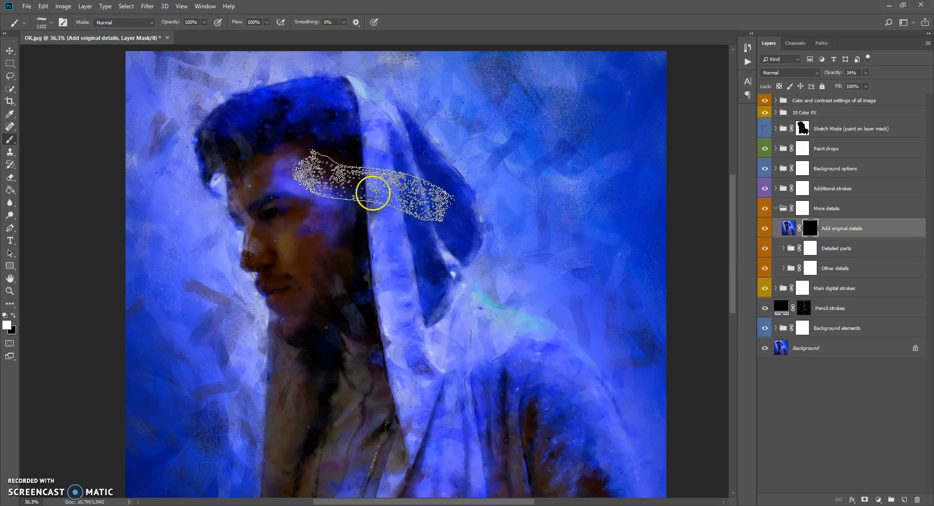
{"action": "mouse_move", "coordinate": [373, 156]}
{"action": "left_mouse_down"}
{"action": "mouse_move", "coordinate": [381, 270]}
{"action": "mouse_move", "coordinate": [382, 225]}
{"action": "mouse_move", "coordinate": [380, 254]}
{"action": "mouse_move", "coordinate": [341, 248]}
{"action": "left_mouse_up"}
{"action": "mouse_move", "coordinate": [265, 221]}
{"action": "left_mouse_down"}
{"action": "mouse_move", "coordinate": [262, 284]}
{"action": "mouse_move", "coordinate": [319, 224]}
{"action": "left_mouse_up"}
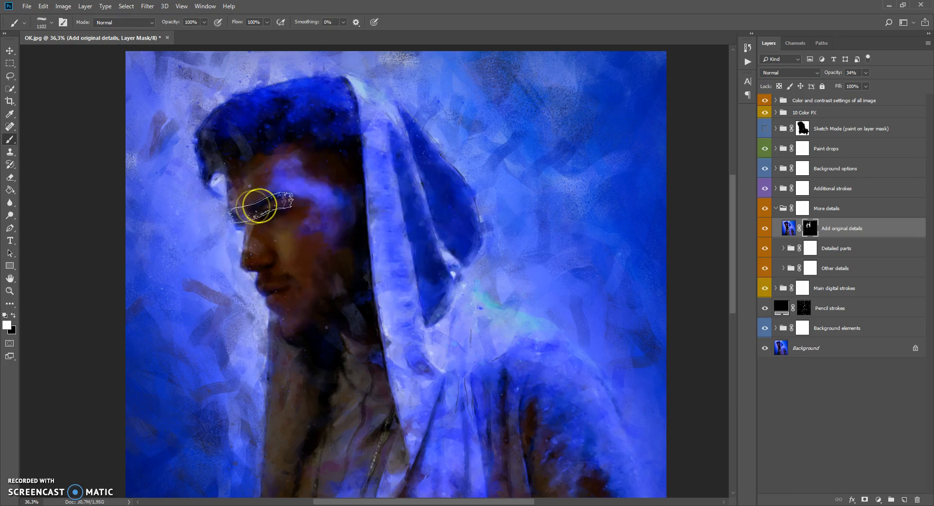
Try painting white on the mask over the hoodie's cord, then compare the clothing with that stroke repeatedly undone and redone
{"action": "scroll", "coordinate": [251, 207], "scroll_direction": "up", "scroll_amount": 2}
{"action": "scroll", "coordinate": [386, 212], "scroll_direction": "down", "scroll_amount": 4}
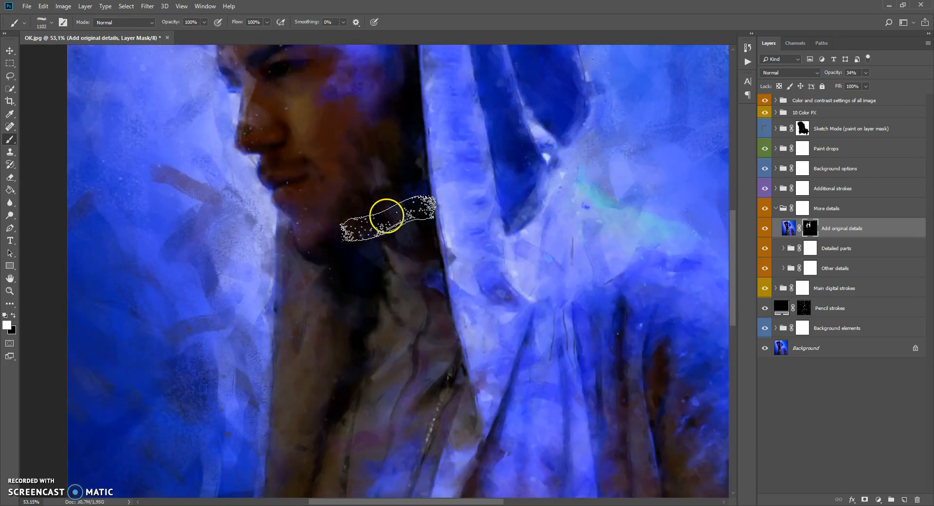
{"action": "mouse_move", "coordinate": [410, 410]}
{"action": "left_mouse_down"}
{"action": "mouse_move", "coordinate": [483, 296]}
{"action": "mouse_move", "coordinate": [468, 362]}
{"action": "mouse_move", "coordinate": [485, 304]}
{"action": "mouse_move", "coordinate": [520, 381]}
{"action": "left_mouse_up"}
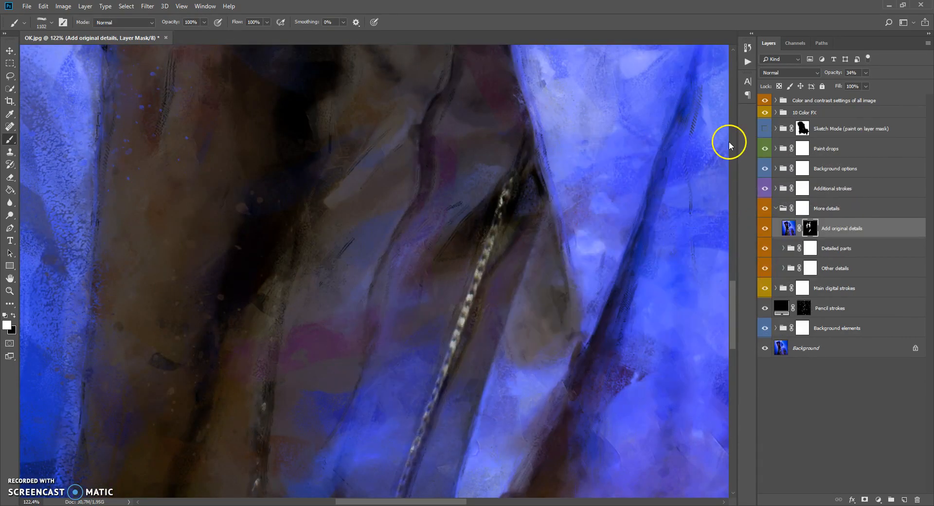
{"action": "key", "text": "ctrl+z"}
{"action": "key", "text": "ctrl+shift+z"}
{"action": "key", "text": "ctrl+z"}
{"action": "key", "text": "ctrl+shift+z"}
{"action": "key", "text": "ctrl+z"}
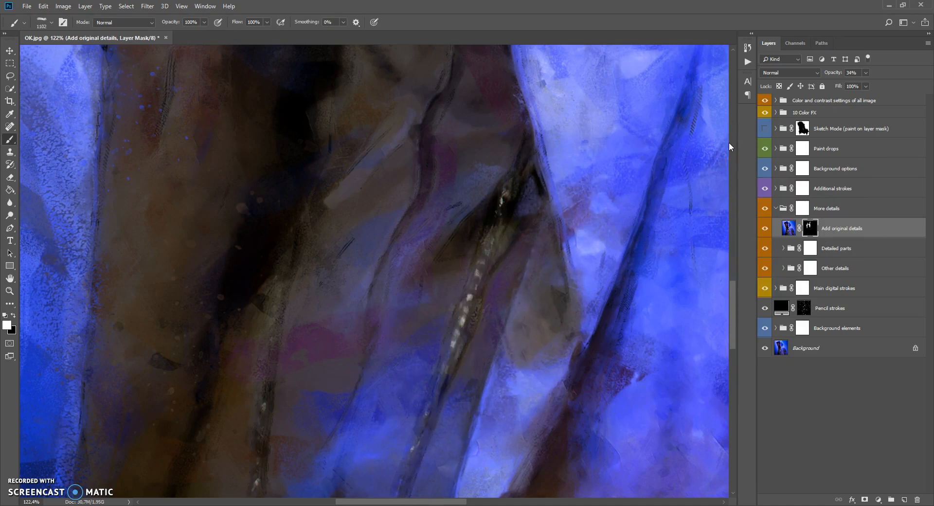
Set the opacity of the Add original details layer to 60%
{"action": "left_click", "coordinate": [866, 72]}
{"action": "left_click_drag", "start_coordinate": [865, 85], "coordinate": [888, 86]}
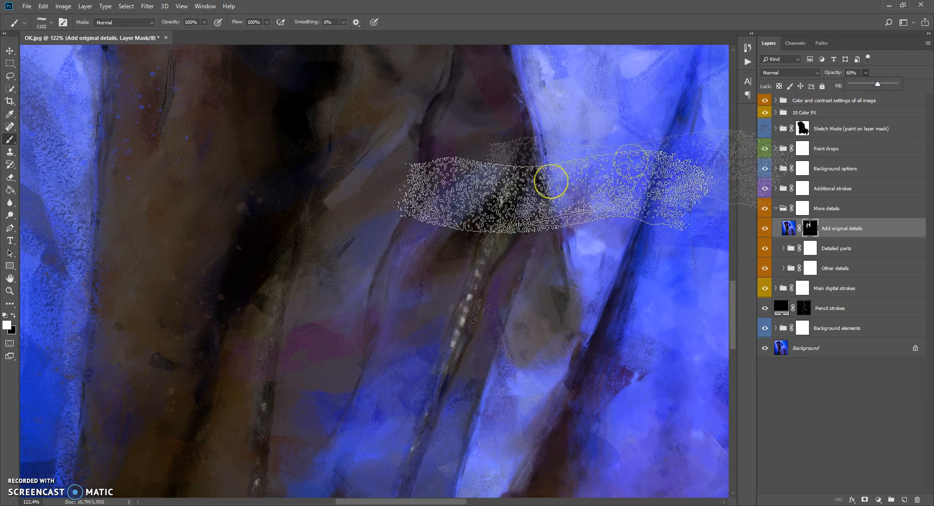
{"action": "scroll", "coordinate": [387, 184], "scroll_direction": "down", "scroll_amount": 6}
{"action": "scroll", "coordinate": [340, 182], "scroll_direction": "up", "scroll_amount": 6}
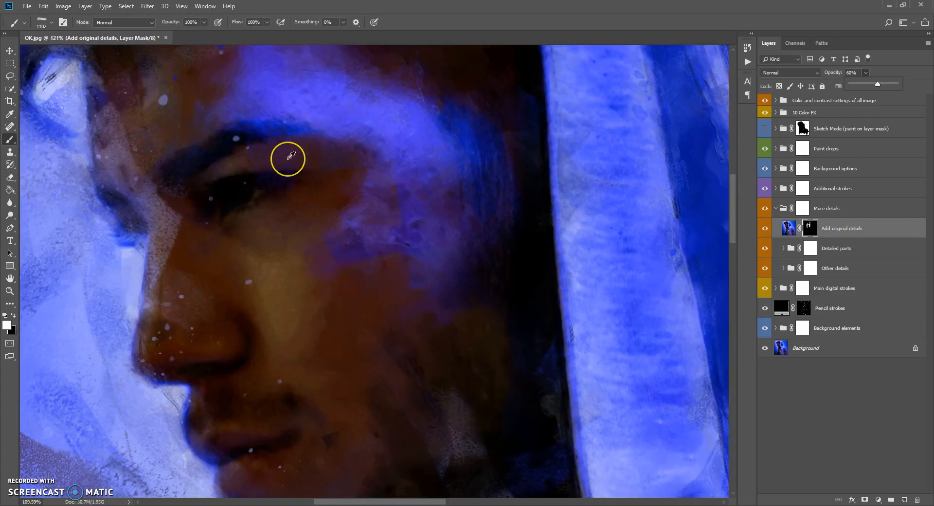
Compare the face with the Add original details layer repeatedly hidden and shown
{"action": "scroll", "coordinate": [288, 156], "scroll_direction": "down", "scroll_amount": 2}
{"action": "left_click", "coordinate": [764, 229]}
{"action": "left_click", "coordinate": [764, 228]}
{"action": "left_click", "coordinate": [764, 228]}
{"action": "left_click", "coordinate": [764, 228]}
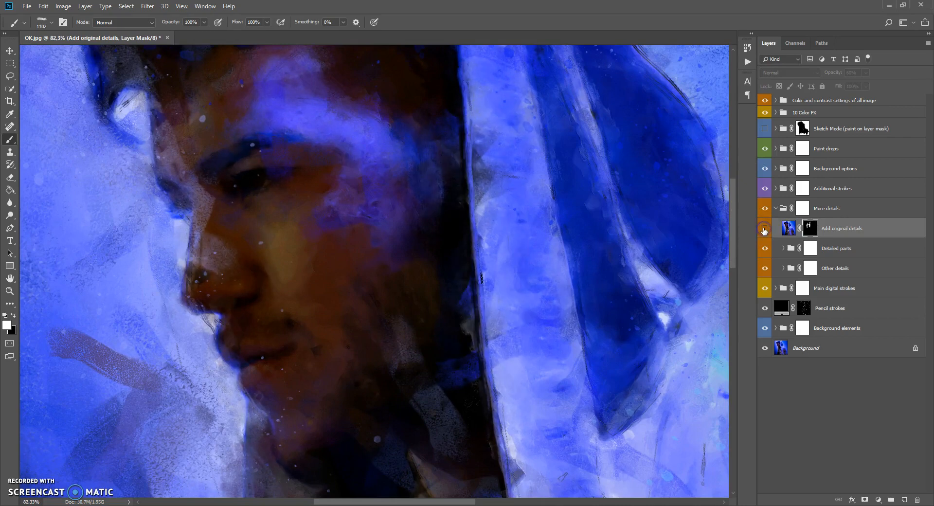
{"action": "left_click", "coordinate": [764, 228]}
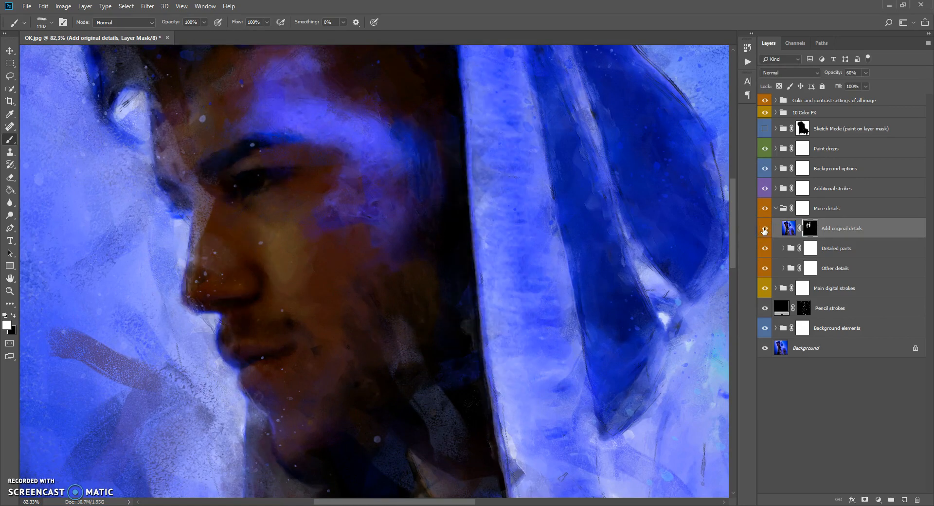
{"action": "left_click", "coordinate": [764, 229]}
{"action": "left_click", "coordinate": [764, 229]}
Set the brush size to 369 px and paint black on the Add original details mask around the eye and cheek
{"action": "left_click", "coordinate": [810, 229], "text": "ctrl"}
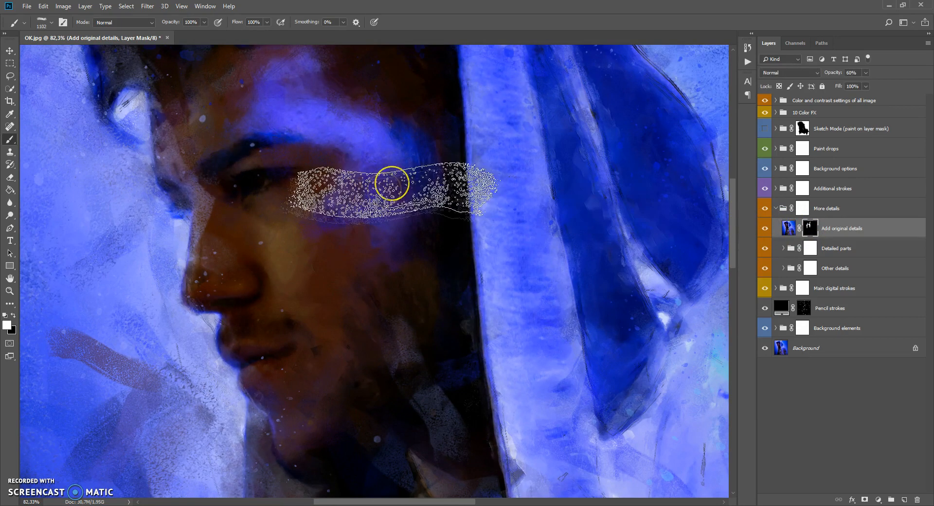
{"action": "key", "text": "ctrl+d"}
{"action": "right_click", "coordinate": [392, 183]}
{"action": "left_click_drag", "start_coordinate": [486, 213], "coordinate": [481, 213]}
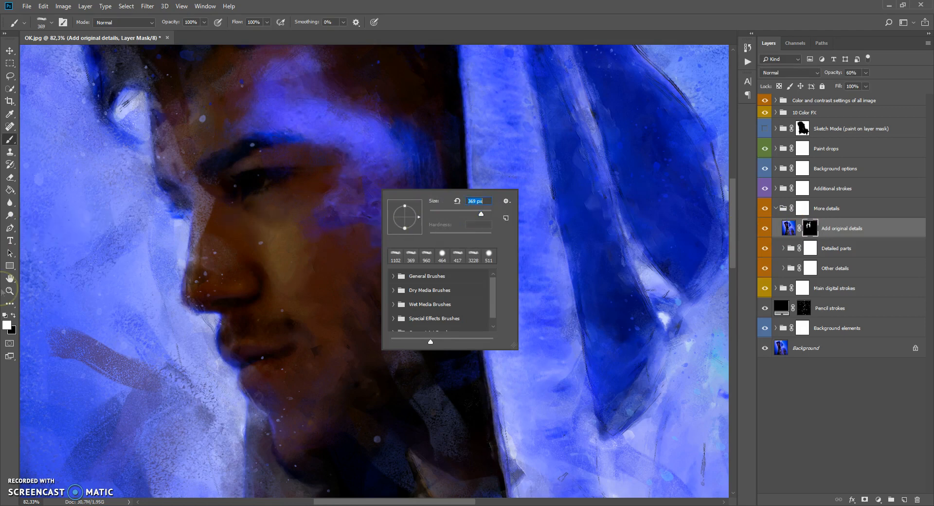
{"action": "left_click", "coordinate": [12, 315]}
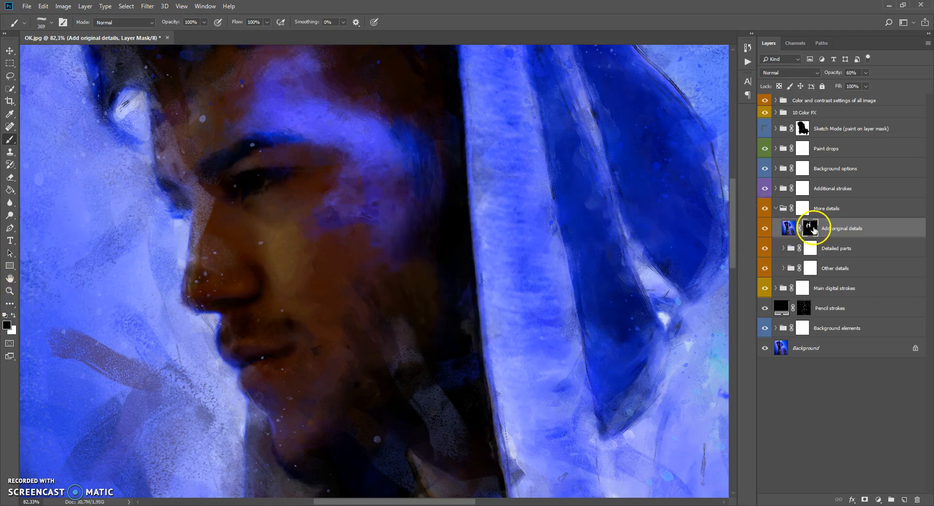
{"action": "mouse_move", "coordinate": [249, 259]}
{"action": "left_mouse_down"}
{"action": "mouse_move", "coordinate": [331, 225]}
{"action": "mouse_move", "coordinate": [296, 141]}
{"action": "mouse_move", "coordinate": [252, 164]}
{"action": "mouse_move", "coordinate": [287, 157]}
{"action": "mouse_move", "coordinate": [278, 222]}
{"action": "left_mouse_up"}
{"action": "mouse_move", "coordinate": [246, 261]}
{"action": "left_mouse_down"}
{"action": "mouse_move", "coordinate": [203, 241]}
{"action": "mouse_move", "coordinate": [196, 188]}
{"action": "mouse_move", "coordinate": [164, 144]}
{"action": "mouse_move", "coordinate": [271, 369]}
{"action": "mouse_move", "coordinate": [292, 334]}
{"action": "mouse_move", "coordinate": [292, 236]}
{"action": "left_mouse_up"}
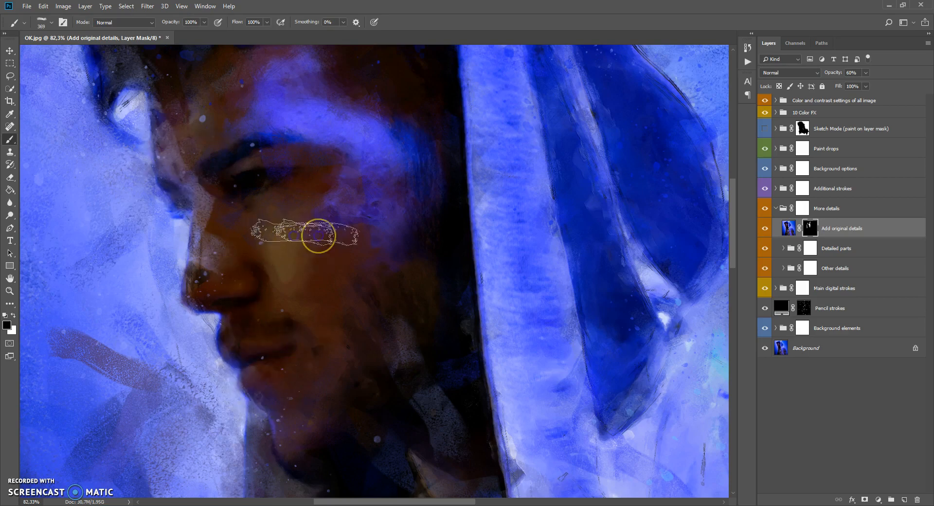
Expand the Detailed parts group to view its layers, and collapse it again
{"action": "scroll", "coordinate": [395, 159], "scroll_direction": "down", "scroll_amount": 5}
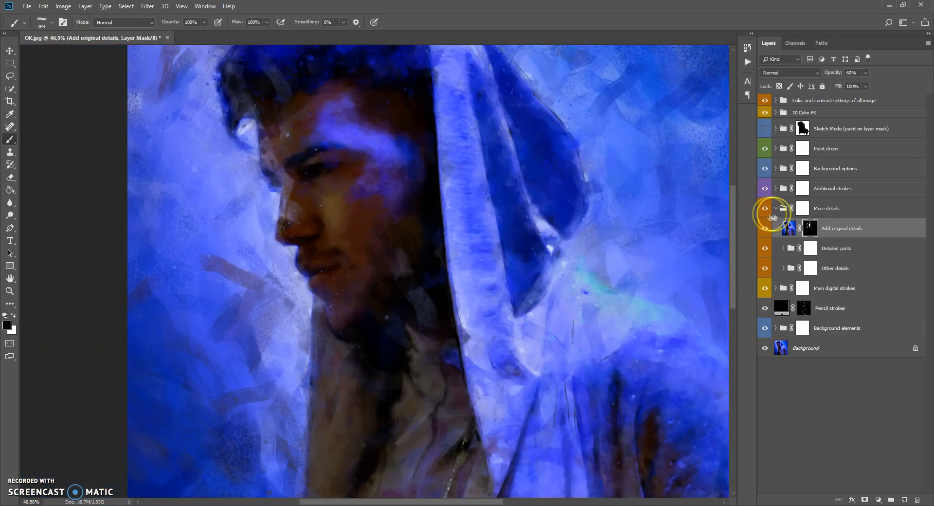
{"action": "left_click", "coordinate": [782, 210]}
{"action": "left_click", "coordinate": [791, 248]}
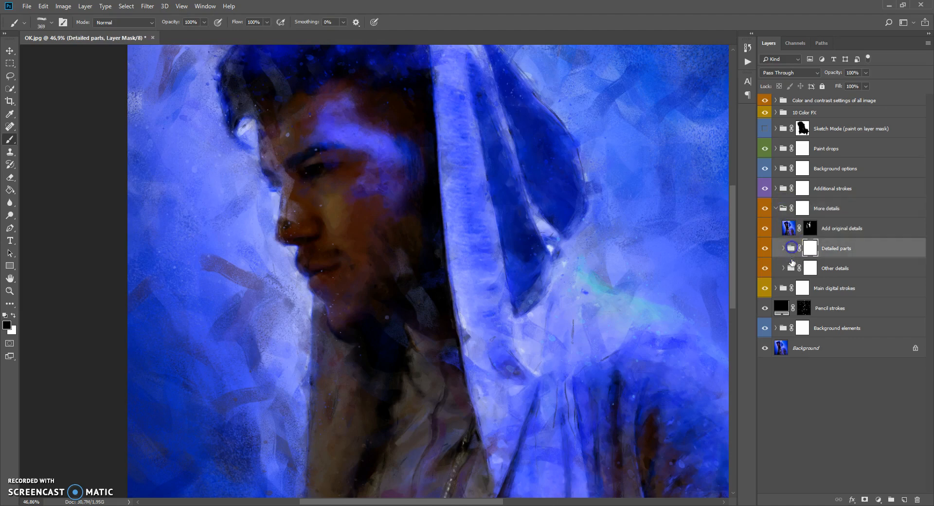
{"action": "left_click", "coordinate": [783, 248]}
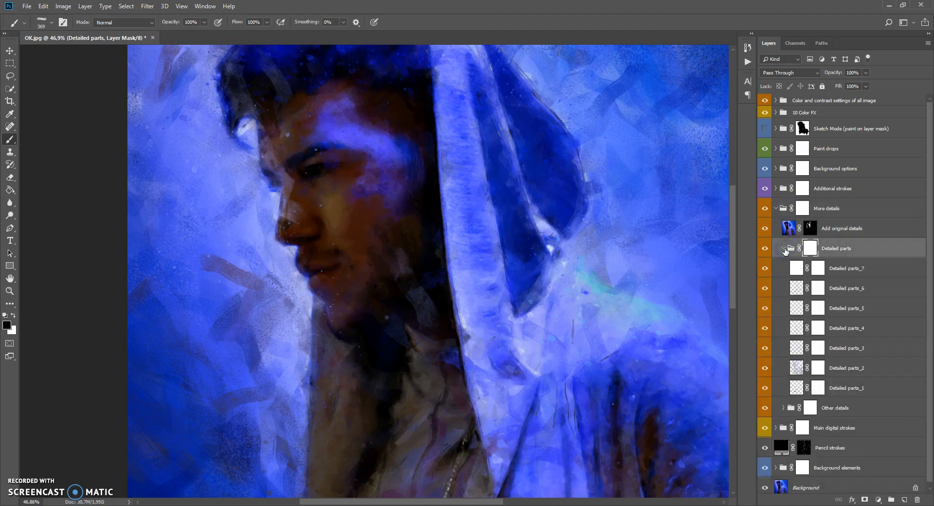
{"action": "left_click", "coordinate": [787, 250]}
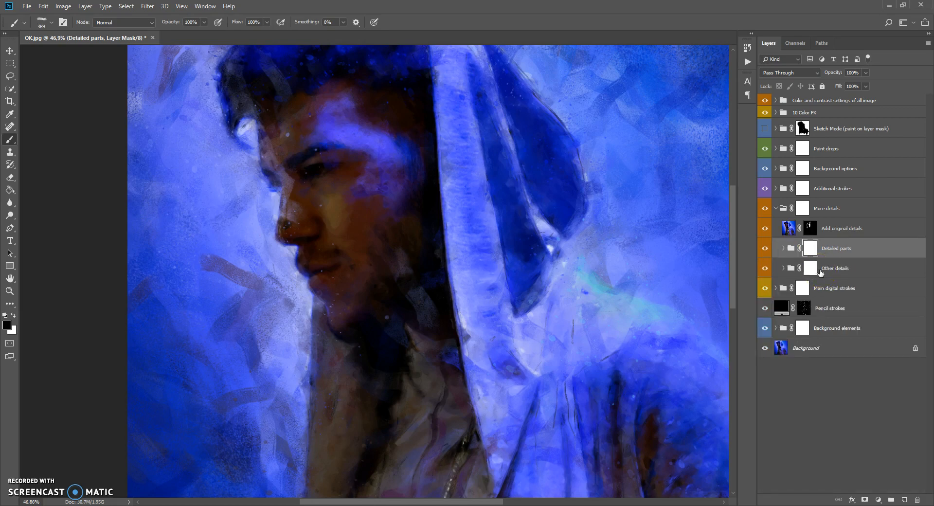
Expand the Other details group and set the opacity of the White details layer to 100%
{"action": "left_click", "coordinate": [783, 267]}
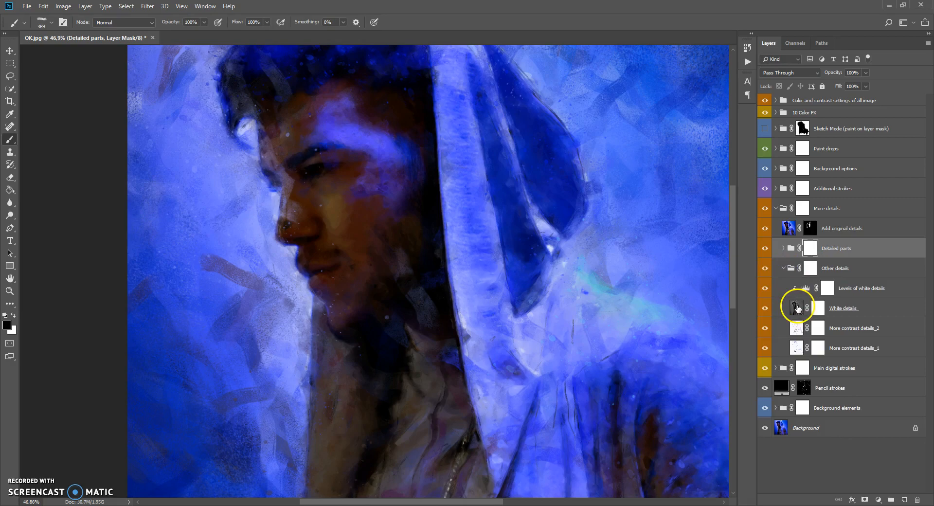
{"action": "left_click", "coordinate": [796, 307]}
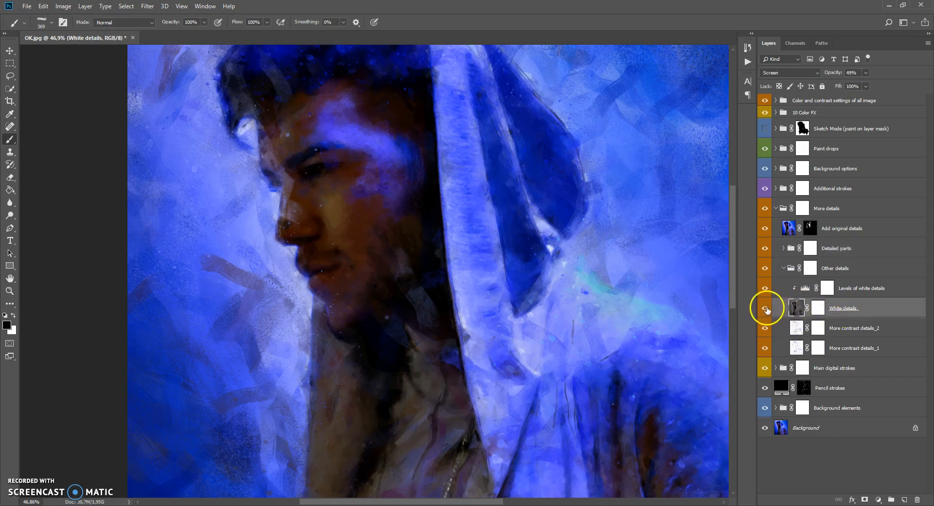
{"action": "scroll", "coordinate": [333, 133], "scroll_direction": "up", "scroll_amount": 3}
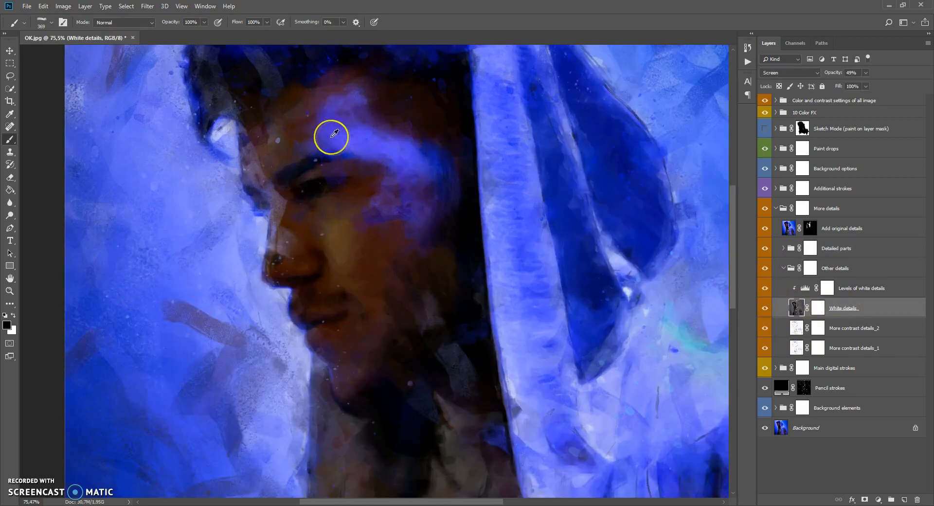
{"action": "scroll", "coordinate": [333, 136], "scroll_direction": "up", "scroll_amount": 1}
{"action": "scroll", "coordinate": [333, 138], "scroll_direction": "down", "scroll_amount": 3}
{"action": "scroll", "coordinate": [396, 150], "scroll_direction": "up", "scroll_amount": 2}
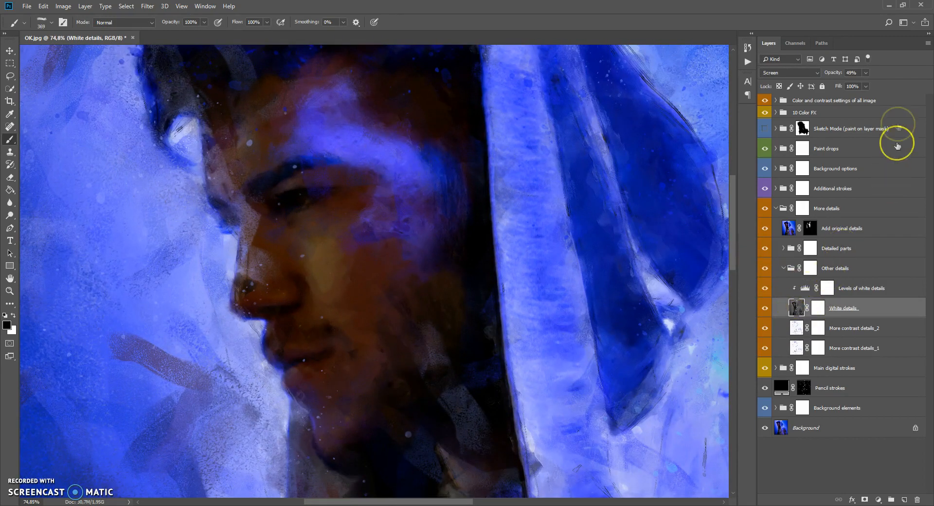
{"action": "left_click", "coordinate": [866, 73]}
{"action": "left_click_drag", "start_coordinate": [867, 85], "coordinate": [892, 86]}
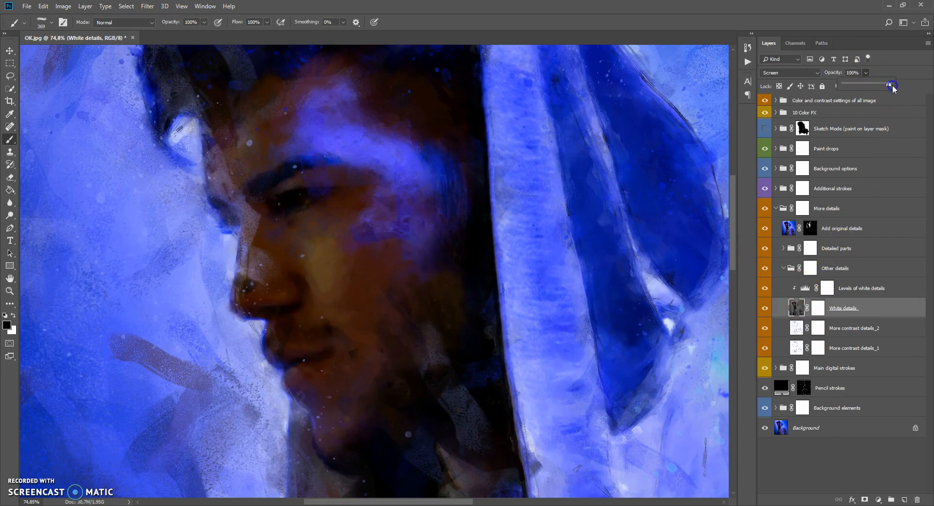
Compare the clothing around the cord with the White details layer repeatedly hidden and shown
{"action": "scroll", "coordinate": [516, 253], "scroll_direction": "down", "scroll_amount": 5}
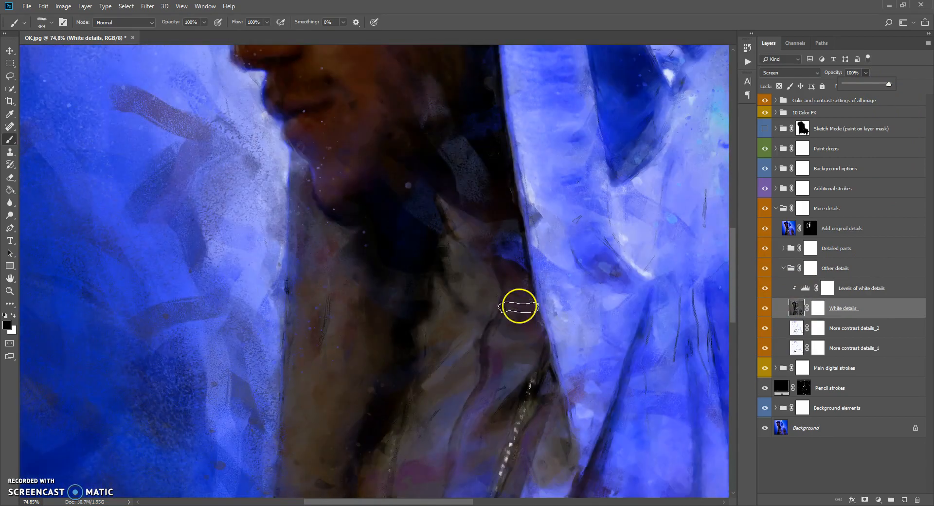
{"action": "scroll", "coordinate": [521, 311], "scroll_direction": "down", "scroll_amount": 3}
{"action": "scroll", "coordinate": [581, 329], "scroll_direction": "up", "scroll_amount": 4}
{"action": "left_click", "coordinate": [764, 310]}
{"action": "left_click", "coordinate": [765, 311]}
{"action": "left_click", "coordinate": [767, 312]}
{"action": "left_click", "coordinate": [765, 310]}
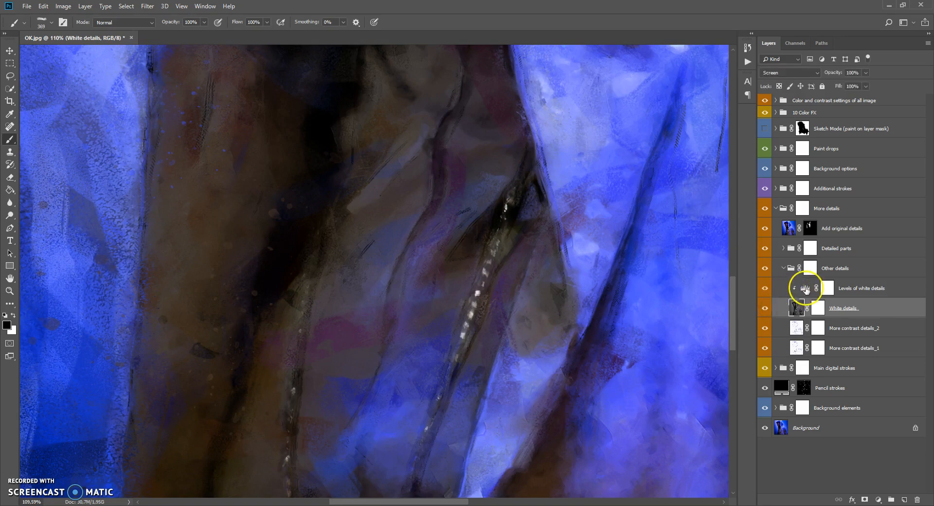
Set the Levels of white details adjustment to a black input of 126 and a white input of 230
{"action": "scroll", "coordinate": [433, 235], "scroll_direction": "down", "scroll_amount": 5}
{"action": "scroll", "coordinate": [346, 137], "scroll_direction": "up", "scroll_amount": 3}
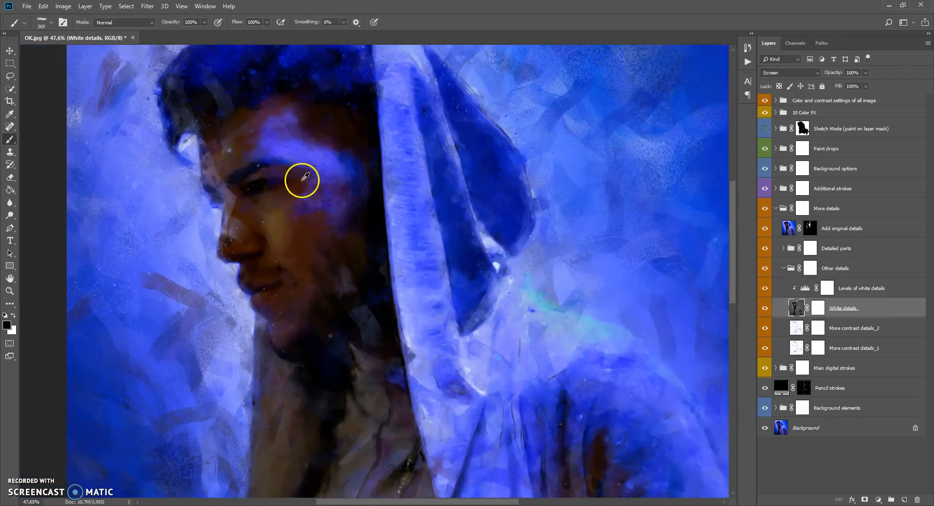
{"action": "scroll", "coordinate": [305, 177], "scroll_direction": "up", "scroll_amount": 1}
{"action": "double_click", "coordinate": [804, 289]}
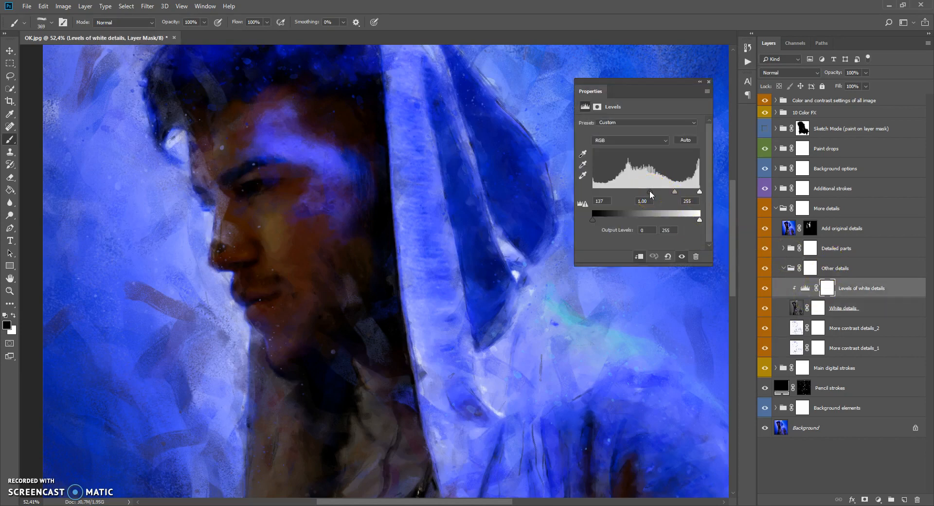
{"action": "left_click_drag", "start_coordinate": [645, 195], "coordinate": [689, 192]}
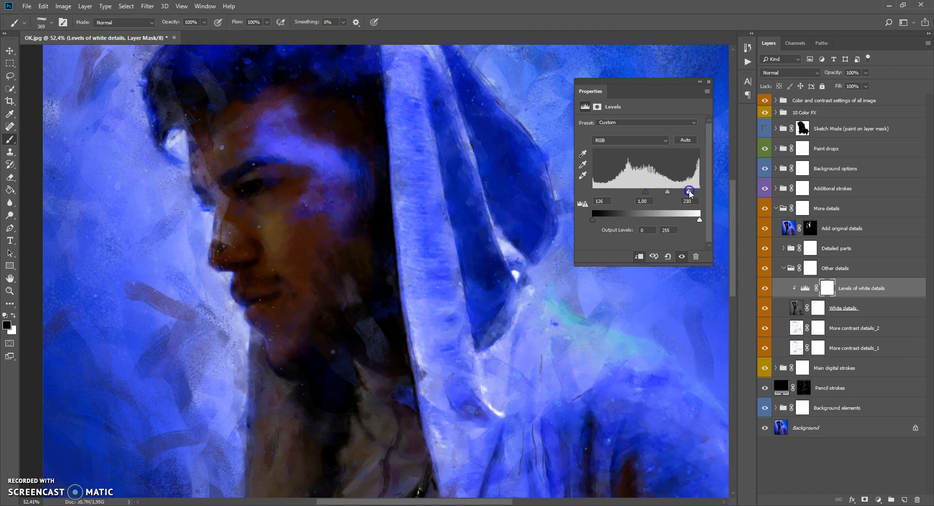
{"action": "left_click", "coordinate": [709, 81]}
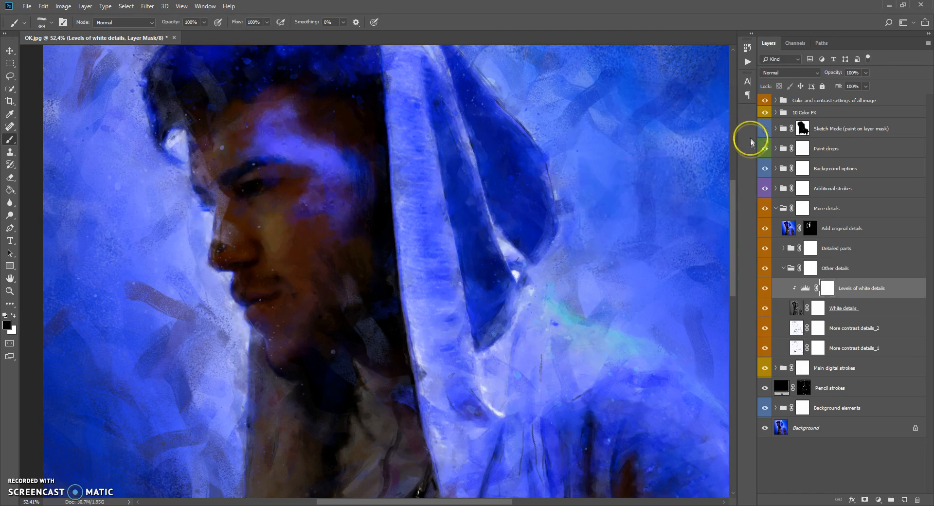
Undo the last Levels change, and collapse and re-expand the Other details group
{"action": "key", "text": "ctrl+z"}
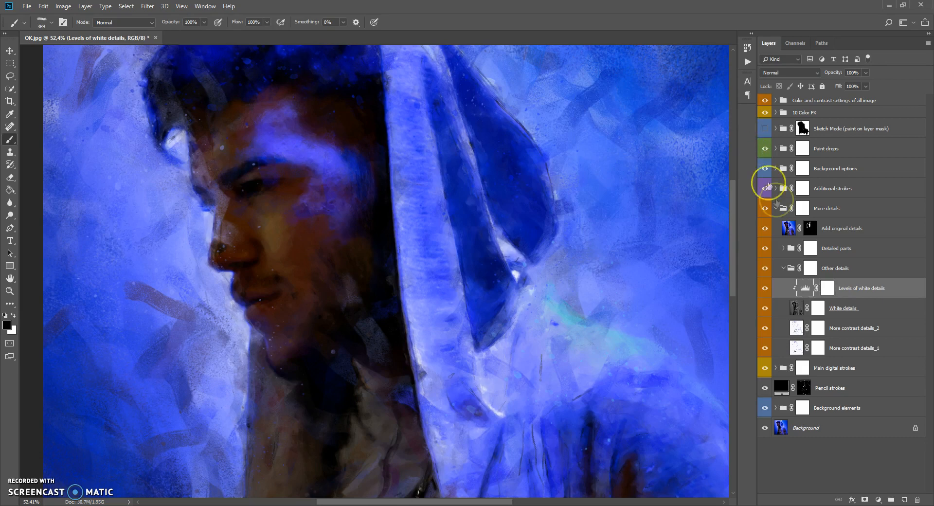
{"action": "left_click", "coordinate": [783, 268]}
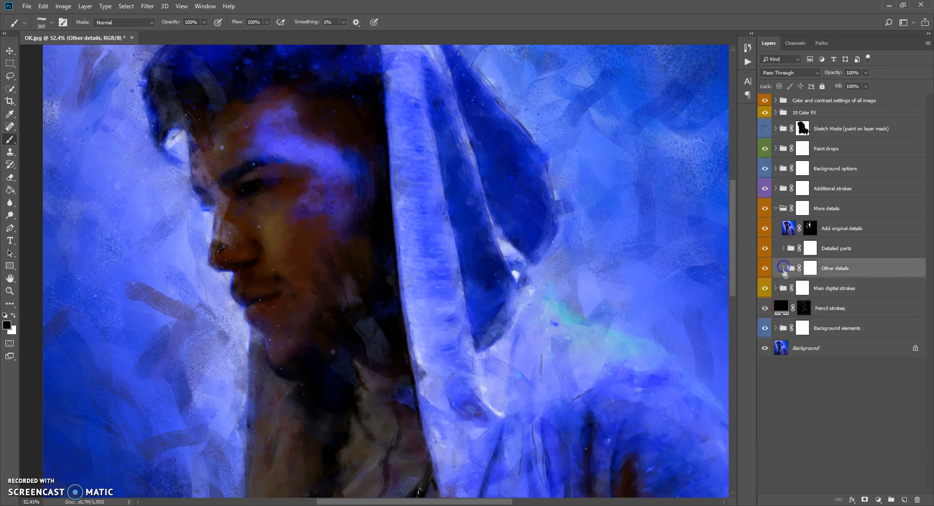
{"action": "left_click", "coordinate": [783, 268]}
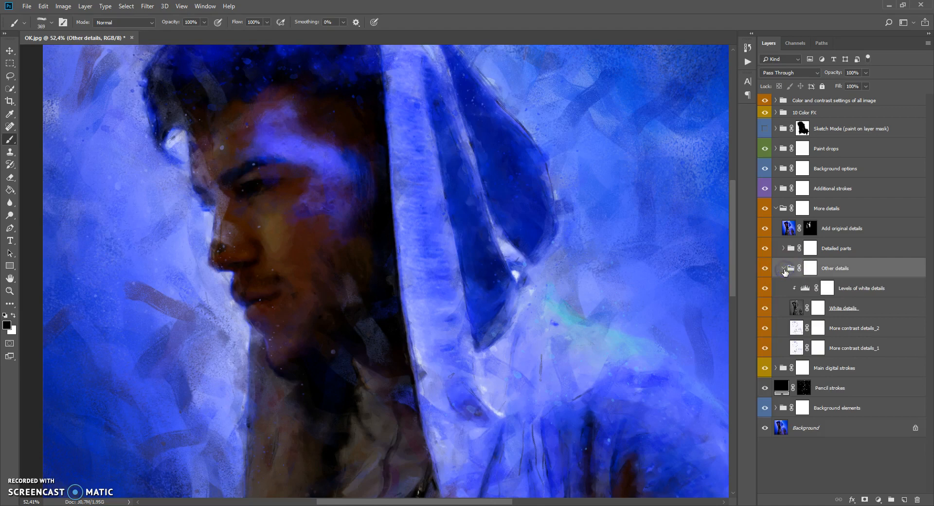
Collapse the Other details and More details groups and expand the Additional strokes group
{"action": "left_click", "coordinate": [783, 268]}
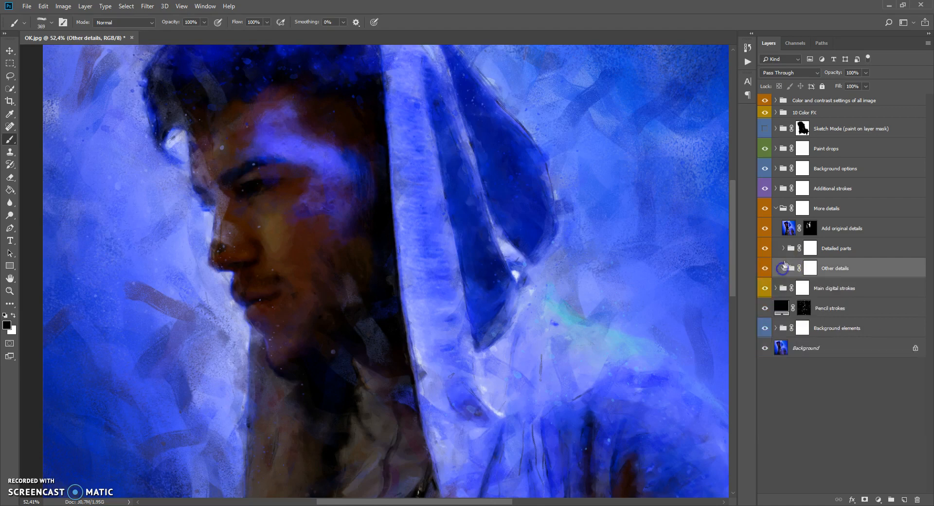
{"action": "left_click", "coordinate": [775, 208]}
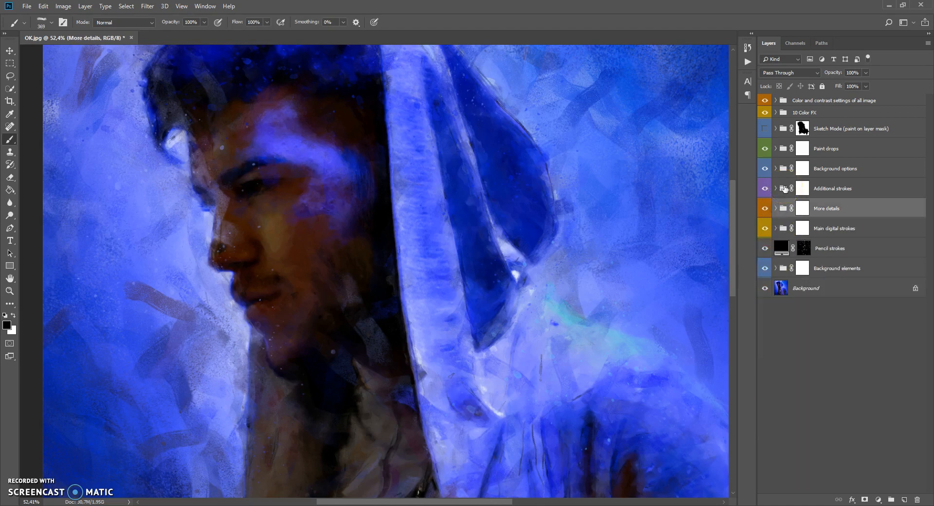
{"action": "left_click", "coordinate": [776, 188]}
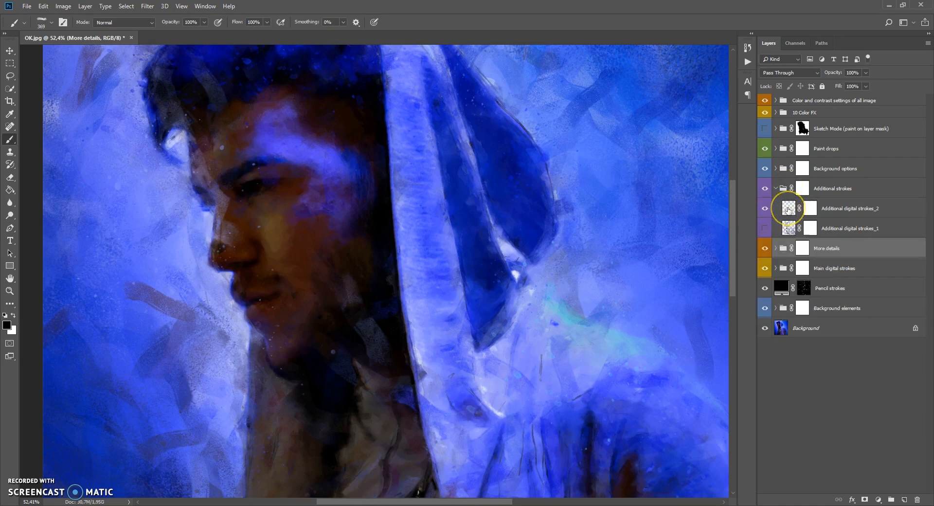
Select the Additional digital strokes_1 layer and make it visible
{"action": "left_click", "coordinate": [788, 210]}
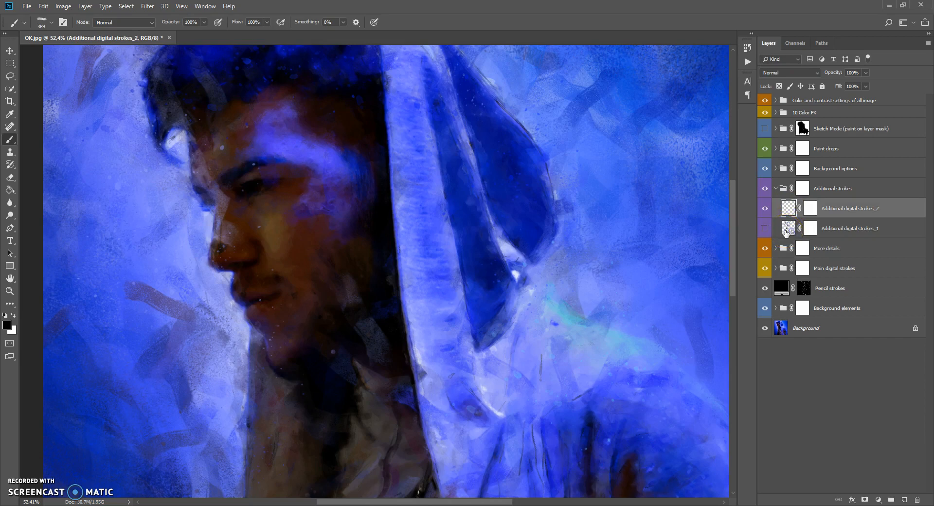
{"action": "left_click", "coordinate": [788, 232]}
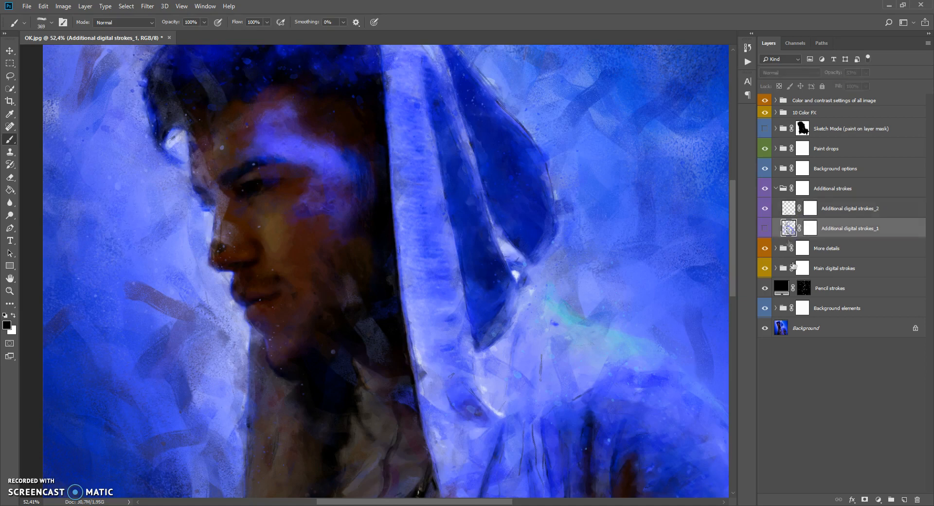
{"action": "left_click", "coordinate": [789, 210]}
{"action": "left_click", "coordinate": [788, 227]}
{"action": "left_click", "coordinate": [763, 228]}
{"action": "left_click", "coordinate": [789, 228]}
{"action": "left_click", "coordinate": [764, 229]}
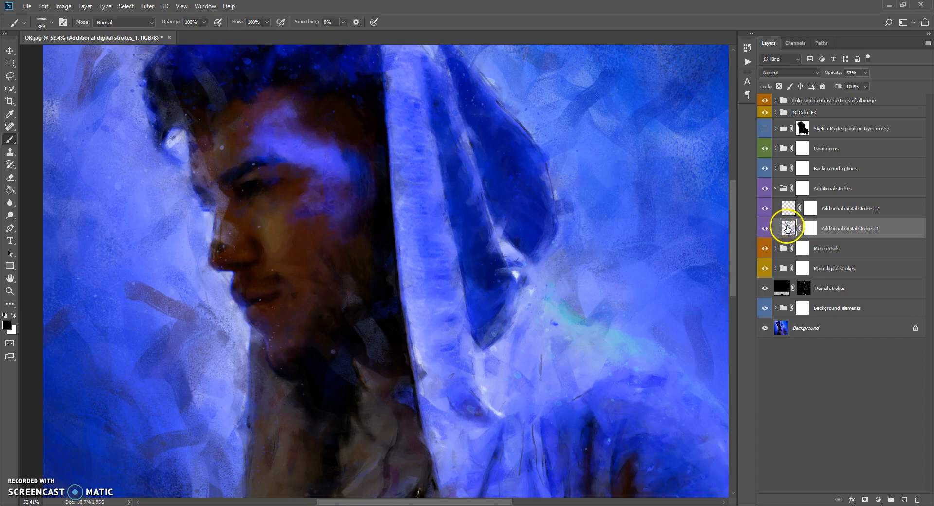
Adjust the opacity of Additional digital strokes_1 to about 51% and compare the image with the layer hidden and shown
{"action": "left_click", "coordinate": [865, 72]}
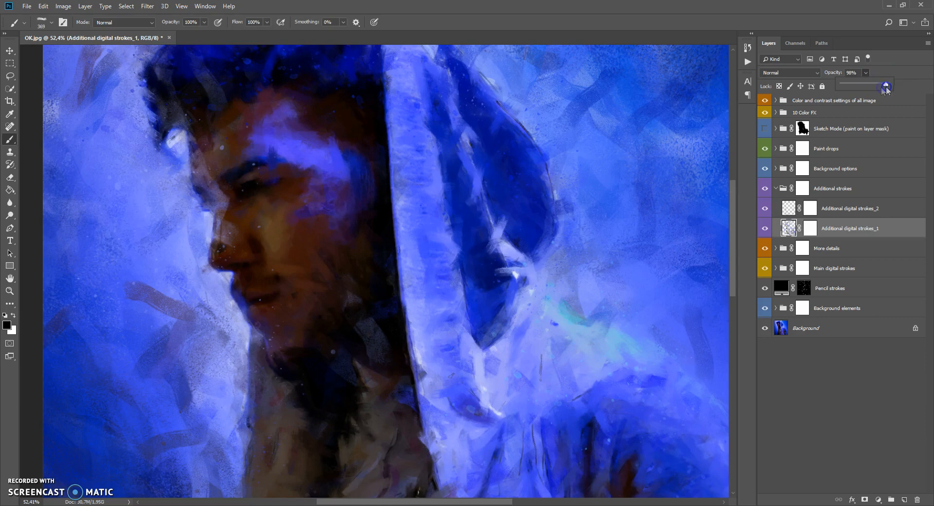
{"action": "mouse_move", "coordinate": [854, 86]}
{"action": "left_mouse_down"}
{"action": "mouse_move", "coordinate": [899, 88]}
{"action": "mouse_move", "coordinate": [829, 89]}
{"action": "mouse_move", "coordinate": [908, 90]}
{"action": "mouse_move", "coordinate": [852, 92]}
{"action": "mouse_move", "coordinate": [867, 91]}
{"action": "left_mouse_up"}
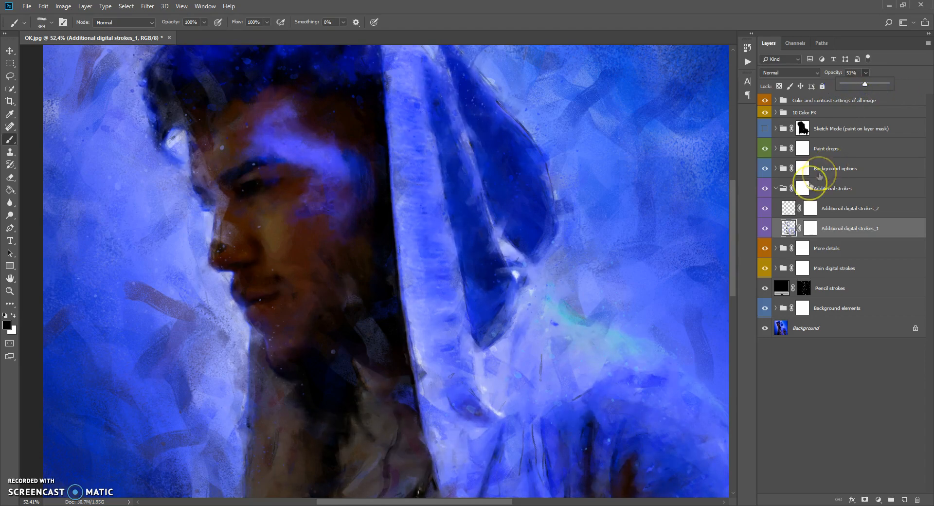
{"action": "left_click", "coordinate": [767, 228]}
{"action": "left_click", "coordinate": [767, 228]}
{"action": "left_click", "coordinate": [767, 229]}
{"action": "left_click", "coordinate": [767, 229]}
{"action": "left_click", "coordinate": [768, 228]}
{"action": "left_click", "coordinate": [768, 228]}
{"action": "left_click_drag", "start_coordinate": [866, 73], "coordinate": [860, 84]}
Collapse the Additional strokes group and select its layer mask for painting
{"action": "left_click", "coordinate": [783, 183]}
{"action": "left_click", "coordinate": [775, 189]}
{"action": "left_click", "coordinate": [782, 169]}
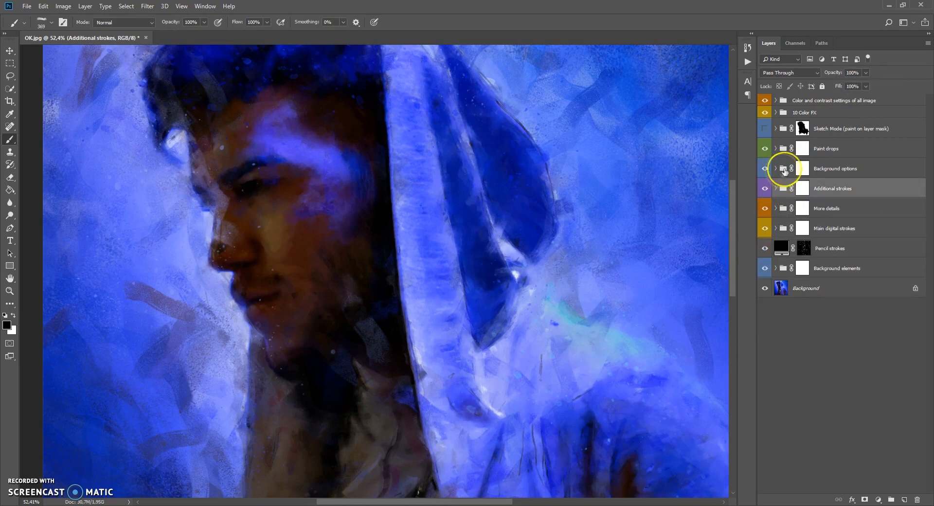
{"action": "left_click", "coordinate": [782, 188]}
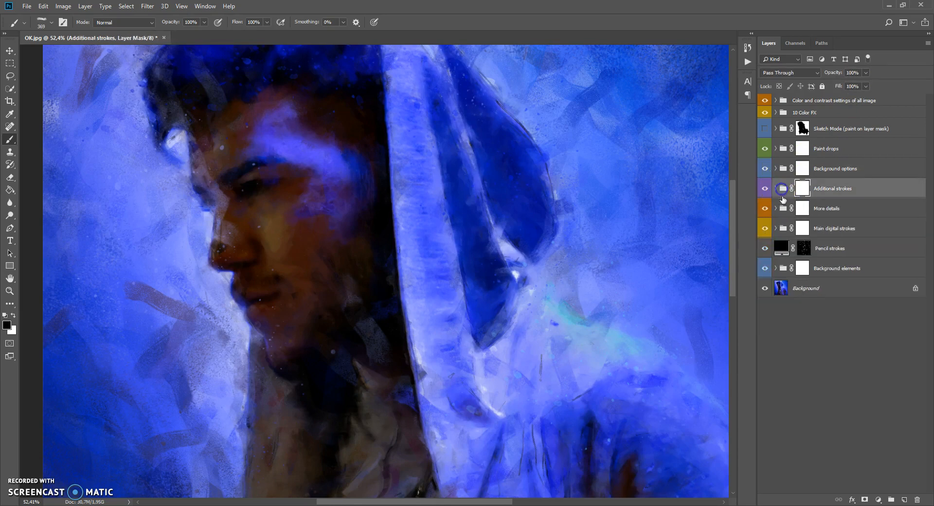
{"action": "left_click", "coordinate": [787, 193]}
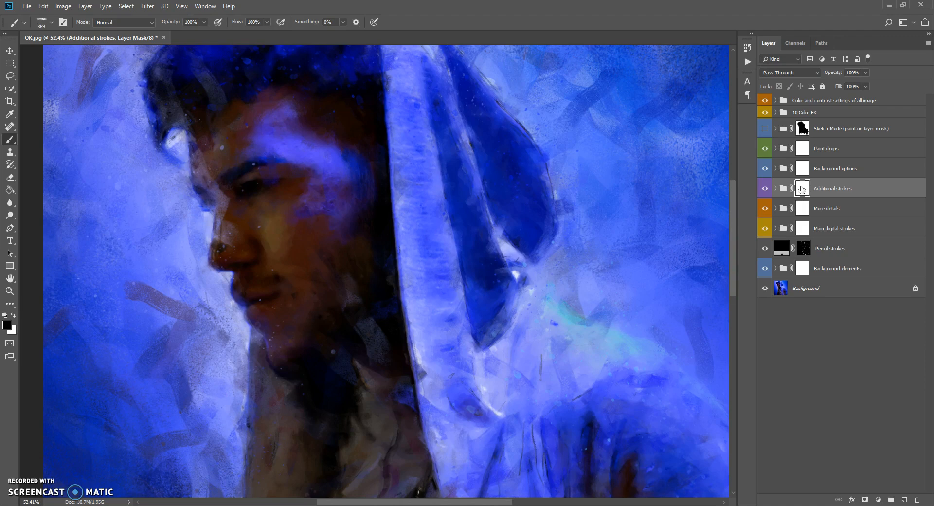
{"action": "left_click", "coordinate": [802, 190]}
Enlarge the brush to about 1811 px and paint black over the face on the Additional strokes mask
{"action": "right_click", "coordinate": [313, 190]}
{"action": "left_click_drag", "start_coordinate": [417, 214], "coordinate": [423, 214]}
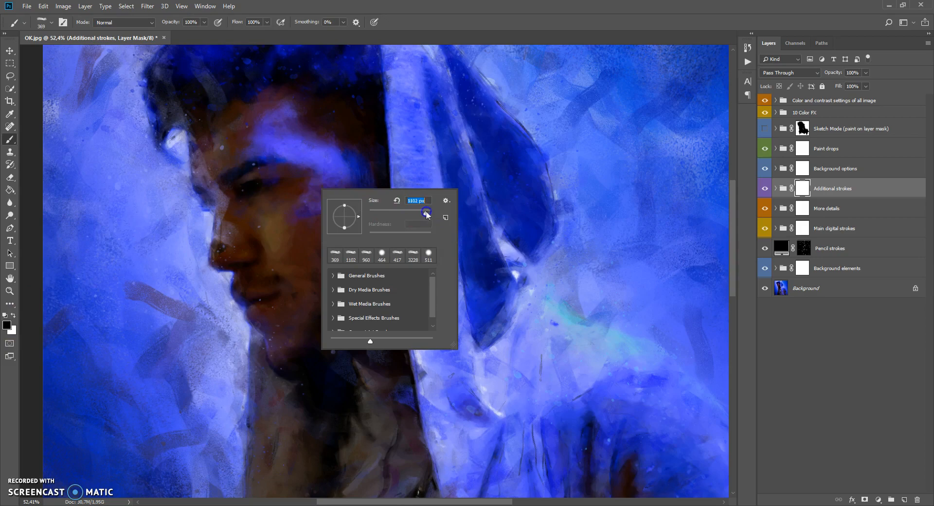
{"action": "mouse_move", "coordinate": [278, 132]}
{"action": "left_mouse_down"}
{"action": "mouse_move", "coordinate": [253, 184]}
{"action": "mouse_move", "coordinate": [243, 180]}
{"action": "mouse_move", "coordinate": [264, 256]}
{"action": "left_mouse_up"}
{"action": "mouse_move", "coordinate": [330, 171]}
{"action": "left_mouse_down"}
{"action": "mouse_move", "coordinate": [293, 295]}
{"action": "mouse_move", "coordinate": [290, 381]}
{"action": "mouse_move", "coordinate": [342, 281]}
{"action": "left_mouse_up"}
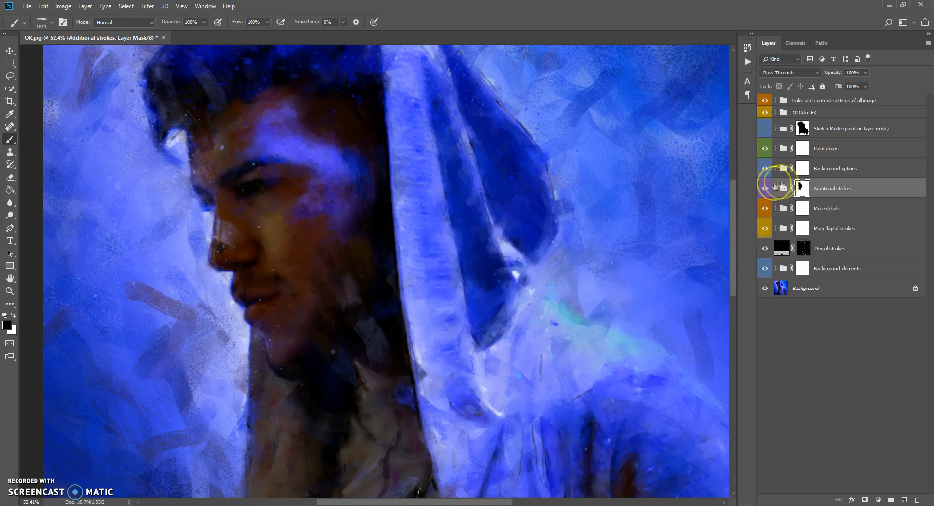
Repeatedly undo and redo the last mask stroke to compare the face with and without it
{"action": "key", "text": "ctrl+z"}
{"action": "key", "text": "ctrl+z"}
{"action": "key", "text": "ctrl+z"}
{"action": "key", "text": "ctrl+z"}
{"action": "key", "text": "ctrl+z"}
{"action": "key", "text": "ctrl+z"}
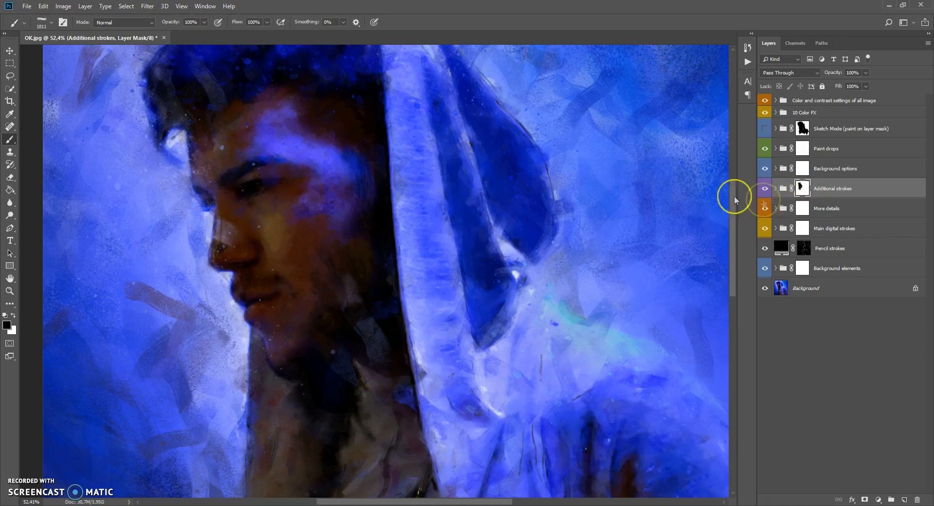
Swap the foreground colour to white and, with a 401 px brush, restore some additional strokes across the forehead, cheek and hair on the mask
{"action": "left_click", "coordinate": [14, 315]}
{"action": "right_click", "coordinate": [327, 185]}
{"action": "left_click_drag", "start_coordinate": [434, 209], "coordinate": [426, 210]}
{"action": "left_click", "coordinate": [337, 125]}
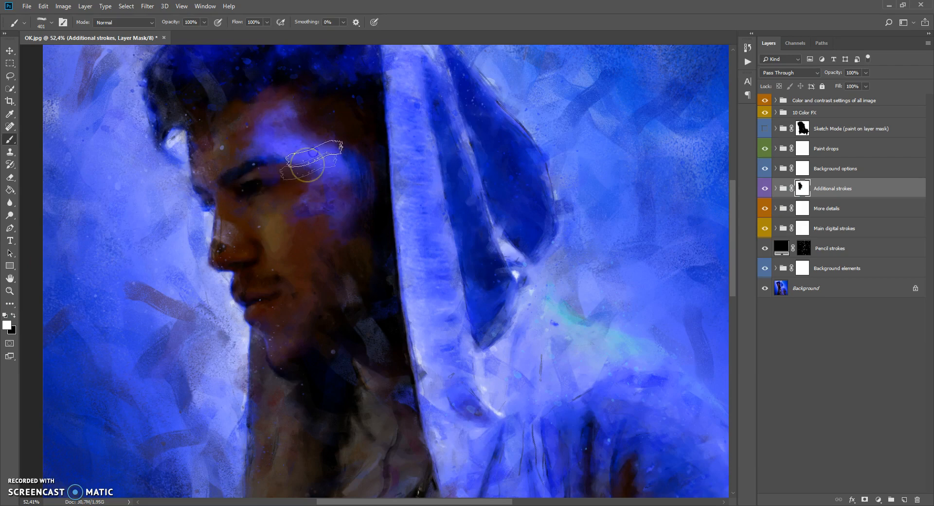
{"action": "left_click", "coordinate": [349, 265]}
{"action": "left_click", "coordinate": [336, 302]}
{"action": "left_click", "coordinate": [327, 218]}
{"action": "left_click", "coordinate": [250, 128]}
{"action": "scroll", "coordinate": [261, 127], "scroll_direction": "up", "scroll_amount": 3}
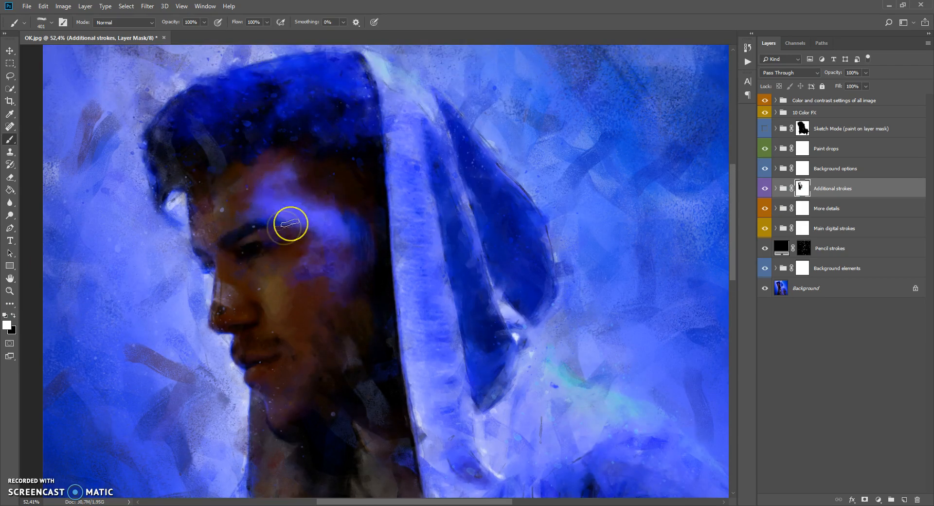
{"action": "left_click", "coordinate": [357, 275]}
{"action": "left_click", "coordinate": [332, 322]}
{"action": "left_click", "coordinate": [314, 269]}
{"action": "left_click", "coordinate": [275, 182]}
{"action": "left_click", "coordinate": [305, 201]}
{"action": "left_click", "coordinate": [340, 278]}
{"action": "left_click", "coordinate": [336, 328]}
{"action": "left_click", "coordinate": [282, 305]}
{"action": "left_click", "coordinate": [294, 224]}
{"action": "mouse_move", "coordinate": [295, 226]}
{"action": "left_mouse_down"}
{"action": "mouse_move", "coordinate": [302, 196]}
{"action": "mouse_move", "coordinate": [327, 229]}
{"action": "left_mouse_up"}
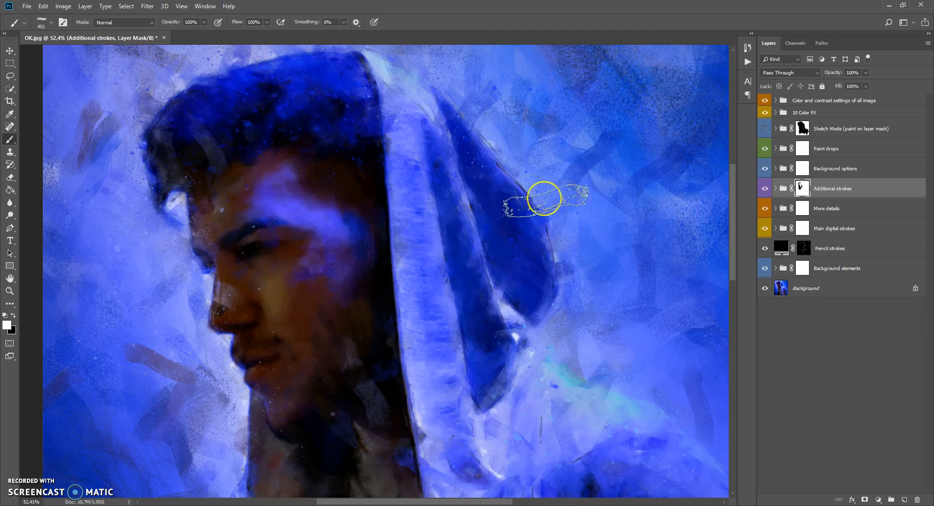
{"action": "left_click", "coordinate": [375, 288]}
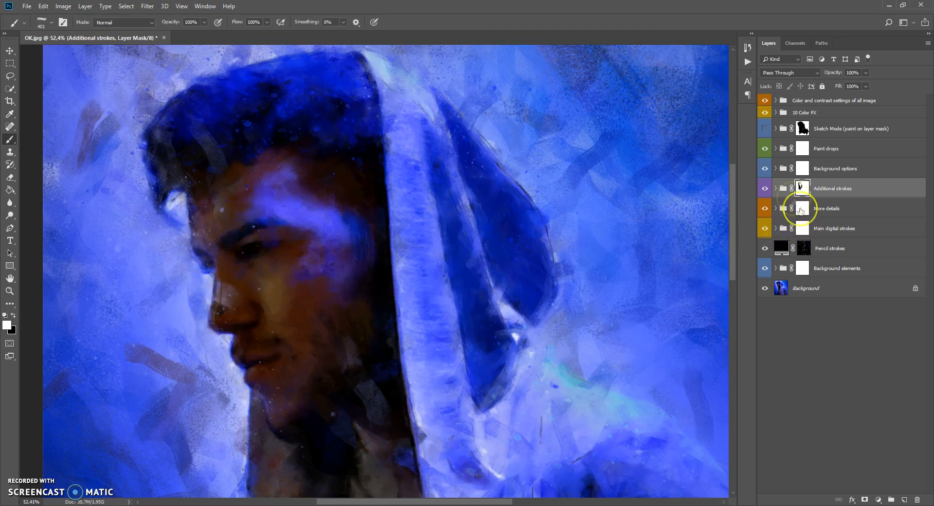
Expand the Background options group and select the Blurred background area layer, with the figure and background in view
{"action": "left_click", "coordinate": [784, 170]}
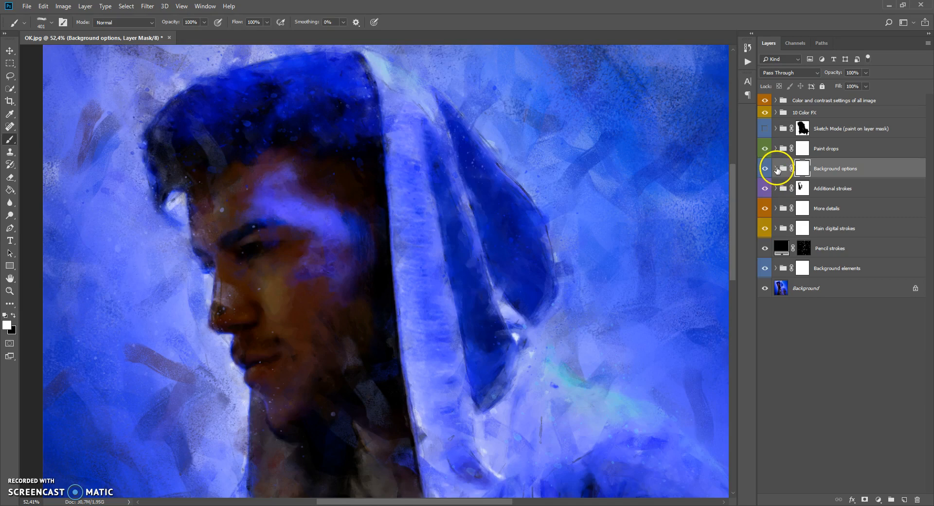
{"action": "left_click", "coordinate": [776, 168]}
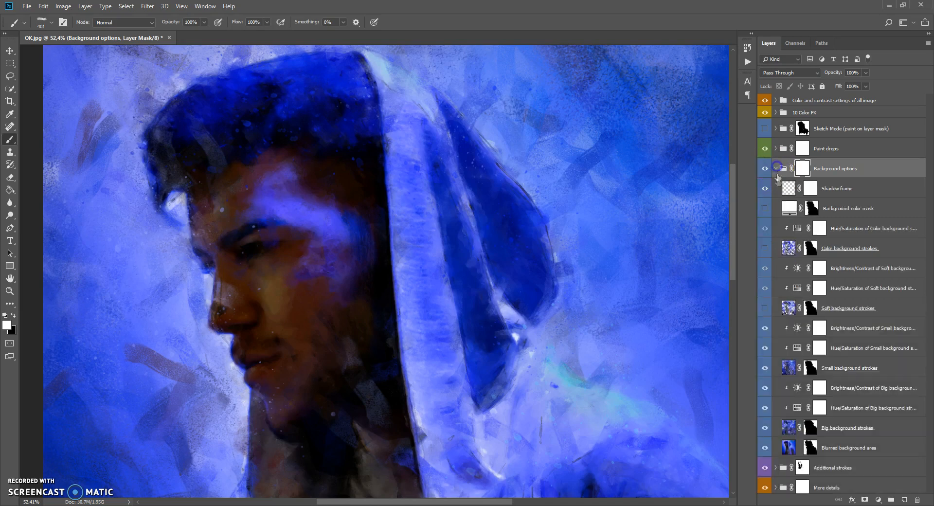
{"action": "scroll", "coordinate": [781, 188], "scroll_direction": "down", "scroll_amount": 3}
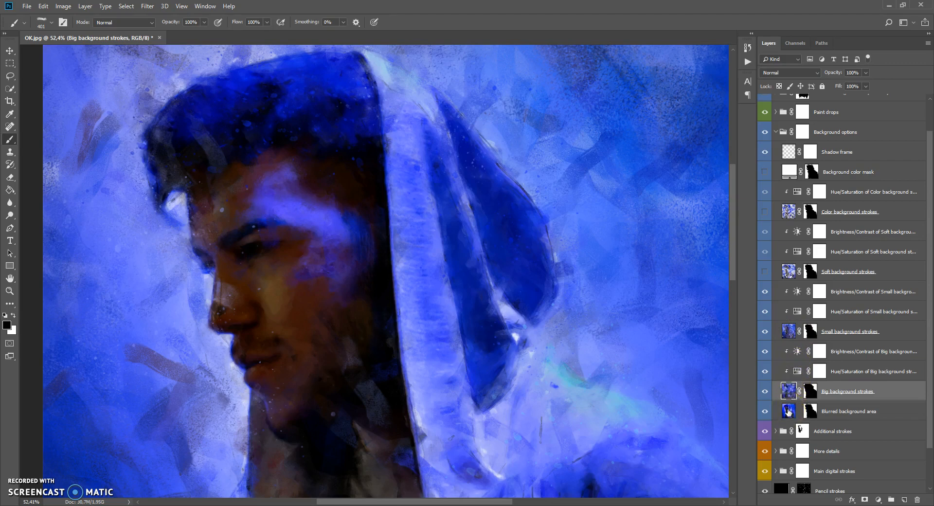
{"action": "left_click", "coordinate": [789, 410]}
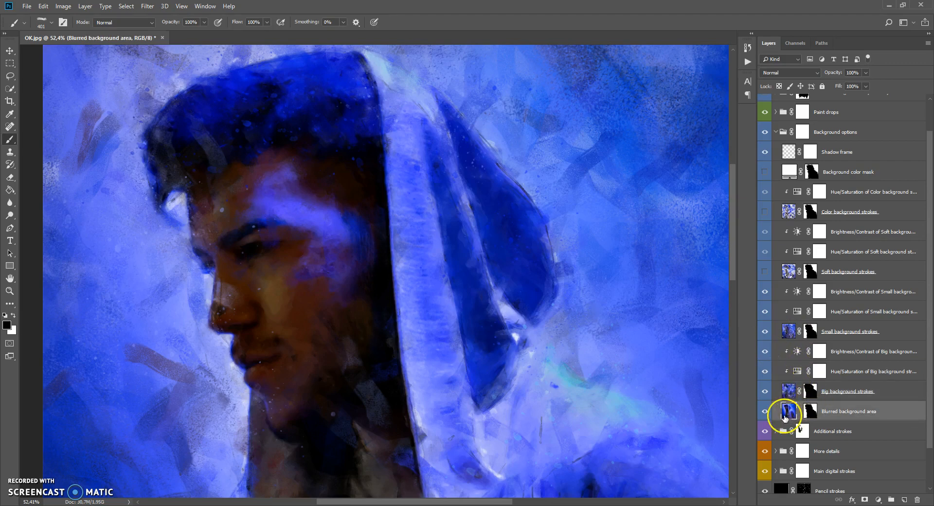
{"action": "scroll", "coordinate": [434, 293], "scroll_direction": "down", "scroll_amount": 5}
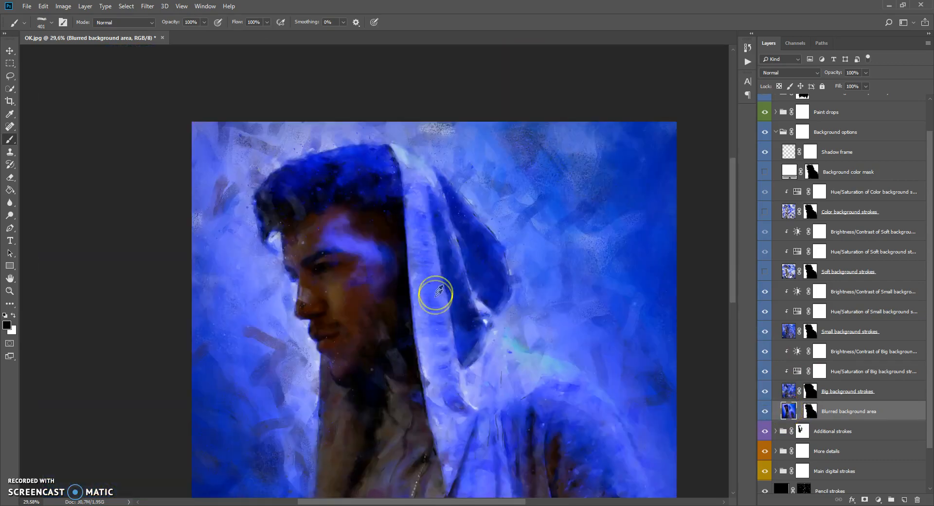
{"action": "scroll", "coordinate": [383, 241], "scroll_direction": "up", "scroll_amount": 1}
{"action": "scroll", "coordinate": [383, 242], "scroll_direction": "up", "scroll_amount": 1}
{"action": "scroll", "coordinate": [383, 242], "scroll_direction": "down", "scroll_amount": 1}
{"action": "scroll", "coordinate": [383, 241], "scroll_direction": "up", "scroll_amount": 1}
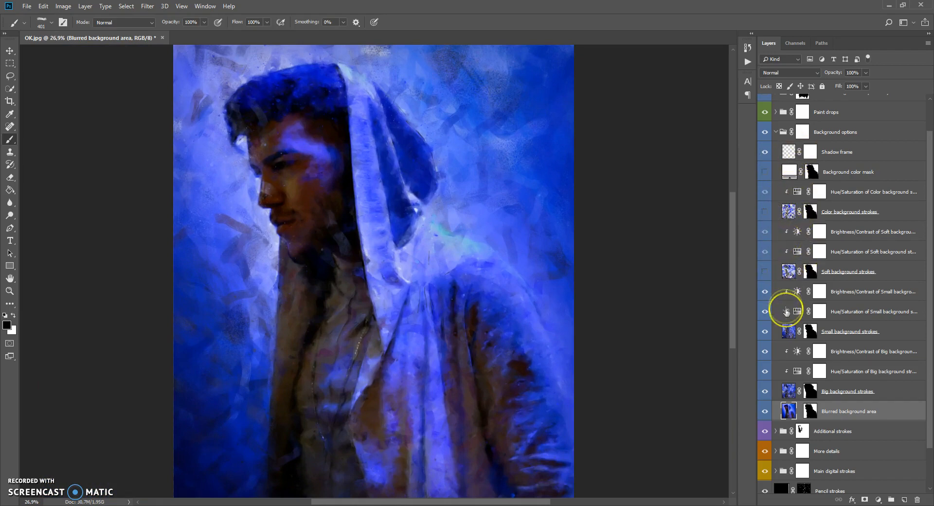
Hide the Small background strokes, Big background strokes and Blurred background area layers
{"action": "left_click", "coordinate": [765, 332]}
{"action": "left_click", "coordinate": [765, 391]}
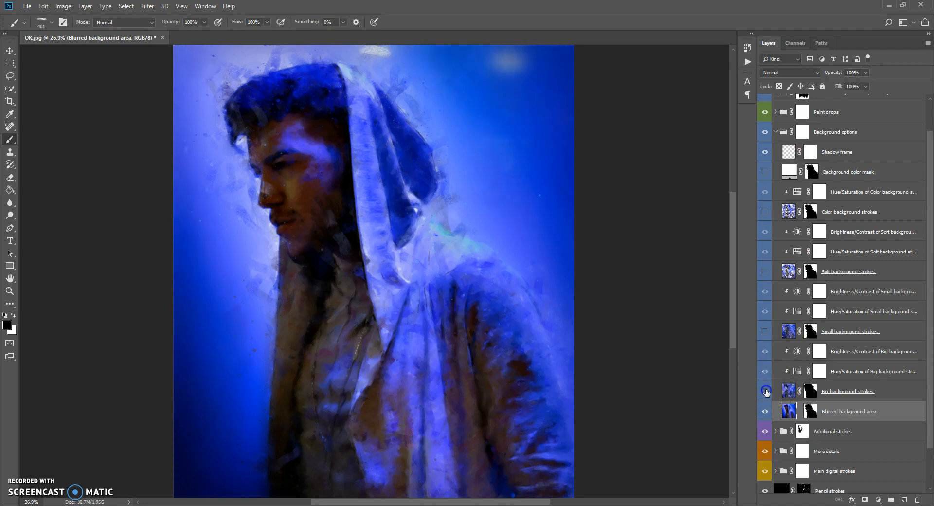
{"action": "left_click", "coordinate": [765, 412]}
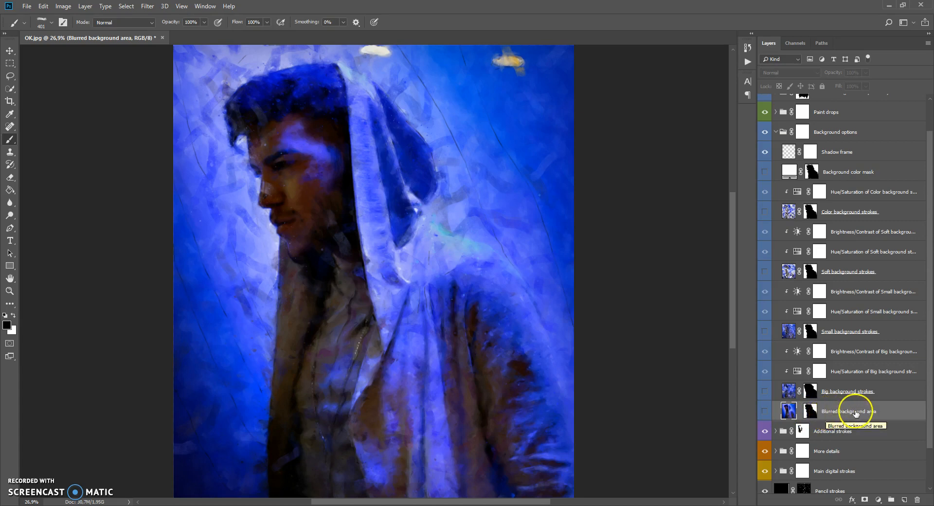
Toggle the Blurred background area layer on and off to compare its effect, leaving it visible
{"action": "left_click", "coordinate": [765, 411]}
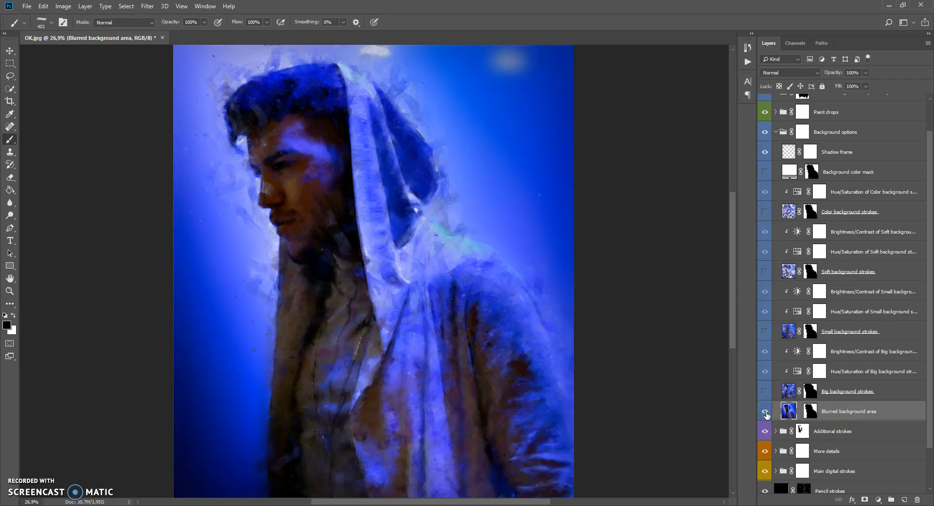
{"action": "left_click", "coordinate": [765, 413]}
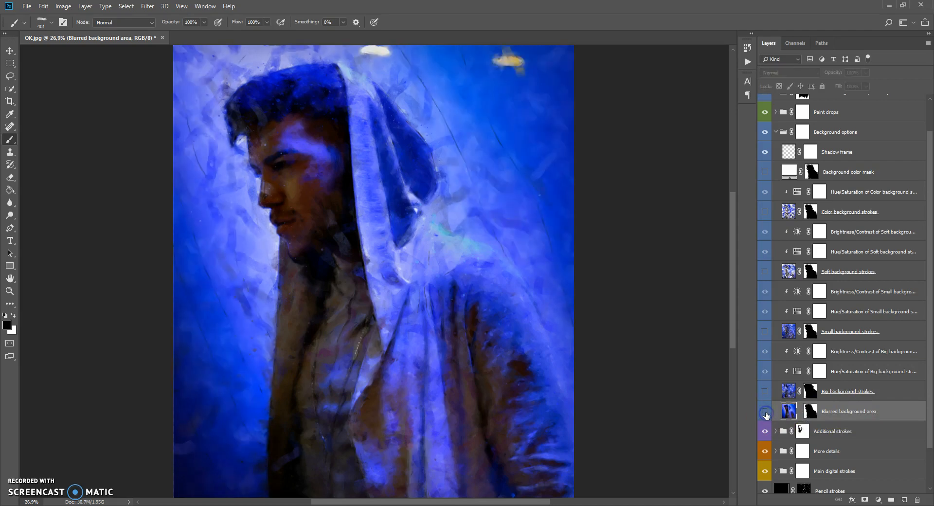
{"action": "left_click", "coordinate": [764, 411]}
{"action": "left_click", "coordinate": [765, 412]}
{"action": "left_click", "coordinate": [765, 413]}
{"action": "left_click", "coordinate": [765, 412]}
{"action": "left_click", "coordinate": [765, 412]}
{"action": "left_click", "coordinate": [765, 413]}
{"action": "left_click", "coordinate": [765, 412]}
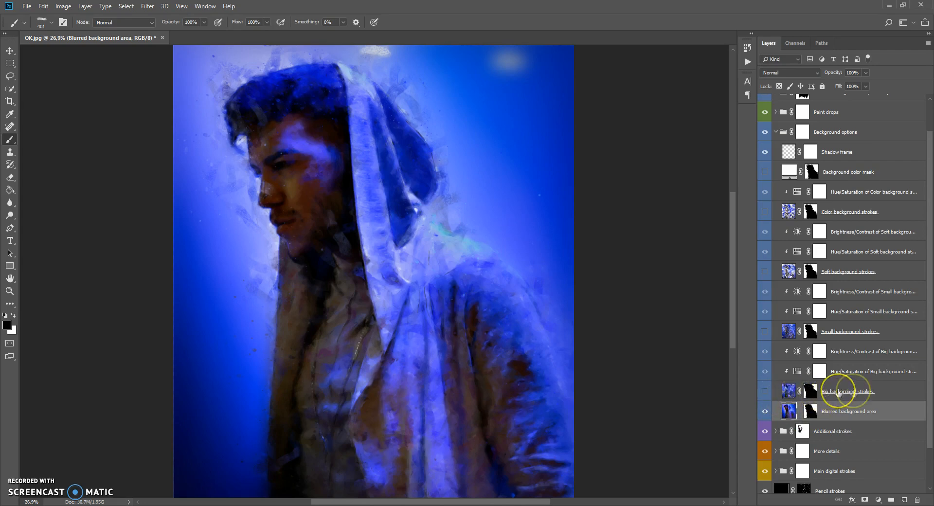
Toggle the Big background strokes layer to compare its effect on the background, leaving it visible
{"action": "left_click", "coordinate": [765, 391]}
{"action": "left_click", "coordinate": [765, 391]}
{"action": "left_click", "coordinate": [765, 391]}
{"action": "left_click", "coordinate": [766, 391]}
{"action": "left_click", "coordinate": [767, 391]}
{"action": "left_click", "coordinate": [767, 391]}
{"action": "left_click", "coordinate": [766, 391]}
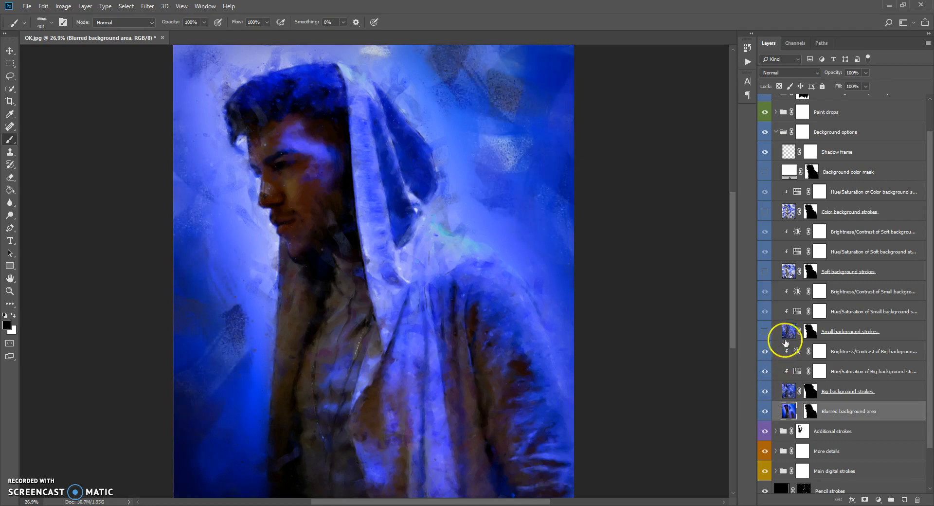
Toggle the Small background strokes layer to compare its effect on the background, leaving it visible
{"action": "left_click", "coordinate": [765, 334]}
{"action": "left_click", "coordinate": [765, 334]}
{"action": "left_click", "coordinate": [765, 334]}
{"action": "left_click", "coordinate": [765, 334]}
{"action": "left_click", "coordinate": [765, 334]}
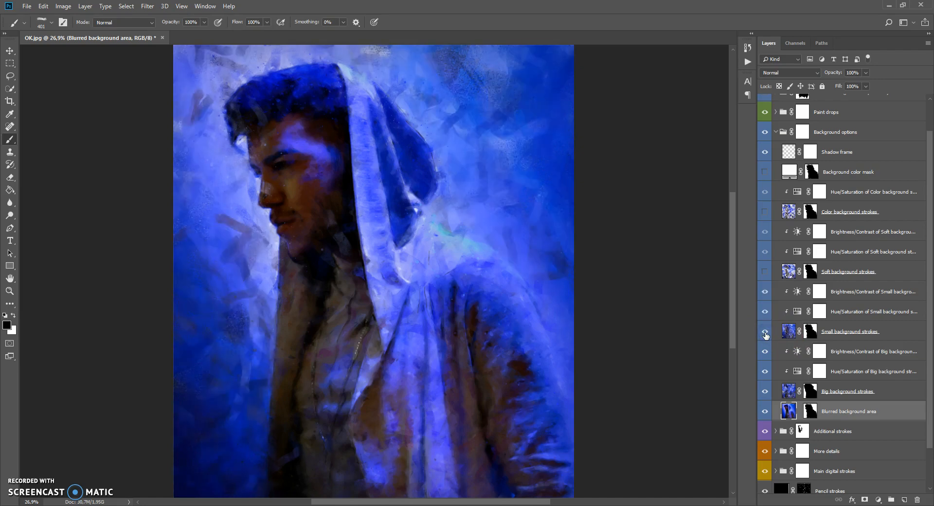
Turn on the Soft background strokes layer, comparing the background with and without it
{"action": "left_click", "coordinate": [765, 272]}
{"action": "left_click", "coordinate": [765, 271]}
{"action": "left_click", "coordinate": [764, 272]}
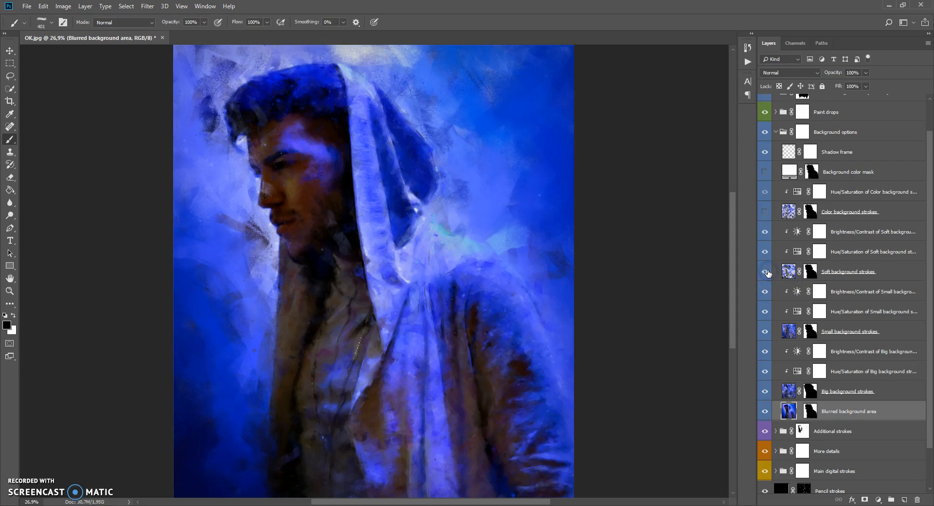
Make the Color background strokes layer visible and set its opacity to 100%
{"action": "left_click", "coordinate": [789, 216]}
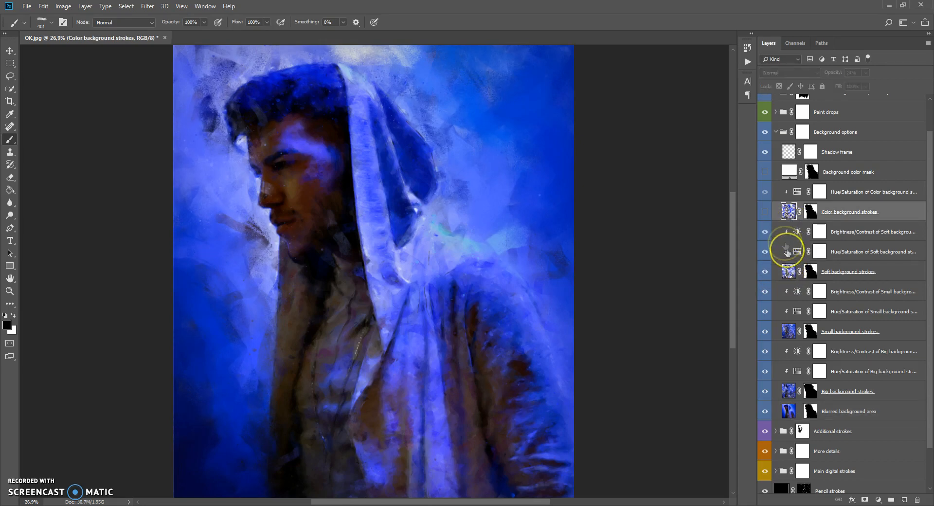
{"action": "left_click", "coordinate": [765, 212]}
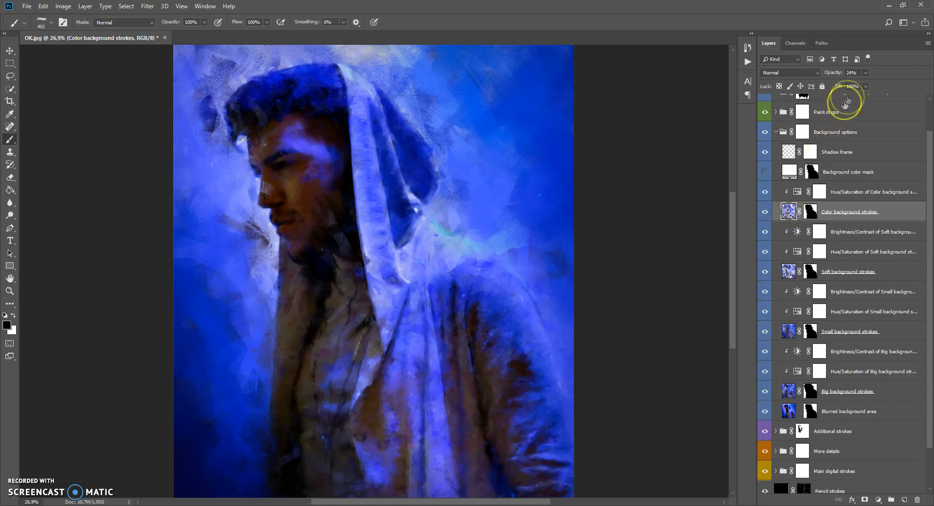
{"action": "left_click", "coordinate": [866, 73]}
{"action": "left_click_drag", "start_coordinate": [877, 86], "coordinate": [932, 87]}
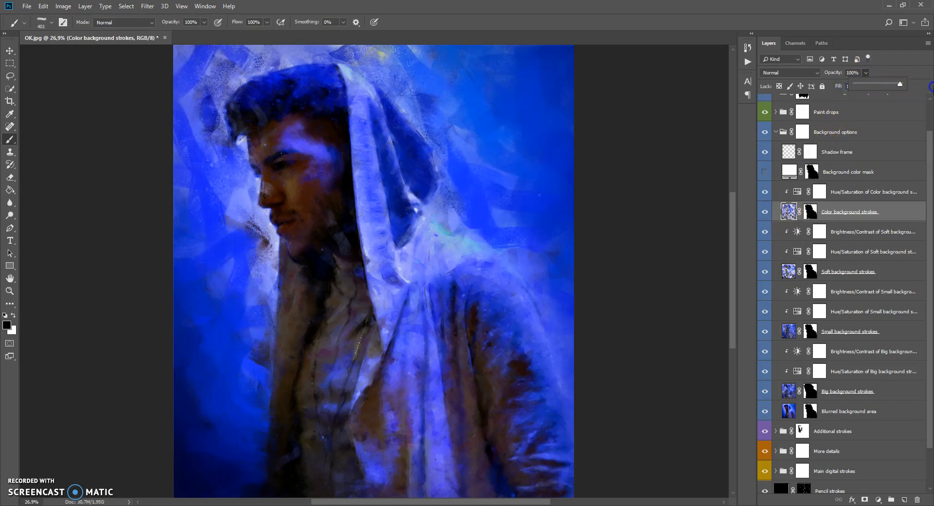
Toggle the Color background strokes layer to compare the background with and without it, leaving it hidden
{"action": "left_click", "coordinate": [765, 212]}
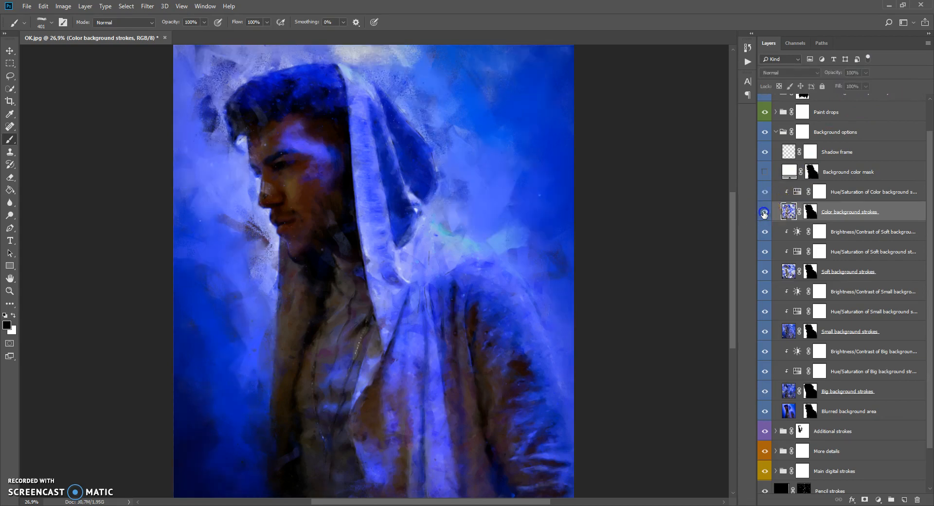
{"action": "left_click", "coordinate": [764, 213]}
{"action": "left_click", "coordinate": [764, 213]}
{"action": "left_click", "coordinate": [764, 213]}
{"action": "left_click", "coordinate": [764, 213]}
{"action": "left_click", "coordinate": [764, 213]}
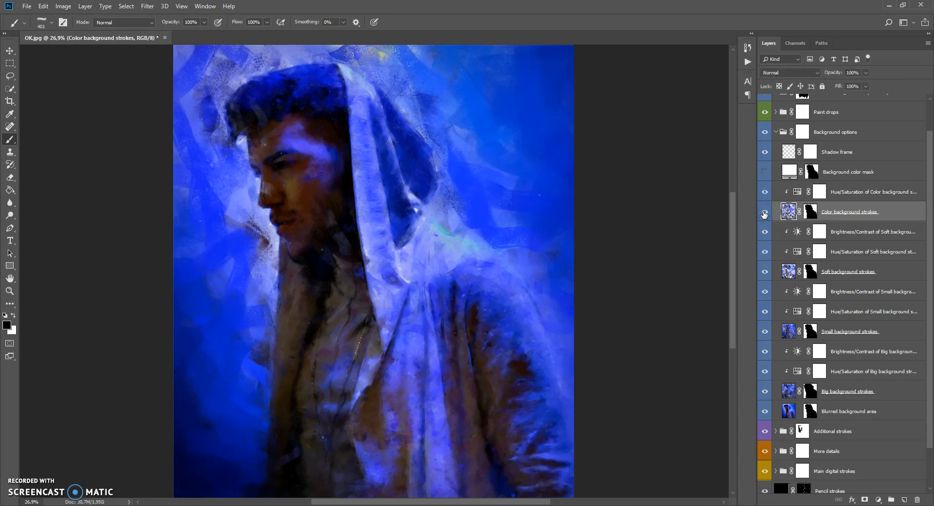
{"action": "left_click", "coordinate": [764, 213]}
{"action": "left_click", "coordinate": [764, 213]}
{"action": "left_click", "coordinate": [765, 212]}
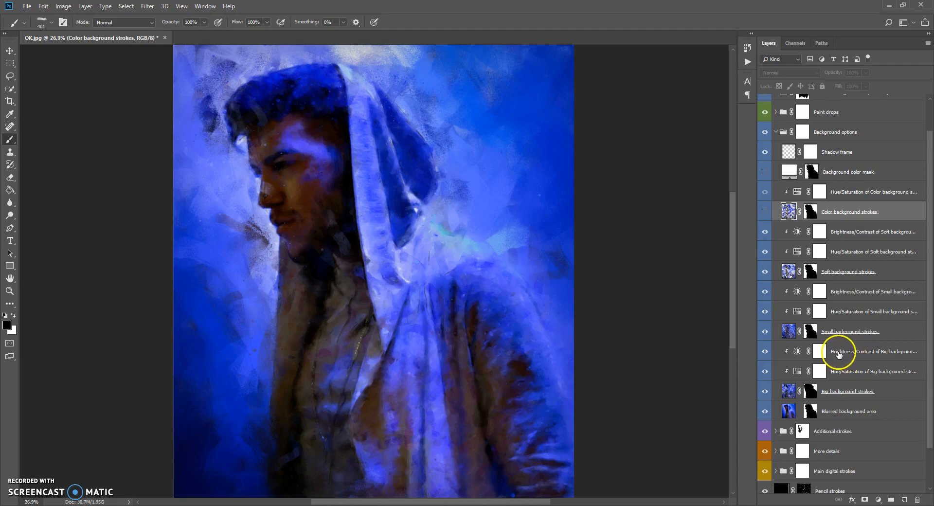
{"action": "left_click", "coordinate": [790, 389]}
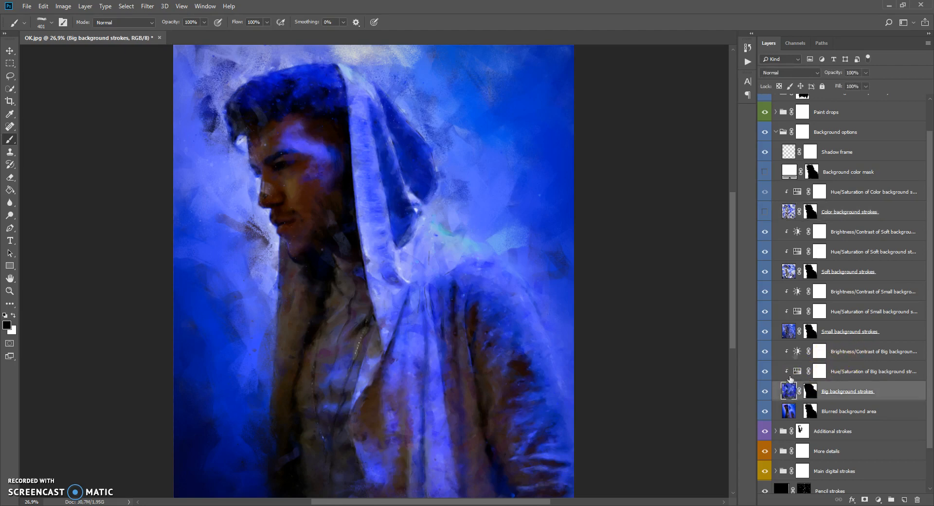
{"action": "left_click", "coordinate": [789, 332]}
{"action": "left_click", "coordinate": [789, 271]}
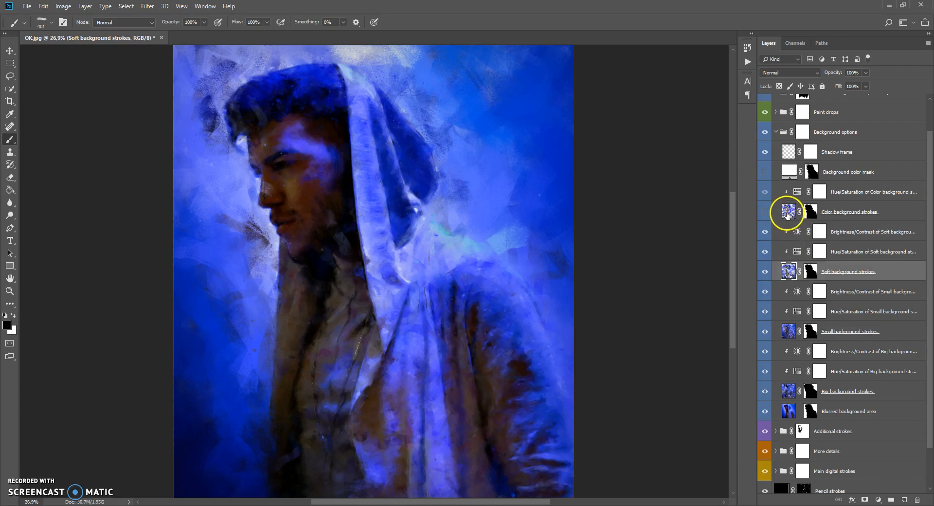
{"action": "left_click", "coordinate": [787, 213]}
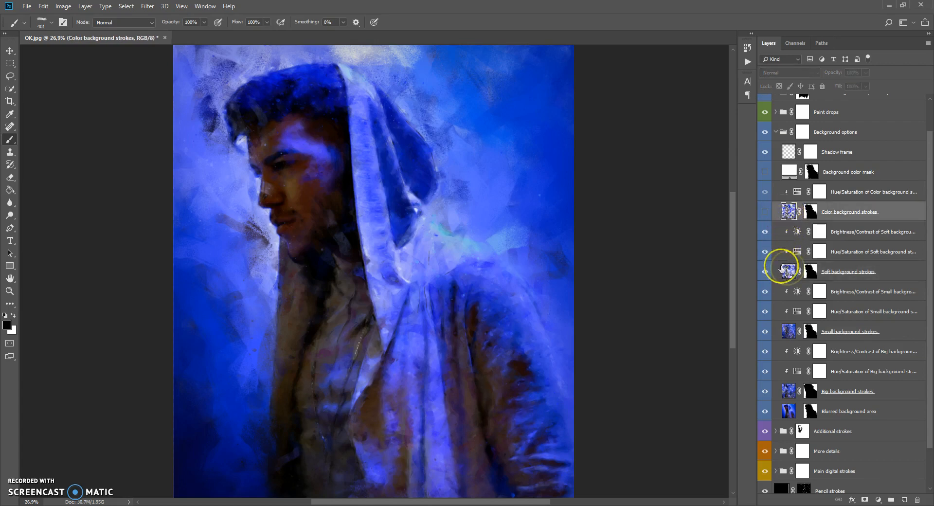
{"action": "left_click", "coordinate": [796, 384]}
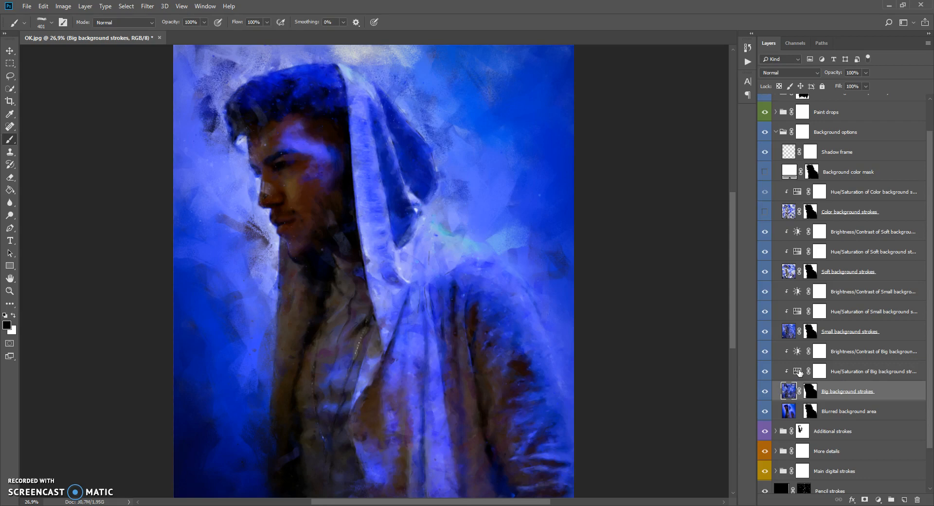
Shift the hue of the Small background strokes adjustment in the positive direction toward pink and red tones
{"action": "mouse_move", "coordinate": [799, 371]}
{"action": "left_mouse_down"}
{"action": "mouse_move", "coordinate": [792, 317]}
{"action": "mouse_move", "coordinate": [793, 333]}
{"action": "left_mouse_up"}
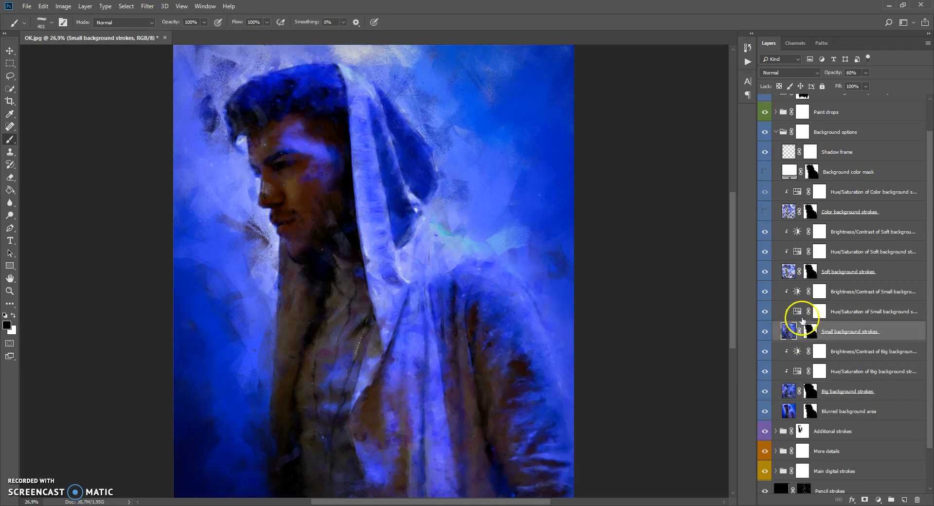
{"action": "double_click", "coordinate": [798, 312]}
{"action": "mouse_move", "coordinate": [640, 157]}
{"action": "left_mouse_down"}
{"action": "mouse_move", "coordinate": [694, 161]}
{"action": "mouse_move", "coordinate": [596, 159]}
{"action": "mouse_move", "coordinate": [679, 158]}
{"action": "left_mouse_up"}
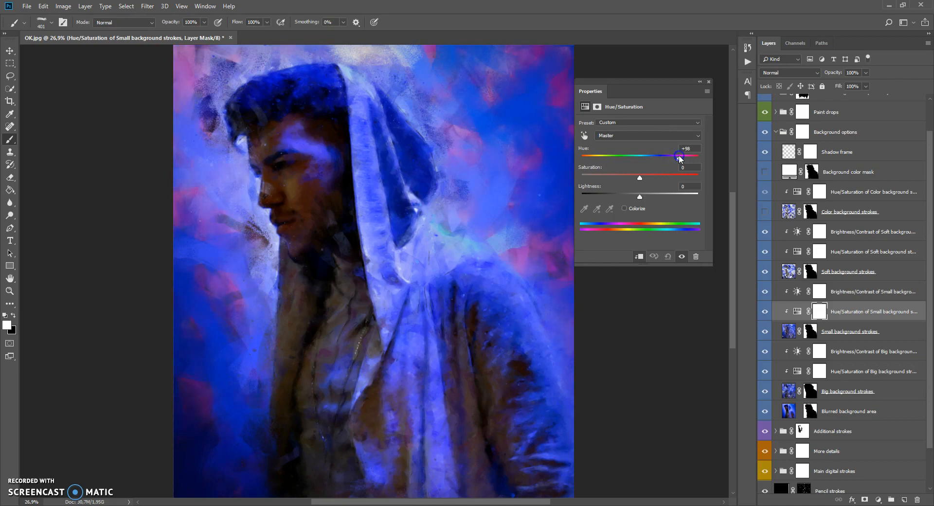
{"action": "left_click", "coordinate": [708, 81]}
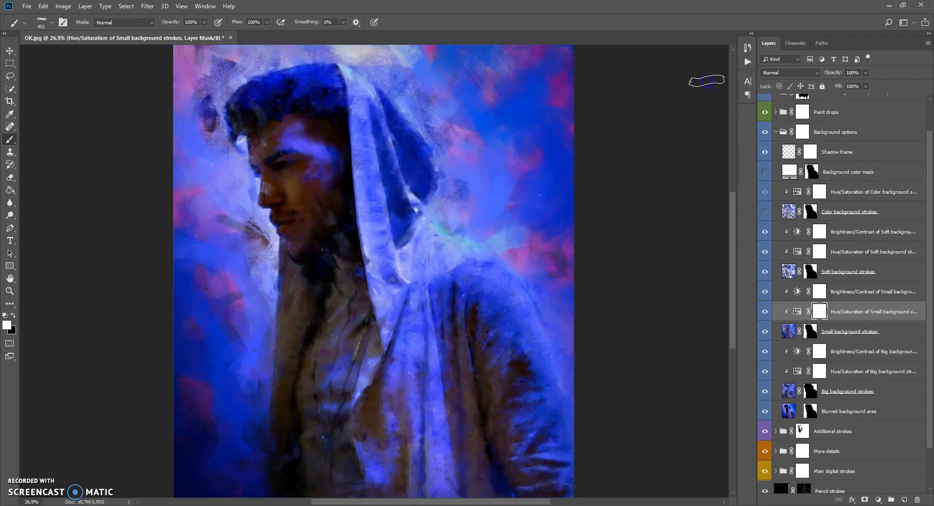
Slightly lower the brightness in the Brightness/Contrast adjustment of the Small background strokes
{"action": "double_click", "coordinate": [796, 291]}
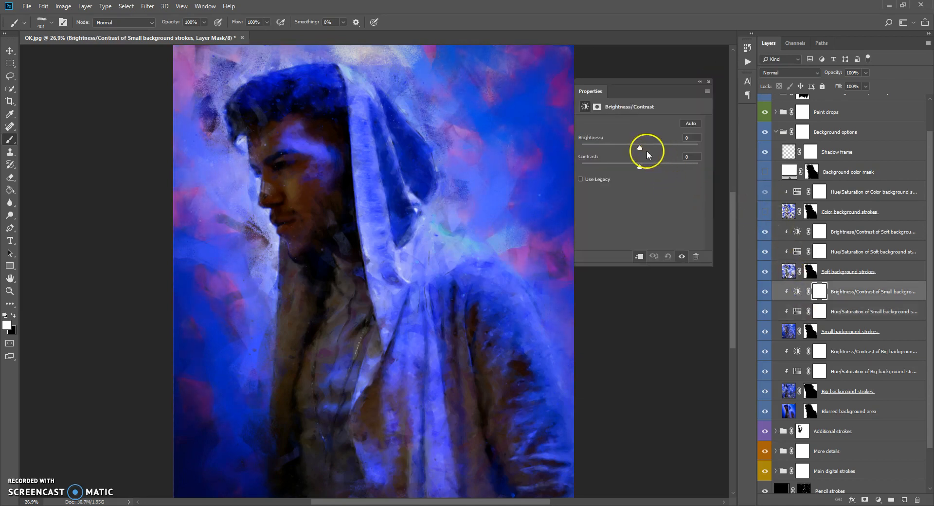
{"action": "left_click_drag", "start_coordinate": [641, 149], "coordinate": [651, 173]}
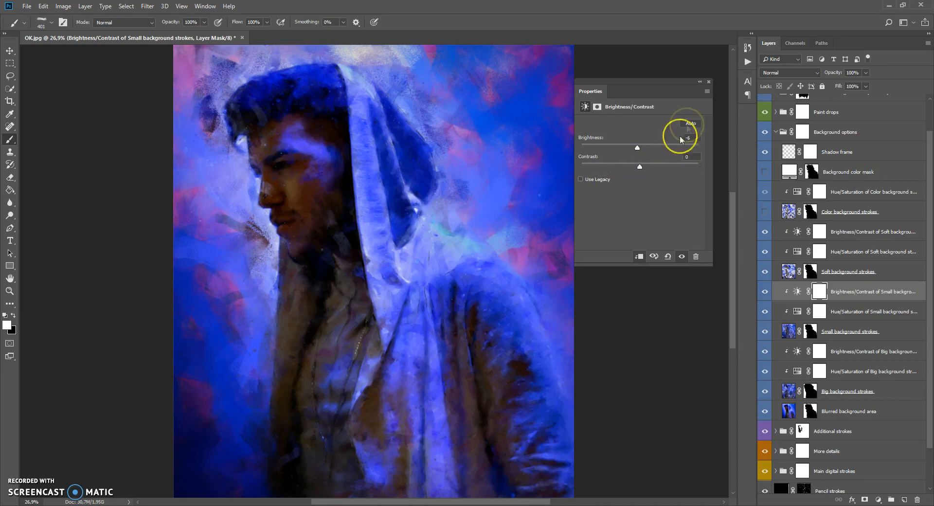
{"action": "left_click", "coordinate": [708, 83]}
Toggle the Hue/Saturation adjustment of the Small background strokes to compare its color effect, leaving it hidden
{"action": "left_click", "coordinate": [764, 311]}
{"action": "left_click", "coordinate": [765, 311]}
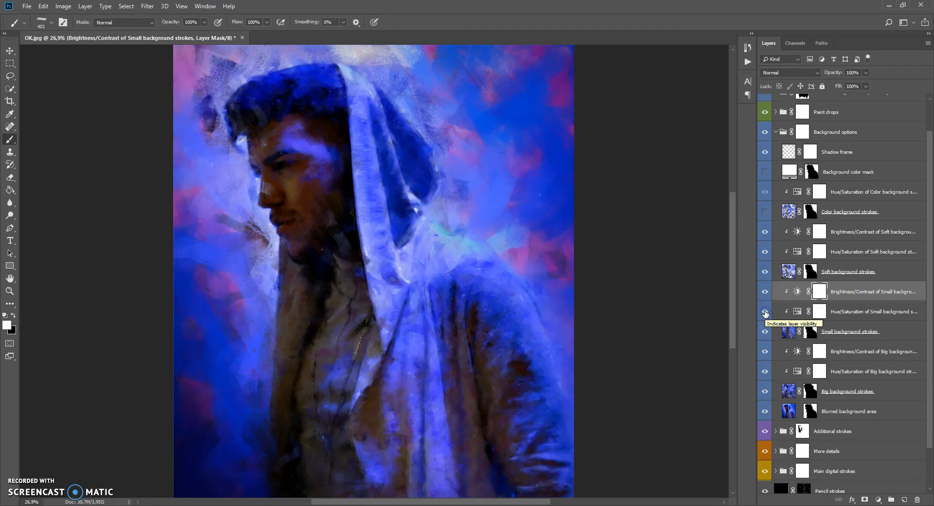
{"action": "left_click", "coordinate": [765, 312]}
{"action": "left_click", "coordinate": [765, 312]}
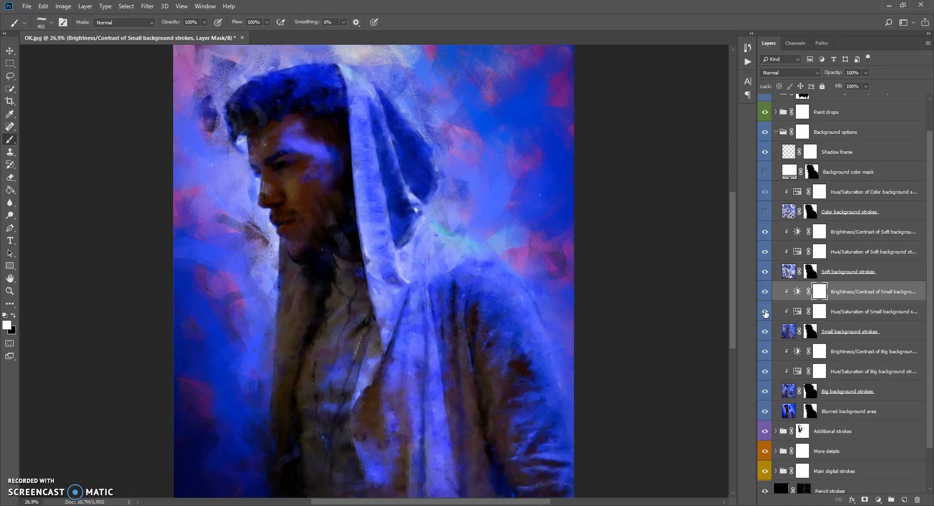
{"action": "left_click", "coordinate": [765, 312]}
{"action": "left_click", "coordinate": [764, 312]}
{"action": "left_click", "coordinate": [765, 312]}
{"action": "left_click", "coordinate": [765, 313]}
{"action": "left_click", "coordinate": [765, 312]}
{"action": "left_click", "coordinate": [780, 272]}
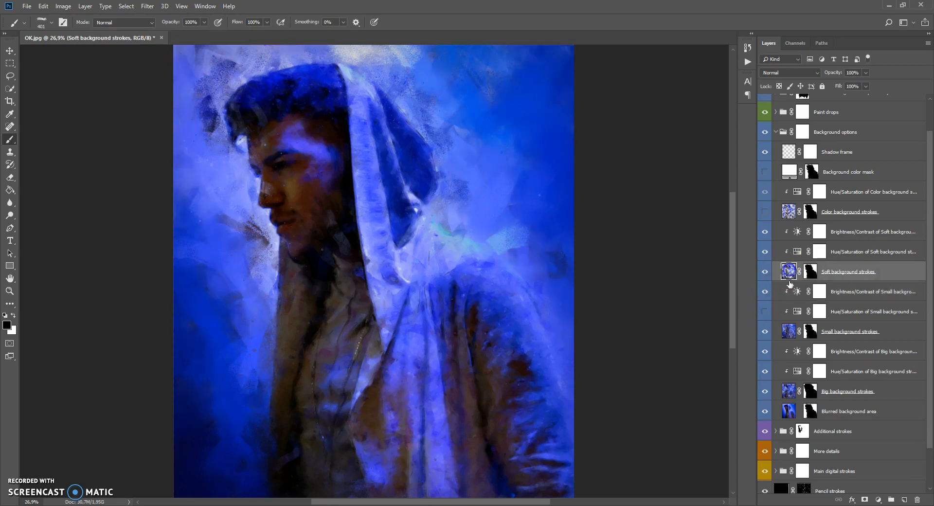
{"action": "left_click", "coordinate": [798, 246]}
{"action": "left_click", "coordinate": [800, 233]}
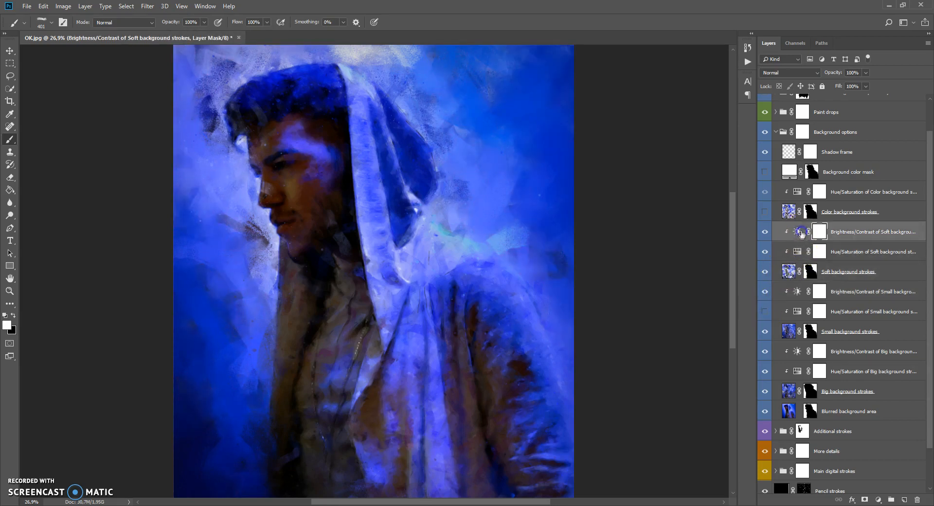
Show the Color background strokes layer and set the hue of its Hue/Saturation adjustment to +157
{"action": "left_click", "coordinate": [794, 220]}
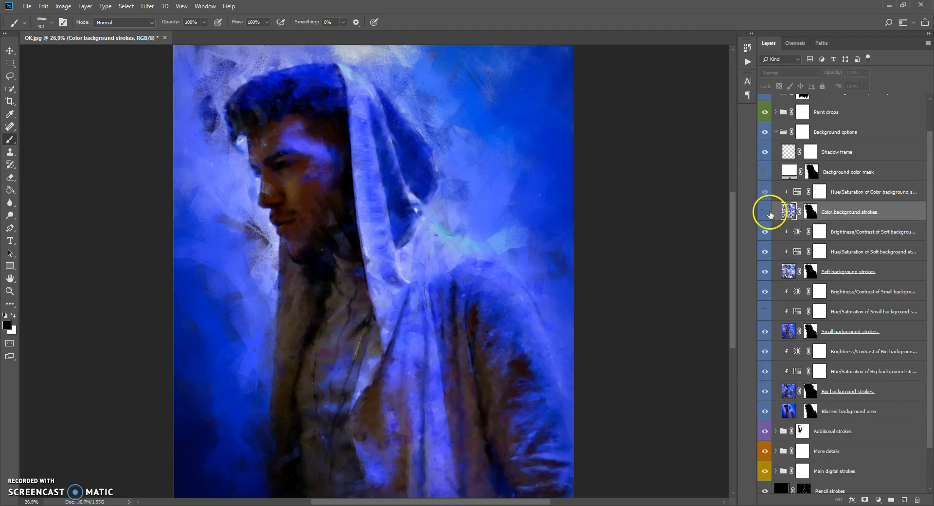
{"action": "left_click", "coordinate": [765, 212]}
{"action": "left_click", "coordinate": [799, 192]}
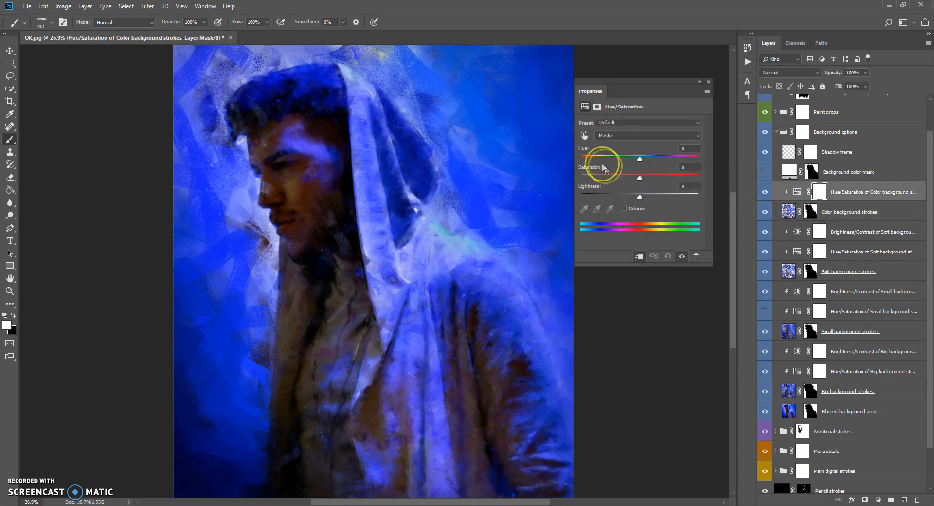
{"action": "mouse_move", "coordinate": [641, 160]}
{"action": "left_mouse_down"}
{"action": "mouse_move", "coordinate": [704, 162]}
{"action": "mouse_move", "coordinate": [680, 163]}
{"action": "mouse_move", "coordinate": [695, 170]}
{"action": "left_mouse_up"}
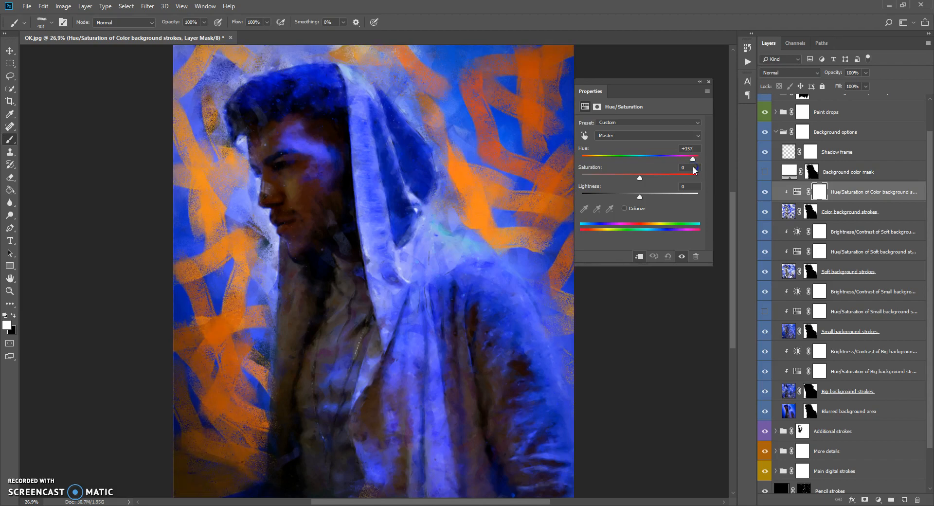
{"action": "left_click", "coordinate": [708, 82]}
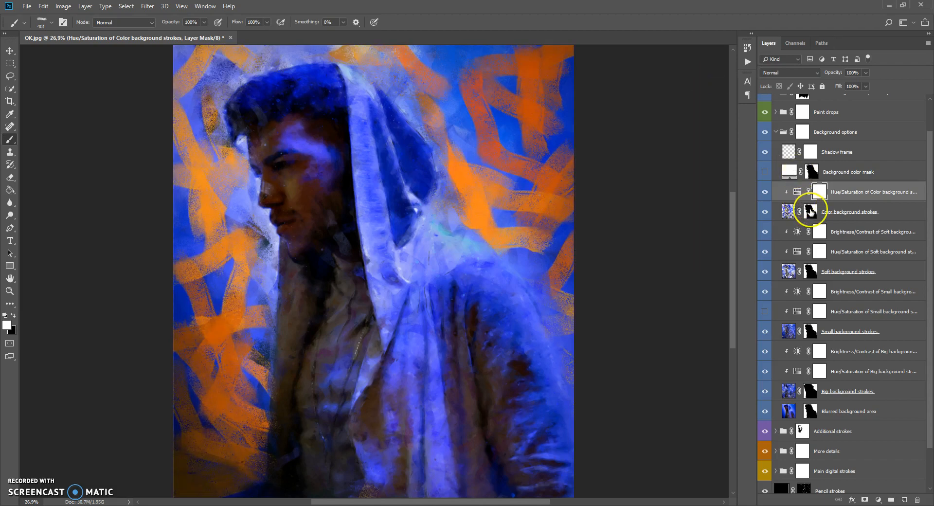
Paint black on the Color background strokes mask with a 2520 px brush to fade the orange strokes around the man
{"action": "left_click", "coordinate": [810, 211]}
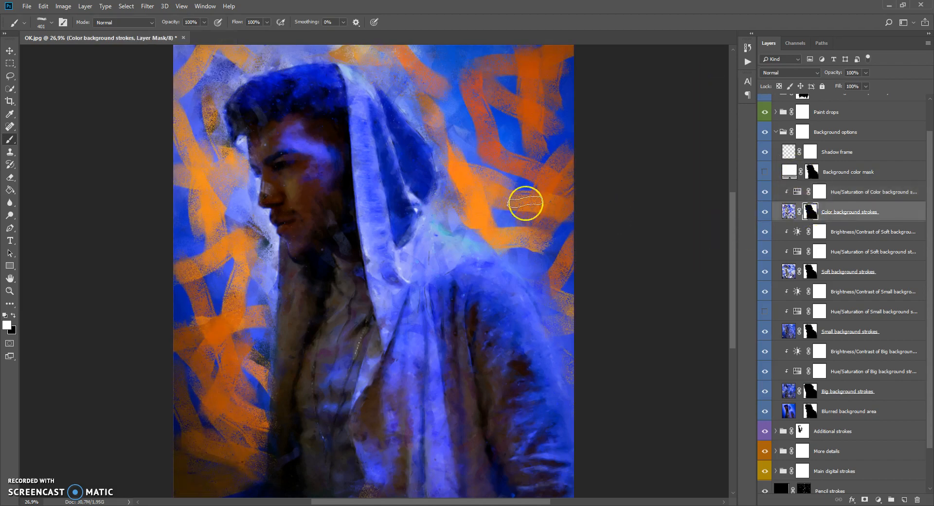
{"action": "right_click", "coordinate": [455, 172]}
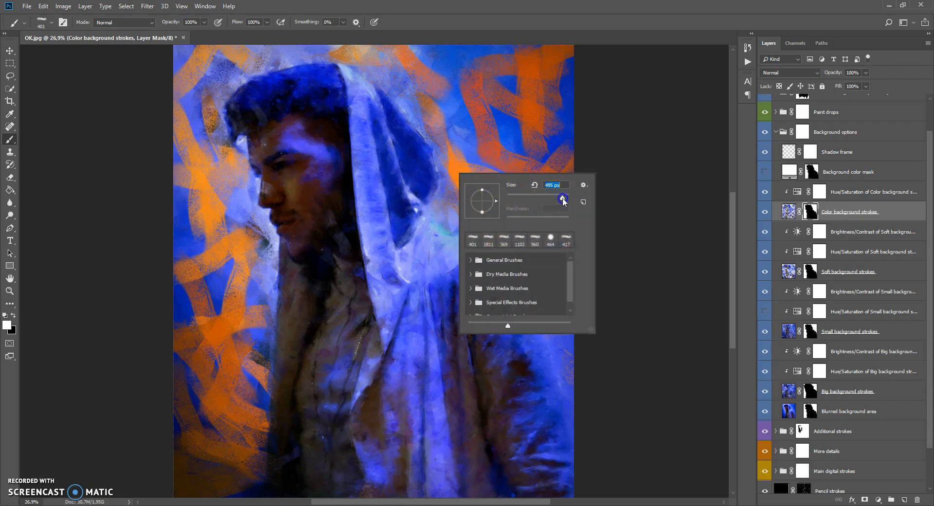
{"action": "key", "text": "Return"}
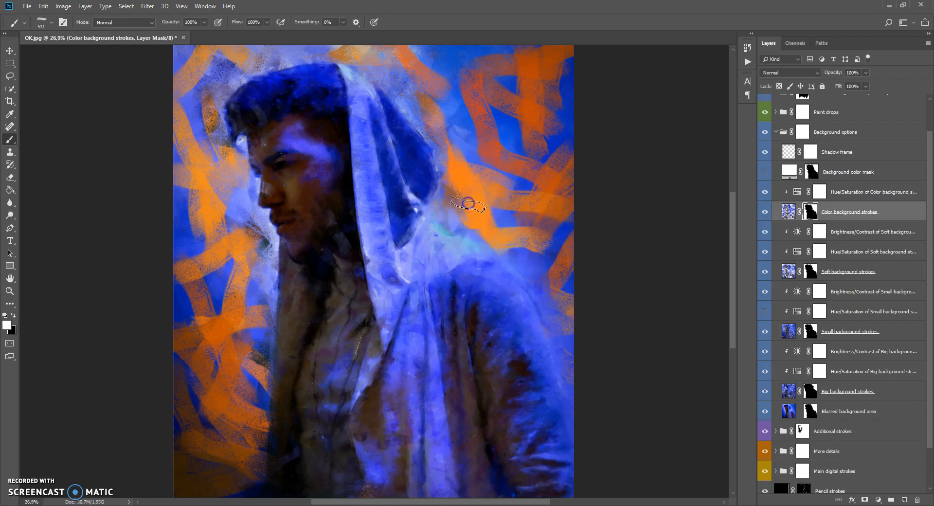
{"action": "right_click", "coordinate": [535, 203]}
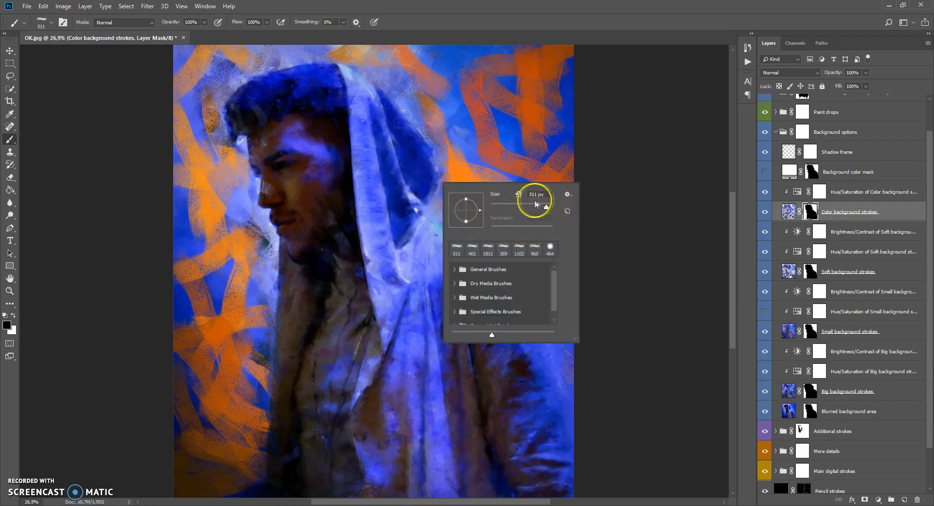
{"action": "key", "text": "Return"}
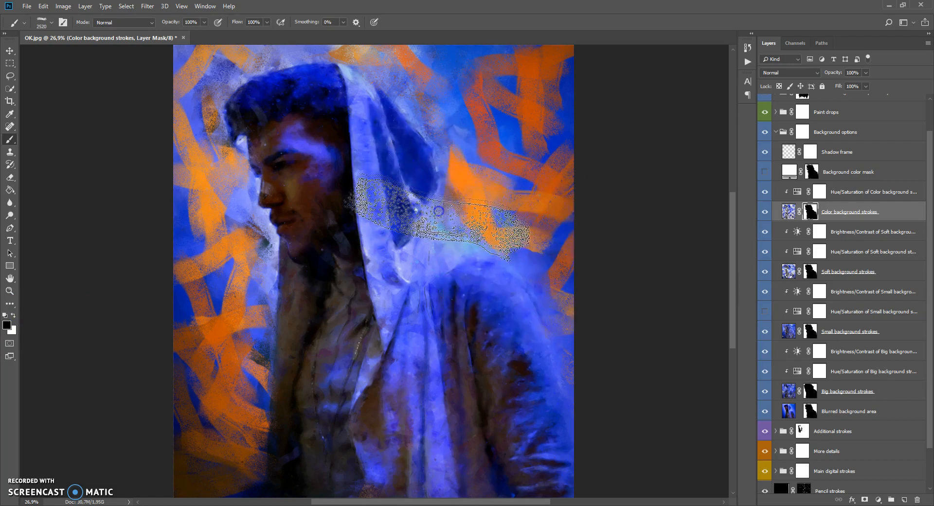
{"action": "mouse_move", "coordinate": [275, 289]}
{"action": "left_mouse_down"}
{"action": "mouse_move", "coordinate": [263, 334]}
{"action": "mouse_move", "coordinate": [222, 381]}
{"action": "mouse_move", "coordinate": [170, 322]}
{"action": "mouse_move", "coordinate": [192, 197]}
{"action": "mouse_move", "coordinate": [167, 149]}
{"action": "mouse_move", "coordinate": [365, 83]}
{"action": "mouse_move", "coordinate": [561, 104]}
{"action": "mouse_move", "coordinate": [574, 273]}
{"action": "mouse_move", "coordinate": [602, 292]}
{"action": "mouse_move", "coordinate": [464, 331]}
{"action": "mouse_move", "coordinate": [263, 407]}
{"action": "mouse_move", "coordinate": [325, 451]}
{"action": "left_mouse_up"}
{"action": "scroll", "coordinate": [428, 271], "scroll_direction": "down", "scroll_amount": 3}
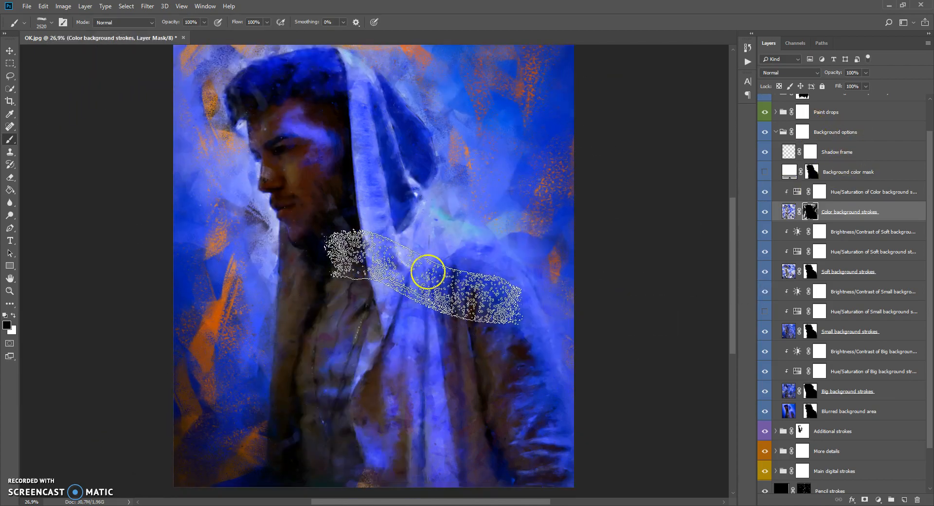
{"action": "scroll", "coordinate": [437, 264], "scroll_direction": "up", "scroll_amount": 2}
Toggle the masked Color background strokes layer to compare the faded orange strokes, leaving the layer hidden
{"action": "left_click", "coordinate": [765, 212]}
{"action": "left_click", "coordinate": [764, 212]}
{"action": "left_click", "coordinate": [764, 213]}
{"action": "left_click", "coordinate": [765, 213]}
{"action": "scroll", "coordinate": [765, 216], "scroll_direction": "down", "scroll_amount": 1}
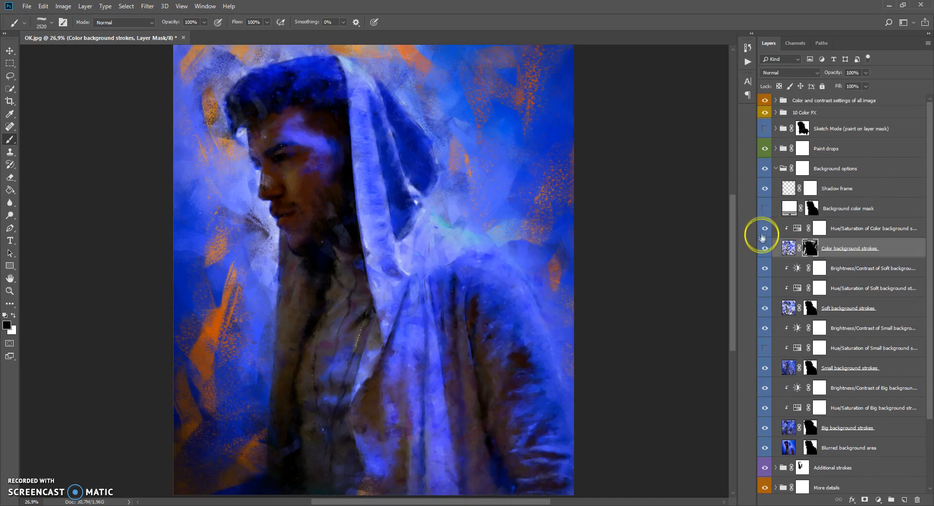
{"action": "left_click", "coordinate": [764, 187]}
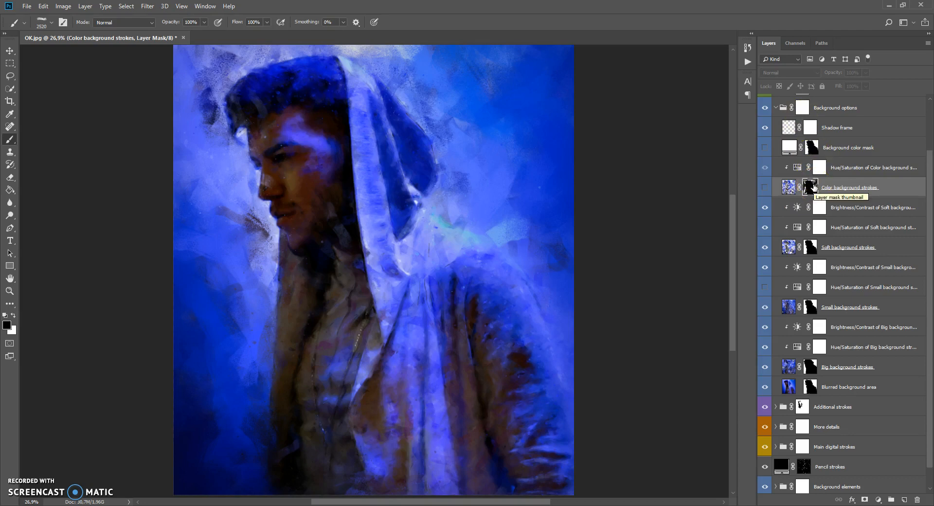
Select the Soft background strokes mask and toggle the Small background strokes layer to compare it, leaving it visible
{"action": "left_click", "coordinate": [813, 250]}
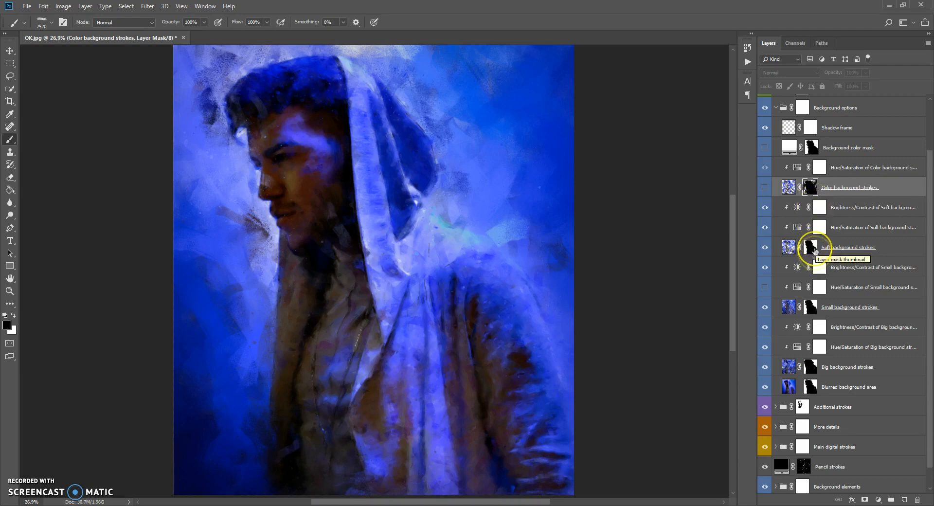
{"action": "left_click", "coordinate": [780, 309]}
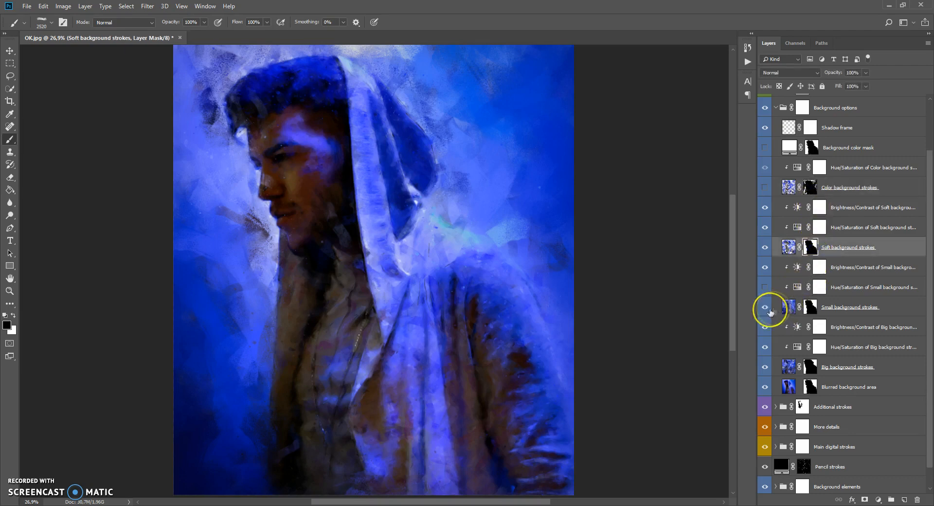
{"action": "left_click", "coordinate": [764, 308]}
{"action": "left_click", "coordinate": [765, 307]}
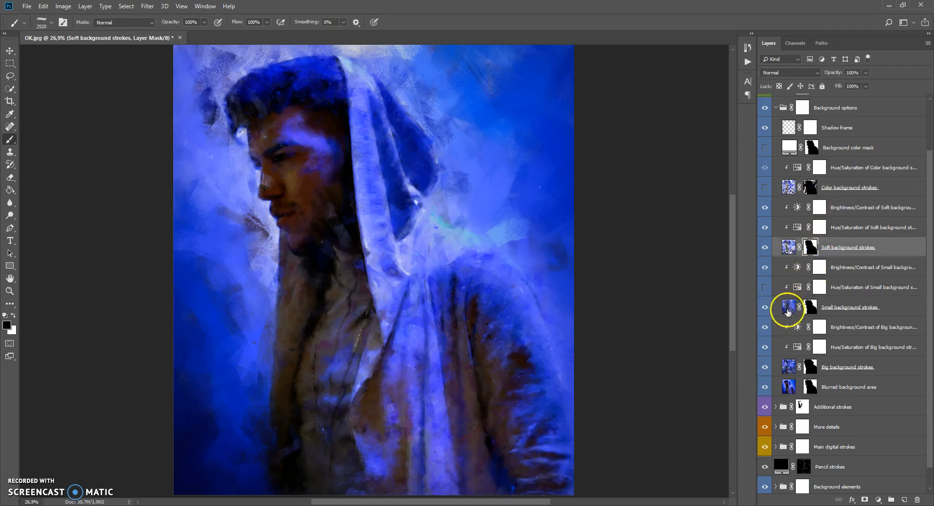
Paint white on the Small background strokes mask with a 1102 px brush to blend the strokes over the man's lower jacket
{"action": "left_click", "coordinate": [807, 308]}
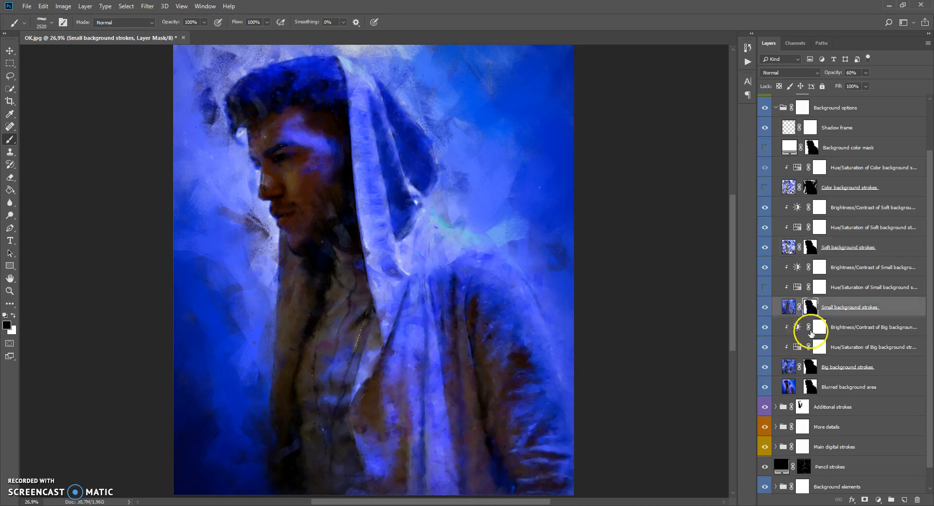
{"action": "left_click_drag", "start_coordinate": [809, 285], "coordinate": [20, 197]}
{"action": "mouse_move", "coordinate": [18, 319]}
{"action": "left_mouse_down"}
{"action": "mouse_move", "coordinate": [11, 314]}
{"action": "mouse_move", "coordinate": [700, 271]}
{"action": "mouse_move", "coordinate": [817, 310]}
{"action": "left_mouse_up"}
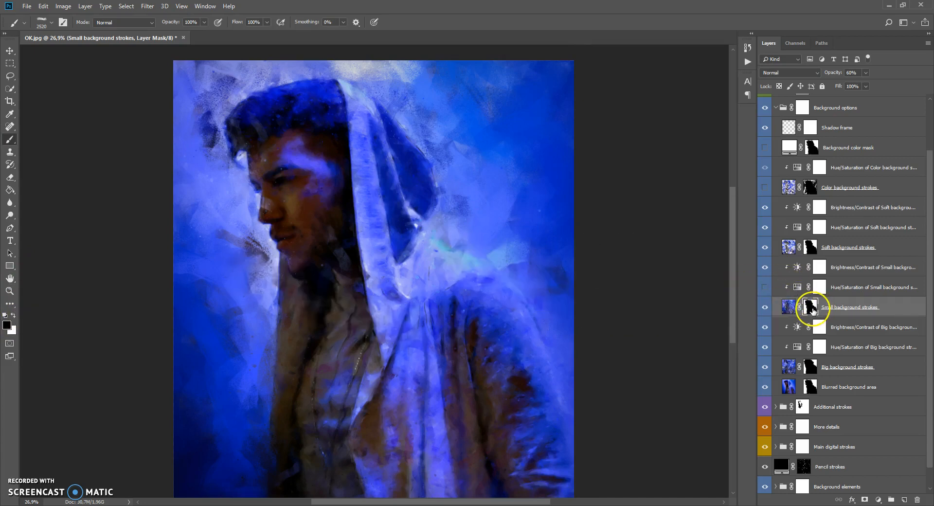
{"action": "mouse_move", "coordinate": [9, 209]}
{"action": "left_mouse_down"}
{"action": "mouse_move", "coordinate": [721, 335]}
{"action": "mouse_move", "coordinate": [816, 323]}
{"action": "mouse_move", "coordinate": [525, 250]}
{"action": "mouse_move", "coordinate": [13, 294]}
{"action": "left_mouse_up"}
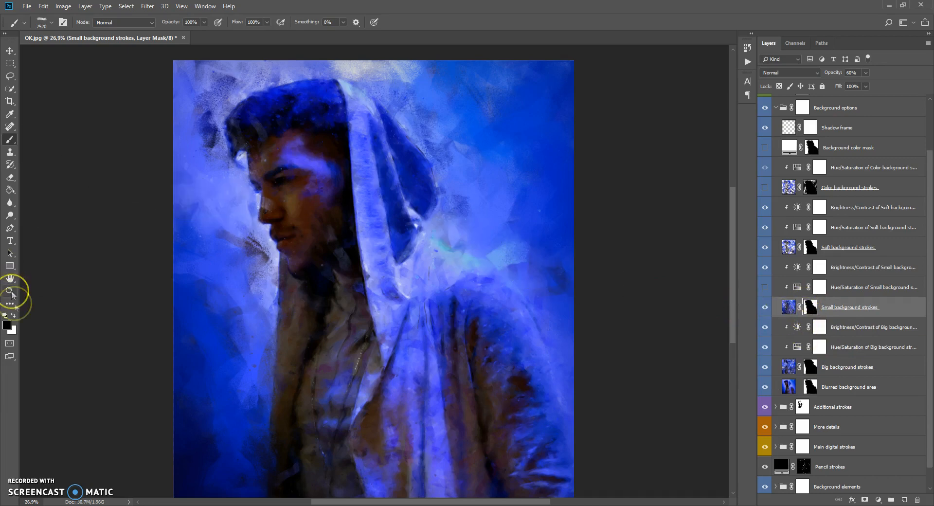
{"action": "left_click", "coordinate": [14, 316]}
{"action": "right_click", "coordinate": [481, 168]}
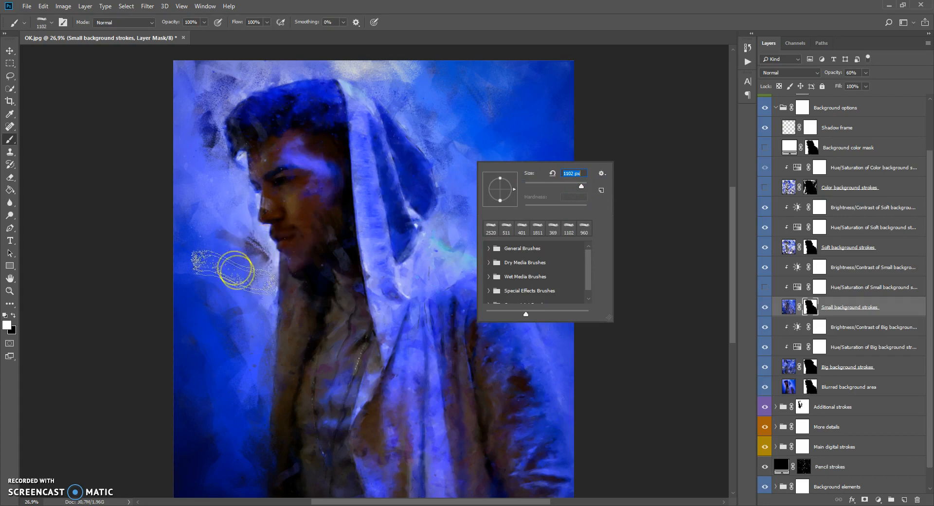
{"action": "left_click", "coordinate": [244, 275]}
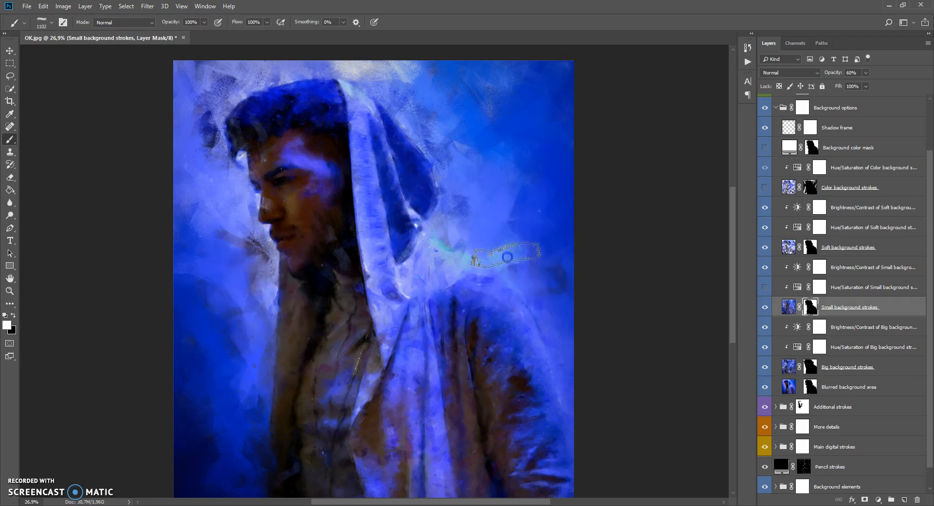
{"action": "scroll", "coordinate": [555, 395], "scroll_direction": "down", "scroll_amount": 1}
{"action": "scroll", "coordinate": [554, 395], "scroll_direction": "down", "scroll_amount": 5}
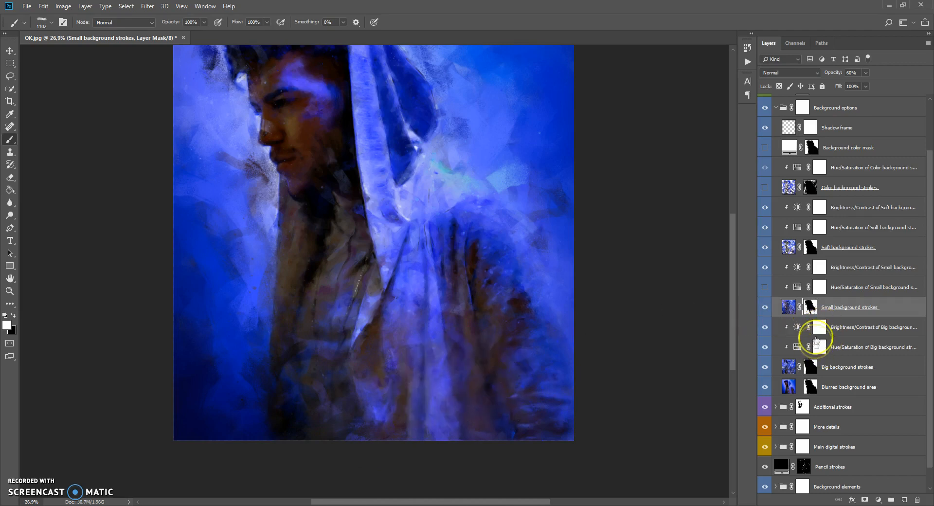
Paint white on the Big background strokes mask across the lower jacket and around its sleeve
{"action": "left_click", "coordinate": [811, 367]}
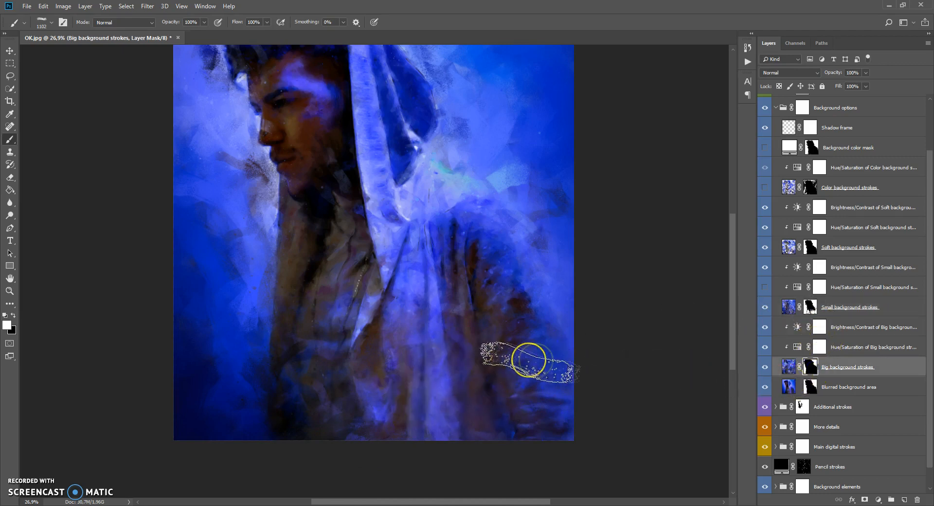
{"action": "mouse_move", "coordinate": [502, 353]}
{"action": "left_mouse_down"}
{"action": "mouse_move", "coordinate": [405, 393]}
{"action": "mouse_move", "coordinate": [435, 421]}
{"action": "mouse_move", "coordinate": [370, 446]}
{"action": "mouse_move", "coordinate": [317, 398]}
{"action": "mouse_move", "coordinate": [299, 362]}
{"action": "left_mouse_up"}
{"action": "mouse_move", "coordinate": [283, 319]}
{"action": "left_mouse_down"}
{"action": "mouse_move", "coordinate": [270, 343]}
{"action": "mouse_move", "coordinate": [335, 317]}
{"action": "mouse_move", "coordinate": [426, 315]}
{"action": "mouse_move", "coordinate": [455, 344]}
{"action": "mouse_move", "coordinate": [509, 294]}
{"action": "mouse_move", "coordinate": [521, 223]}
{"action": "left_mouse_up"}
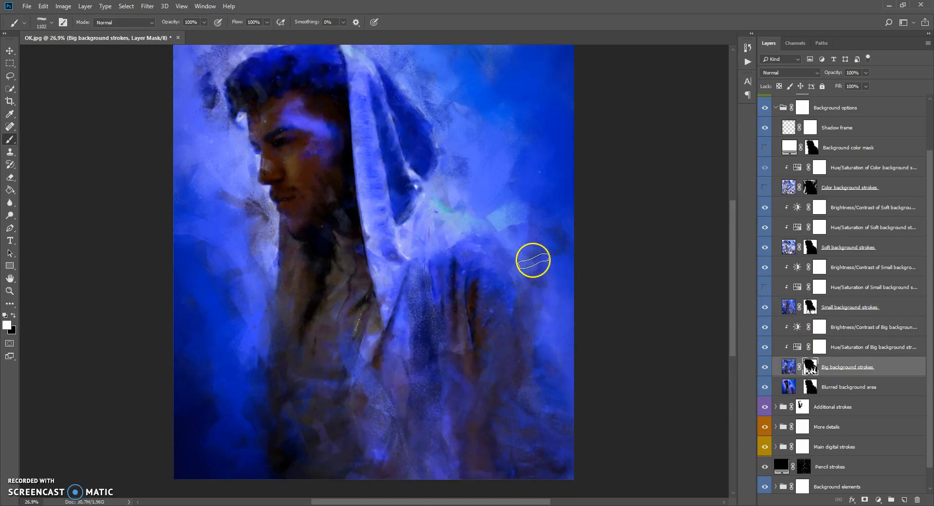
{"action": "scroll", "coordinate": [533, 260], "scroll_direction": "up", "scroll_amount": 2}
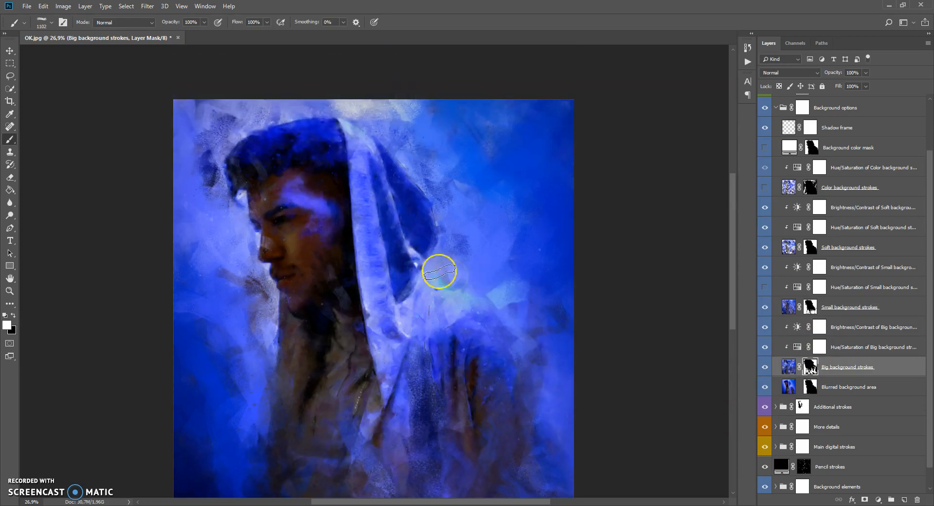
{"action": "scroll", "coordinate": [479, 331], "scroll_direction": "down", "scroll_amount": 1}
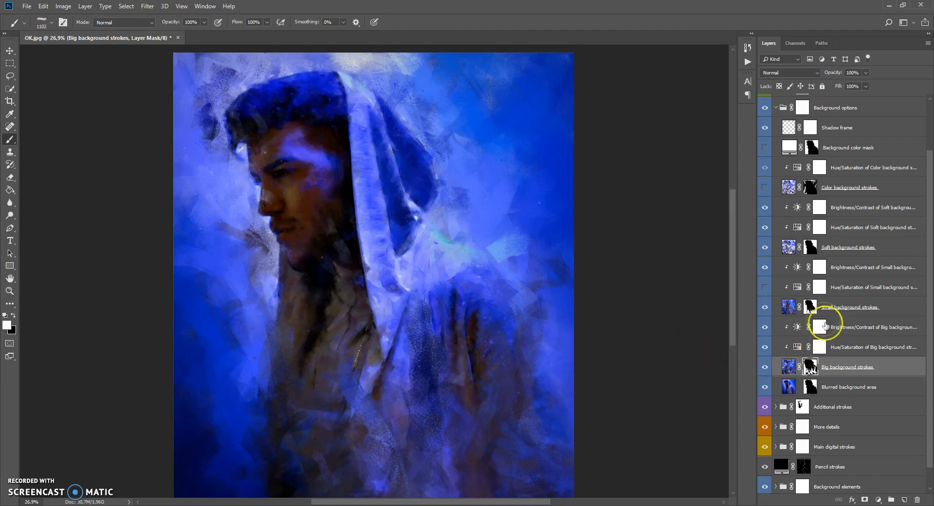
Paint black on the Small and Big background strokes masks to restore parts of the jacket around the chest
{"action": "left_click", "coordinate": [808, 311]}
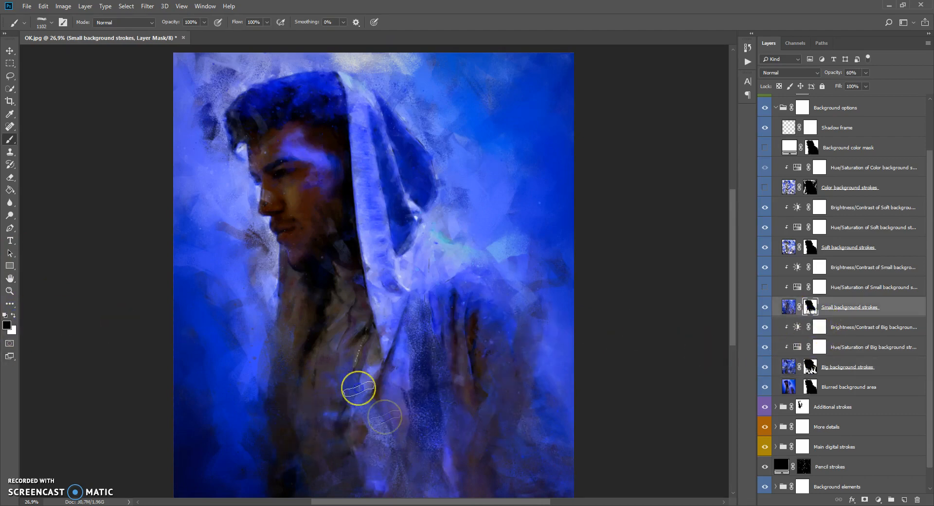
{"action": "left_click", "coordinate": [811, 367]}
{"action": "scroll", "coordinate": [428, 323], "scroll_direction": "down", "scroll_amount": 2}
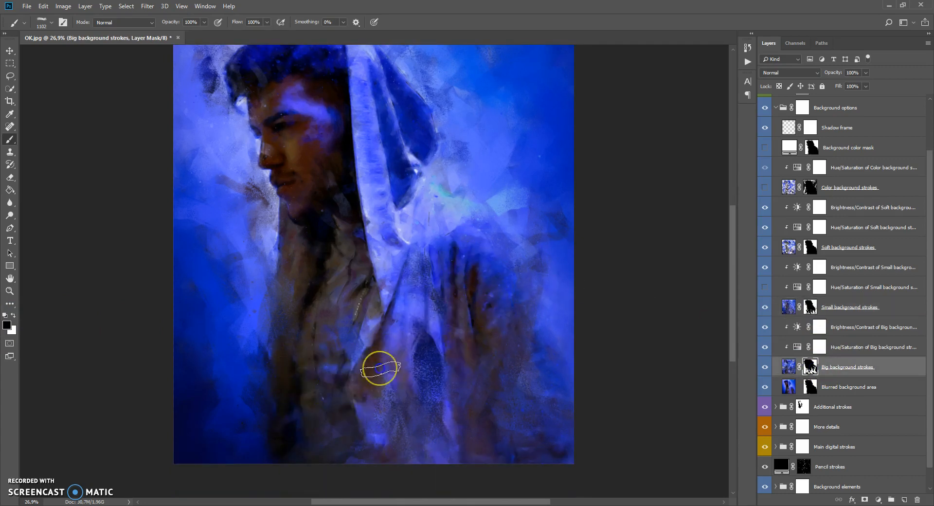
{"action": "scroll", "coordinate": [458, 292], "scroll_direction": "up", "scroll_amount": 2}
Paint white on the Small background strokes mask over the hair, neck and hood to blend strokes into the figure
{"action": "left_click", "coordinate": [809, 313]}
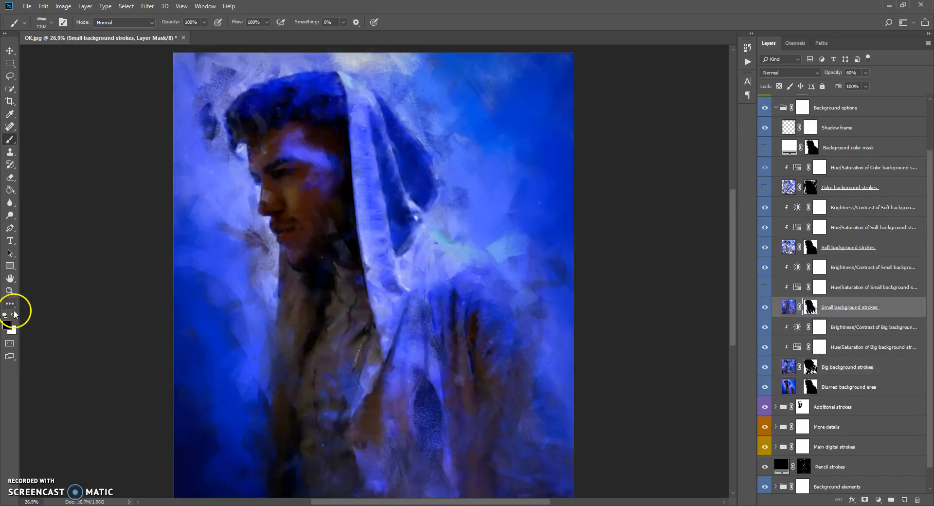
{"action": "left_click_drag", "start_coordinate": [394, 221], "coordinate": [393, 252]}
{"action": "scroll", "coordinate": [360, 295], "scroll_direction": "up", "scroll_amount": 2}
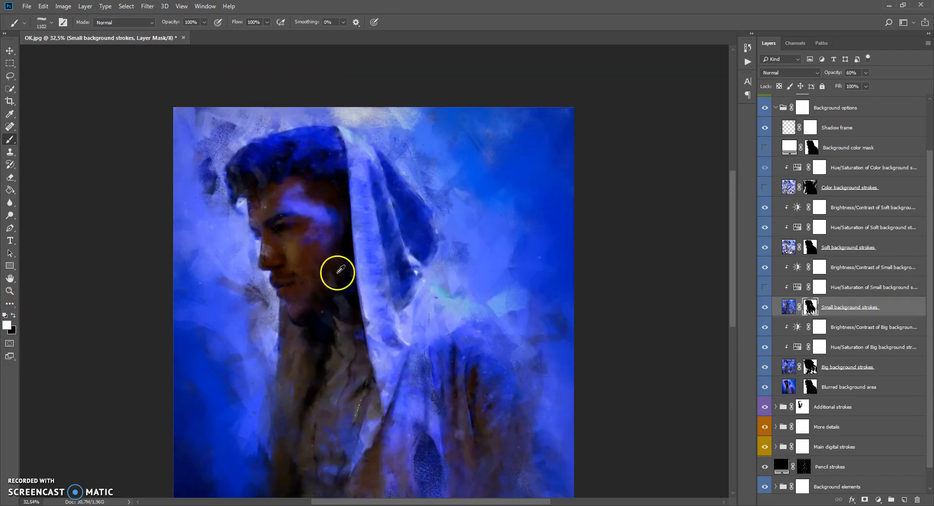
{"action": "scroll", "coordinate": [338, 273], "scroll_direction": "up", "scroll_amount": 3}
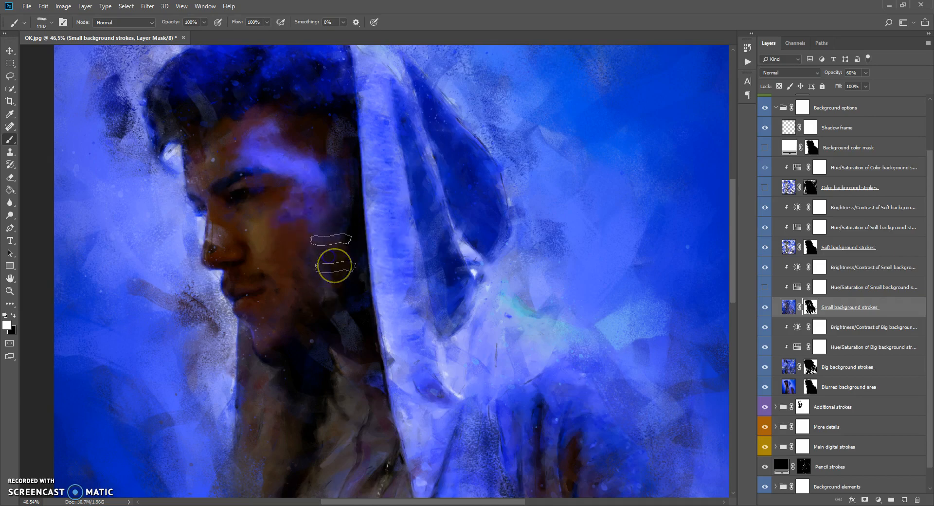
{"action": "left_click", "coordinate": [281, 106]}
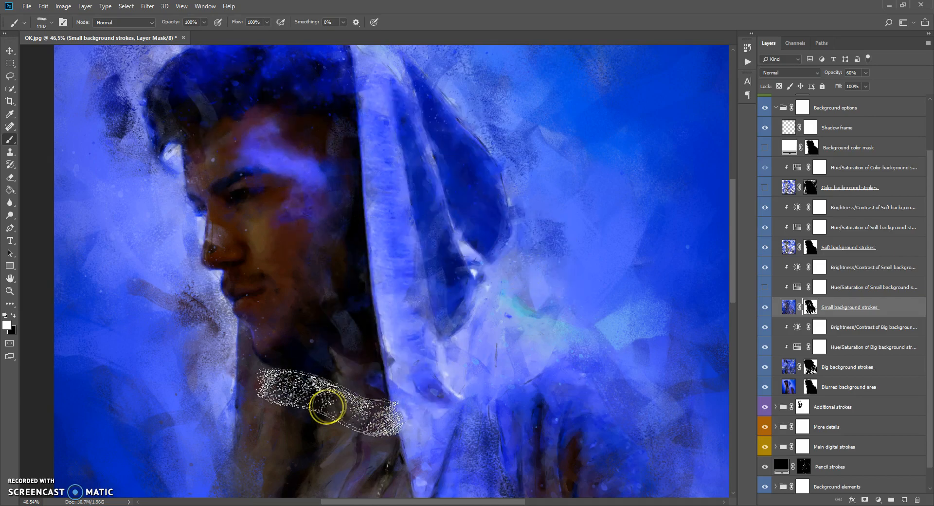
{"action": "scroll", "coordinate": [296, 326], "scroll_direction": "down", "scroll_amount": 5}
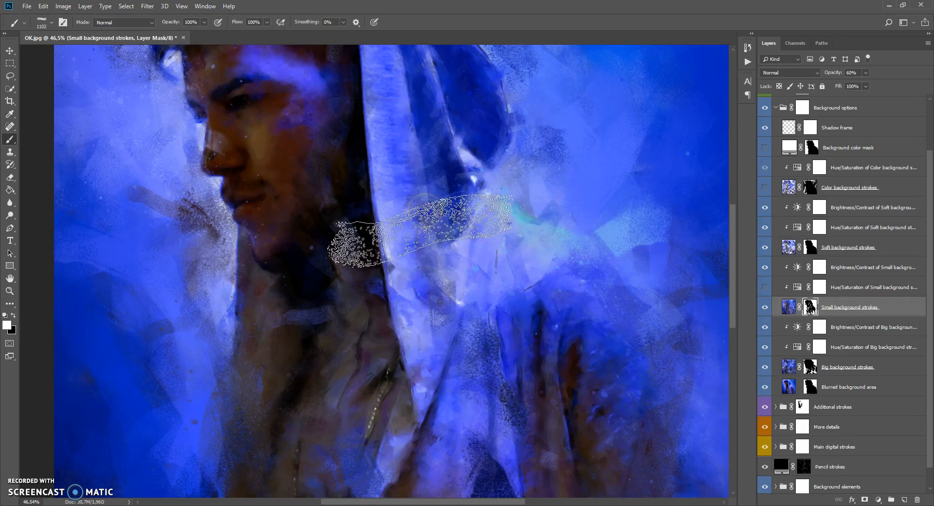
{"action": "scroll", "coordinate": [420, 257], "scroll_direction": "up", "scroll_amount": 6}
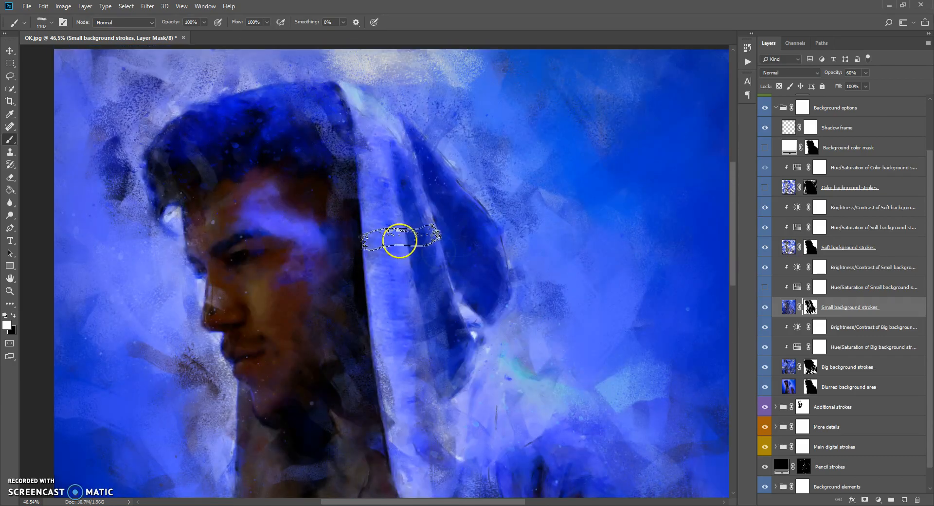
{"action": "scroll", "coordinate": [455, 225], "scroll_direction": "down", "scroll_amount": 3}
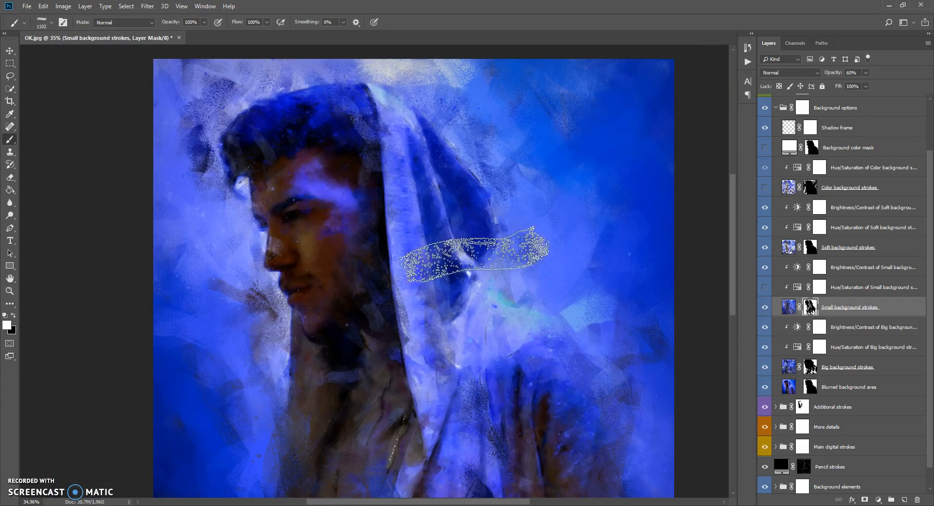
{"action": "scroll", "coordinate": [537, 367], "scroll_direction": "down", "scroll_amount": 3}
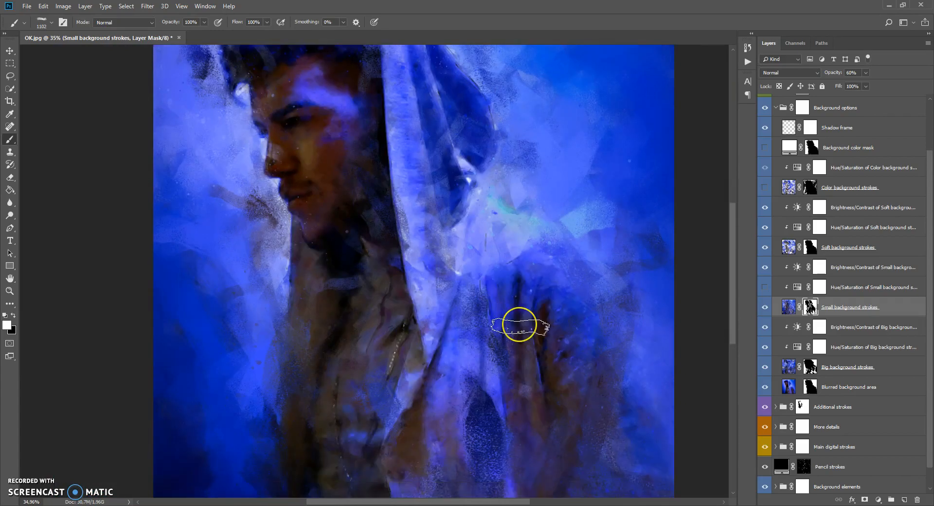
Examine the blended strokes across the face, hood and jacket at several magnifications
{"action": "scroll", "coordinate": [520, 325], "scroll_direction": "up", "scroll_amount": 2}
{"action": "scroll", "coordinate": [520, 325], "scroll_direction": "up", "scroll_amount": 2}
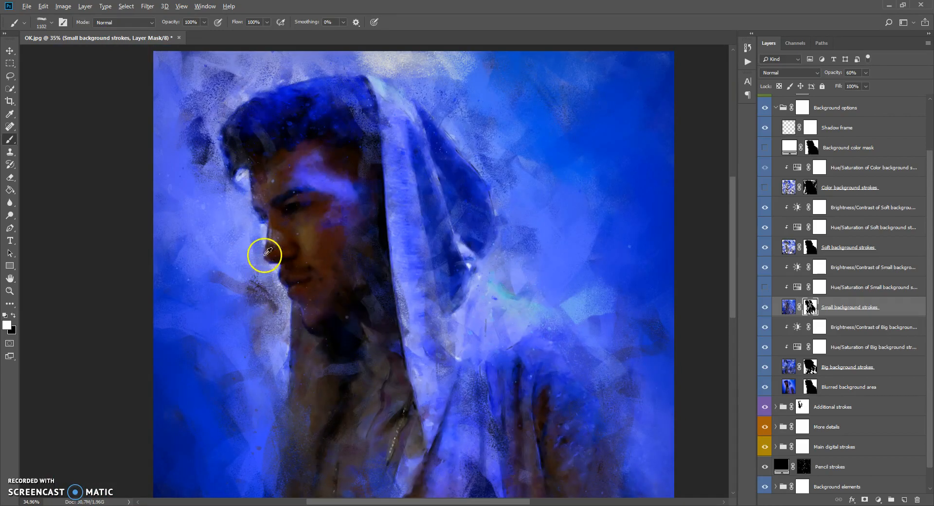
{"action": "scroll", "coordinate": [277, 256], "scroll_direction": "up", "scroll_amount": 3}
{"action": "scroll", "coordinate": [277, 257], "scroll_direction": "down", "scroll_amount": 8}
{"action": "scroll", "coordinate": [396, 210], "scroll_direction": "up", "scroll_amount": 8}
{"action": "left_click_drag", "start_coordinate": [348, 209], "coordinate": [370, 290]}
{"action": "scroll", "coordinate": [490, 190], "scroll_direction": "down", "scroll_amount": 8}
{"action": "scroll", "coordinate": [490, 190], "scroll_direction": "up", "scroll_amount": 2}
{"action": "scroll", "coordinate": [493, 187], "scroll_direction": "up", "scroll_amount": 2}
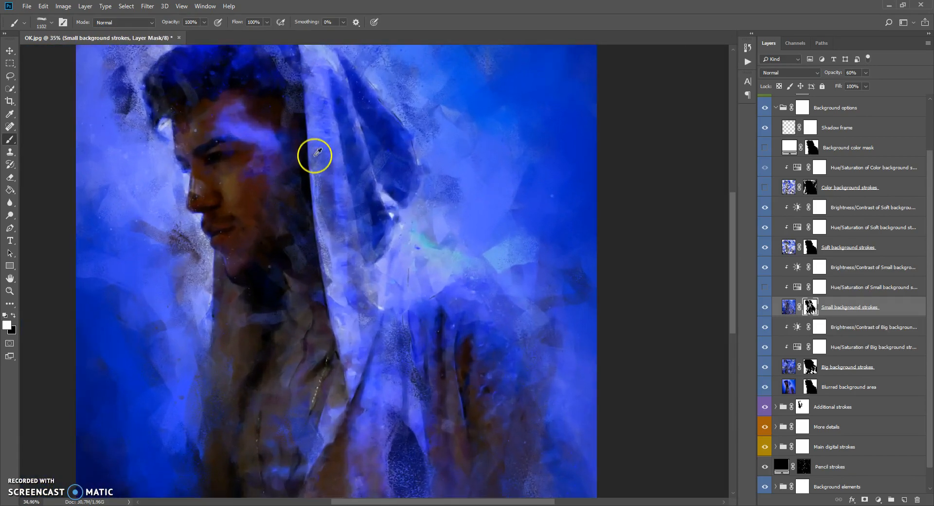
{"action": "scroll", "coordinate": [312, 157], "scroll_direction": "up", "scroll_amount": 2}
{"action": "scroll", "coordinate": [364, 166], "scroll_direction": "down", "scroll_amount": 3}
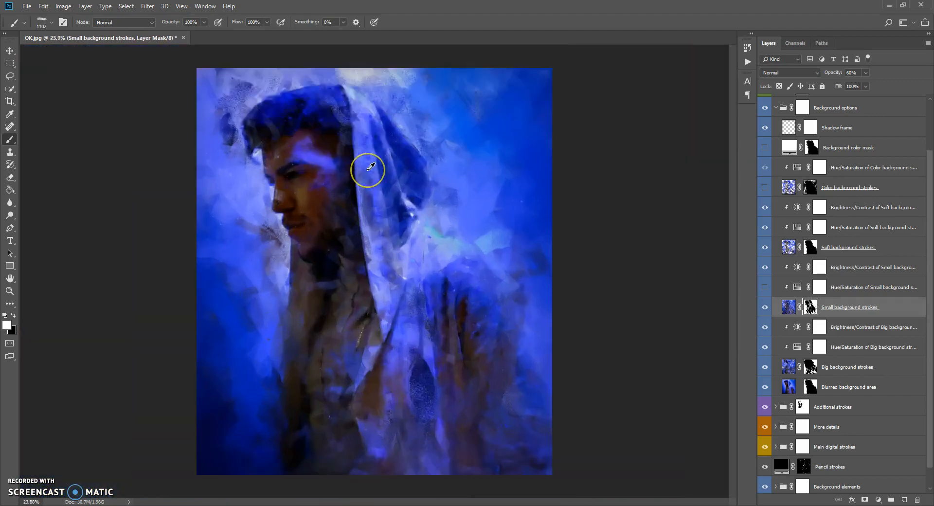
{"action": "scroll", "coordinate": [371, 167], "scroll_direction": "down", "scroll_amount": 1}
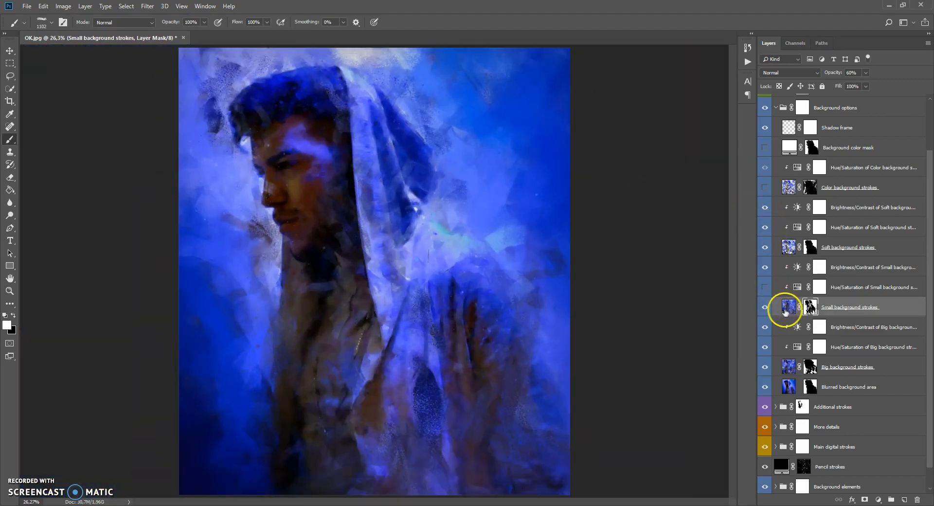
Toggle the Small and Big background strokes layers to compare their painted effect, leaving both visible
{"action": "left_click", "coordinate": [766, 310]}
{"action": "left_click", "coordinate": [765, 310]}
{"action": "left_click", "coordinate": [764, 309]}
{"action": "left_click", "coordinate": [764, 309]}
{"action": "left_click", "coordinate": [765, 369]}
{"action": "left_click", "coordinate": [766, 370]}
Select the Background color mask layer and make it visible behind the man
{"action": "scroll", "coordinate": [798, 233], "scroll_direction": "up", "scroll_amount": 2}
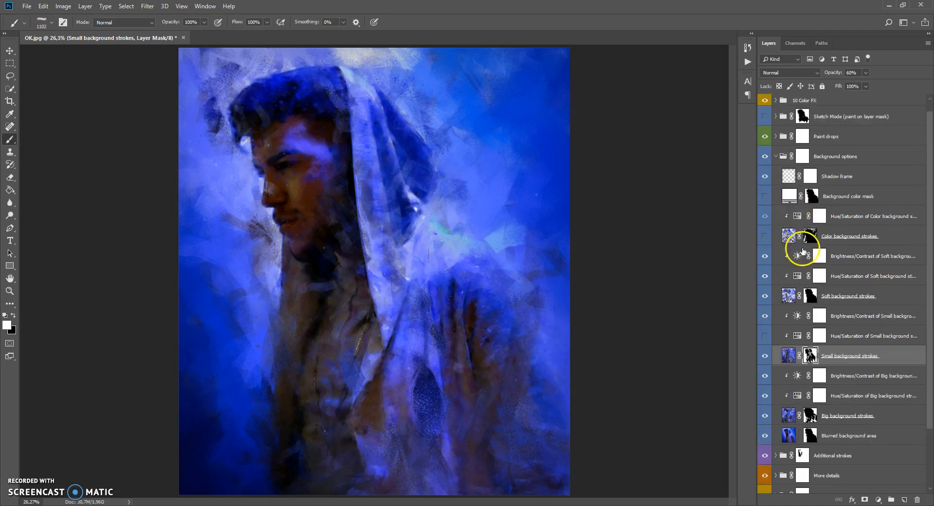
{"action": "left_click", "coordinate": [785, 237]}
{"action": "left_click", "coordinate": [788, 196]}
{"action": "scroll", "coordinate": [794, 229], "scroll_direction": "up", "scroll_amount": 1}
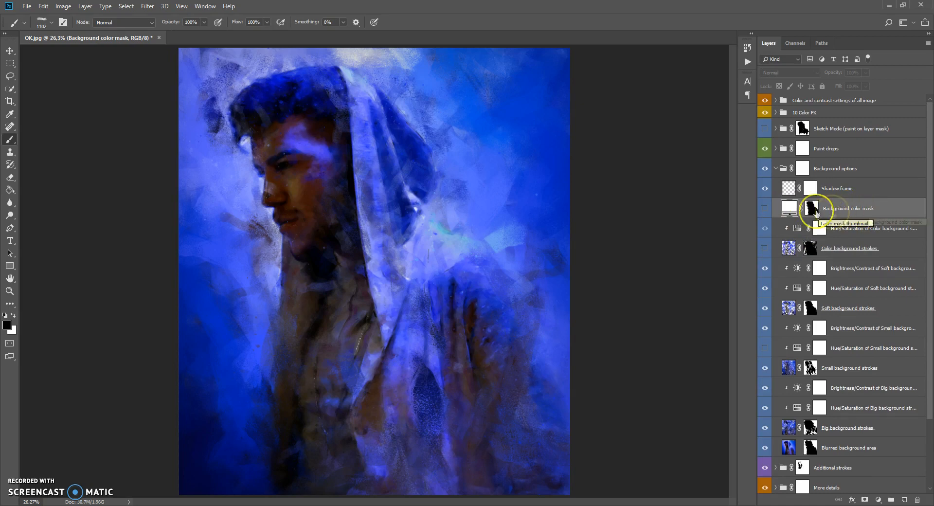
{"action": "left_click", "coordinate": [765, 209]}
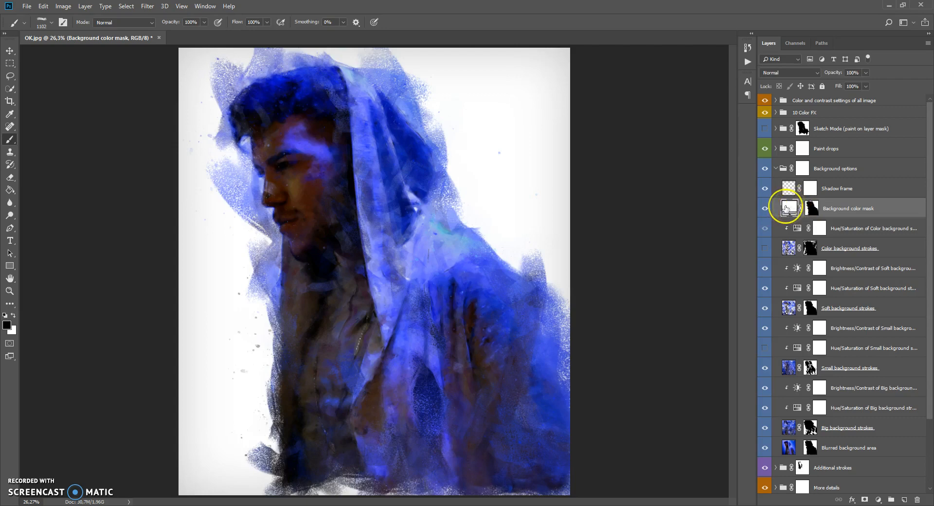
Open the Background color mask's fill color and preview several shades, including blue #505de8 sampled from the hood
{"action": "double_click", "coordinate": [789, 208]}
{"action": "left_click_drag", "start_coordinate": [626, 236], "coordinate": [638, 153]}
{"action": "left_click", "coordinate": [649, 183]}
{"action": "left_click_drag", "start_coordinate": [650, 186], "coordinate": [654, 258]}
{"action": "left_click_drag", "start_coordinate": [627, 228], "coordinate": [385, 220]}
{"action": "left_click", "coordinate": [427, 230]}
{"action": "left_click", "coordinate": [383, 179]}
{"action": "left_click", "coordinate": [380, 134]}
{"action": "left_click", "coordinate": [480, 334]}
{"action": "left_click", "coordinate": [517, 351]}
{"action": "left_click", "coordinate": [438, 216]}
{"action": "left_click", "coordinate": [416, 188]}
{"action": "left_click", "coordinate": [380, 188]}
{"action": "left_click", "coordinate": [389, 142]}
{"action": "left_click", "coordinate": [374, 163]}
{"action": "left_click", "coordinate": [394, 169]}
{"action": "left_click", "coordinate": [376, 154]}
{"action": "left_click", "coordinate": [370, 163]}
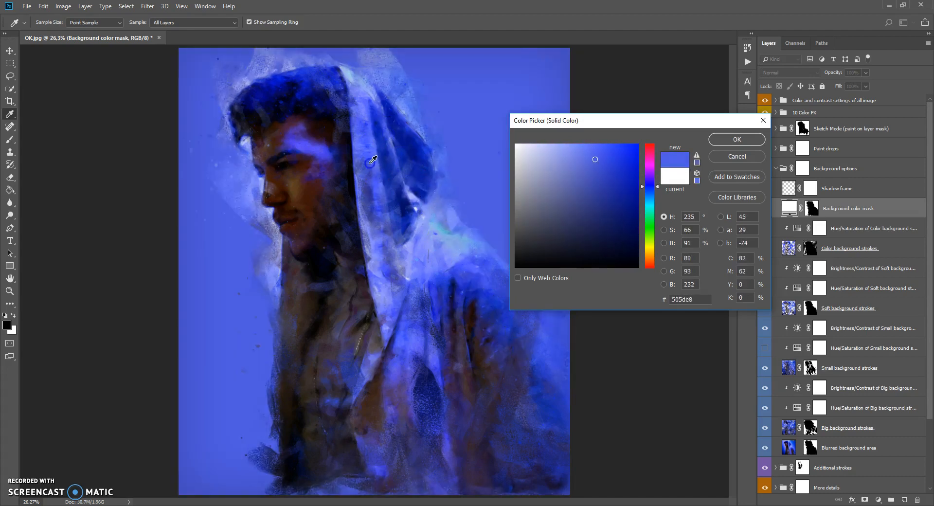
Sample further colors from the painting and set the Background color mask's fill to a dark blue from the hood's lower back edge
{"action": "left_click", "coordinate": [400, 198]}
{"action": "left_click", "coordinate": [393, 231]}
{"action": "left_click", "coordinate": [369, 289]}
{"action": "left_click", "coordinate": [380, 341]}
{"action": "left_click", "coordinate": [373, 302]}
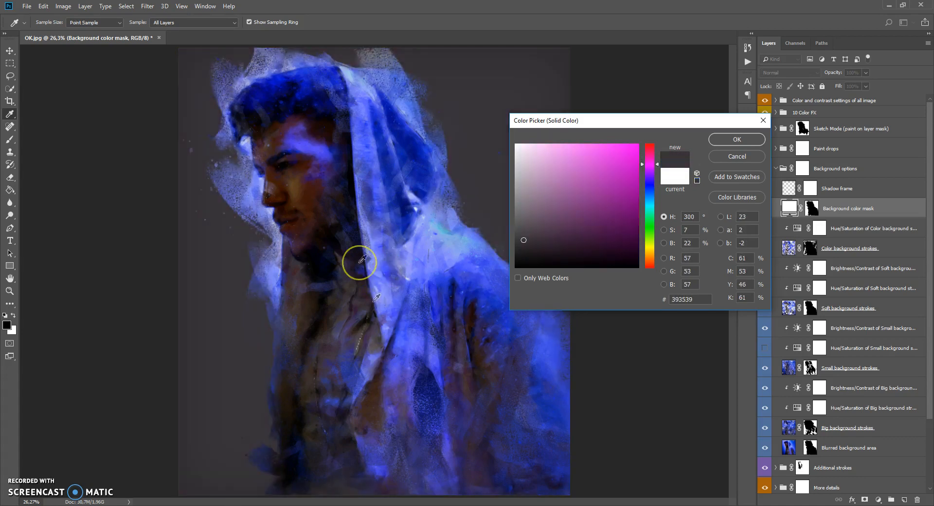
{"action": "left_click", "coordinate": [312, 183]}
{"action": "left_click", "coordinate": [344, 167]}
{"action": "left_click", "coordinate": [442, 222]}
{"action": "left_click", "coordinate": [418, 228]}
{"action": "left_click", "coordinate": [735, 139]}
{"action": "key", "text": "b"}
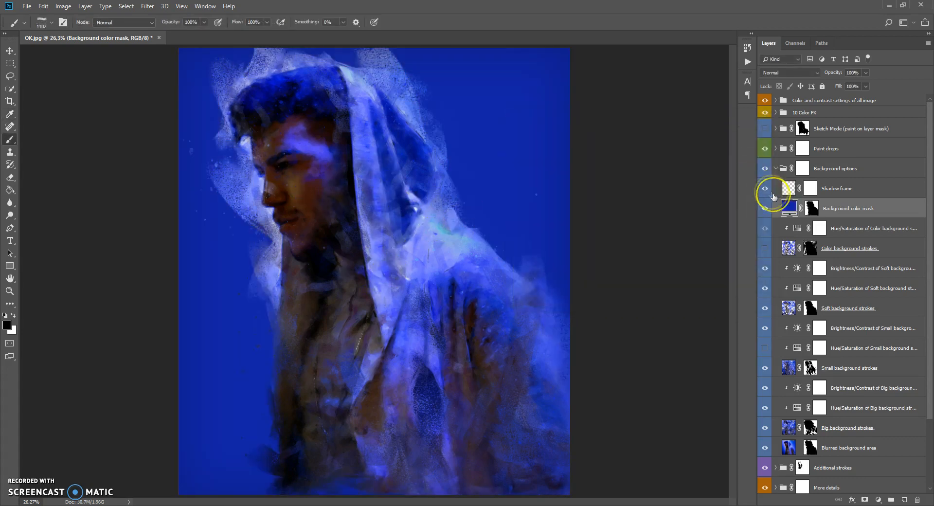
Paint white on the Background color mask's layer mask with a 2165 px brush behind the man's hood and shoulder
{"action": "left_click", "coordinate": [811, 208]}
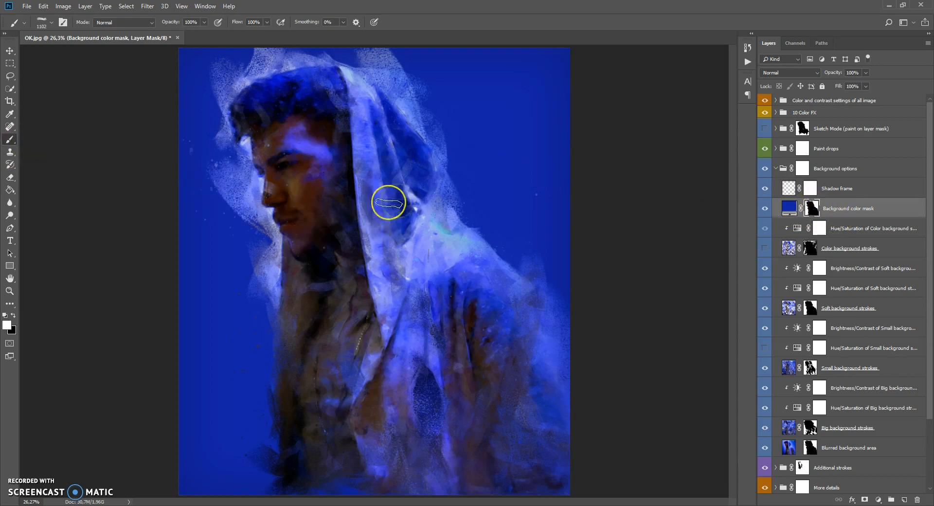
{"action": "right_click", "coordinate": [431, 182]}
{"action": "left_click_drag", "start_coordinate": [537, 213], "coordinate": [539, 208]}
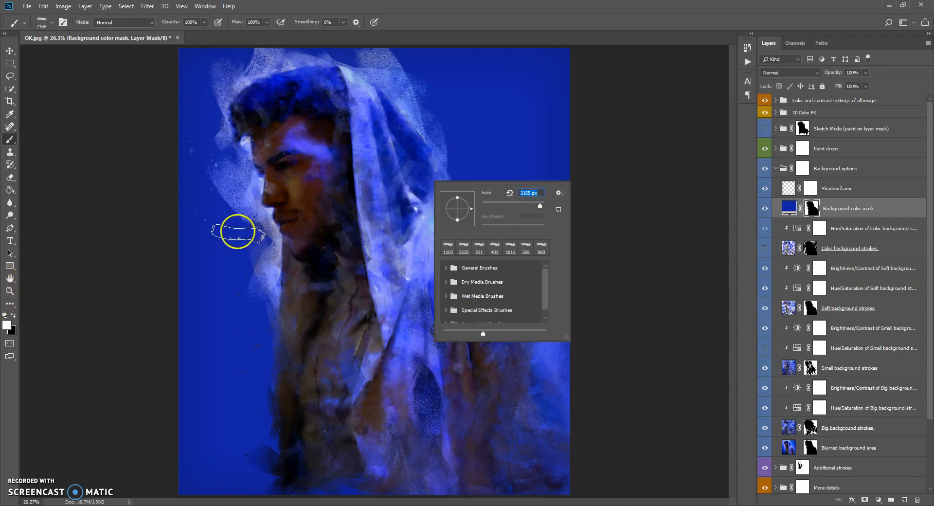
{"action": "left_click", "coordinate": [242, 233]}
{"action": "left_click", "coordinate": [465, 221]}
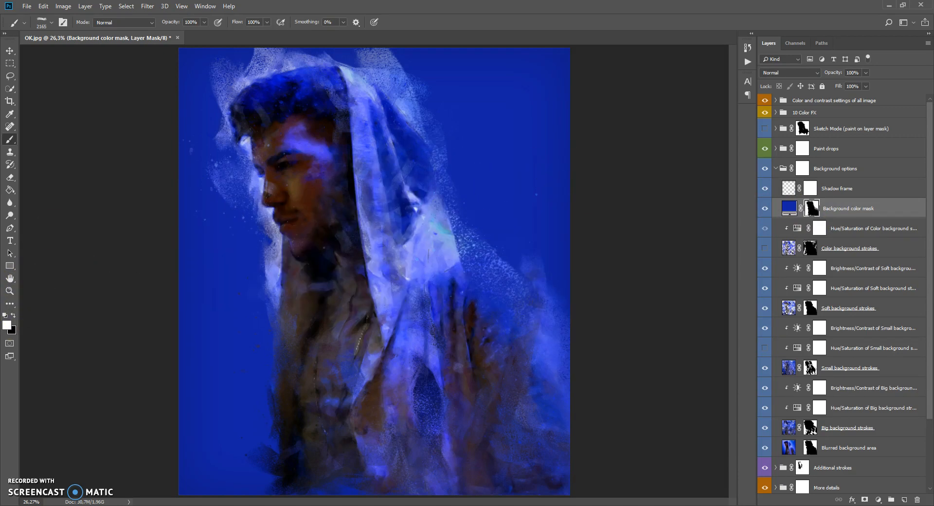
{"action": "mouse_move", "coordinate": [496, 308]}
{"action": "left_mouse_down"}
{"action": "mouse_move", "coordinate": [509, 244]}
{"action": "mouse_move", "coordinate": [563, 219]}
{"action": "left_mouse_up"}
Paint black on the Background color mask's layer mask, resizing the brush to 1102 px, to reveal blue strokes on both sides of the man
{"action": "right_click", "coordinate": [470, 195]}
{"action": "left_click_drag", "start_coordinate": [578, 220], "coordinate": [574, 221]}
{"action": "mouse_move", "coordinate": [462, 167]}
{"action": "left_mouse_down"}
{"action": "mouse_move", "coordinate": [477, 216]}
{"action": "mouse_move", "coordinate": [514, 222]}
{"action": "mouse_move", "coordinate": [519, 164]}
{"action": "left_mouse_up"}
{"action": "right_click", "coordinate": [515, 179]}
{"action": "left_click_drag", "start_coordinate": [617, 203], "coordinate": [621, 204]}
{"action": "mouse_move", "coordinate": [555, 148]}
{"action": "left_mouse_down"}
{"action": "mouse_move", "coordinate": [540, 132]}
{"action": "mouse_move", "coordinate": [579, 152]}
{"action": "mouse_move", "coordinate": [530, 199]}
{"action": "mouse_move", "coordinate": [516, 158]}
{"action": "mouse_move", "coordinate": [490, 194]}
{"action": "left_mouse_up"}
{"action": "mouse_move", "coordinate": [260, 311]}
{"action": "left_mouse_down"}
{"action": "mouse_move", "coordinate": [213, 316]}
{"action": "mouse_move", "coordinate": [177, 364]}
{"action": "mouse_move", "coordinate": [255, 265]}
{"action": "mouse_move", "coordinate": [227, 396]}
{"action": "mouse_move", "coordinate": [212, 417]}
{"action": "mouse_move", "coordinate": [438, 264]}
{"action": "mouse_move", "coordinate": [261, 286]}
{"action": "mouse_move", "coordinate": [350, 264]}
{"action": "mouse_move", "coordinate": [255, 357]}
{"action": "mouse_move", "coordinate": [208, 319]}
{"action": "left_mouse_up"}
{"action": "mouse_move", "coordinate": [530, 228]}
{"action": "left_mouse_down"}
{"action": "mouse_move", "coordinate": [514, 275]}
{"action": "mouse_move", "coordinate": [532, 198]}
{"action": "left_mouse_up"}
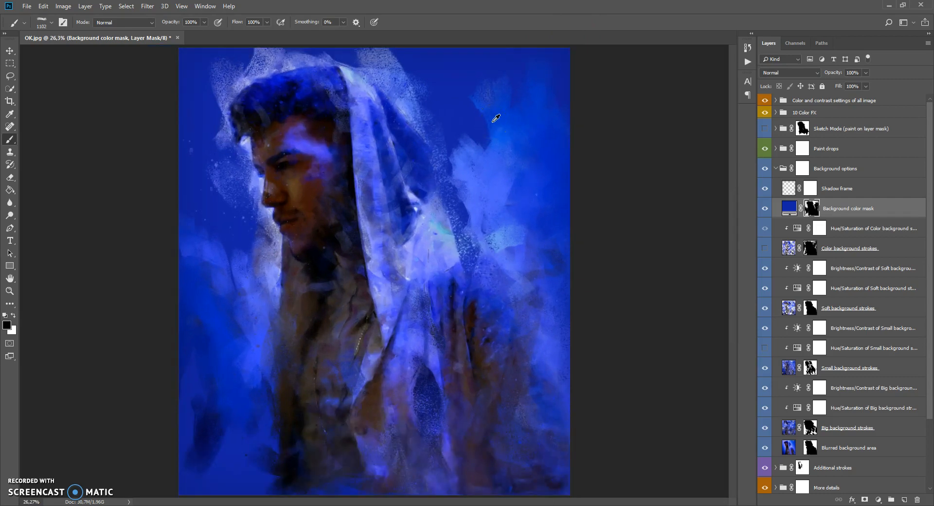
Toggle the Background color mask layer to compare the painted background, leaving it visible
{"action": "scroll", "coordinate": [496, 118], "scroll_direction": "up", "scroll_amount": 1}
{"action": "left_click", "coordinate": [764, 209]}
{"action": "left_click", "coordinate": [764, 208]}
{"action": "left_click", "coordinate": [765, 209]}
{"action": "left_click", "coordinate": [765, 209]}
Set the Background color mask's solid fill to the neutral dark gray #454545
{"action": "double_click", "coordinate": [789, 208]}
{"action": "mouse_move", "coordinate": [628, 237]}
{"action": "left_mouse_down"}
{"action": "mouse_move", "coordinate": [454, 217]}
{"action": "mouse_move", "coordinate": [531, 215]}
{"action": "mouse_move", "coordinate": [503, 235]}
{"action": "left_mouse_up"}
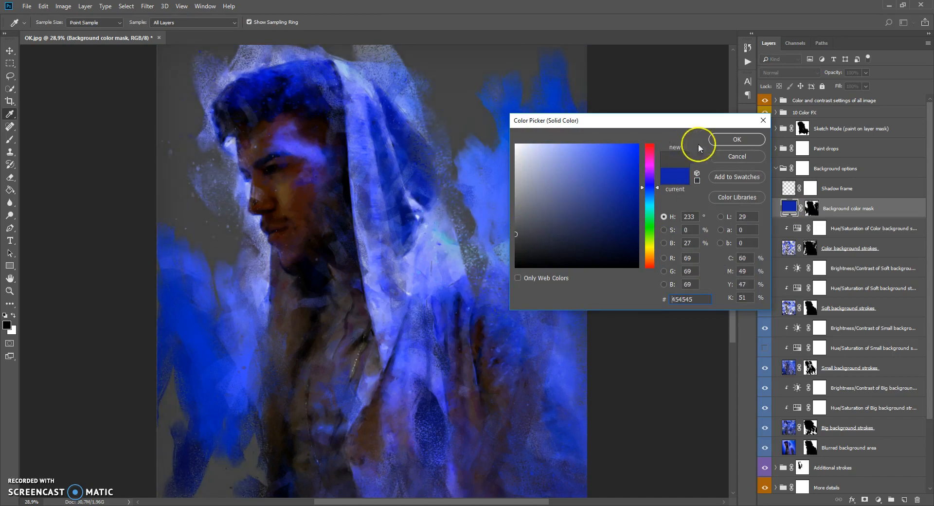
{"action": "left_click", "coordinate": [736, 140]}
{"action": "key", "text": "b"}
{"action": "scroll", "coordinate": [414, 199], "scroll_direction": "down", "scroll_amount": 1}
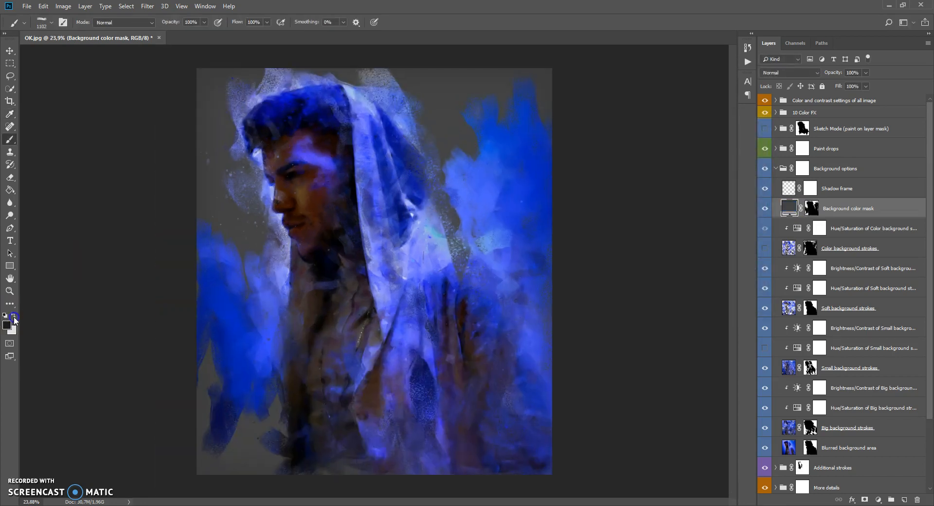
Paint with white and black on the Background color mask's layer mask to reshape the gray and blue areas beside the man
{"action": "left_click", "coordinate": [811, 208]}
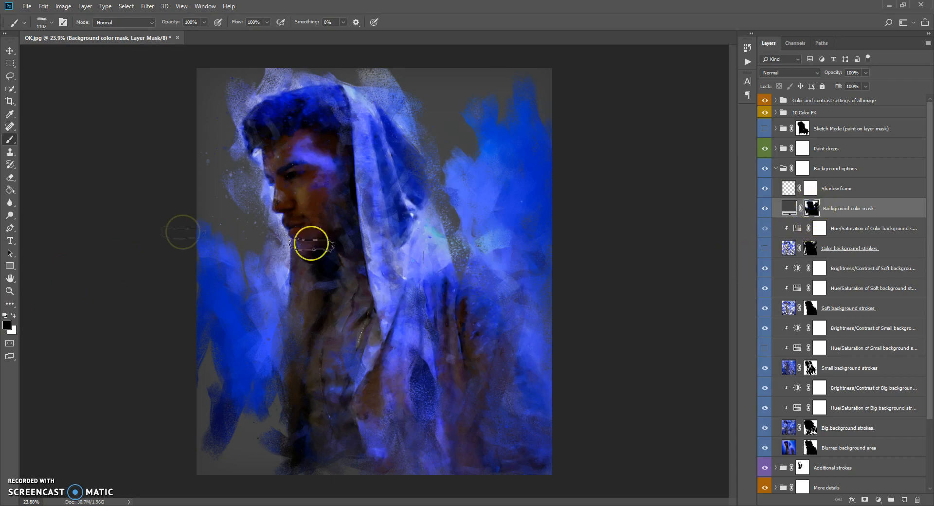
{"action": "left_click_drag", "start_coordinate": [226, 217], "coordinate": [228, 264]}
{"action": "left_click", "coordinate": [14, 317]}
{"action": "mouse_move", "coordinate": [215, 200]}
{"action": "left_mouse_down"}
{"action": "mouse_move", "coordinate": [243, 275]}
{"action": "mouse_move", "coordinate": [266, 271]}
{"action": "mouse_move", "coordinate": [273, 293]}
{"action": "mouse_move", "coordinate": [195, 250]}
{"action": "mouse_move", "coordinate": [209, 286]}
{"action": "left_mouse_up"}
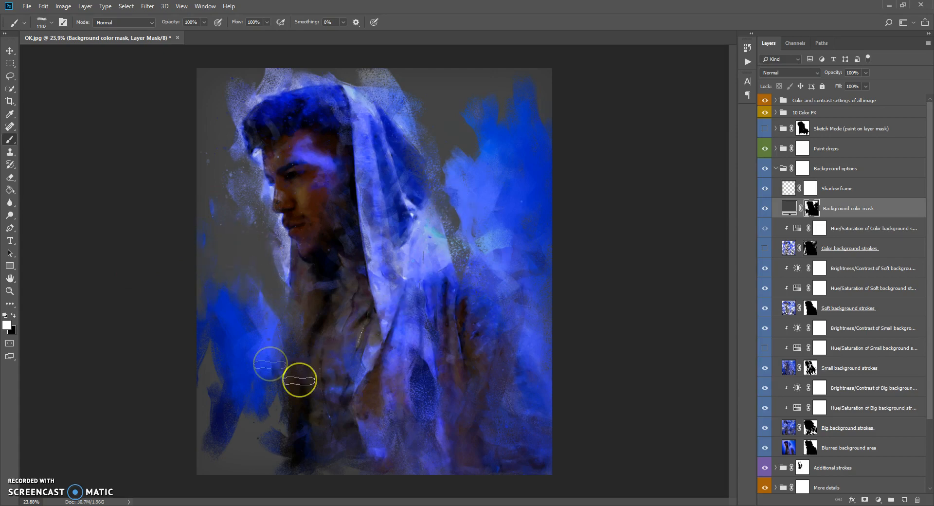
{"action": "left_click", "coordinate": [13, 316]}
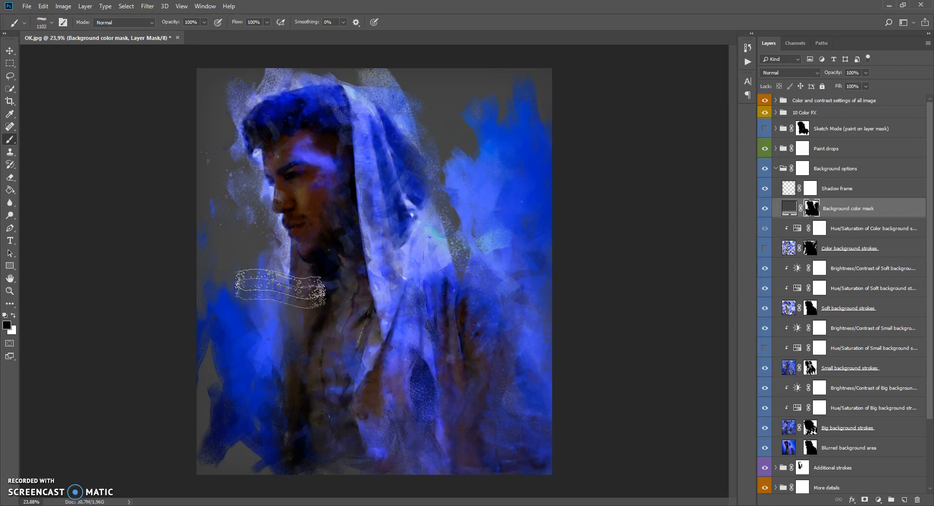
{"action": "left_click_drag", "start_coordinate": [480, 239], "coordinate": [456, 275]}
{"action": "scroll", "coordinate": [513, 182], "scroll_direction": "down", "scroll_amount": 1}
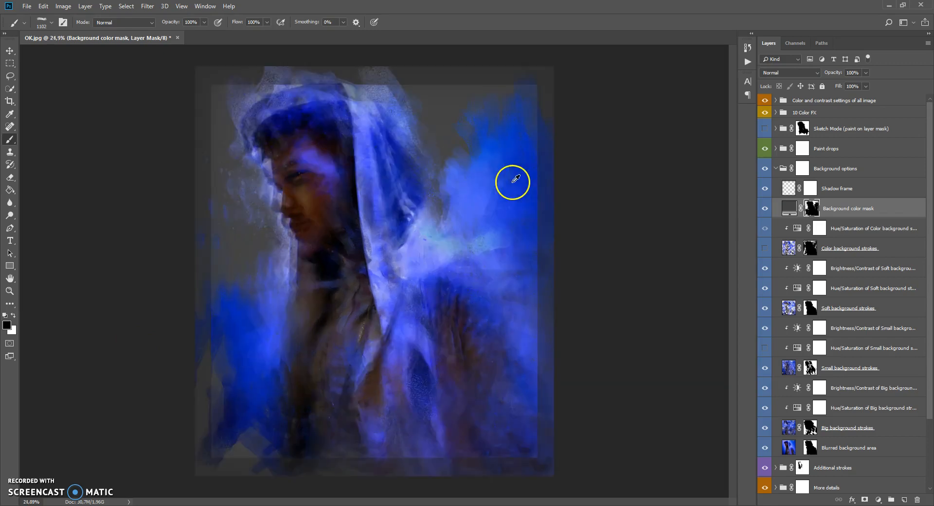
{"action": "scroll", "coordinate": [513, 182], "scroll_direction": "up", "scroll_amount": 2}
Toggle the Shadow frame layer to compare its effect and set its opacity to 13%
{"action": "left_click", "coordinate": [788, 208]}
{"action": "left_click", "coordinate": [788, 188]}
{"action": "left_click", "coordinate": [765, 190]}
{"action": "left_click", "coordinate": [765, 189]}
{"action": "left_click", "coordinate": [765, 190]}
{"action": "left_click", "coordinate": [767, 190]}
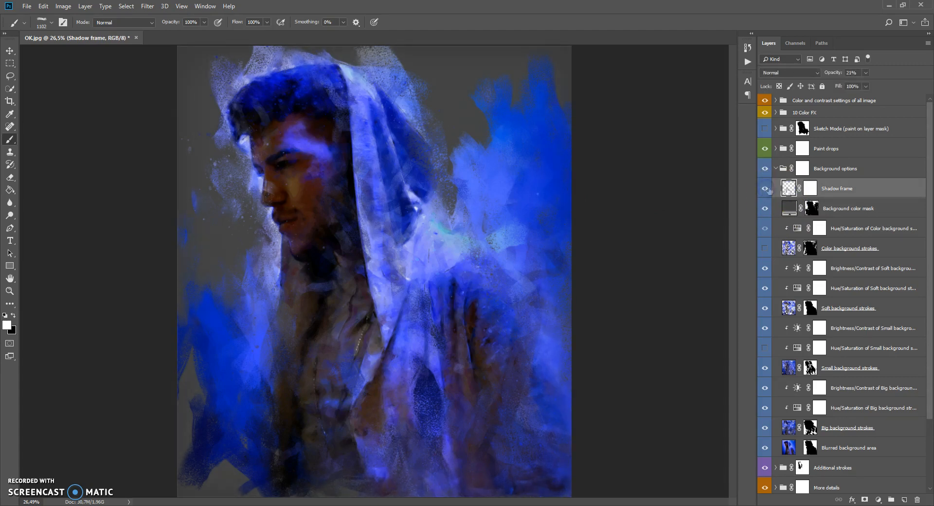
{"action": "left_click", "coordinate": [865, 73]}
{"action": "left_click", "coordinate": [896, 85]}
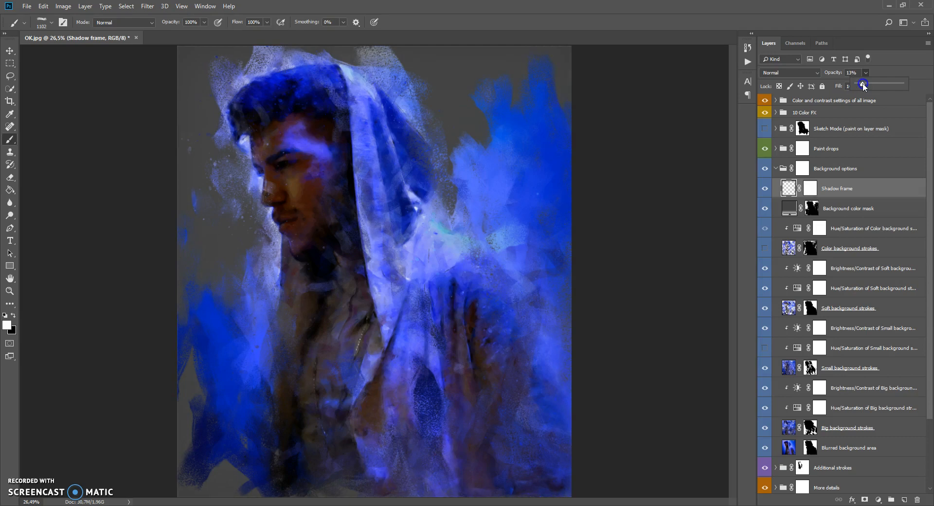
{"action": "left_click", "coordinate": [765, 189]}
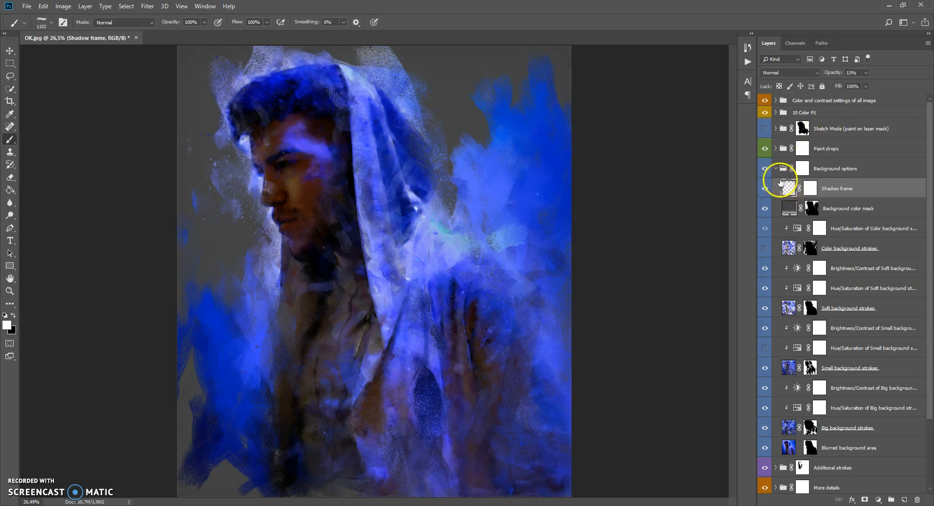
Hide the Background color mask layer and collapse the Background options group
{"action": "left_click", "coordinate": [800, 168]}
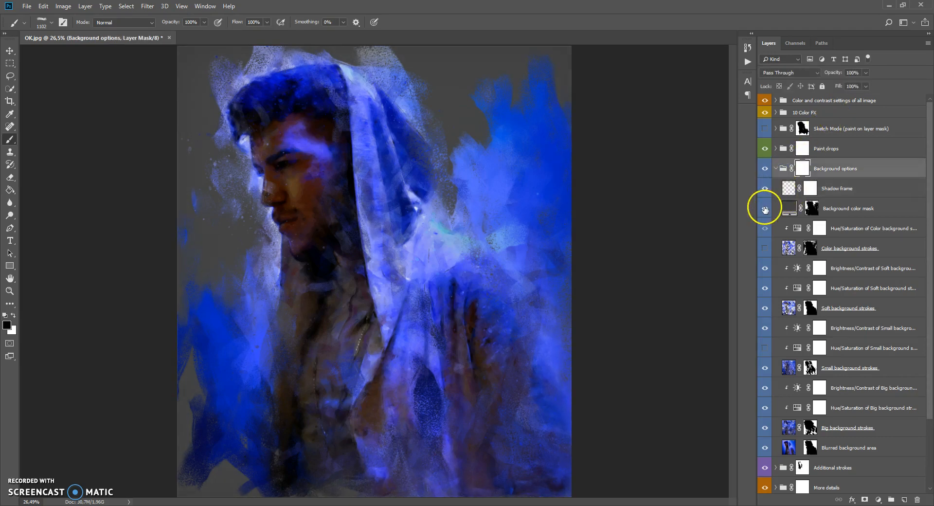
{"action": "left_click", "coordinate": [765, 208]}
{"action": "left_click", "coordinate": [783, 168]}
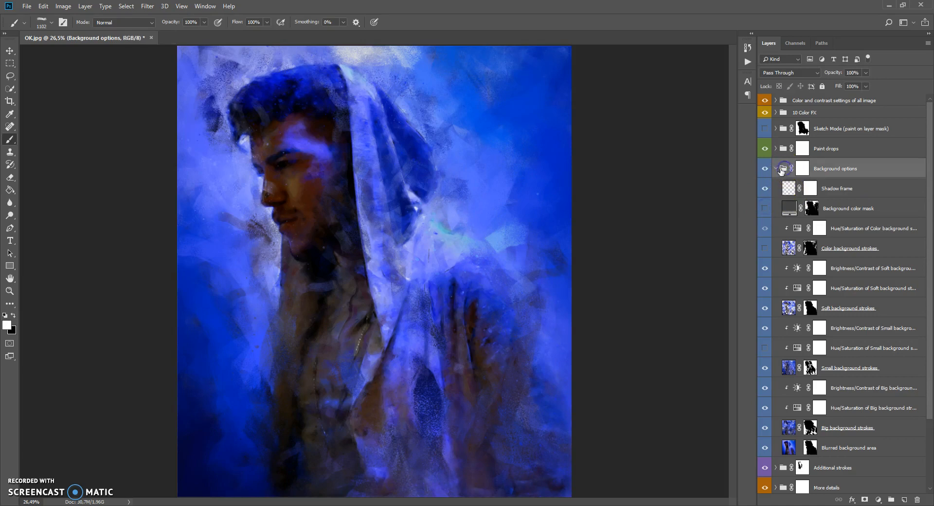
{"action": "left_click", "coordinate": [775, 168]}
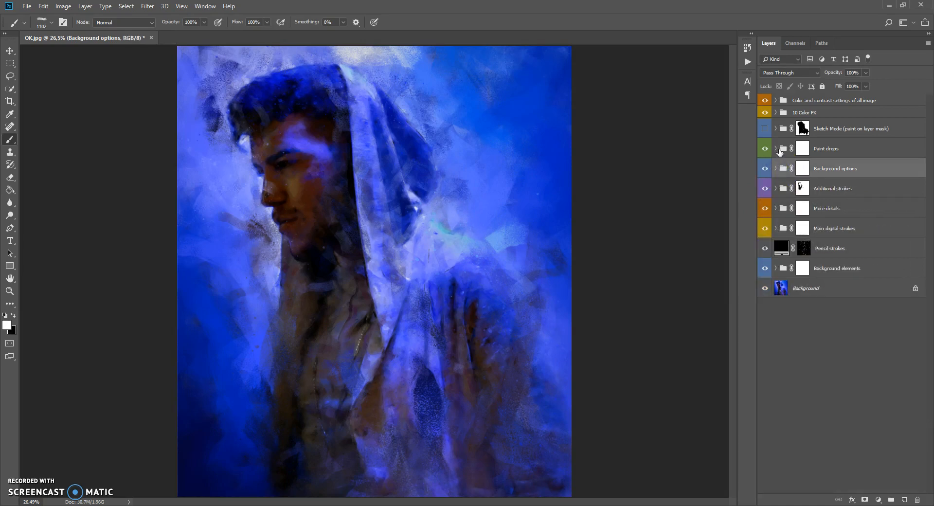
Expand the Paint drops group and compare the Small paint drops layer on and off with Middle paint drops hidden
{"action": "left_click", "coordinate": [779, 150]}
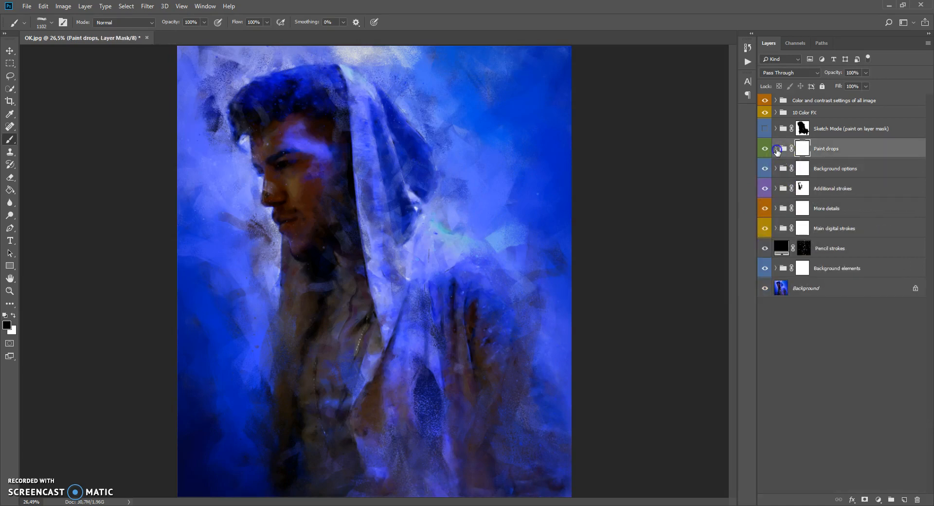
{"action": "left_click", "coordinate": [776, 149]}
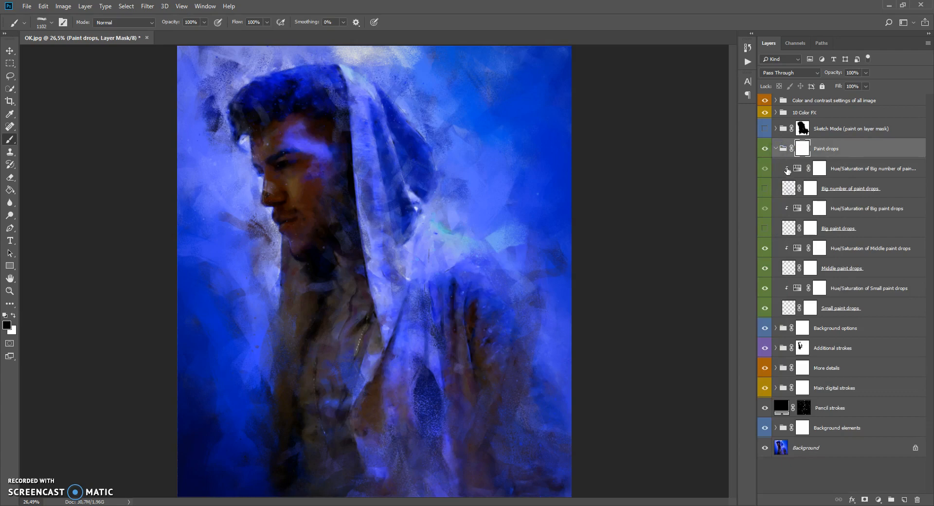
{"action": "left_click", "coordinate": [786, 309]}
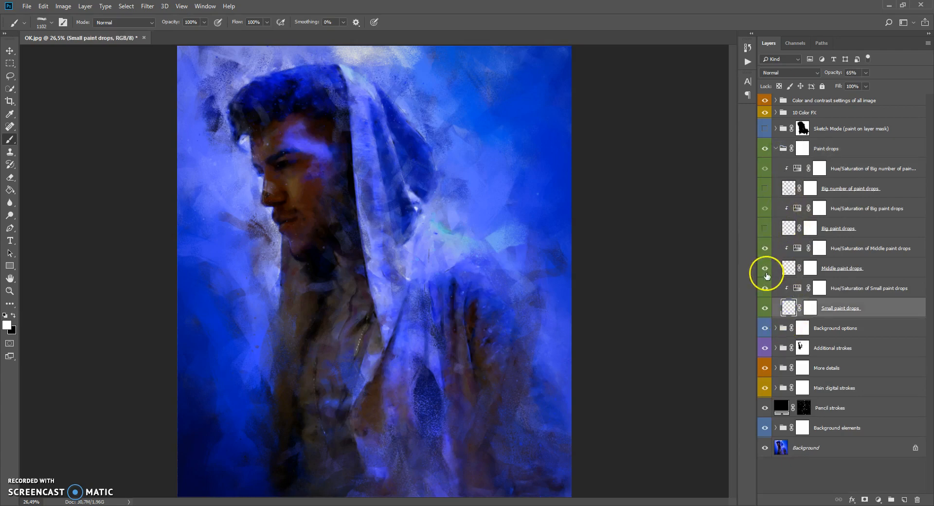
{"action": "left_click", "coordinate": [765, 308]}
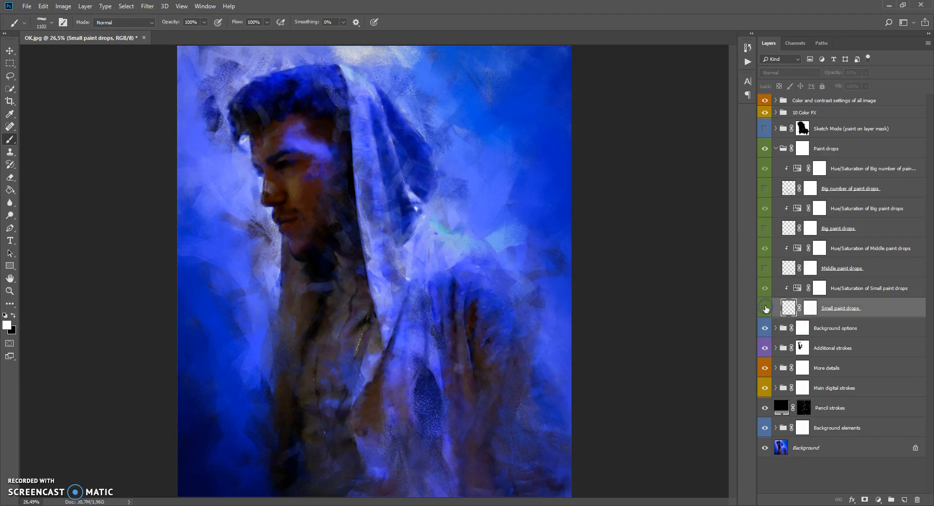
{"action": "scroll", "coordinate": [360, 154], "scroll_direction": "up", "scroll_amount": 4}
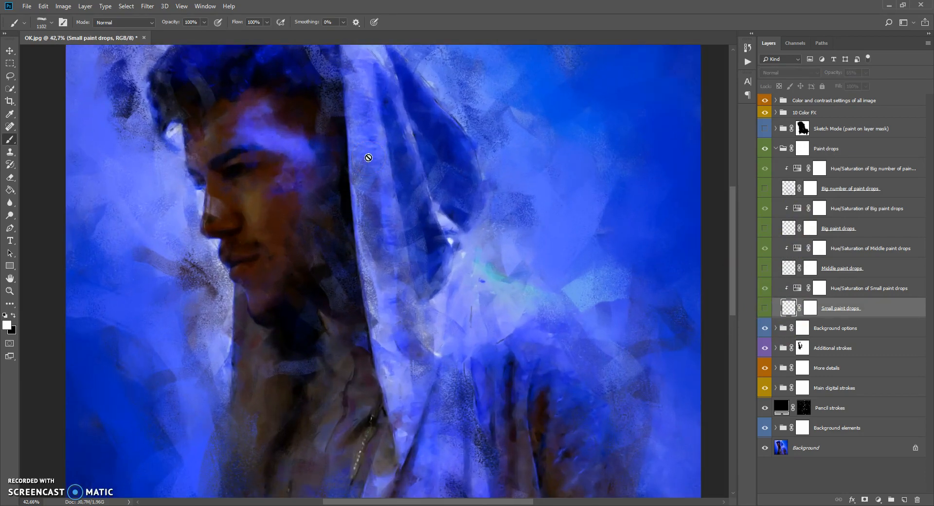
{"action": "scroll", "coordinate": [344, 198], "scroll_direction": "down", "scroll_amount": 3}
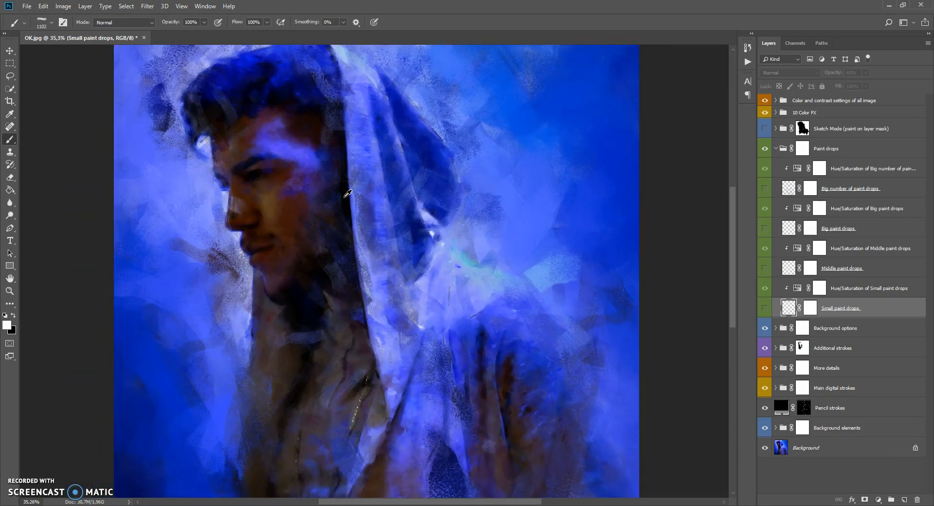
{"action": "left_click", "coordinate": [764, 308]}
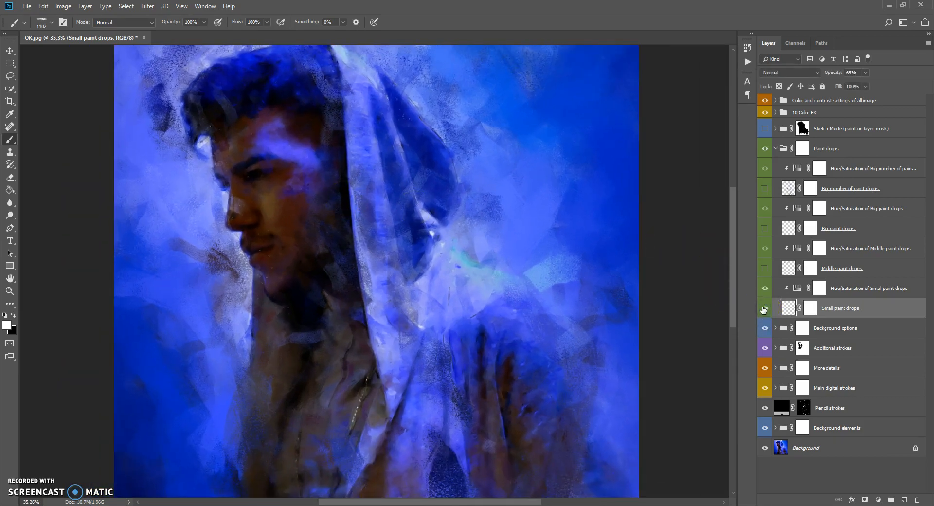
{"action": "scroll", "coordinate": [229, 118], "scroll_direction": "up", "scroll_amount": 6}
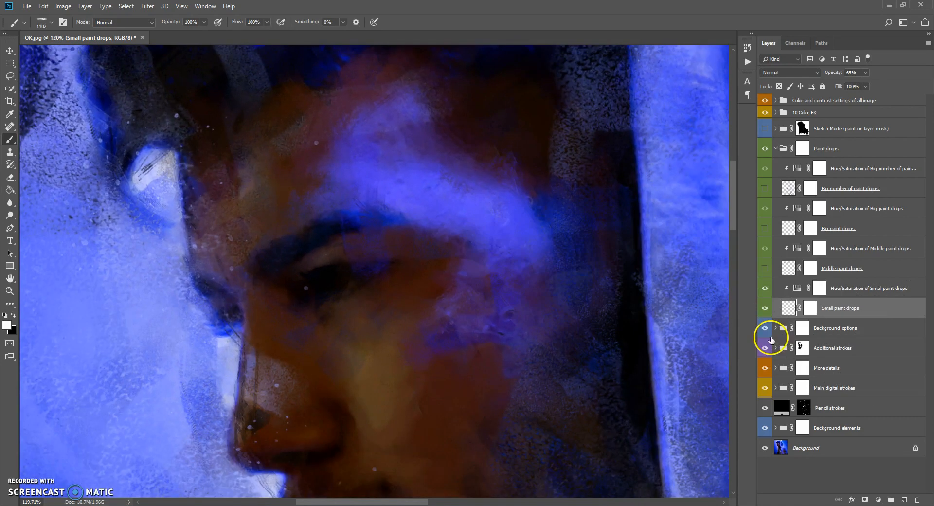
{"action": "left_click", "coordinate": [765, 308]}
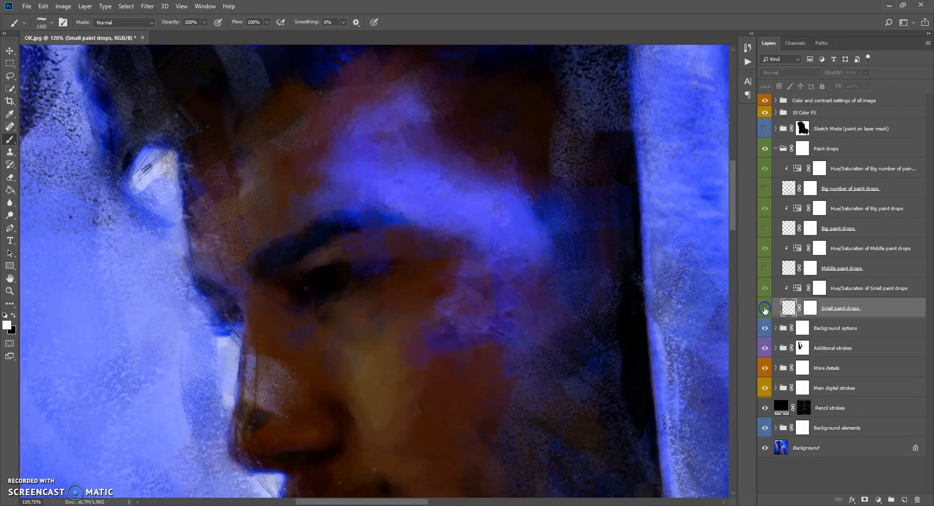
{"action": "left_click", "coordinate": [765, 309]}
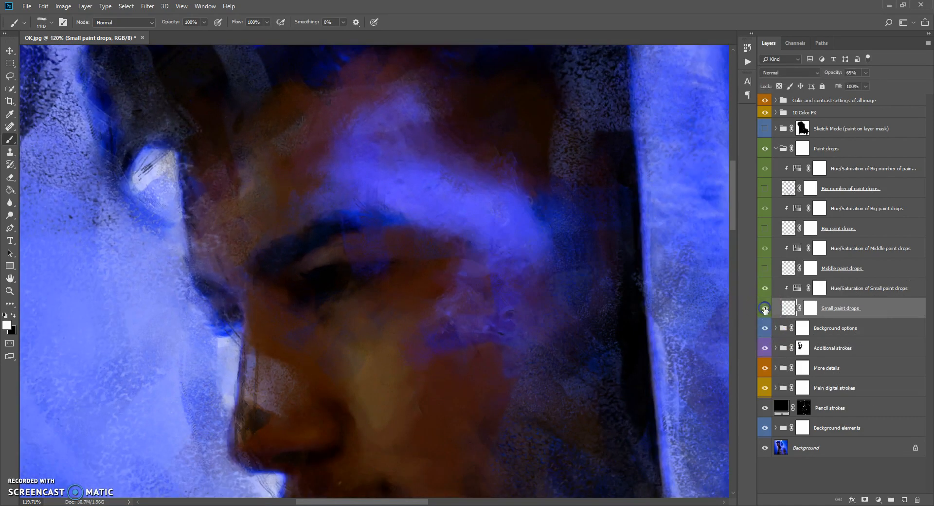
Show the Middle paint drops layer and toggle it to compare its effect, leaving it visible
{"action": "scroll", "coordinate": [487, 229], "scroll_direction": "down", "scroll_amount": 4}
{"action": "left_click", "coordinate": [765, 268]}
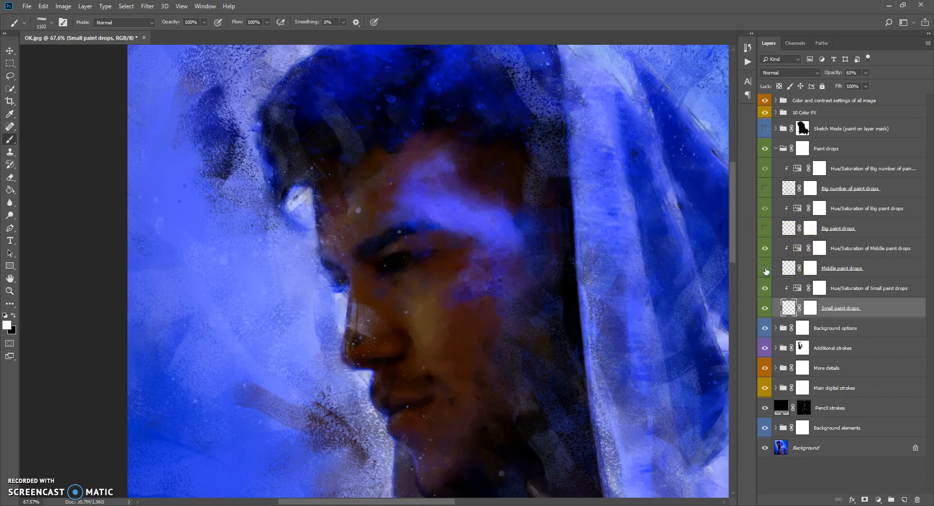
{"action": "scroll", "coordinate": [482, 241], "scroll_direction": "down", "scroll_amount": 5}
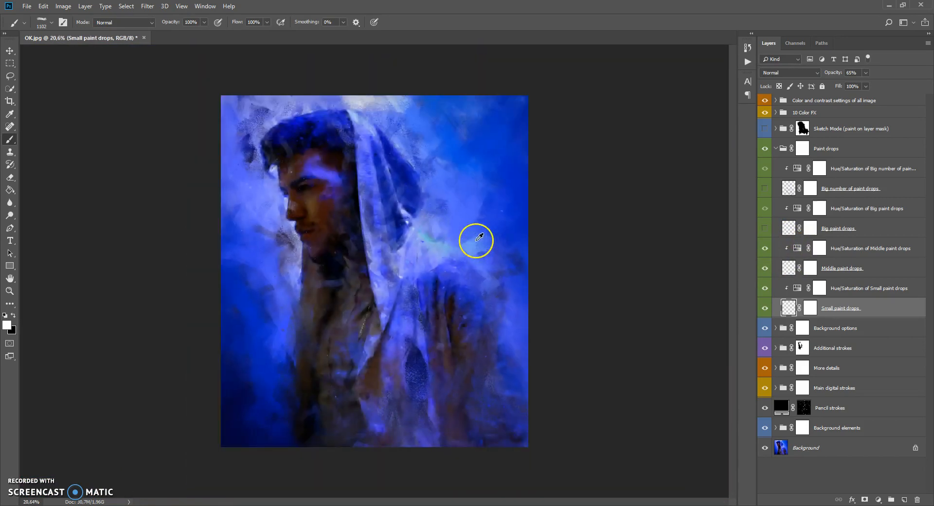
{"action": "scroll", "coordinate": [479, 237], "scroll_direction": "up", "scroll_amount": 2}
{"action": "left_click", "coordinate": [766, 269]}
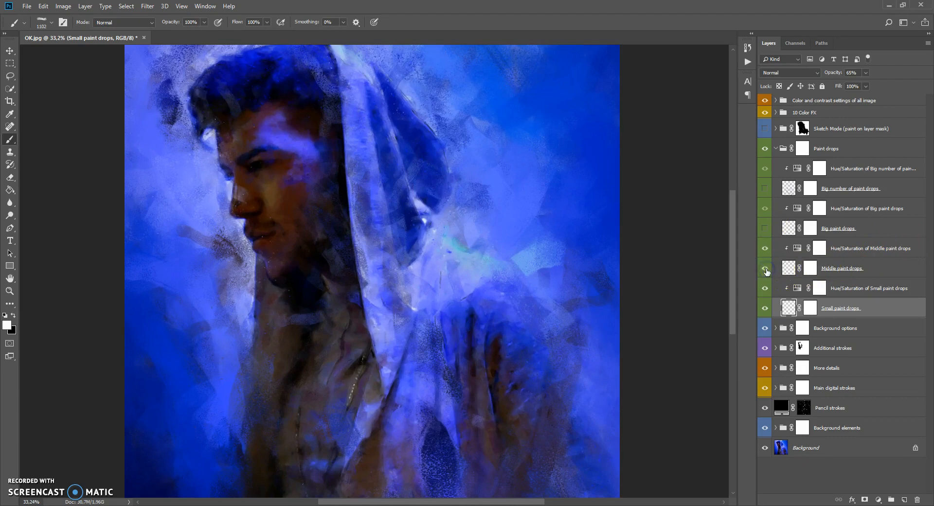
{"action": "scroll", "coordinate": [782, 257], "scroll_direction": "up", "scroll_amount": 2}
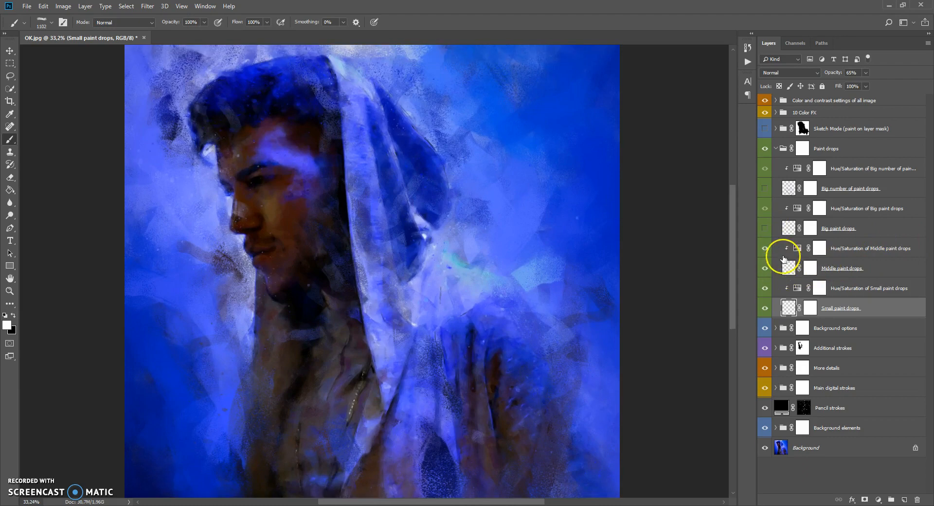
Show the Big paint drops layer and paint on its layer mask to clear drops from the man's face and hood
{"action": "left_click", "coordinate": [764, 229]}
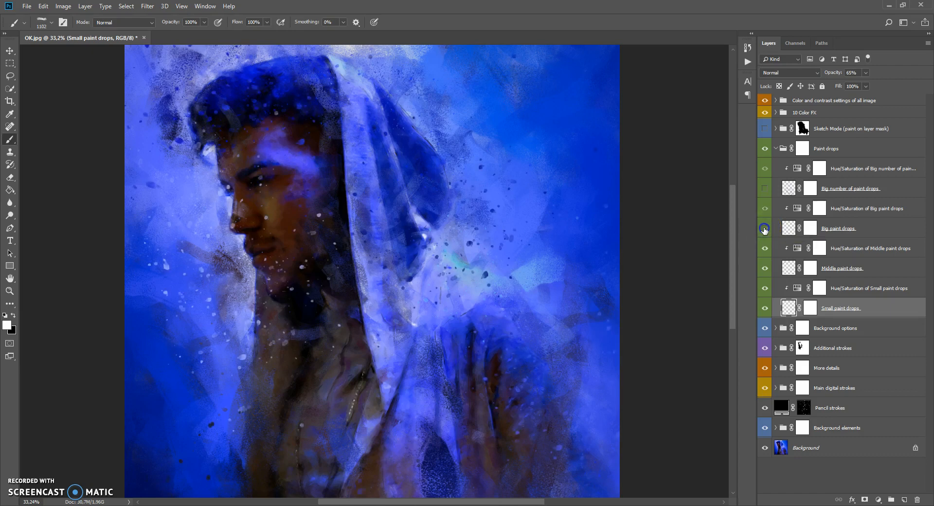
{"action": "left_click", "coordinate": [813, 228]}
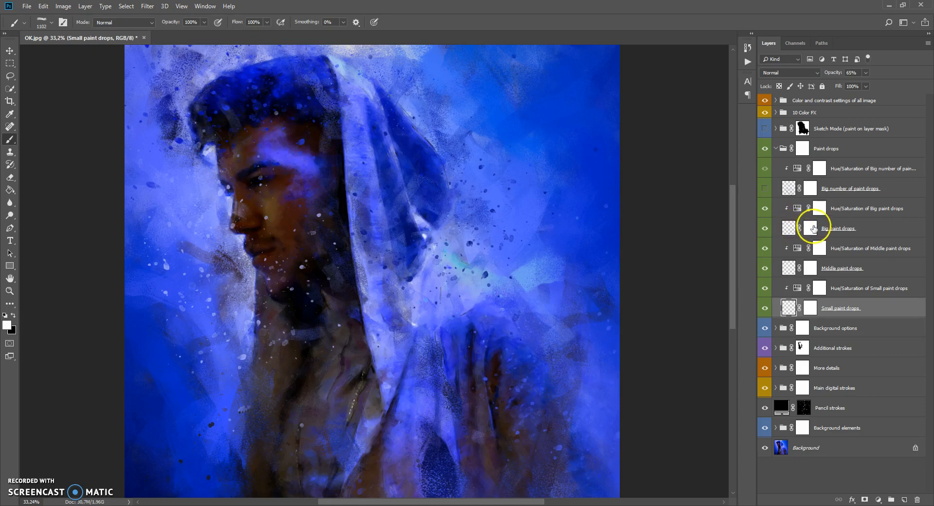
{"action": "left_click", "coordinate": [814, 227]}
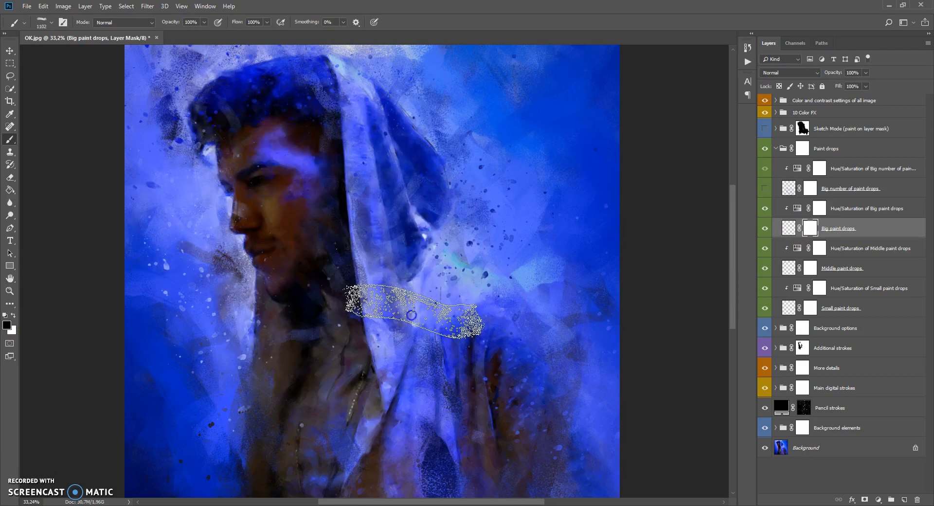
{"action": "mouse_move", "coordinate": [459, 272]}
{"action": "left_mouse_down"}
{"action": "mouse_move", "coordinate": [401, 300]}
{"action": "mouse_move", "coordinate": [291, 322]}
{"action": "mouse_move", "coordinate": [265, 315]}
{"action": "mouse_move", "coordinate": [236, 153]}
{"action": "mouse_move", "coordinate": [285, 126]}
{"action": "mouse_move", "coordinate": [372, 201]}
{"action": "left_mouse_up"}
{"action": "left_click", "coordinate": [14, 316]}
{"action": "mouse_move", "coordinate": [364, 229]}
{"action": "left_mouse_down"}
{"action": "mouse_move", "coordinate": [383, 294]}
{"action": "mouse_move", "coordinate": [370, 271]}
{"action": "mouse_move", "coordinate": [327, 311]}
{"action": "left_mouse_up"}
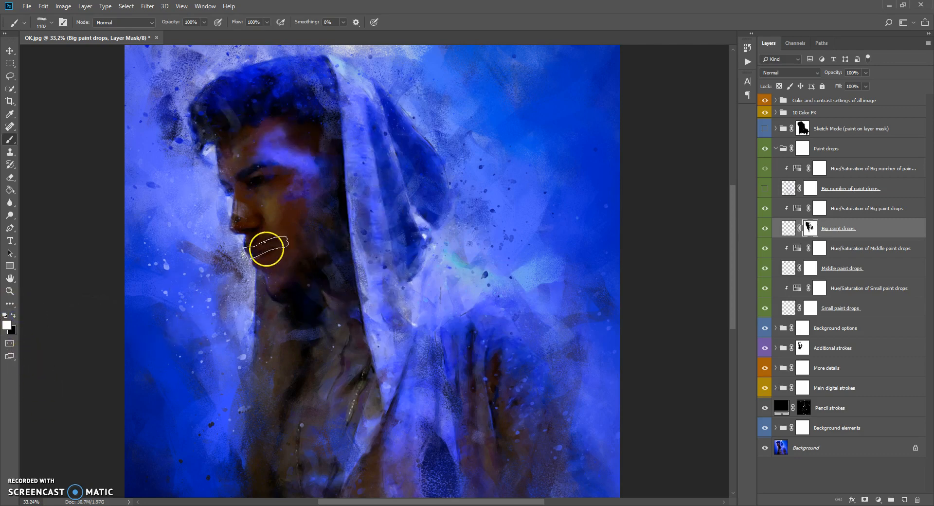
{"action": "left_click", "coordinate": [13, 315]}
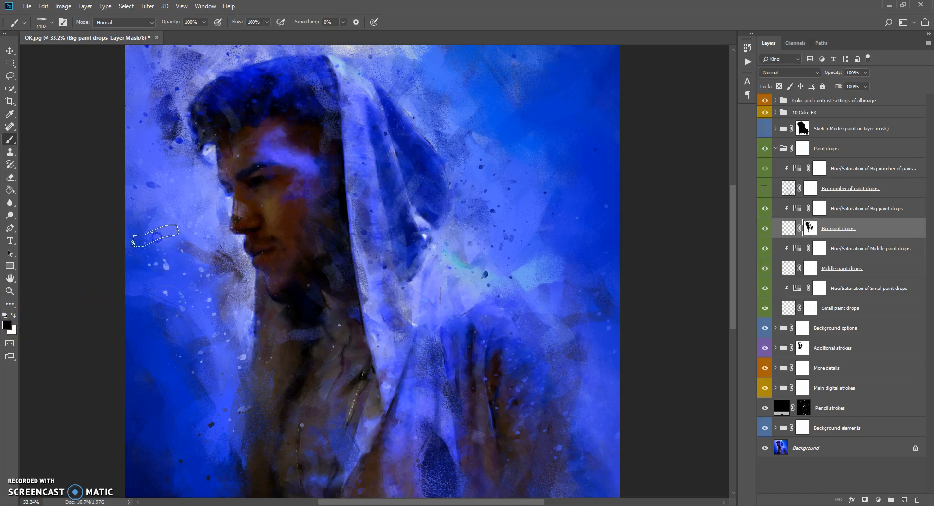
{"action": "mouse_move", "coordinate": [208, 288]}
{"action": "left_mouse_down"}
{"action": "mouse_move", "coordinate": [153, 330]}
{"action": "mouse_move", "coordinate": [172, 207]}
{"action": "mouse_move", "coordinate": [430, 204]}
{"action": "left_mouse_up"}
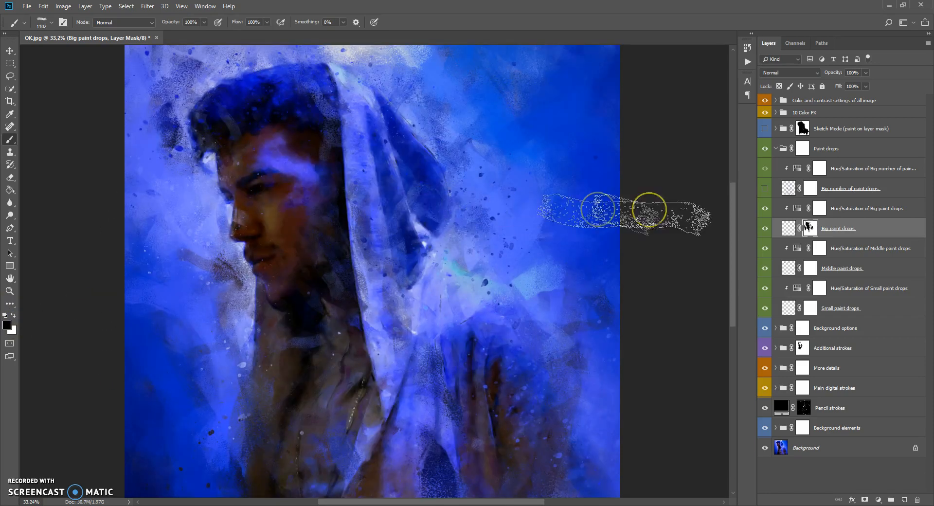
Show the Big number of paint drops layer and inspect its effect across the portrait
{"action": "left_click", "coordinate": [788, 188]}
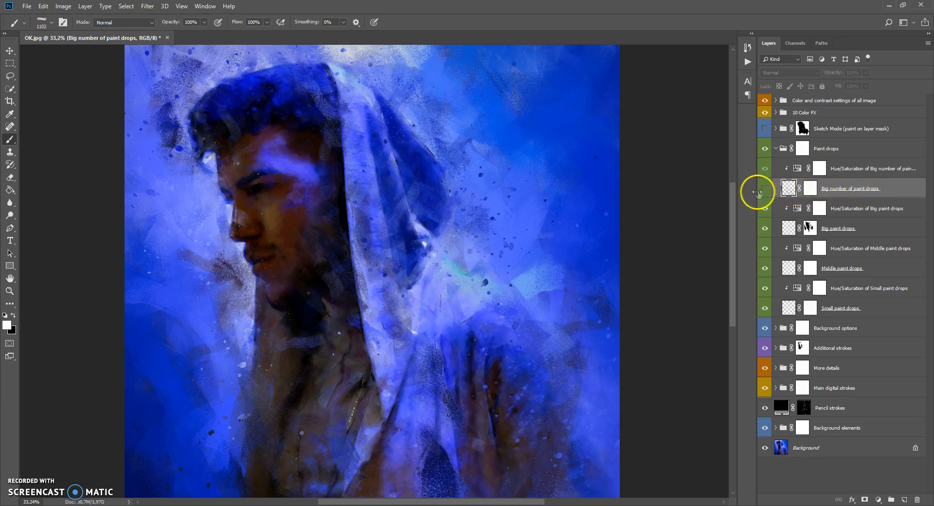
{"action": "left_click", "coordinate": [763, 189]}
{"action": "scroll", "coordinate": [403, 221], "scroll_direction": "down", "scroll_amount": 3}
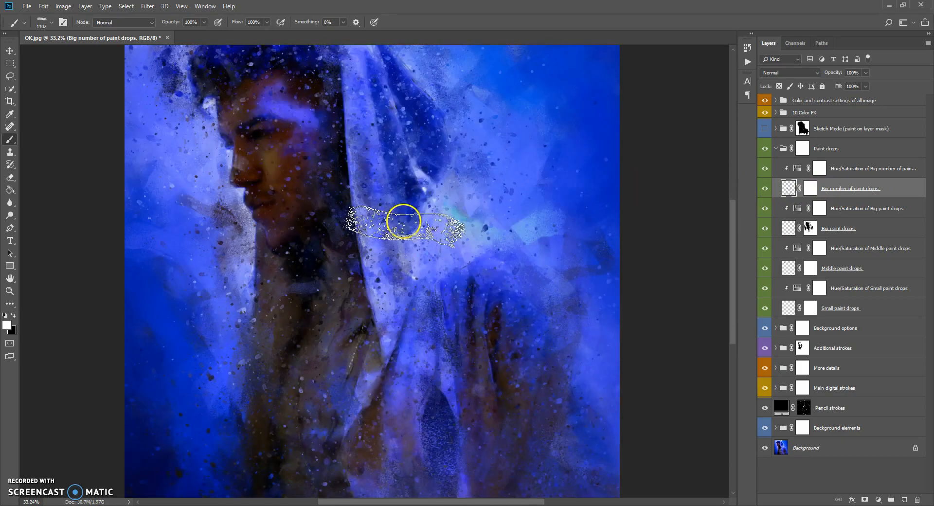
{"action": "scroll", "coordinate": [404, 222], "scroll_direction": "up", "scroll_amount": 3}
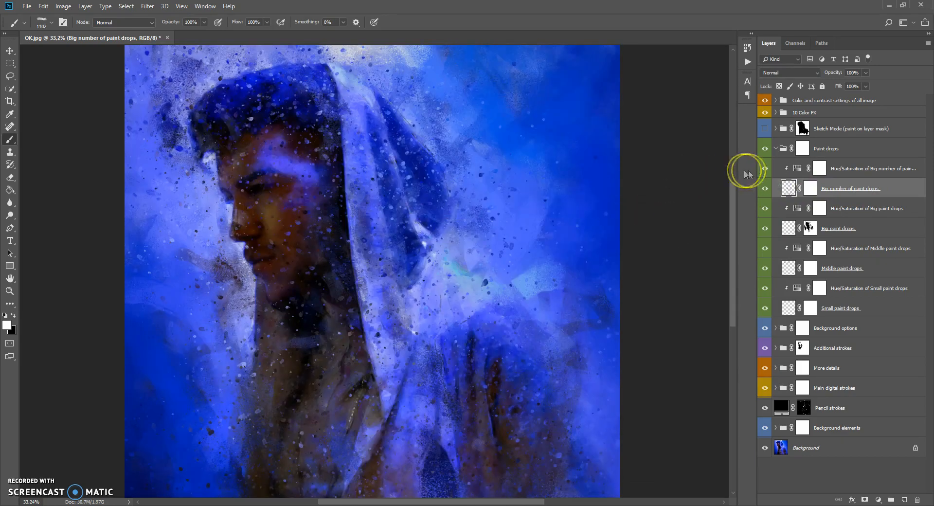
Toggle the Big number of paint drops layer repeatedly to compare the portrait with and without it, leaving it visible
{"action": "left_click", "coordinate": [764, 190]}
{"action": "left_click", "coordinate": [764, 190]}
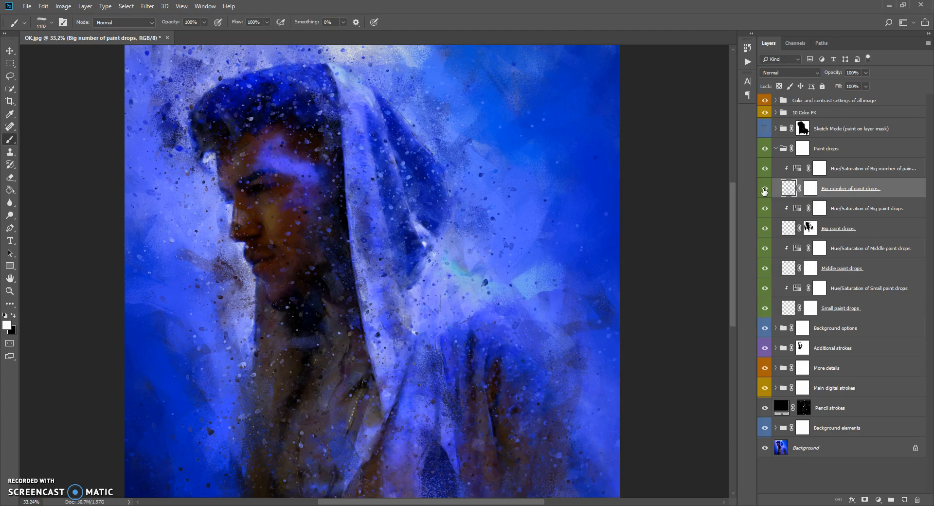
{"action": "left_click", "coordinate": [764, 190]}
{"action": "left_click", "coordinate": [764, 189]}
{"action": "left_click", "coordinate": [764, 190]}
{"action": "left_click", "coordinate": [763, 190]}
{"action": "left_click", "coordinate": [764, 190]}
{"action": "left_click", "coordinate": [764, 190]}
{"action": "left_click", "coordinate": [764, 190]}
Paint black on the Big number of paint drops layer mask to clear the drops from the man's face
{"action": "left_click", "coordinate": [805, 191]}
{"action": "key", "text": "x"}
{"action": "mouse_move", "coordinate": [371, 244]}
{"action": "left_mouse_down"}
{"action": "mouse_move", "coordinate": [319, 186]}
{"action": "mouse_move", "coordinate": [285, 218]}
{"action": "mouse_move", "coordinate": [263, 181]}
{"action": "left_mouse_up"}
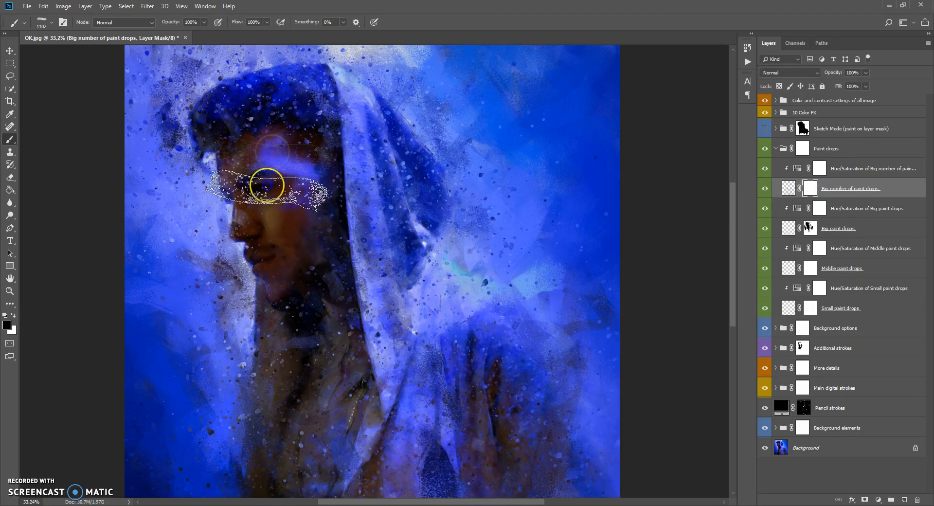
{"action": "scroll", "coordinate": [261, 240], "scroll_direction": "up", "scroll_amount": 5}
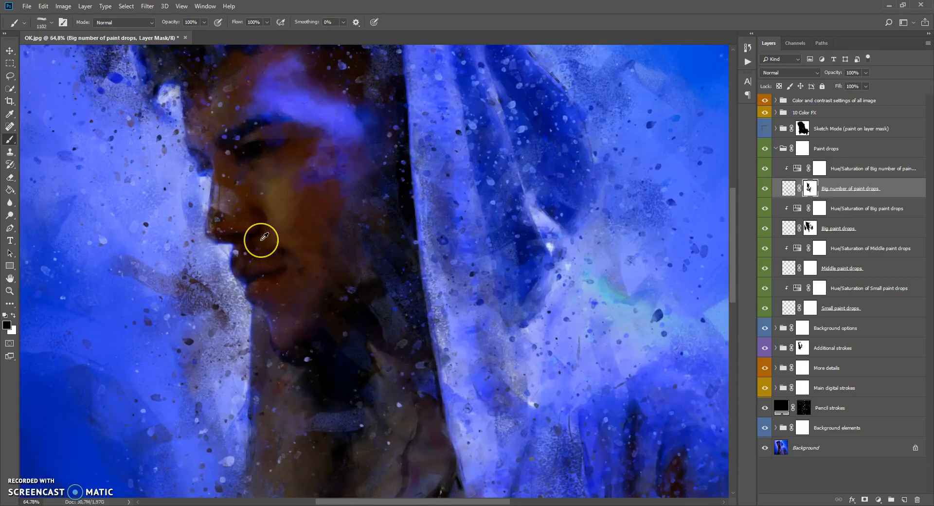
{"action": "scroll", "coordinate": [262, 240], "scroll_direction": "down", "scroll_amount": 6}
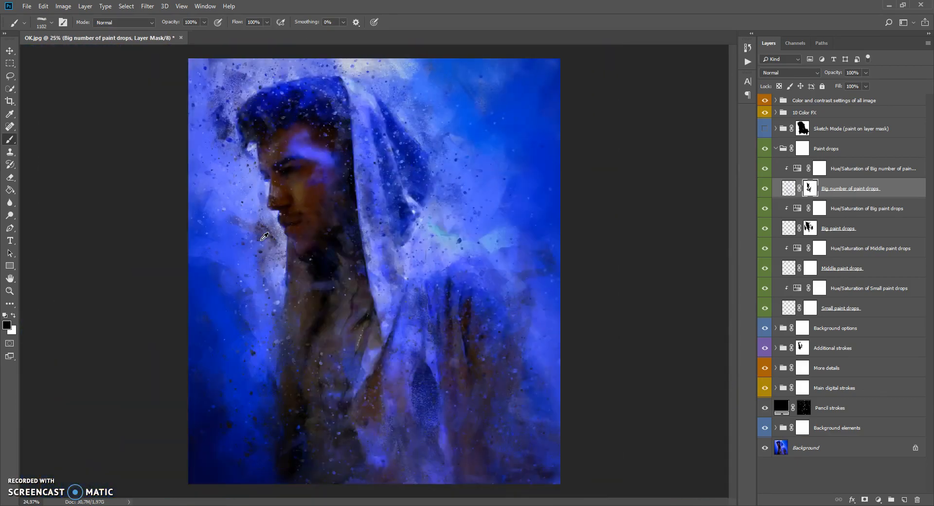
Hide the Big number of paint drops layer and inspect the portrait without it
{"action": "left_click", "coordinate": [764, 189]}
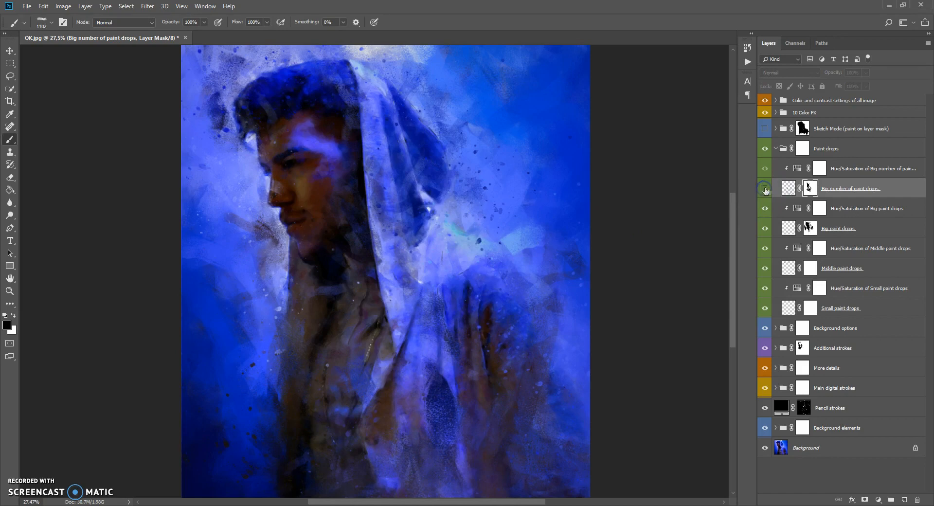
{"action": "scroll", "coordinate": [470, 194], "scroll_direction": "up", "scroll_amount": 3}
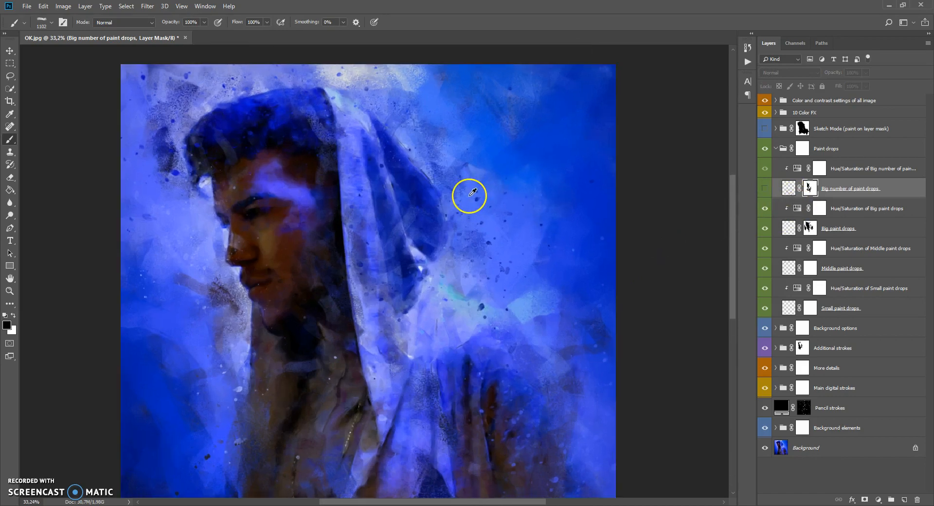
{"action": "scroll", "coordinate": [470, 194], "scroll_direction": "up", "scroll_amount": 1}
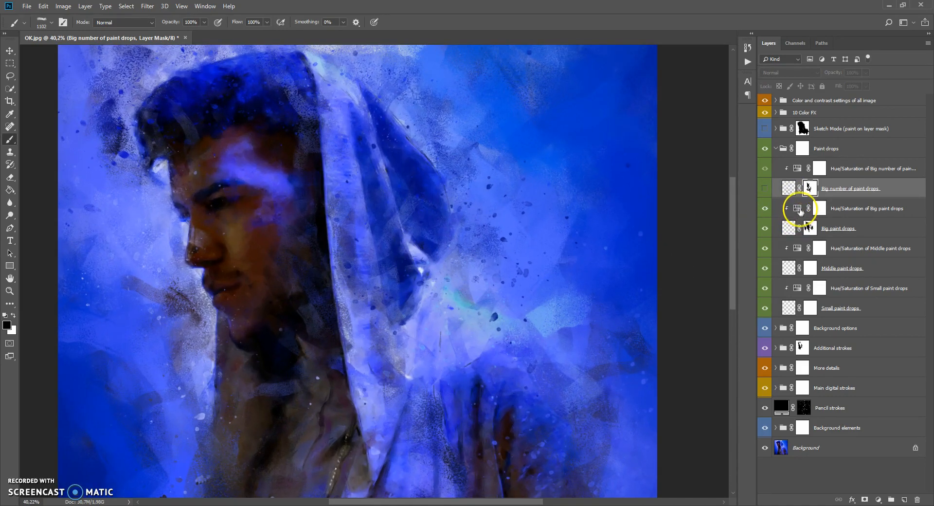
Set the Lightness of the Hue/Saturation of Big paint drops adjustment to +12
{"action": "double_click", "coordinate": [797, 209]}
{"action": "left_click", "coordinate": [639, 172]}
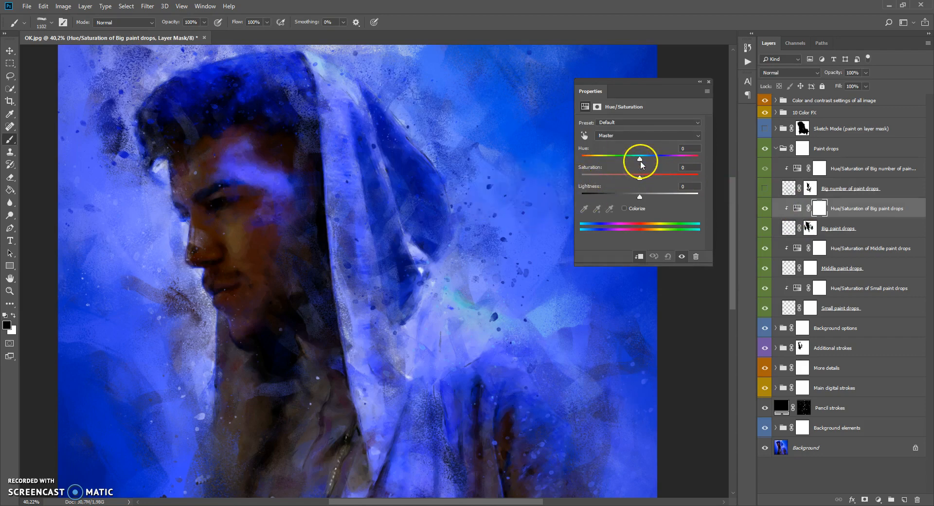
{"action": "mouse_move", "coordinate": [655, 162]}
{"action": "left_mouse_down"}
{"action": "mouse_move", "coordinate": [686, 161]}
{"action": "mouse_move", "coordinate": [596, 162]}
{"action": "mouse_move", "coordinate": [687, 157]}
{"action": "mouse_move", "coordinate": [641, 156]}
{"action": "left_mouse_up"}
{"action": "mouse_move", "coordinate": [641, 198]}
{"action": "left_mouse_down"}
{"action": "mouse_move", "coordinate": [706, 197]}
{"action": "mouse_move", "coordinate": [580, 199]}
{"action": "mouse_move", "coordinate": [646, 199]}
{"action": "left_mouse_up"}
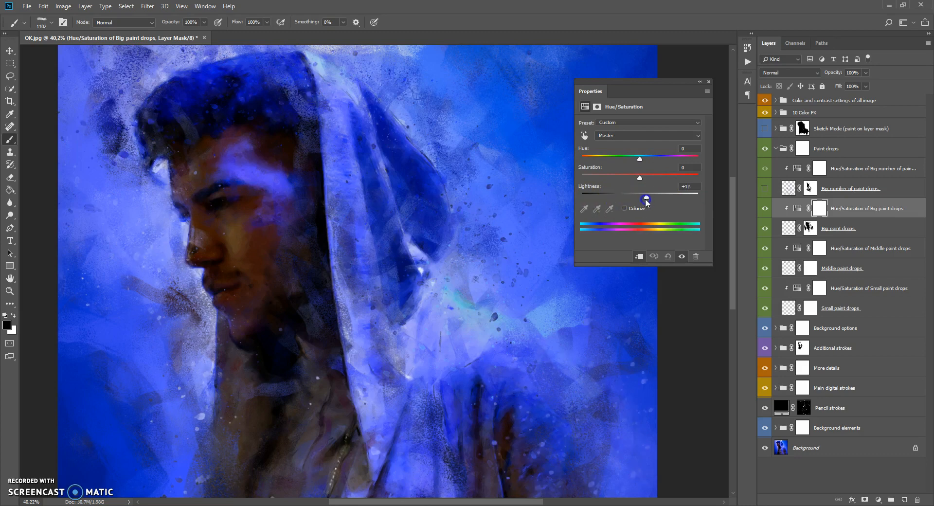
{"action": "left_click", "coordinate": [708, 82]}
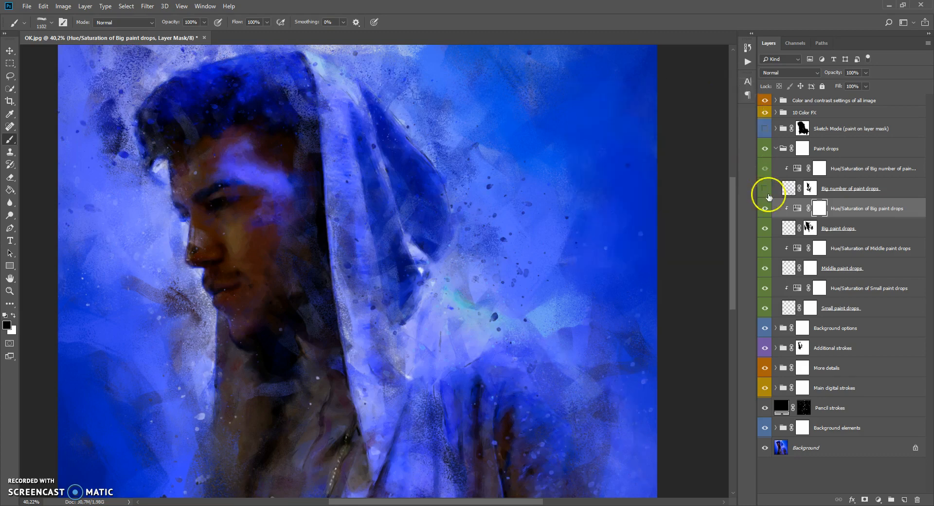
Select the Big paint drops layer, inspect the drops across the portrait, and collapse the Paint drops group
{"action": "left_click", "coordinate": [786, 228]}
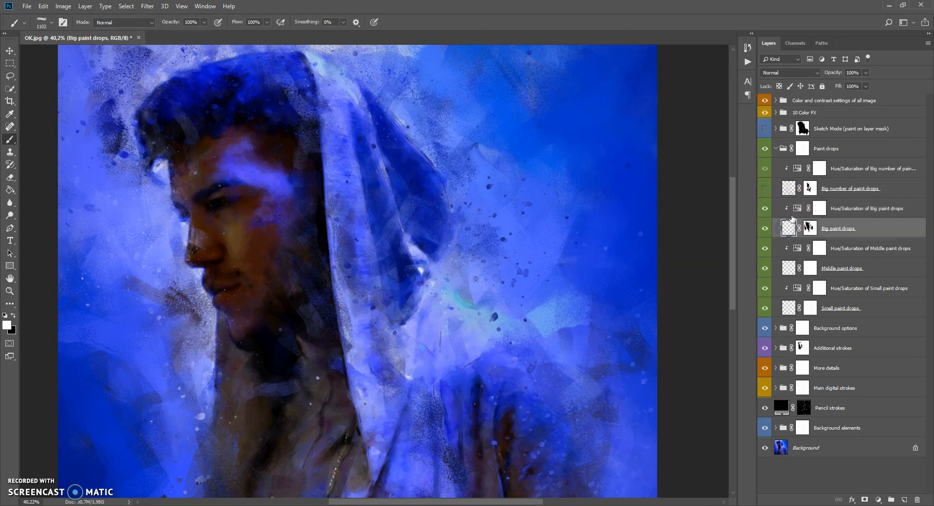
{"action": "scroll", "coordinate": [475, 229], "scroll_direction": "down", "scroll_amount": 3}
{"action": "scroll", "coordinate": [448, 221], "scroll_direction": "up", "scroll_amount": 1}
{"action": "scroll", "coordinate": [448, 221], "scroll_direction": "down", "scroll_amount": 1}
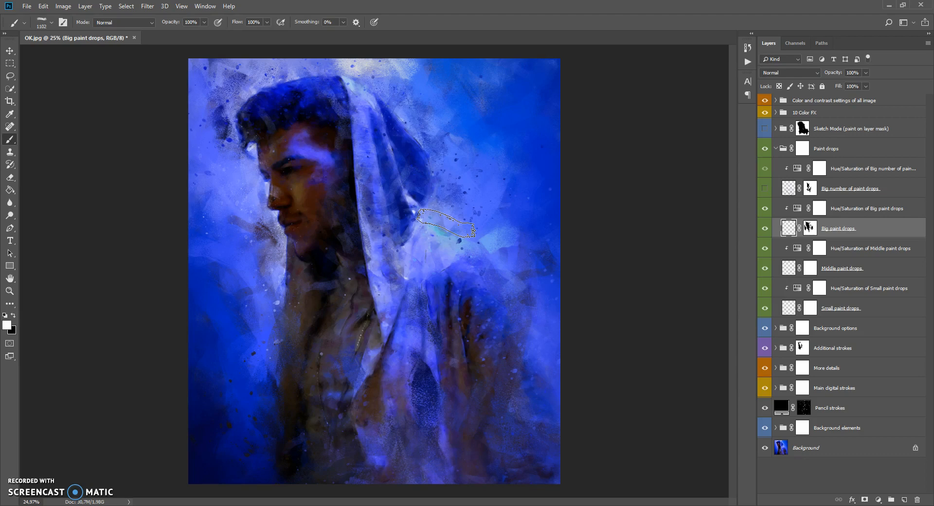
{"action": "scroll", "coordinate": [381, 188], "scroll_direction": "up", "scroll_amount": 4}
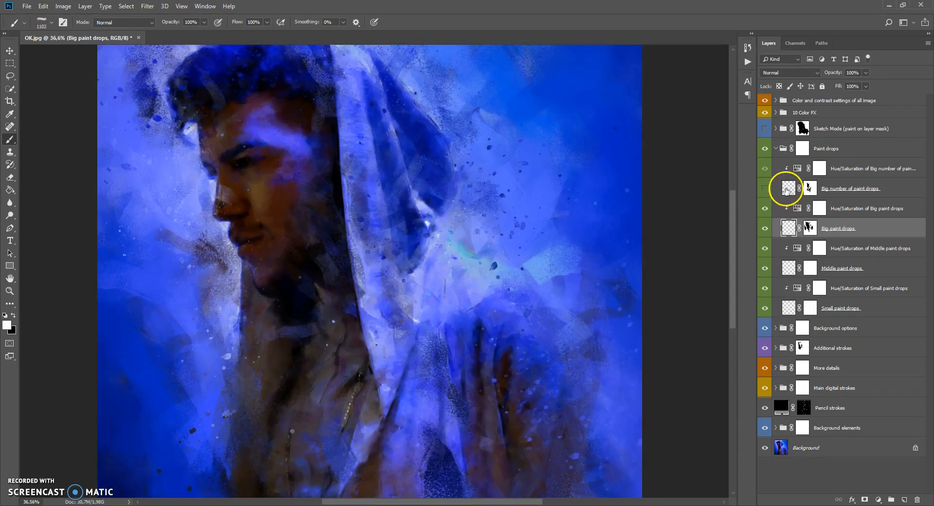
{"action": "left_click", "coordinate": [776, 149]}
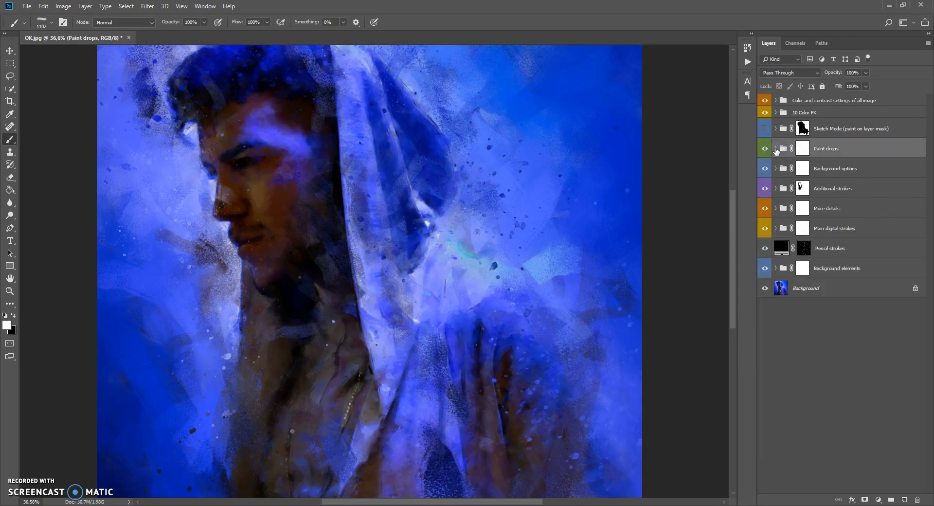
{"action": "left_click", "coordinate": [779, 150]}
Toggle the Sketch Mode group to compare its effect on the portrait, leaving it hidden
{"action": "left_click", "coordinate": [781, 129]}
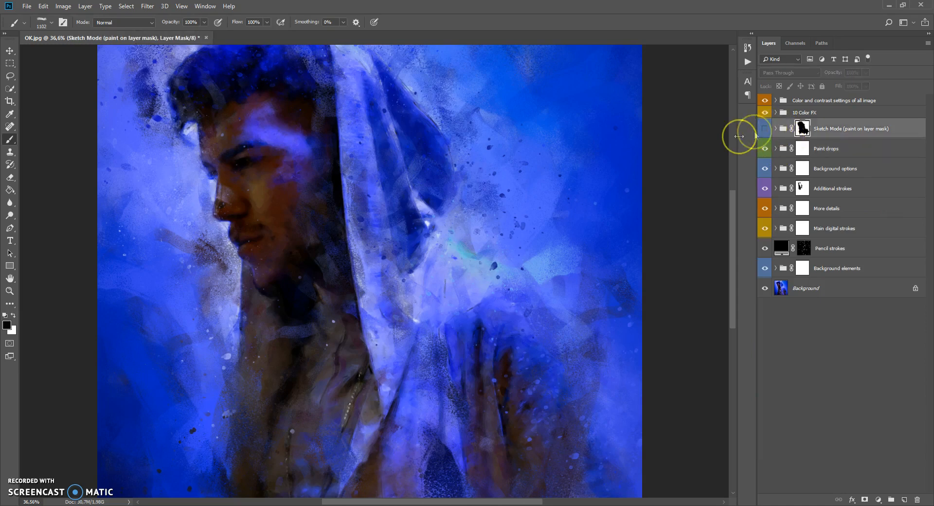
{"action": "scroll", "coordinate": [492, 156], "scroll_direction": "down", "scroll_amount": 3}
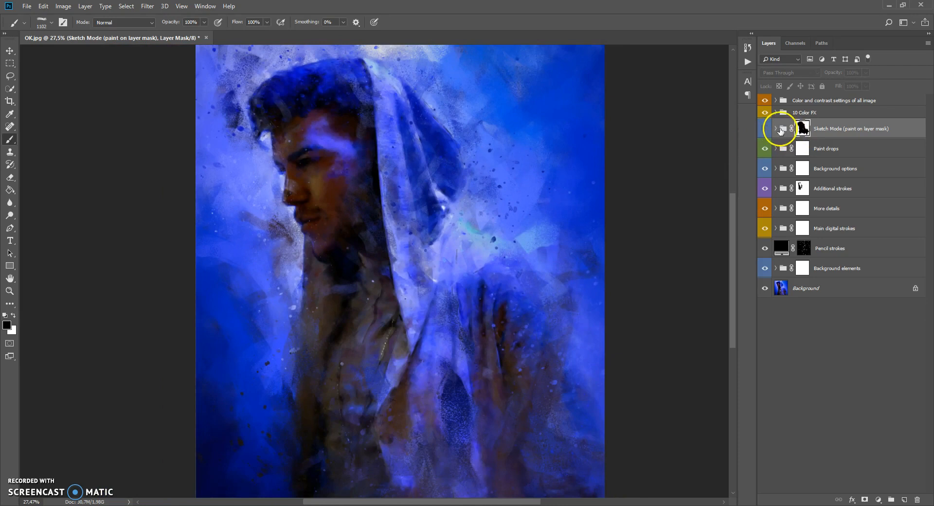
{"action": "left_click", "coordinate": [764, 128]}
{"action": "left_click", "coordinate": [764, 128]}
{"action": "left_click", "coordinate": [763, 128]}
{"action": "left_click", "coordinate": [764, 128]}
Expand the 10 Color FX group and preview Color 1 through Color 4 one at a time
{"action": "left_click", "coordinate": [783, 116]}
{"action": "left_click", "coordinate": [778, 115]}
{"action": "left_click", "coordinate": [776, 113]}
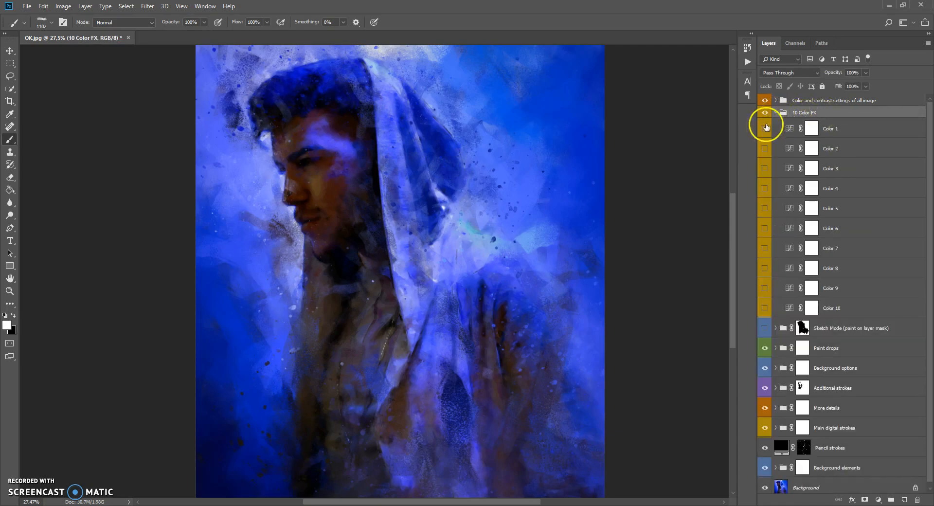
{"action": "left_click", "coordinate": [763, 130]}
{"action": "left_click", "coordinate": [764, 130]}
{"action": "left_click", "coordinate": [764, 149]}
{"action": "left_click", "coordinate": [765, 149]}
{"action": "left_click", "coordinate": [765, 170]}
{"action": "left_click", "coordinate": [765, 170]}
{"action": "left_click", "coordinate": [765, 189]}
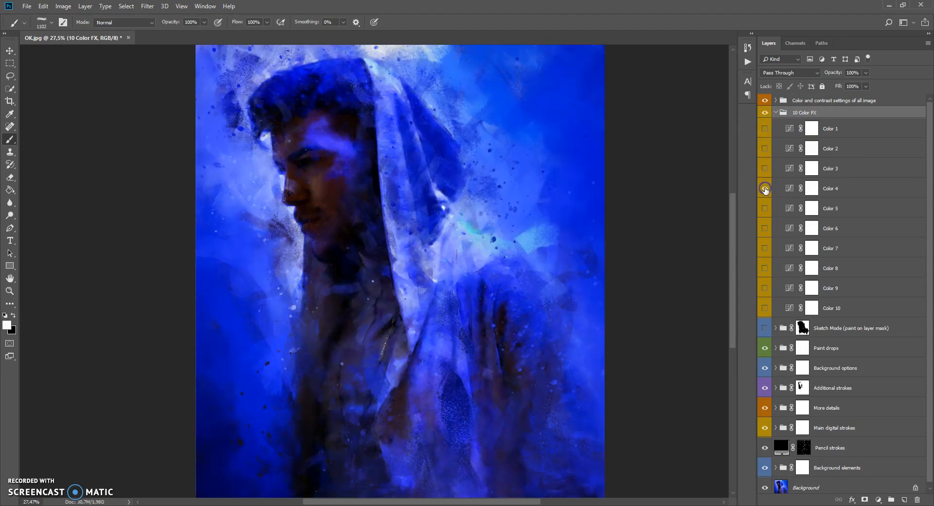
{"action": "left_click", "coordinate": [764, 189]}
Preview Color 5 through Color 10 one after another, leaving them all hidden
{"action": "left_click", "coordinate": [764, 209]}
{"action": "left_click", "coordinate": [765, 209]}
{"action": "left_click", "coordinate": [764, 228]}
{"action": "left_click", "coordinate": [765, 228]}
{"action": "left_click", "coordinate": [765, 249]}
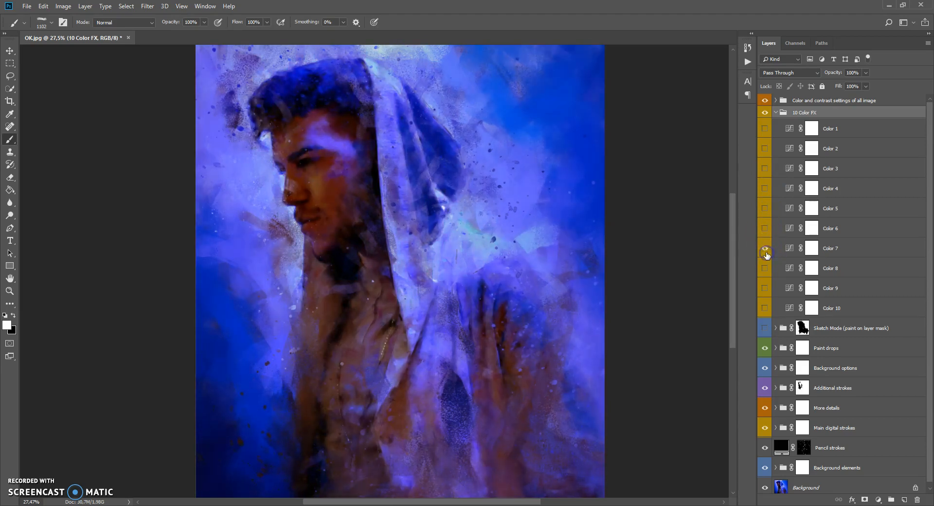
{"action": "left_click", "coordinate": [764, 249]}
{"action": "left_click", "coordinate": [764, 268]}
{"action": "left_click", "coordinate": [765, 289]}
{"action": "left_click", "coordinate": [766, 308]}
{"action": "left_click", "coordinate": [766, 309]}
Try combining the Color 8, Color 6 and Color 7 effects on the portrait
{"action": "left_click", "coordinate": [764, 268]}
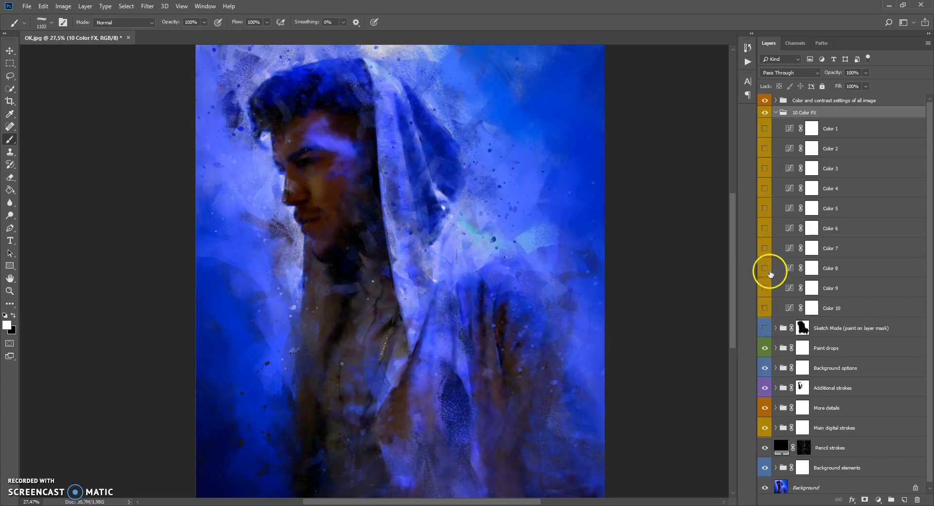
{"action": "left_click", "coordinate": [764, 229]}
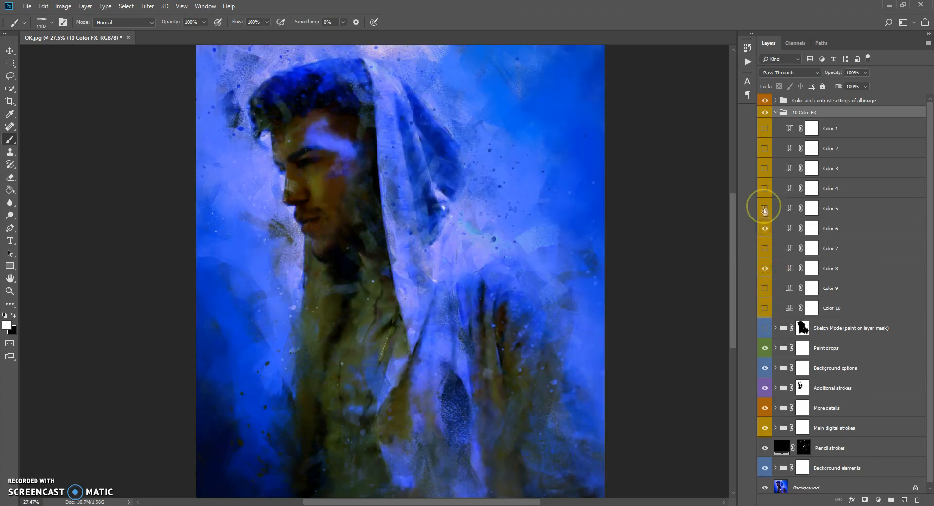
{"action": "left_click", "coordinate": [765, 189]}
{"action": "left_click", "coordinate": [764, 189]}
{"action": "left_click", "coordinate": [762, 208]}
{"action": "left_click", "coordinate": [765, 249]}
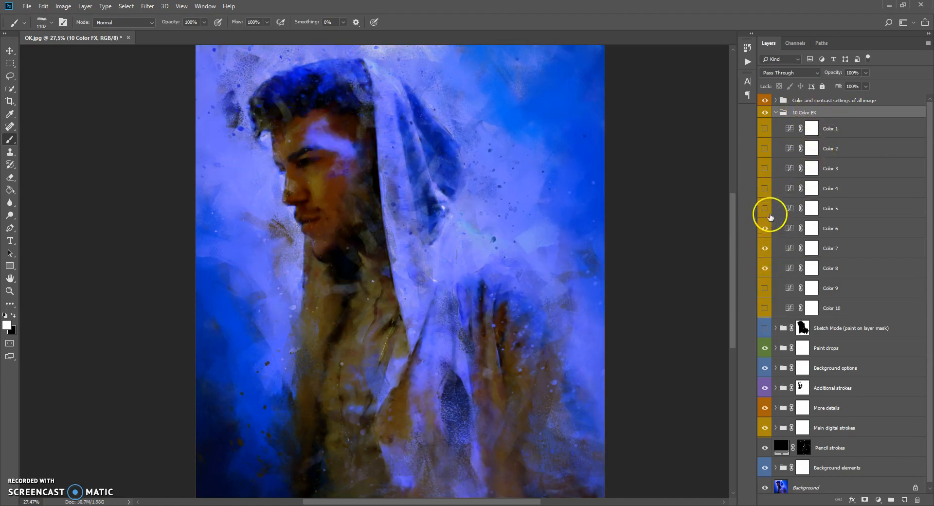
{"action": "left_click", "coordinate": [764, 246]}
{"action": "left_click", "coordinate": [767, 246]}
Examine the combined color effect on the whole image and hide Color 6, Color 7 and Color 8
{"action": "scroll", "coordinate": [594, 221], "scroll_direction": "down", "scroll_amount": 6}
{"action": "scroll", "coordinate": [603, 223], "scroll_direction": "up", "scroll_amount": 4}
{"action": "left_click", "coordinate": [764, 230]}
{"action": "left_click", "coordinate": [764, 247]}
{"action": "left_click", "coordinate": [764, 268]}
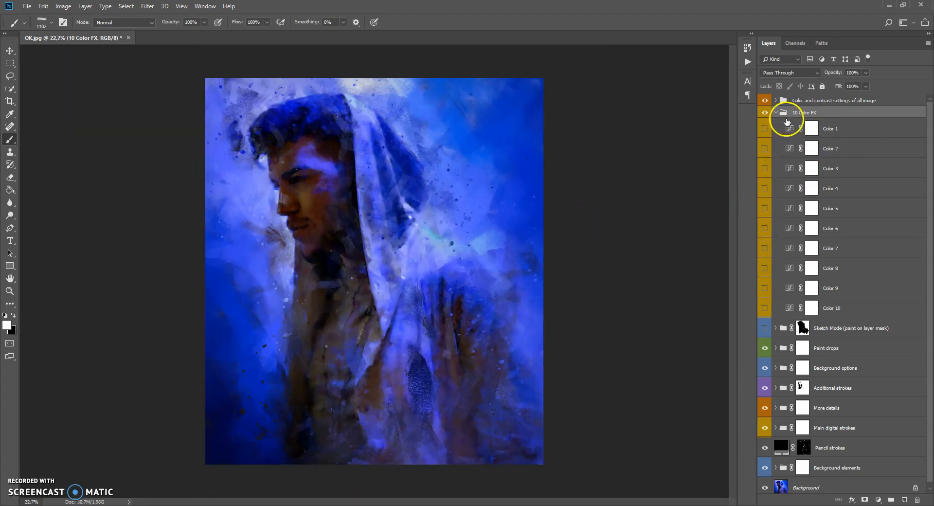
Collapse the 10 Color FX group and expand the Background options group
{"action": "left_click", "coordinate": [775, 113]}
{"action": "left_click", "coordinate": [775, 168]}
{"action": "scroll", "coordinate": [371, 374], "scroll_direction": "up", "scroll_amount": 1}
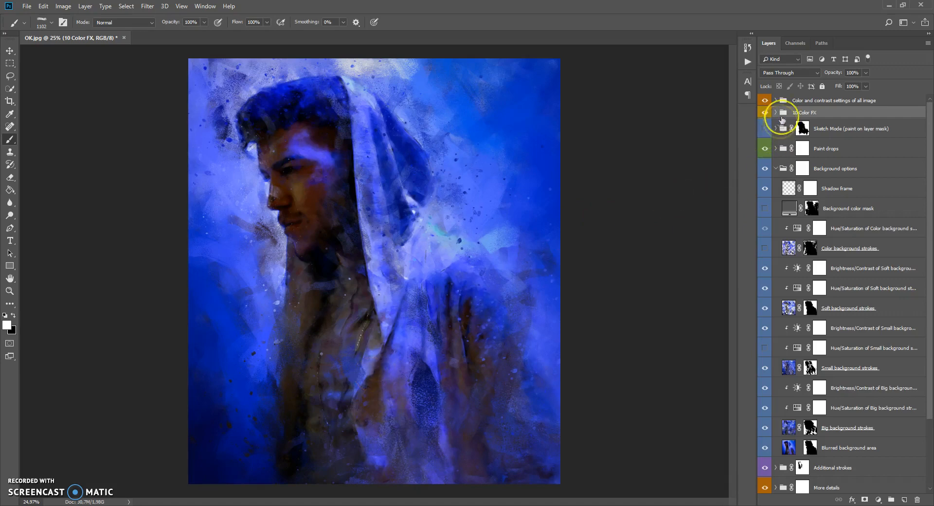
Expand the Color and contrast settings of all image group and hide its Change Brightness/Contrast of all image layer
{"action": "left_click", "coordinate": [784, 100]}
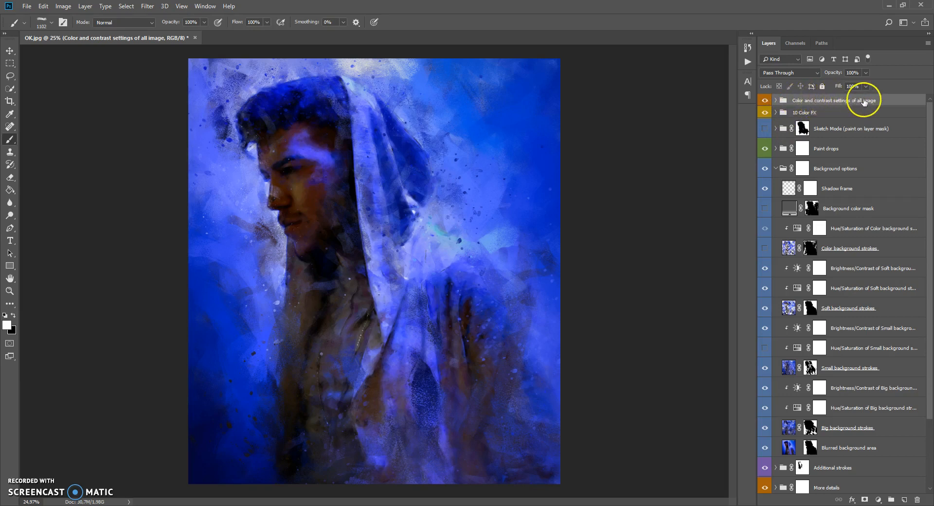
{"action": "left_click", "coordinate": [776, 100]}
{"action": "left_click", "coordinate": [790, 220]}
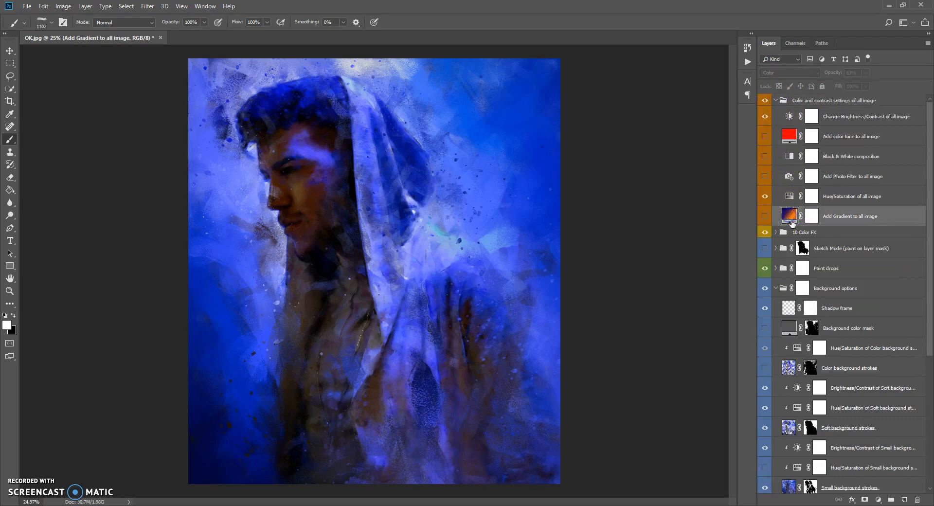
{"action": "left_click", "coordinate": [765, 116]}
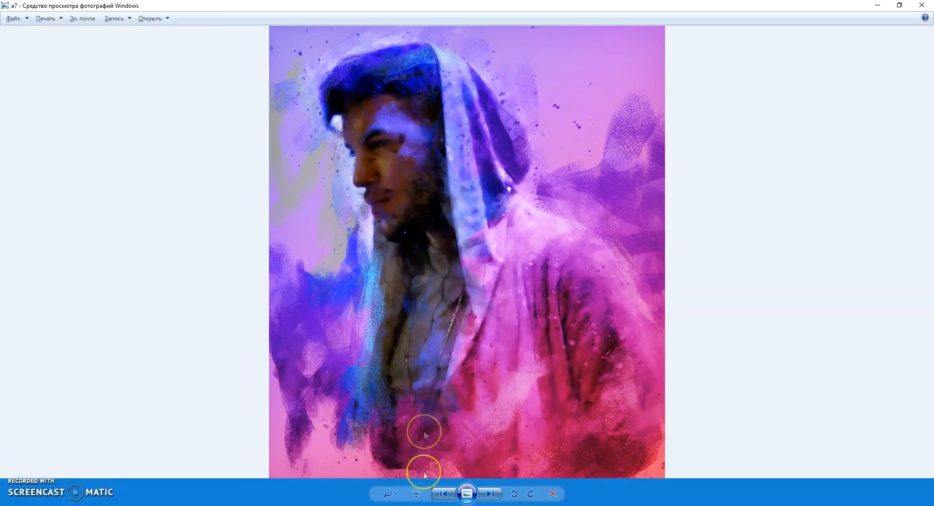
Compare the sample renderings a6, a7 and a8 in Windows Photo Viewer, then return to Photoshop
{"action": "key", "text": "Left"}
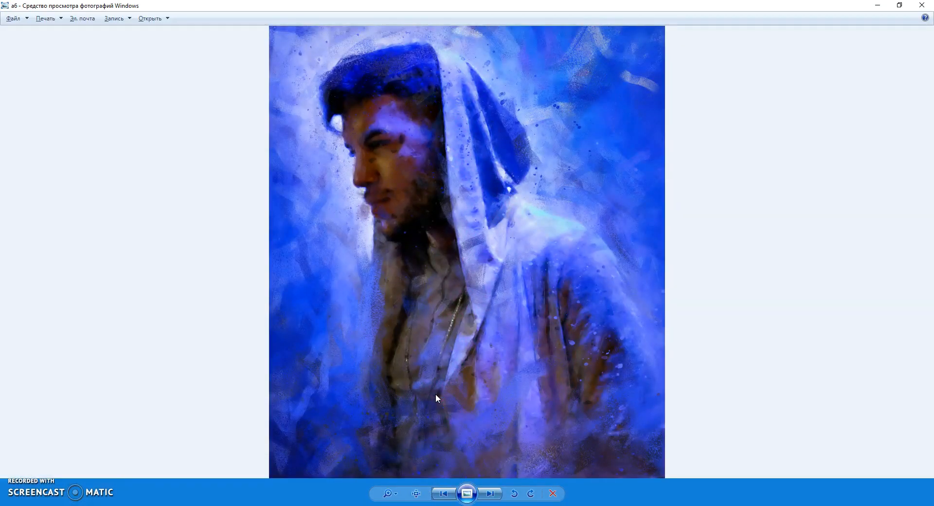
{"action": "key", "text": "Right"}
{"action": "key", "text": "Right"}
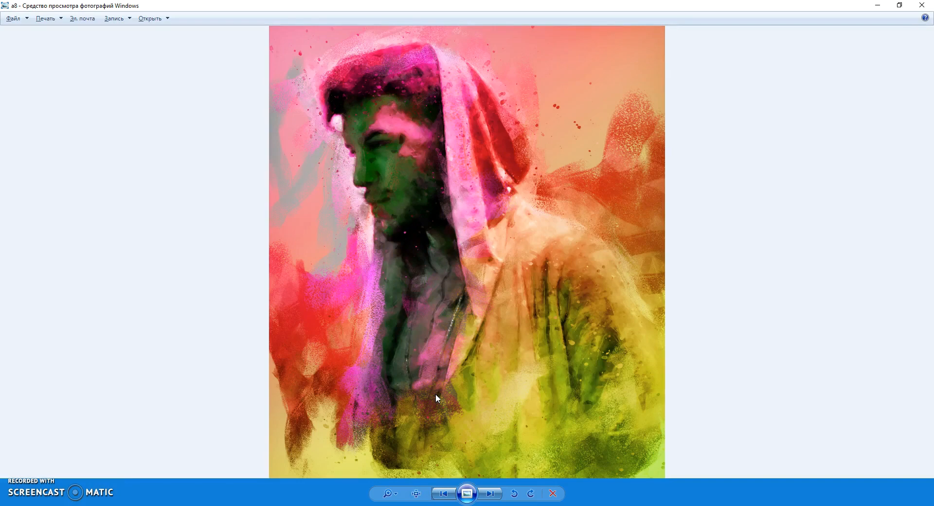
{"action": "key", "text": "Left"}
{"action": "key", "text": "Left"}
{"action": "key", "text": "Right"}
{"action": "key", "text": "Left"}
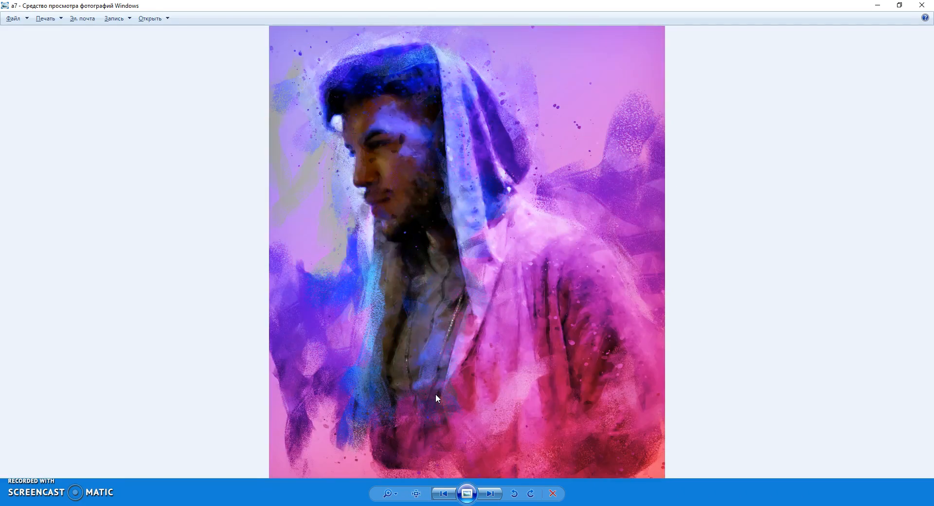
{"action": "left_click", "coordinate": [349, 505]}
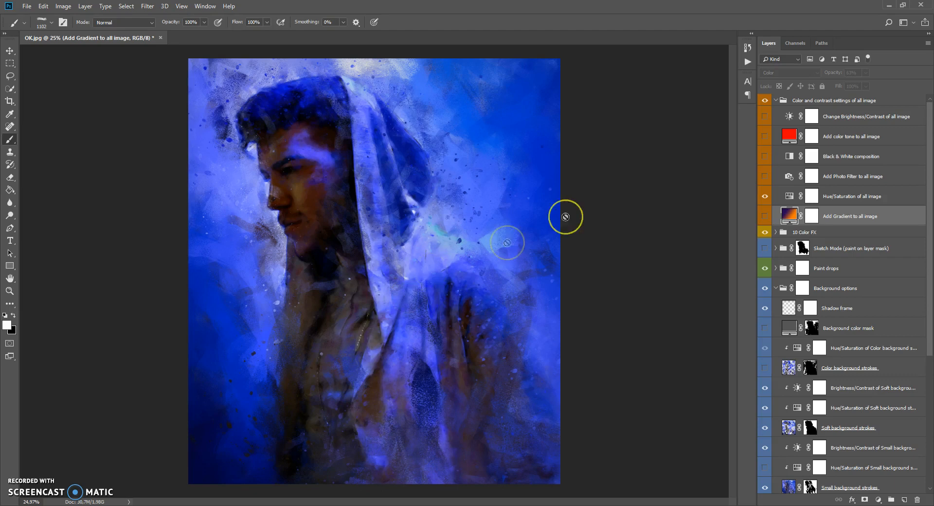
Show the Add Gradient to all image layer and set its opacity to 61%
{"action": "mouse_move", "coordinate": [786, 216]}
{"action": "left_mouse_down"}
{"action": "mouse_move", "coordinate": [801, 131]}
{"action": "mouse_move", "coordinate": [809, 183]}
{"action": "mouse_move", "coordinate": [790, 218]}
{"action": "left_mouse_up"}
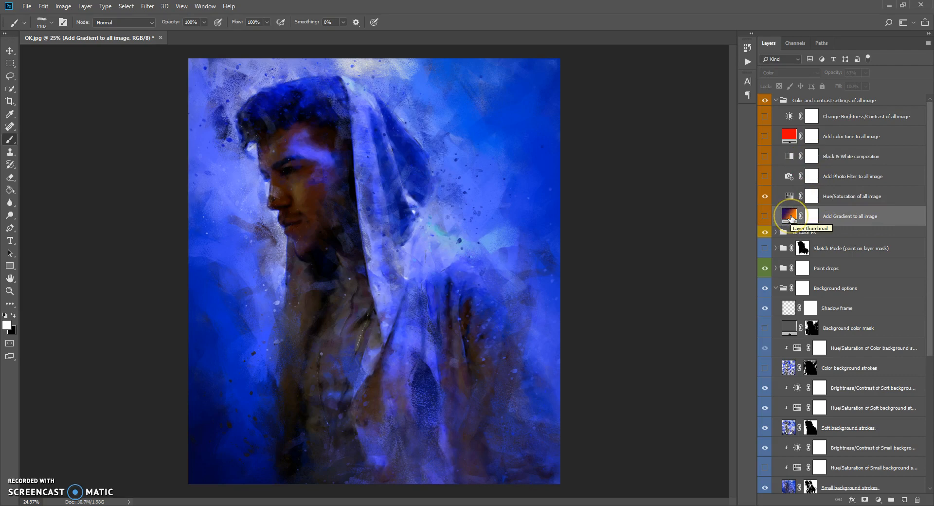
{"action": "left_click", "coordinate": [766, 216]}
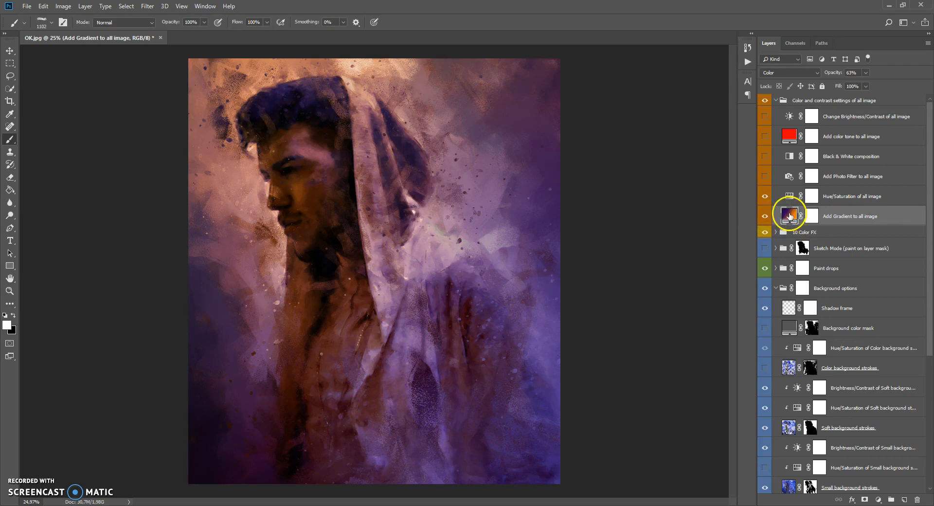
{"action": "left_click", "coordinate": [866, 73]}
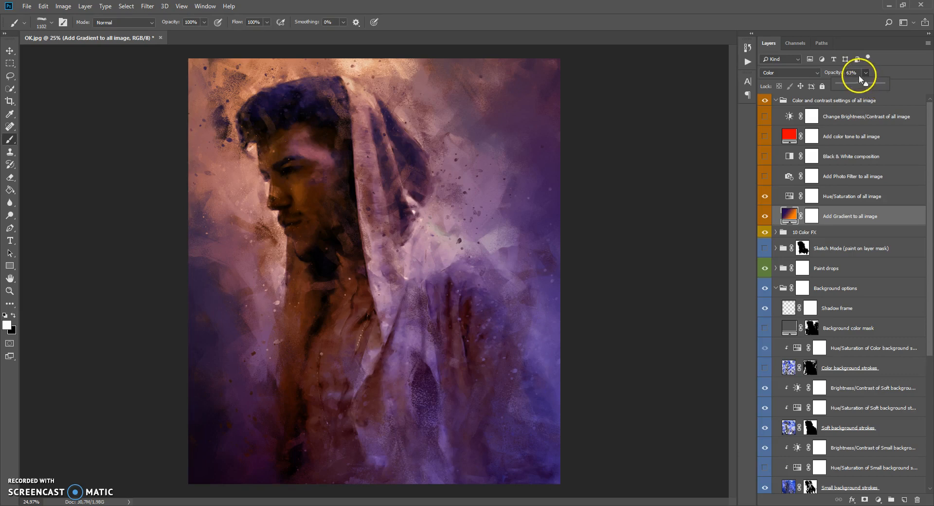
{"action": "left_click_drag", "start_coordinate": [866, 84], "coordinate": [863, 87]}
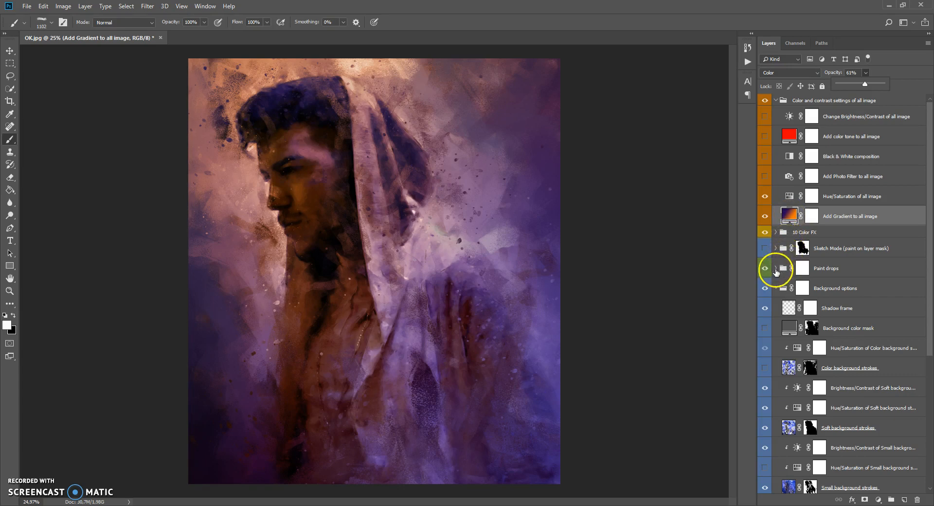
Show the Background color mask layer in the Background options group
{"action": "left_click", "coordinate": [775, 288]}
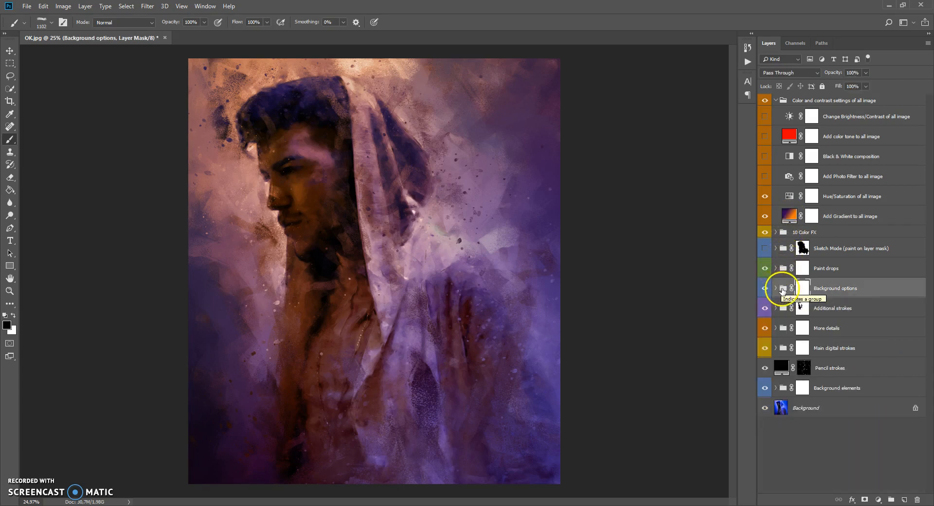
{"action": "left_click", "coordinate": [777, 289]}
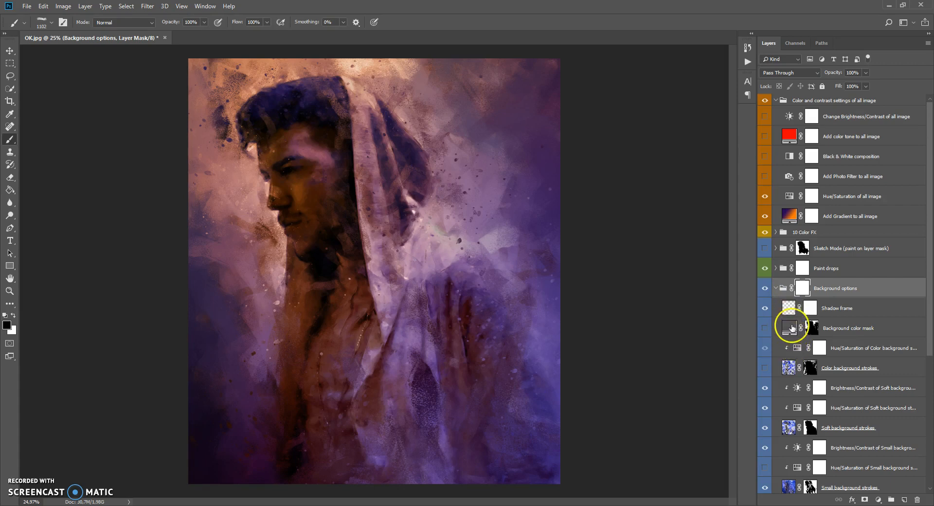
{"action": "left_click", "coordinate": [788, 327]}
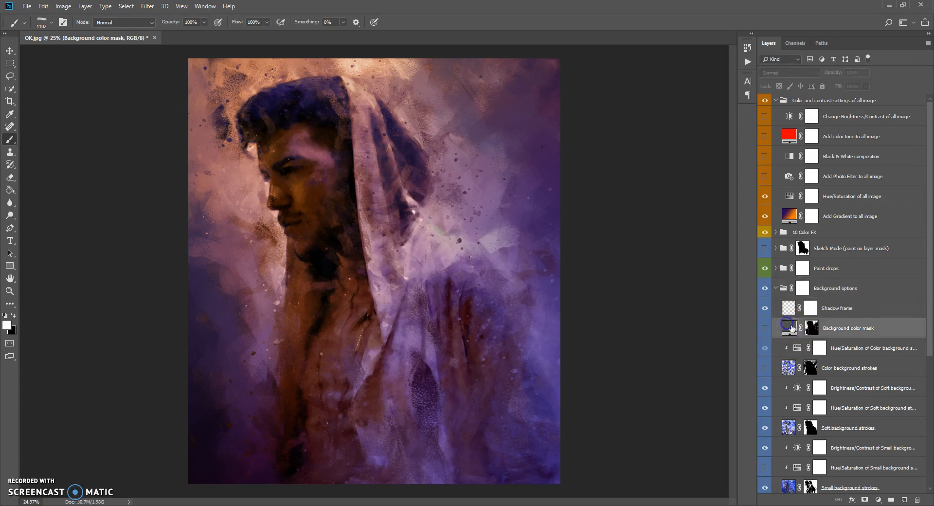
{"action": "left_click", "coordinate": [765, 328]}
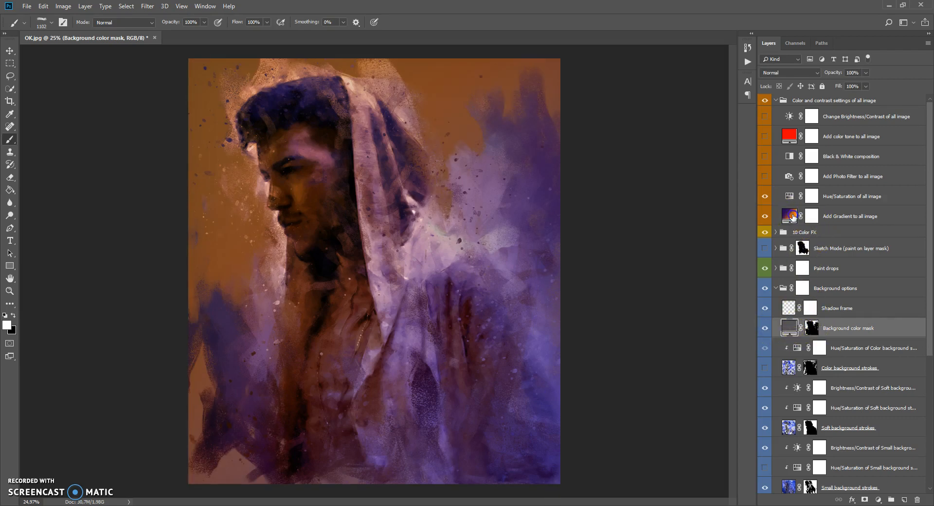
Show the Change Brightness/Contrast of all image layer and set its brightness to 96 and contrast to about 35
{"action": "left_click", "coordinate": [793, 214]}
{"action": "left_click", "coordinate": [789, 119]}
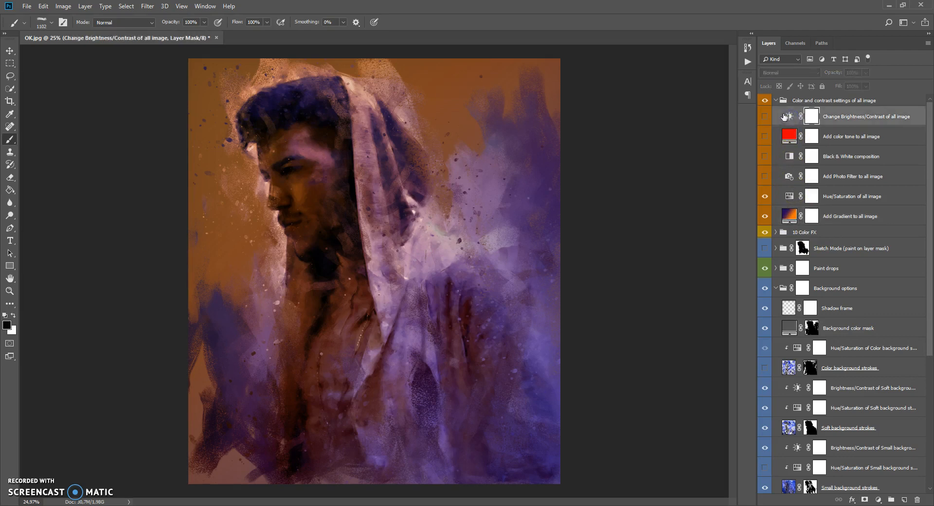
{"action": "left_click", "coordinate": [765, 117]}
{"action": "double_click", "coordinate": [789, 117]}
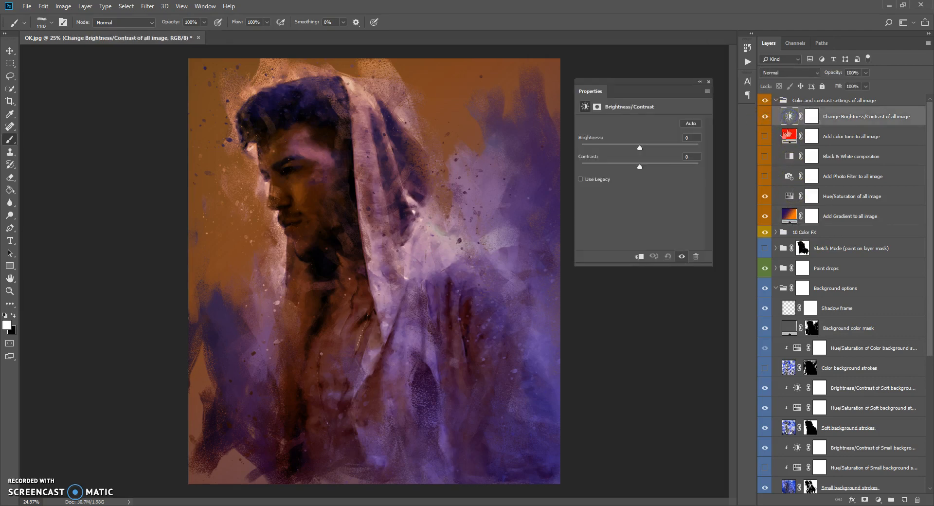
{"action": "left_click_drag", "start_coordinate": [639, 147], "coordinate": [670, 168]}
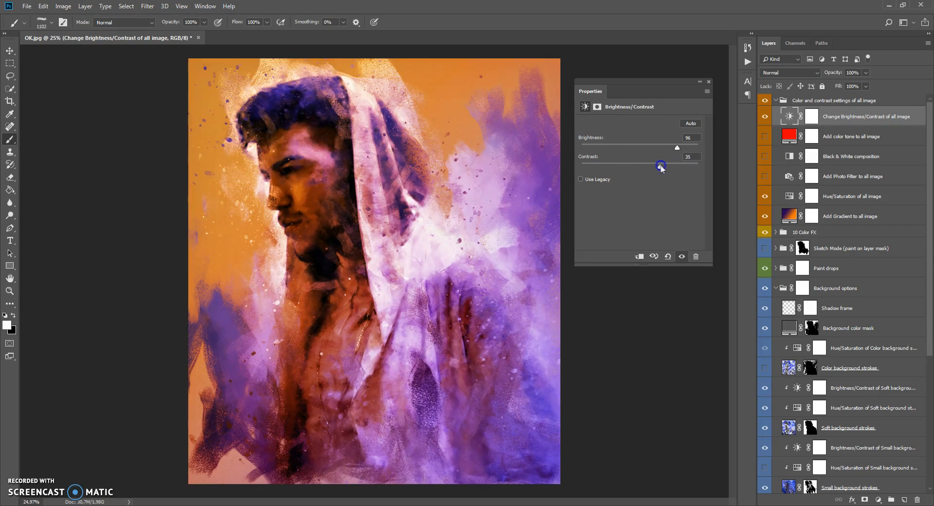
{"action": "left_click", "coordinate": [708, 81]}
Set the Add Gradient to all image fill's angle to -41.19° with a 122% scale, and reposition the gradient on the portrait
{"action": "left_click", "coordinate": [785, 136]}
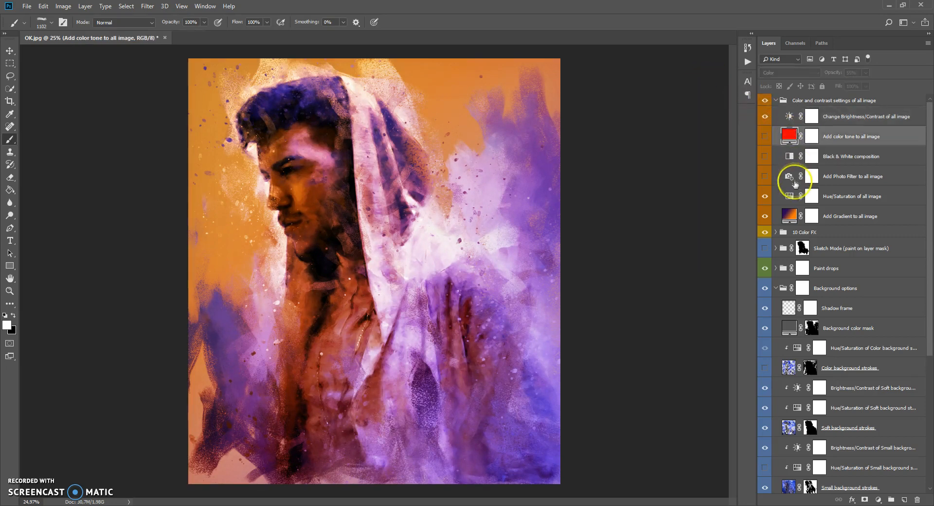
{"action": "double_click", "coordinate": [790, 214]}
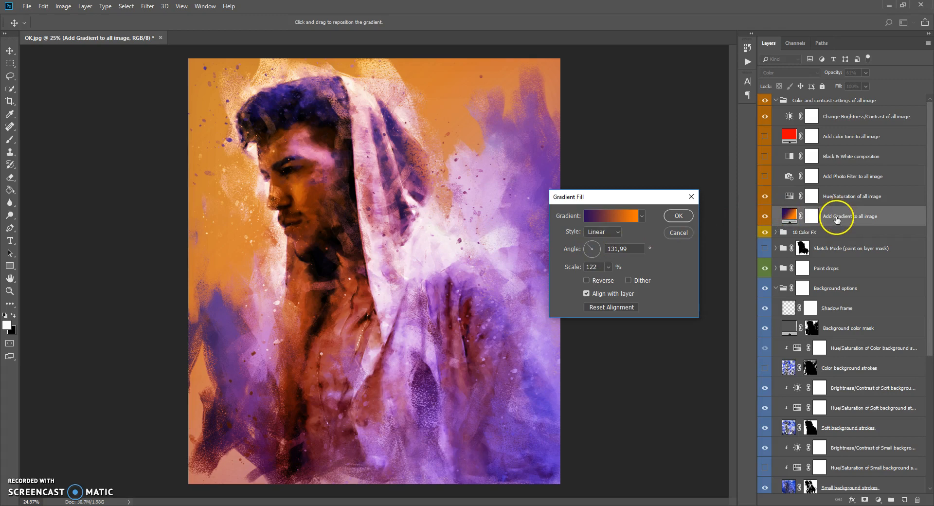
{"action": "left_click", "coordinate": [588, 252]}
{"action": "mouse_move", "coordinate": [593, 254]}
{"action": "left_mouse_down"}
{"action": "mouse_move", "coordinate": [592, 262]}
{"action": "mouse_move", "coordinate": [594, 243]}
{"action": "mouse_move", "coordinate": [587, 259]}
{"action": "left_mouse_up"}
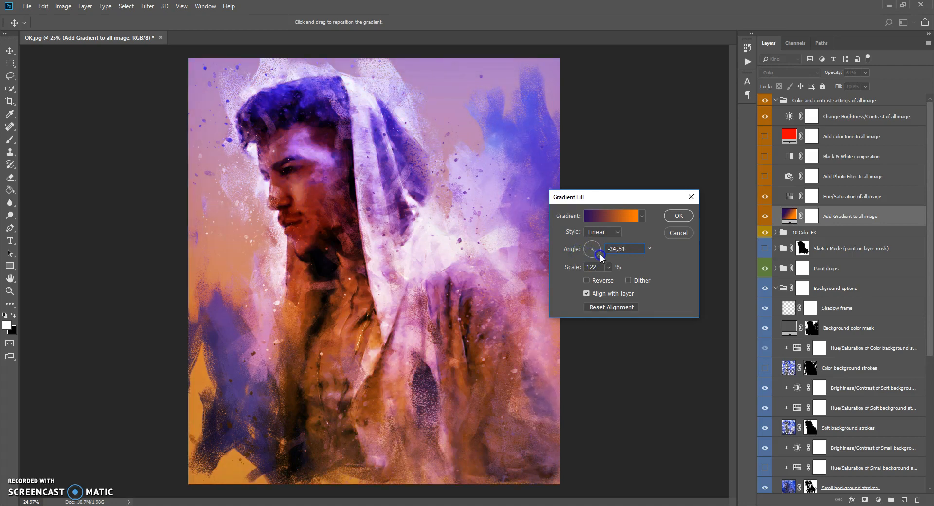
{"action": "mouse_move", "coordinate": [599, 256]}
{"action": "left_mouse_down"}
{"action": "mouse_move", "coordinate": [587, 236]}
{"action": "mouse_move", "coordinate": [597, 257]}
{"action": "left_mouse_up"}
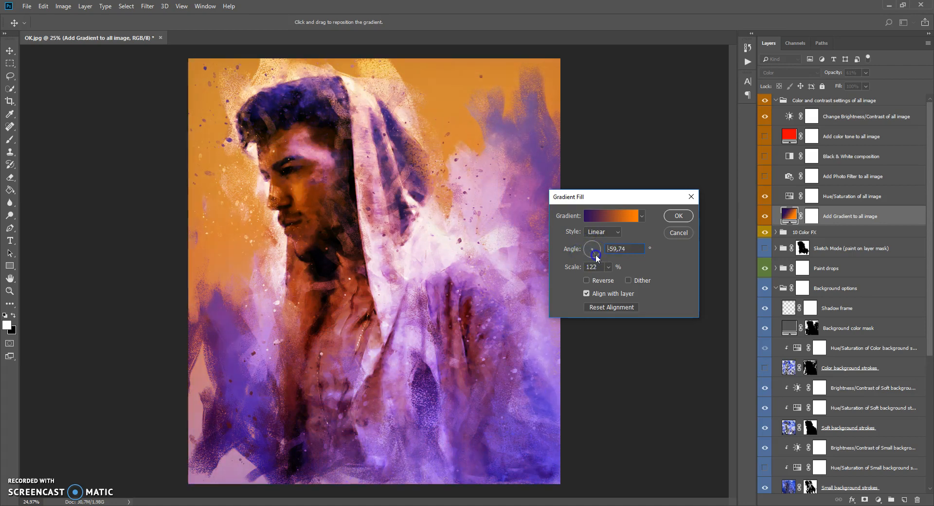
{"action": "left_click", "coordinate": [608, 268]}
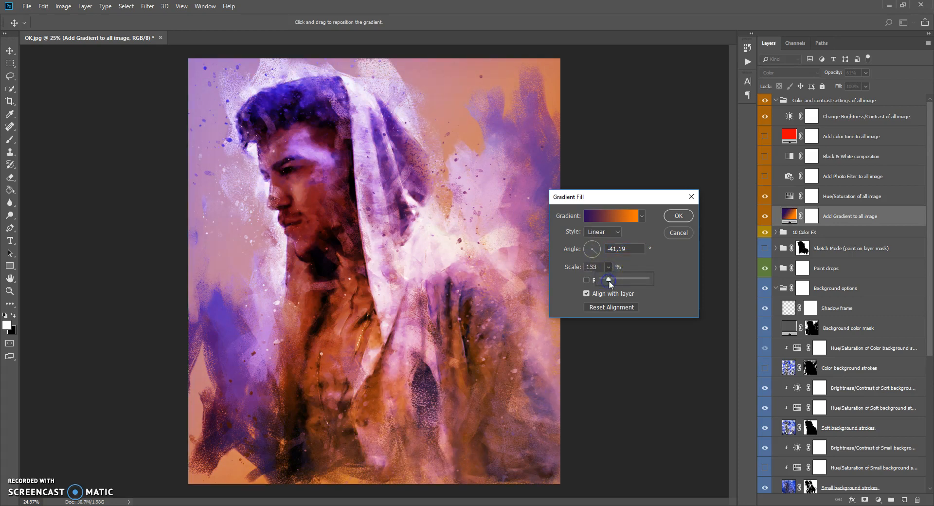
{"action": "left_click_drag", "start_coordinate": [612, 284], "coordinate": [624, 284]}
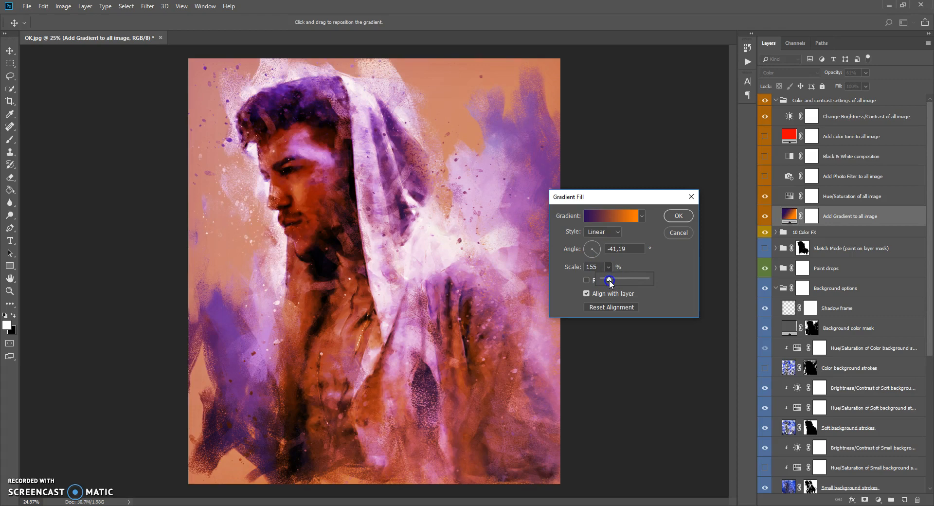
{"action": "left_click_drag", "start_coordinate": [377, 222], "coordinate": [398, 282]}
{"action": "left_click", "coordinate": [680, 216]}
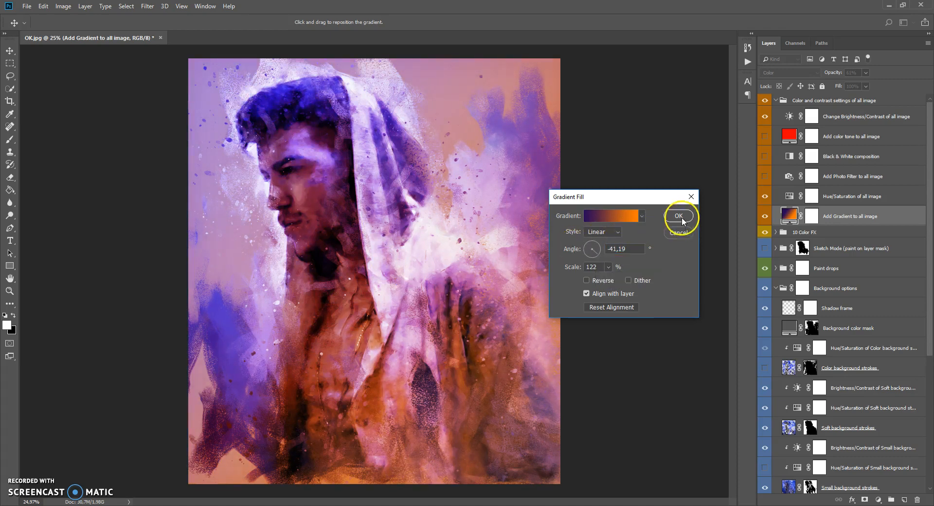
Compare sample rendering a7 with its neighbouring sample in Windows Photo Viewer, then return to Photoshop
{"action": "left_click", "coordinate": [799, 196]}
{"action": "key", "text": "x"}
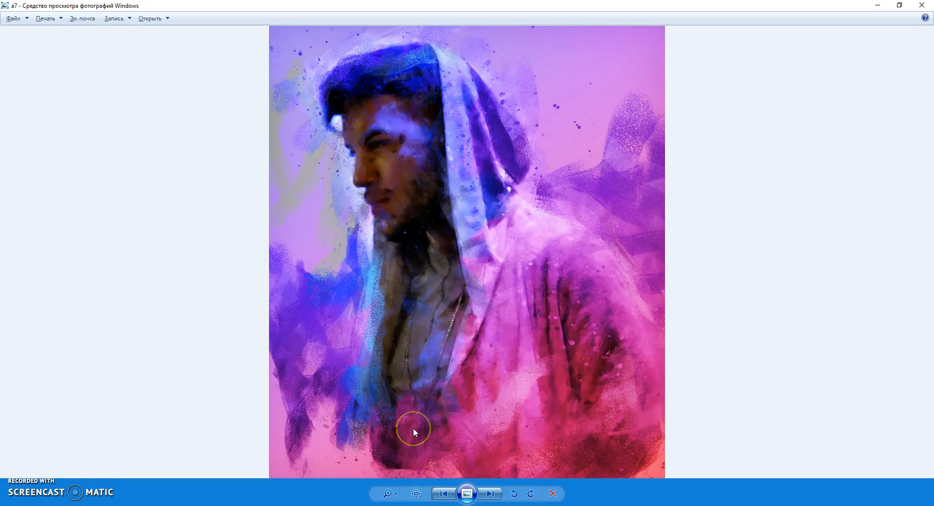
{"action": "key", "text": "Right"}
{"action": "key", "text": "Left"}
{"action": "key", "text": "Right"}
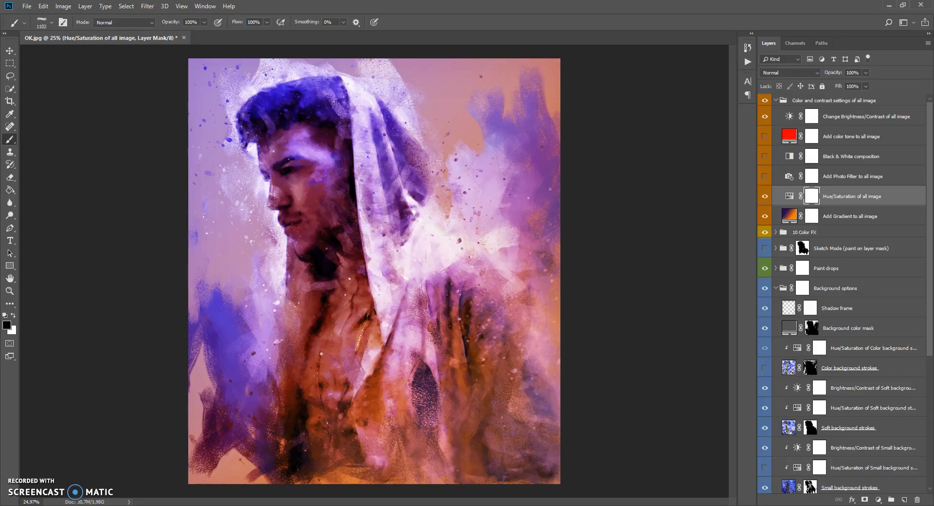
{"action": "left_click", "coordinate": [627, 246]}
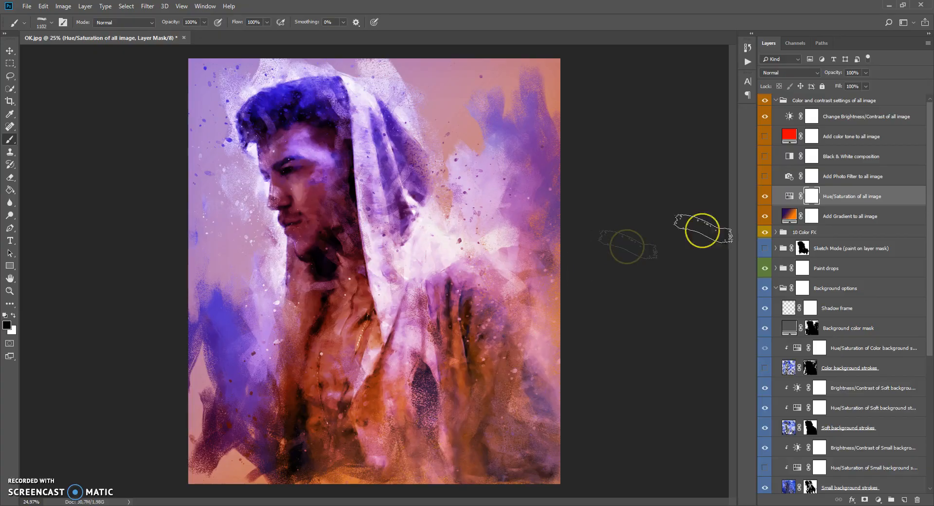
Shift the hue of the Hue/Saturation of all image layer to turn the portrait's colors red and green
{"action": "double_click", "coordinate": [789, 197]}
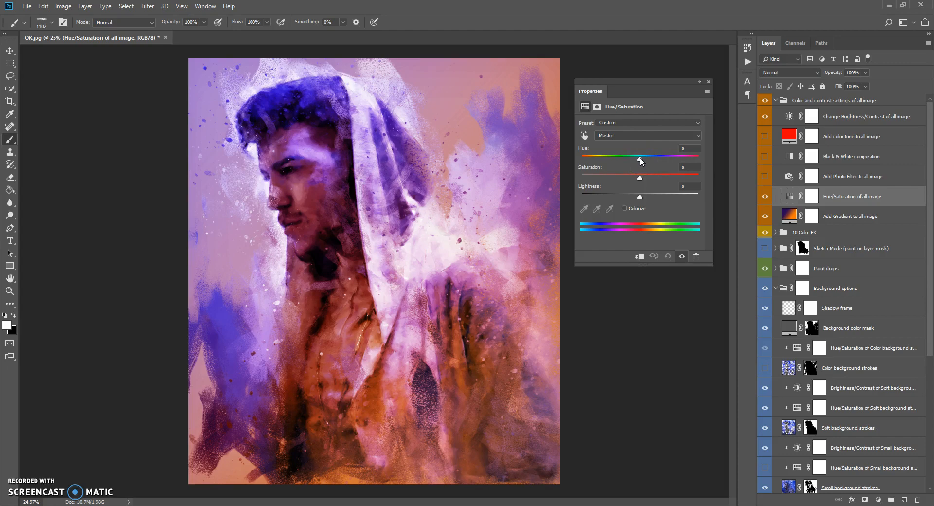
{"action": "left_click_drag", "start_coordinate": [640, 158], "coordinate": [680, 155]}
{"action": "left_click_drag", "start_coordinate": [661, 155], "coordinate": [679, 161]}
{"action": "left_click", "coordinate": [709, 81]}
Show the Add Photo Filter to all image layer and open its filter settings
{"action": "left_click", "coordinate": [765, 176]}
{"action": "left_click", "coordinate": [788, 196]}
{"action": "left_click", "coordinate": [788, 177]}
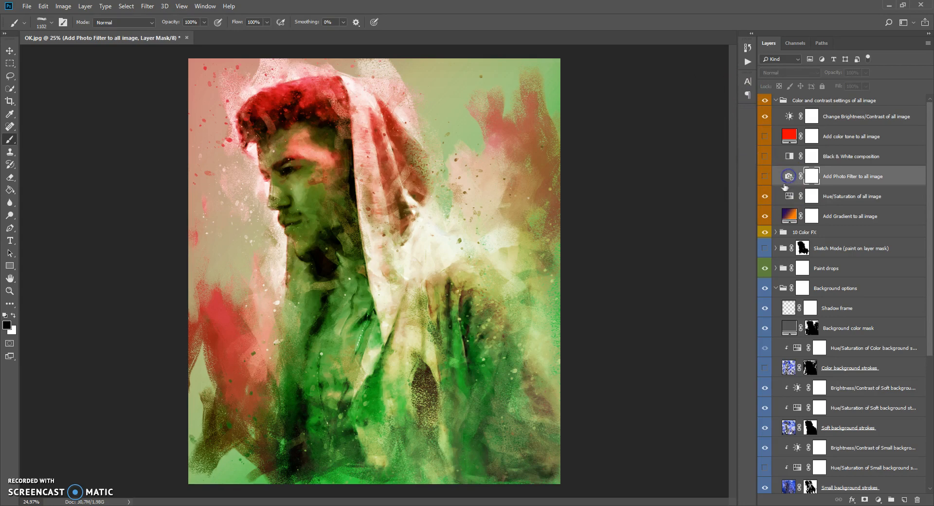
{"action": "left_click", "coordinate": [765, 177]}
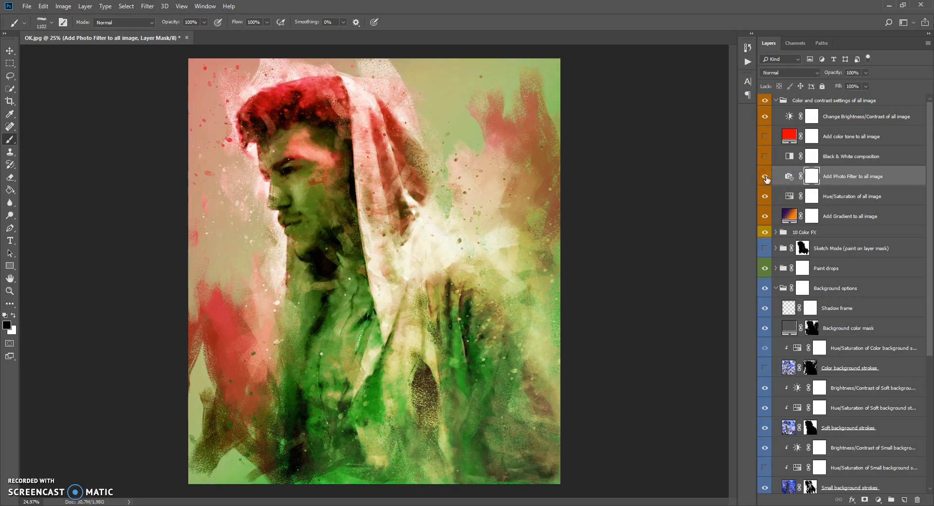
{"action": "left_click", "coordinate": [766, 177]}
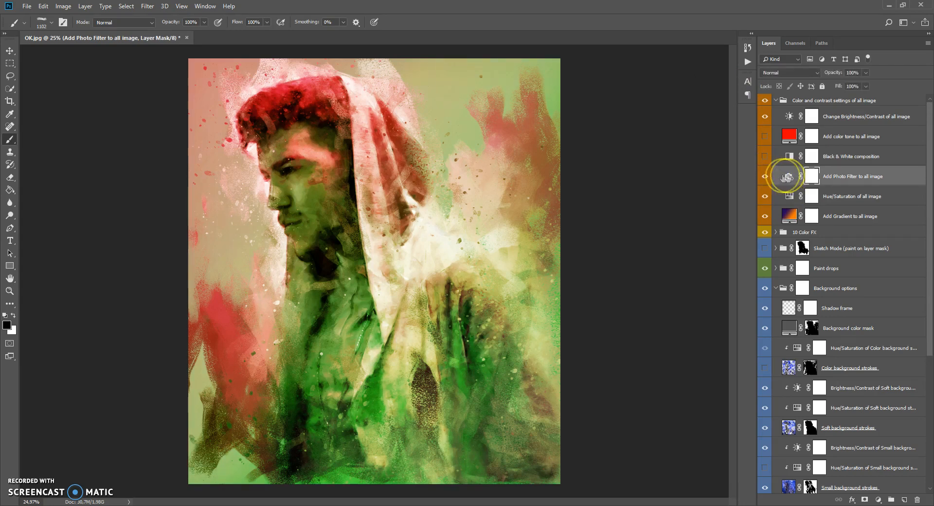
{"action": "double_click", "coordinate": [789, 176]}
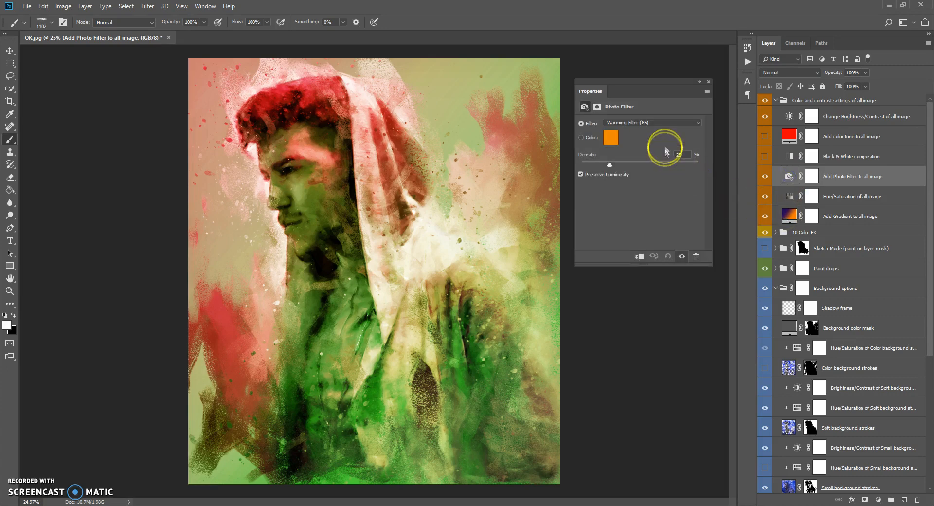
Try the Warming Filter (LBA), Deep Blue and Cooling Filter presets, raise density to 75%, and compare the resulting cyan tint with the unfiltered image
{"action": "left_click", "coordinate": [657, 125]}
{"action": "left_click", "coordinate": [649, 138]}
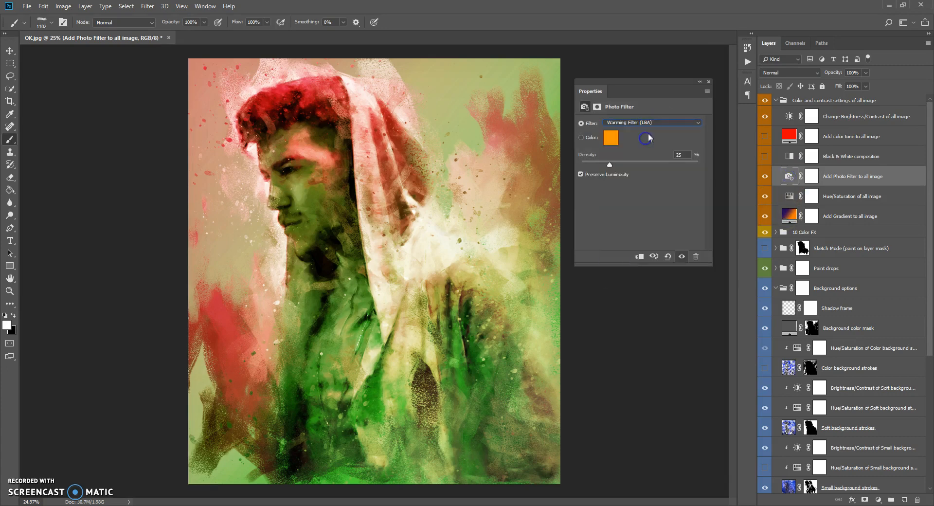
{"action": "scroll", "coordinate": [647, 121], "scroll_direction": "down", "scroll_amount": 7}
{"action": "scroll", "coordinate": [648, 122], "scroll_direction": "down", "scroll_amount": 5}
{"action": "left_click_drag", "start_coordinate": [647, 122], "coordinate": [643, 255]}
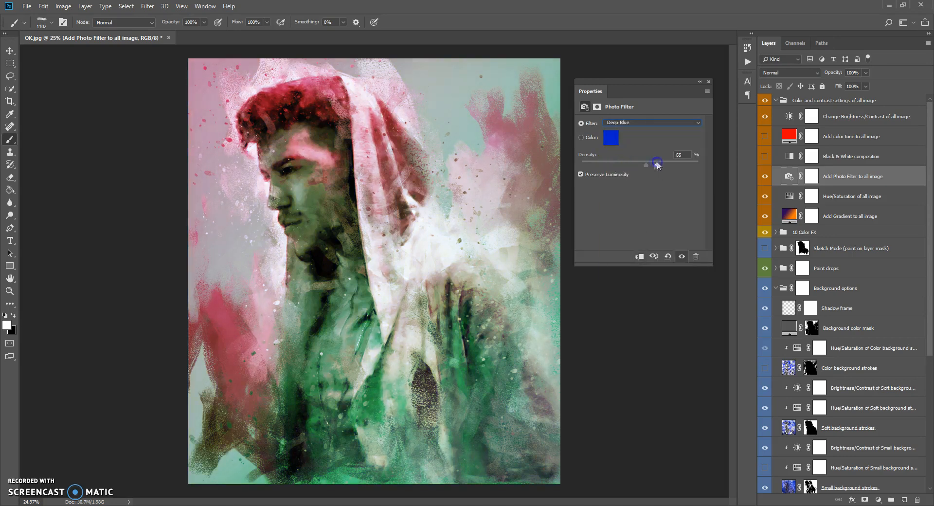
{"action": "left_click", "coordinate": [647, 122]}
{"action": "left_click", "coordinate": [641, 131]}
{"action": "scroll", "coordinate": [641, 122], "scroll_direction": "down", "scroll_amount": 5}
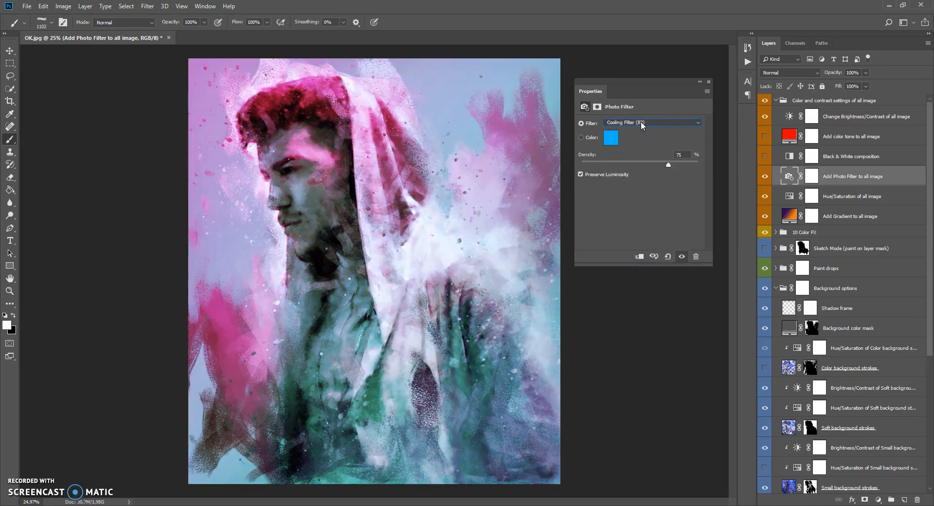
{"action": "left_click", "coordinate": [708, 81]}
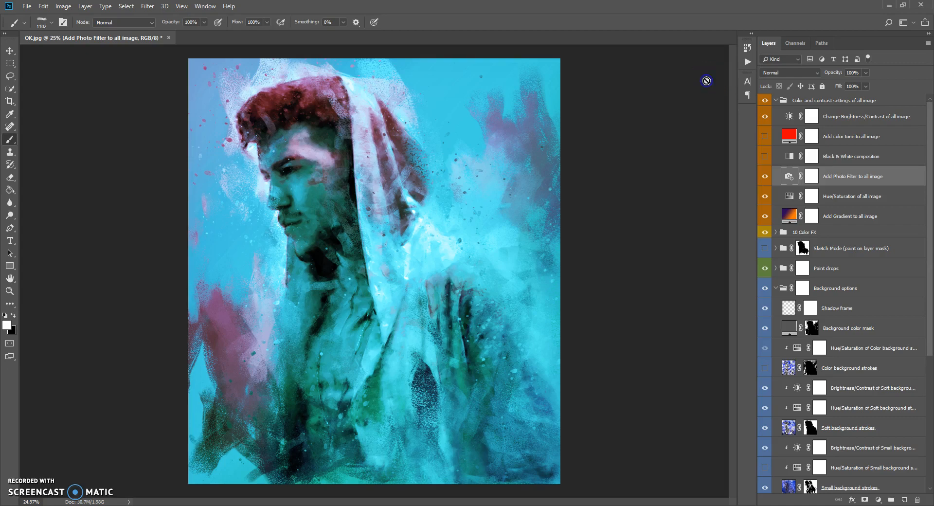
{"action": "left_click", "coordinate": [764, 177]}
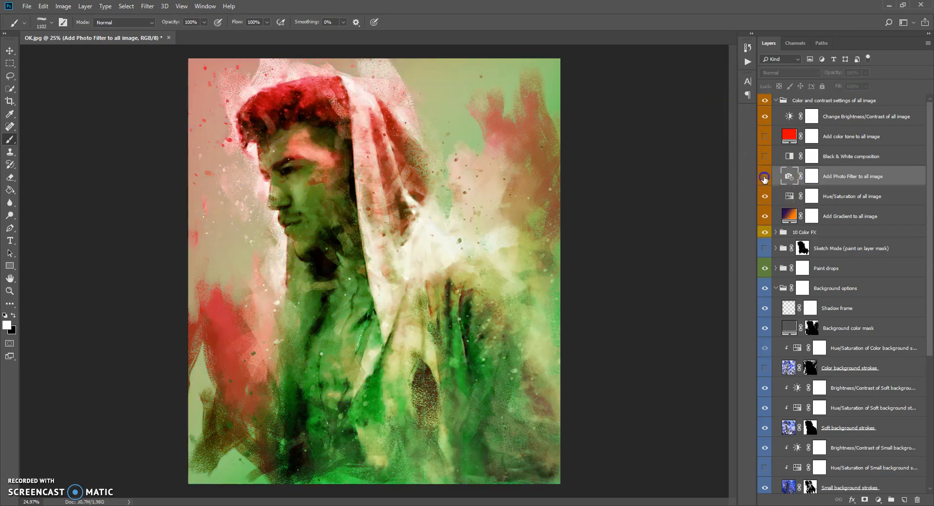
{"action": "left_click", "coordinate": [764, 178]}
Try black (#000000) as the Background color mask's fill color and compare the image with and without that layer
{"action": "double_click", "coordinate": [789, 327]}
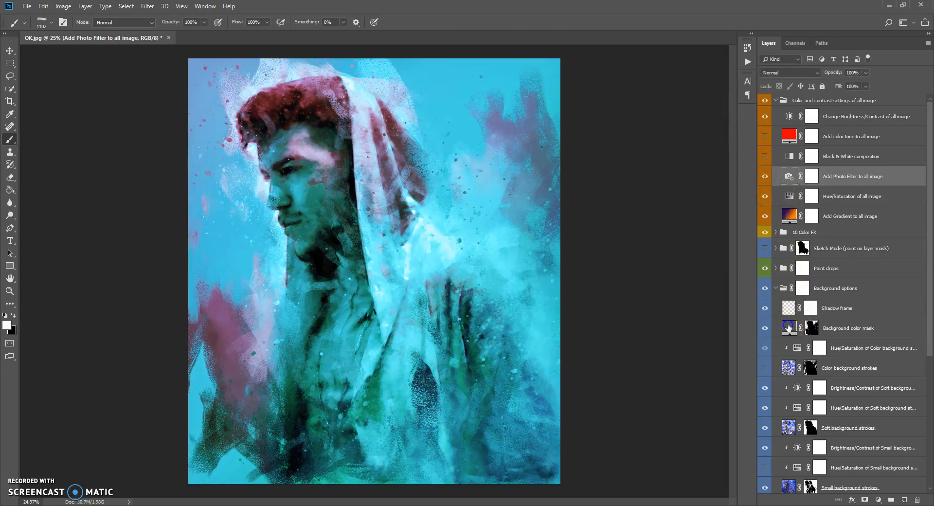
{"action": "mouse_move", "coordinate": [630, 254]}
{"action": "left_mouse_down"}
{"action": "mouse_move", "coordinate": [608, 233]}
{"action": "mouse_move", "coordinate": [542, 229]}
{"action": "mouse_move", "coordinate": [516, 145]}
{"action": "mouse_move", "coordinate": [583, 251]}
{"action": "mouse_move", "coordinate": [648, 228]}
{"action": "mouse_move", "coordinate": [648, 265]}
{"action": "mouse_move", "coordinate": [652, 159]}
{"action": "mouse_move", "coordinate": [649, 241]}
{"action": "left_mouse_up"}
{"action": "left_click_drag", "start_coordinate": [578, 243], "coordinate": [514, 268]}
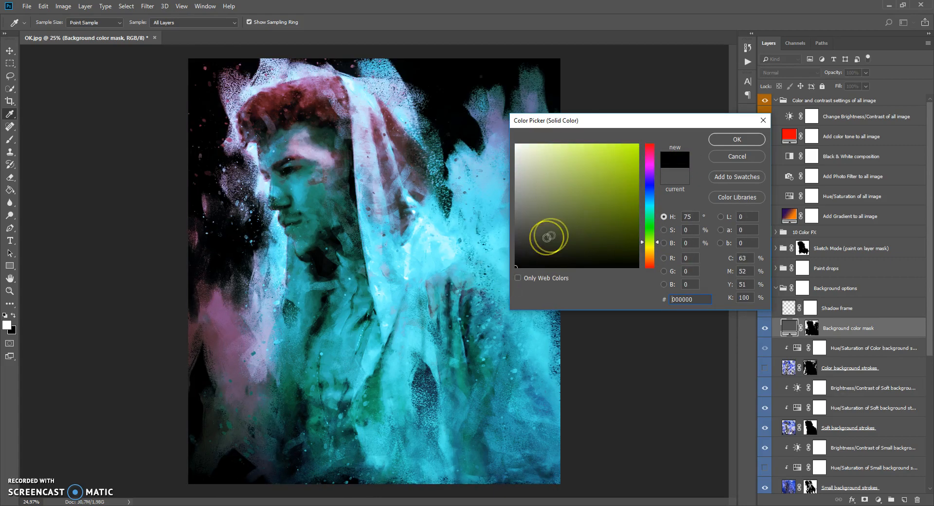
{"action": "left_click", "coordinate": [723, 160]}
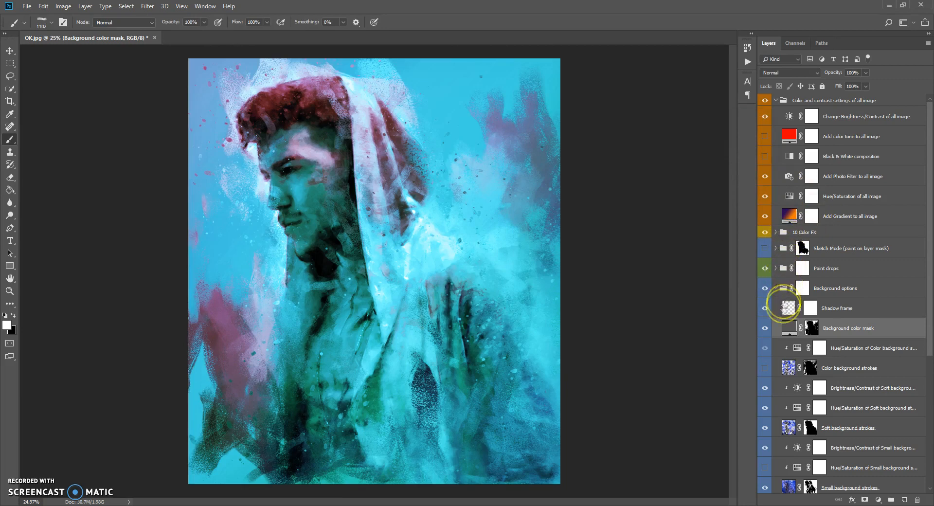
{"action": "left_click", "coordinate": [765, 329]}
{"action": "left_click", "coordinate": [765, 329]}
Hide the Add Photo Filter to all image layer and preview the Black & White composition layer, leaving it hidden
{"action": "left_click", "coordinate": [765, 175]}
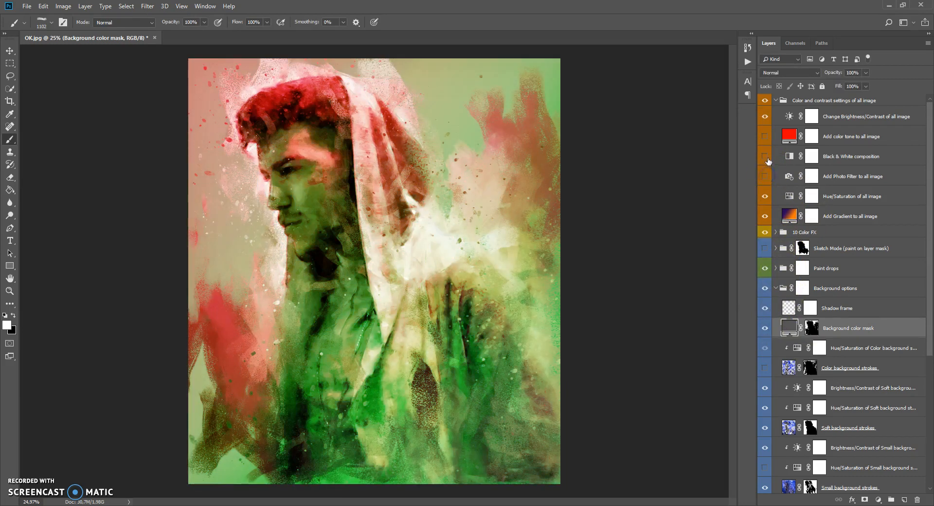
{"action": "left_click", "coordinate": [765, 156]}
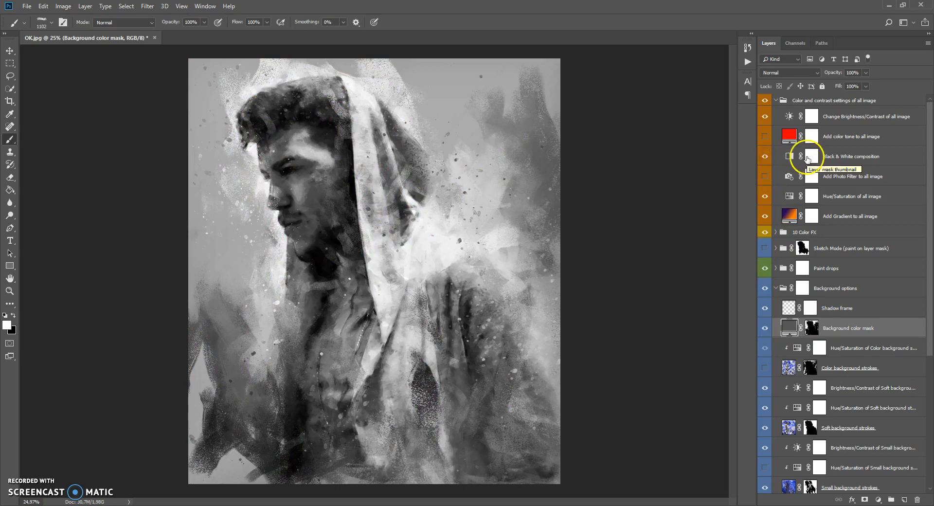
{"action": "left_click", "coordinate": [826, 156]}
{"action": "key", "text": "x"}
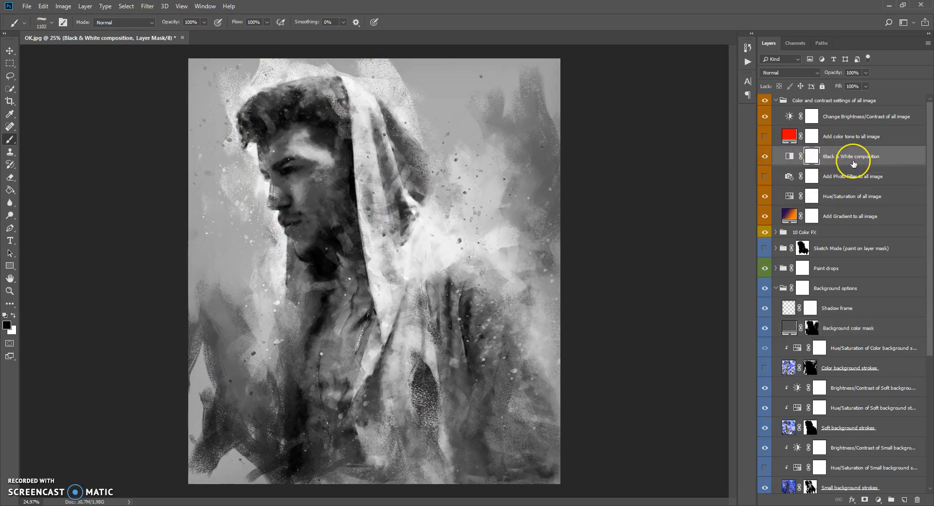
{"action": "left_click", "coordinate": [765, 157]}
{"action": "left_click", "coordinate": [765, 156]}
{"action": "left_click", "coordinate": [764, 156]}
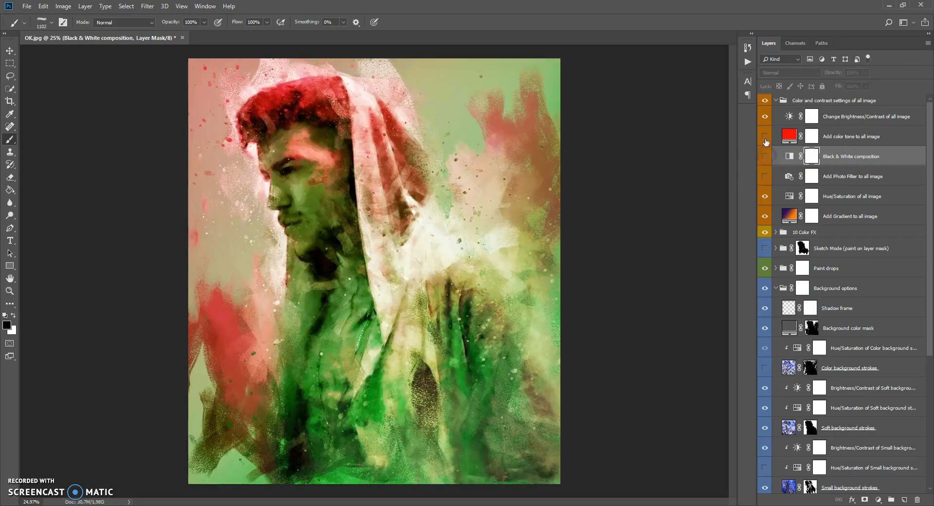
Preview the Add color tone to all image layer, try a yellow-green (#90ff00) fill, discard it and hide the layer again
{"action": "left_click", "coordinate": [765, 137]}
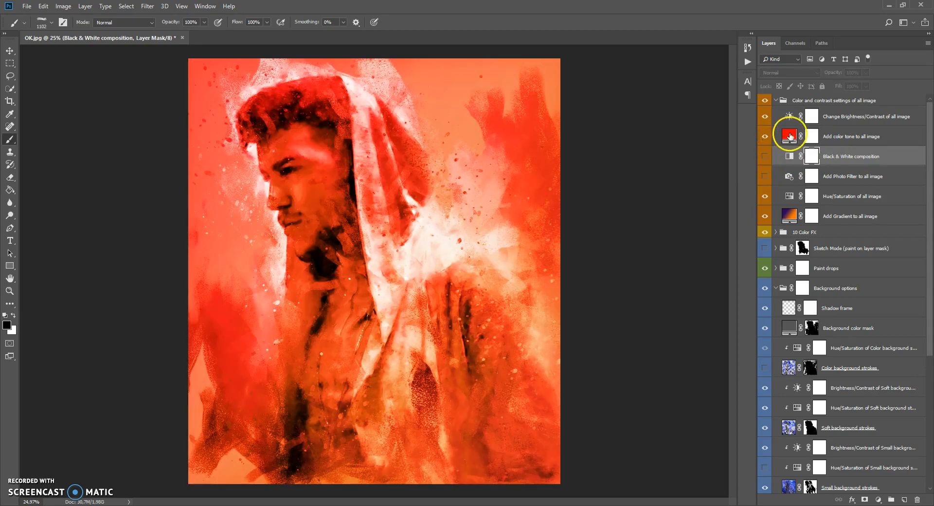
{"action": "double_click", "coordinate": [788, 136]}
{"action": "left_click_drag", "start_coordinate": [651, 187], "coordinate": [646, 246]}
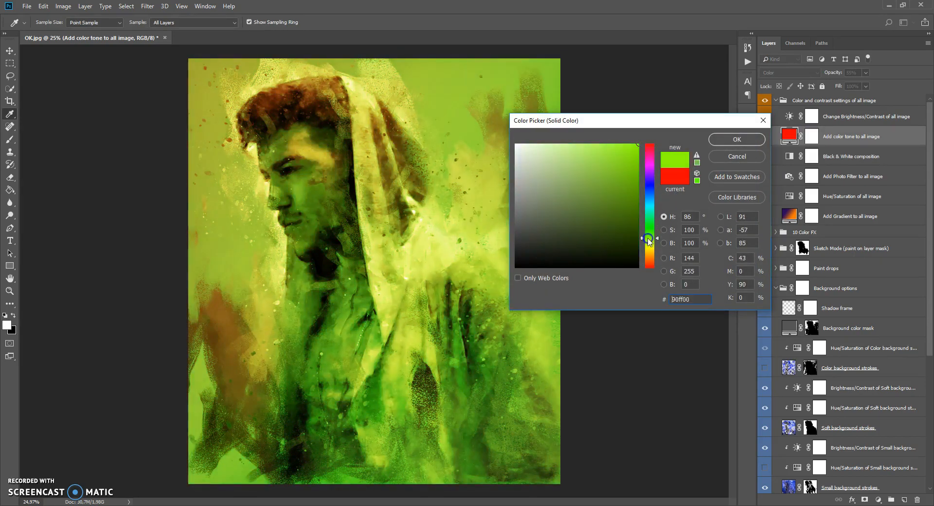
{"action": "left_click", "coordinate": [729, 156]}
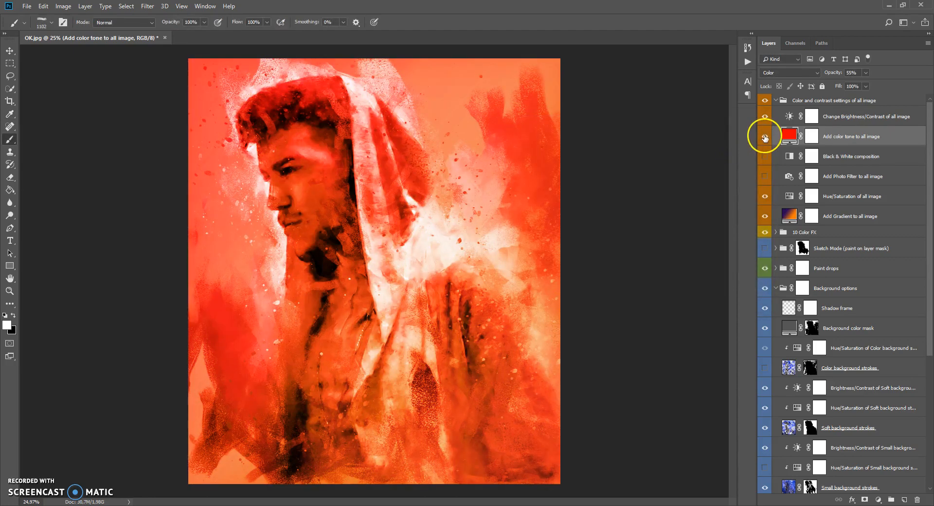
{"action": "left_click", "coordinate": [764, 137]}
Compare the image with and without the overall Brightness/Contrast and Hue/Saturation layers, leaving both visible
{"action": "left_click", "coordinate": [765, 117]}
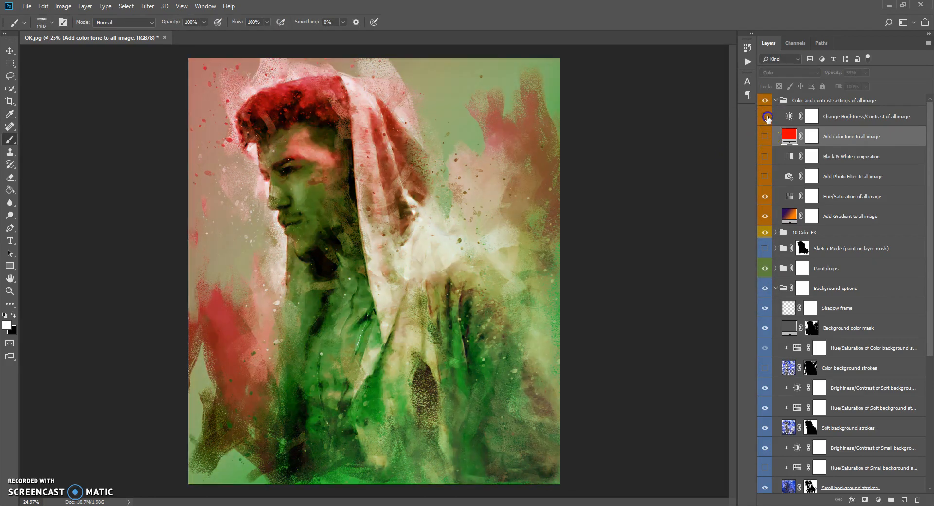
{"action": "left_click", "coordinate": [765, 117]}
{"action": "left_click", "coordinate": [764, 196]}
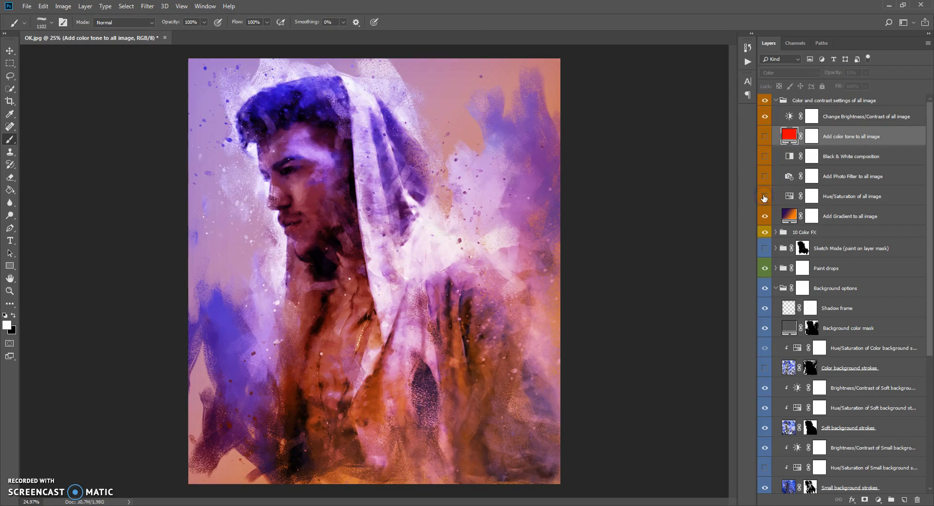
{"action": "left_click", "coordinate": [764, 196]}
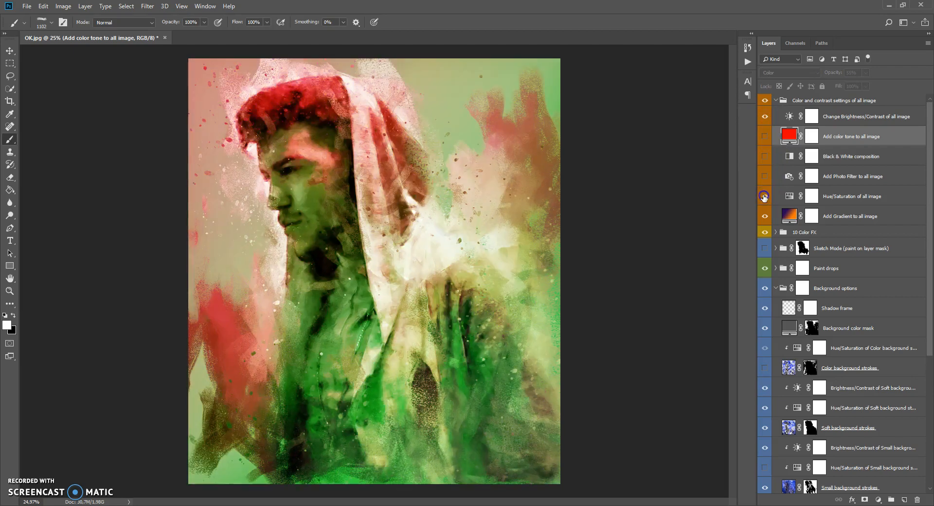
Collapse the open layer groups and combine every layer and group above the Background layer into one group
{"action": "left_click", "coordinate": [785, 101]}
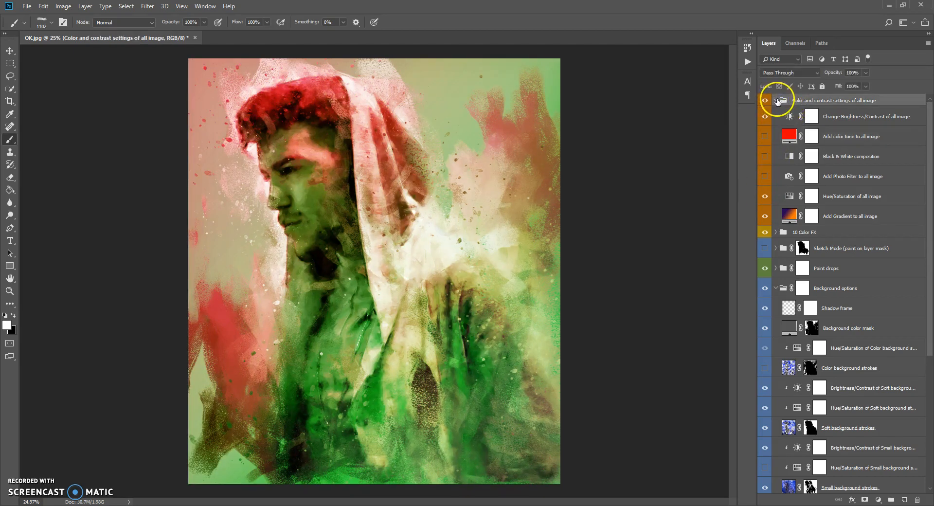
{"action": "left_click", "coordinate": [775, 101]}
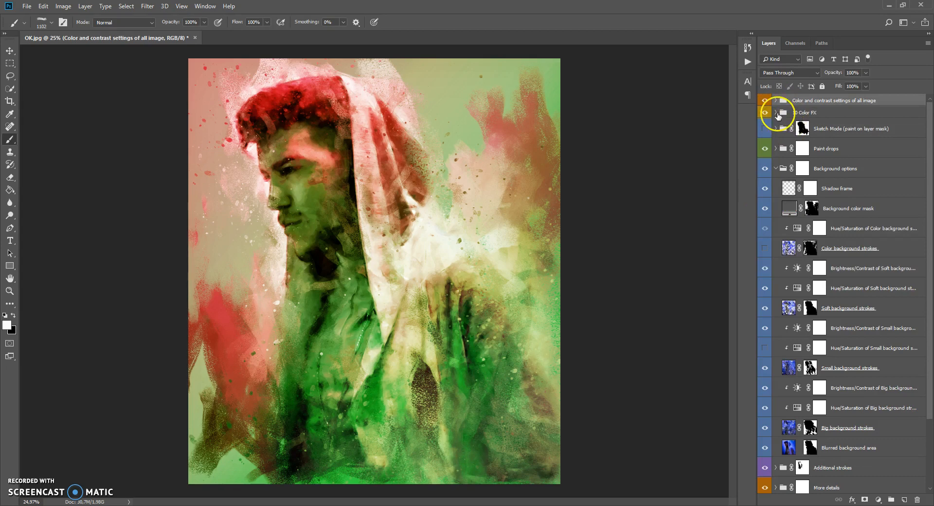
{"action": "left_click", "coordinate": [775, 169]}
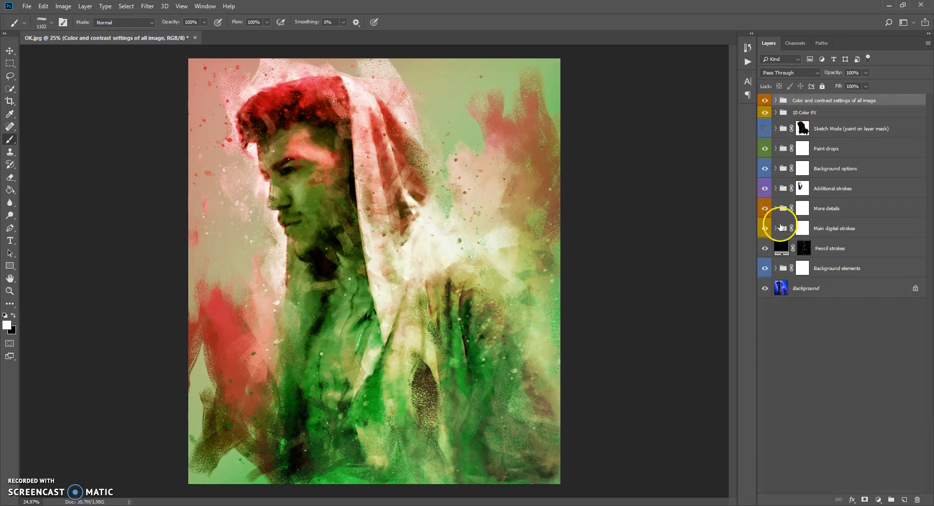
{"action": "left_click", "coordinate": [783, 267], "text": "shift"}
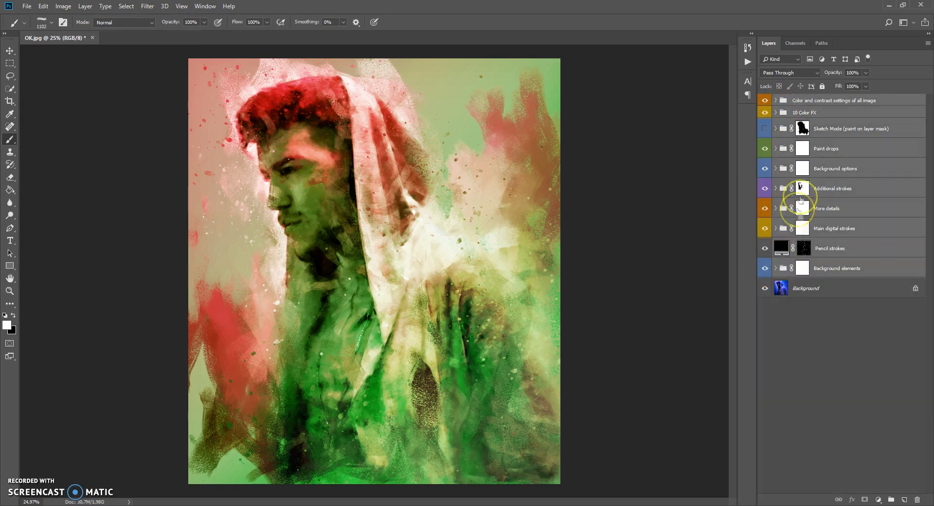
{"action": "key", "text": "ctrl+g"}
Compare the finished color effect with the original photo by switching the new group's visibility
{"action": "left_click", "coordinate": [764, 101]}
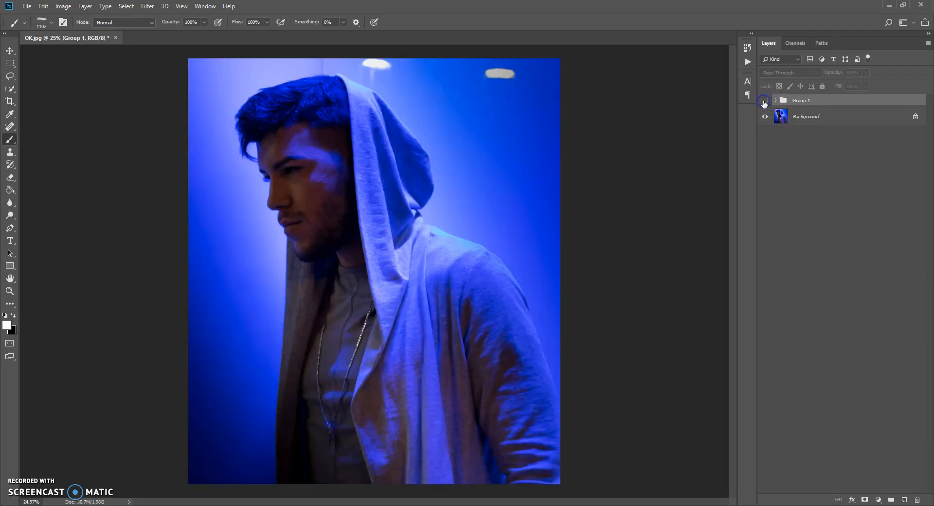
{"action": "left_click", "coordinate": [764, 101]}
{"action": "left_click", "coordinate": [764, 101]}
{"action": "left_click", "coordinate": [764, 101]}
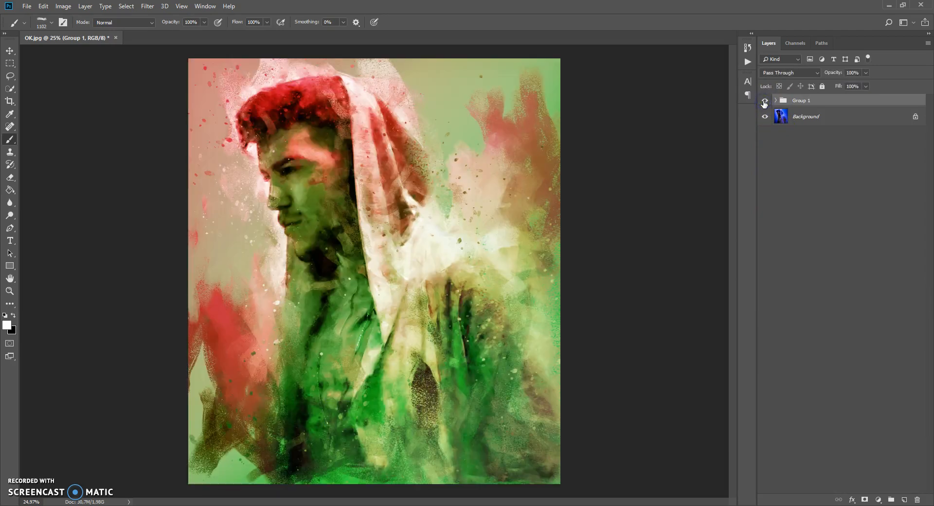
Inside Group 1, hide the Color and contrast settings group plus the Shadow frame and Background color mask layers, then collapse Group 1
{"action": "left_click", "coordinate": [776, 100]}
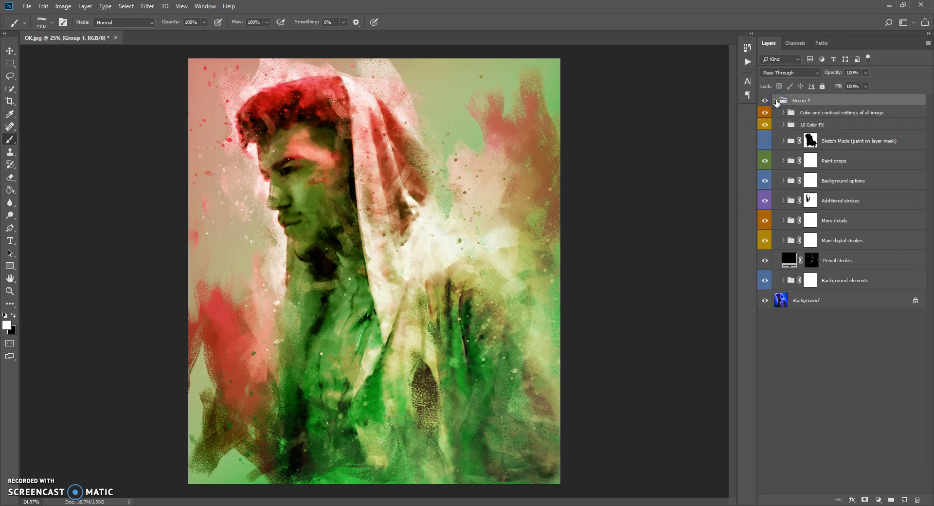
{"action": "left_click", "coordinate": [765, 113]}
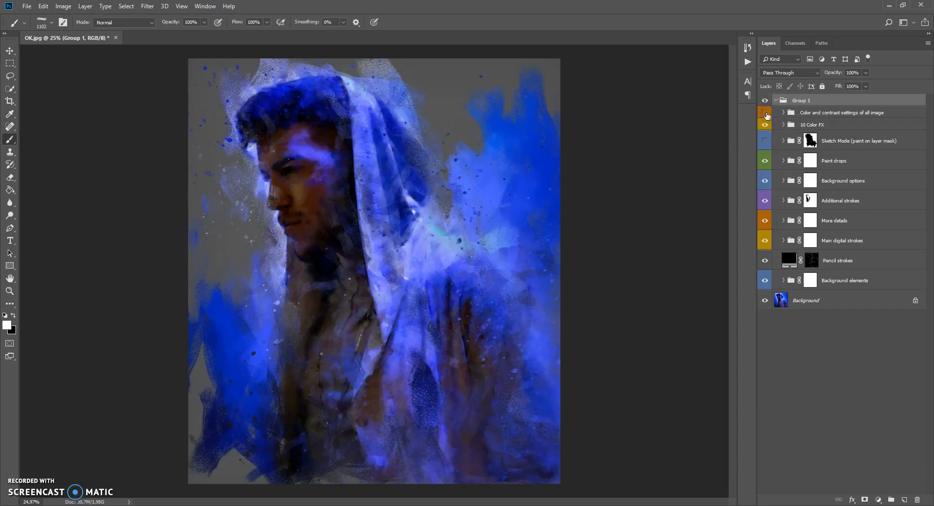
{"action": "left_click", "coordinate": [783, 160]}
{"action": "left_click", "coordinate": [783, 161]}
{"action": "left_click", "coordinate": [783, 180]}
{"action": "left_click_drag", "start_coordinate": [766, 202], "coordinate": [765, 221]}
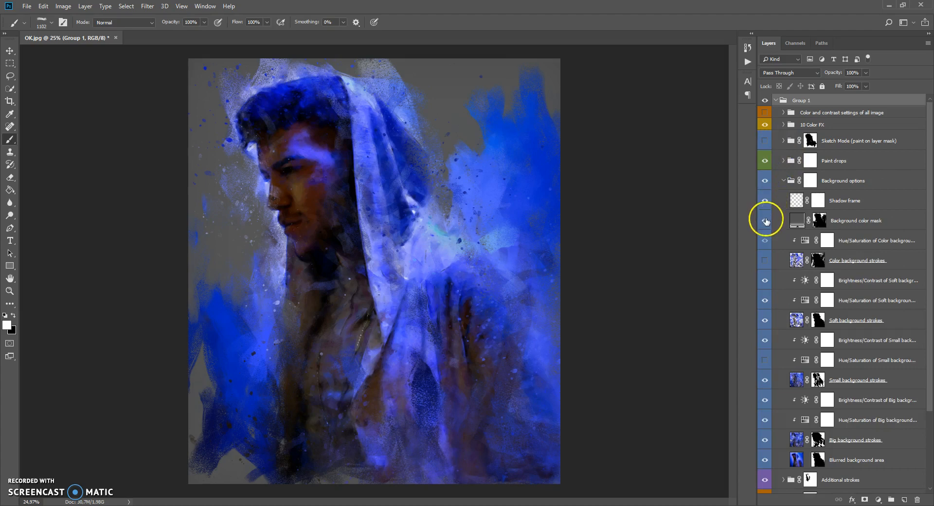
{"action": "left_click", "coordinate": [777, 101]}
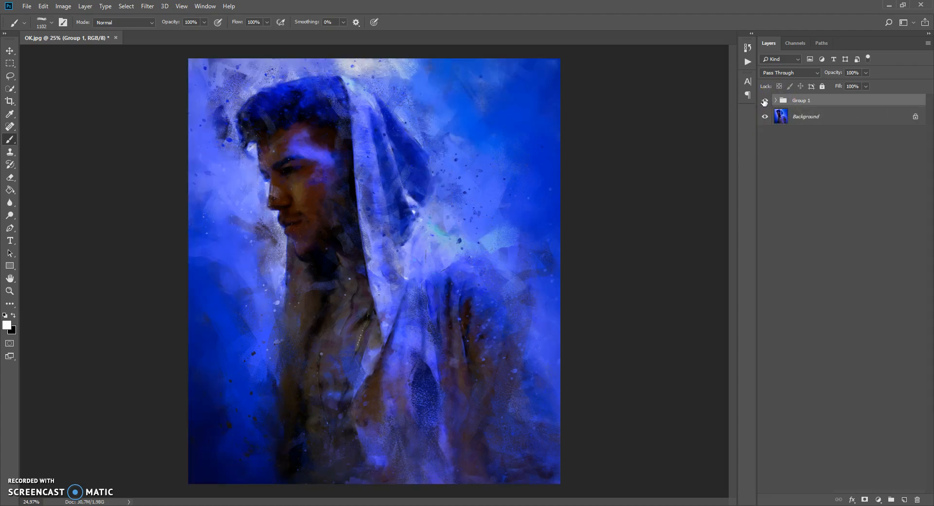
Compare the painted blue version of the whole portrait with the original photo, leaving Group 1 visible
{"action": "left_click", "coordinate": [764, 100]}
{"action": "left_click", "coordinate": [764, 101]}
{"action": "left_click", "coordinate": [764, 101]}
{"action": "left_click", "coordinate": [764, 101]}
{"action": "left_click", "coordinate": [764, 101]}
{"action": "left_click", "coordinate": [764, 100]}
{"action": "left_click", "coordinate": [764, 100]}
{"action": "left_click", "coordinate": [764, 100]}
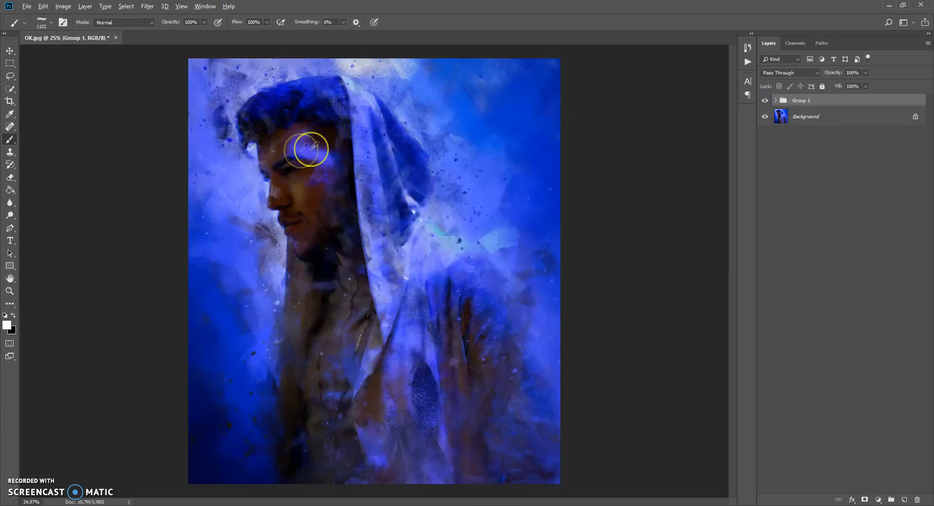
Examine the painted effect on the man's face and hood up close against the original photo
{"action": "scroll", "coordinate": [303, 155], "scroll_direction": "up", "scroll_amount": 5}
{"action": "scroll", "coordinate": [304, 154], "scroll_direction": "down", "scroll_amount": 3}
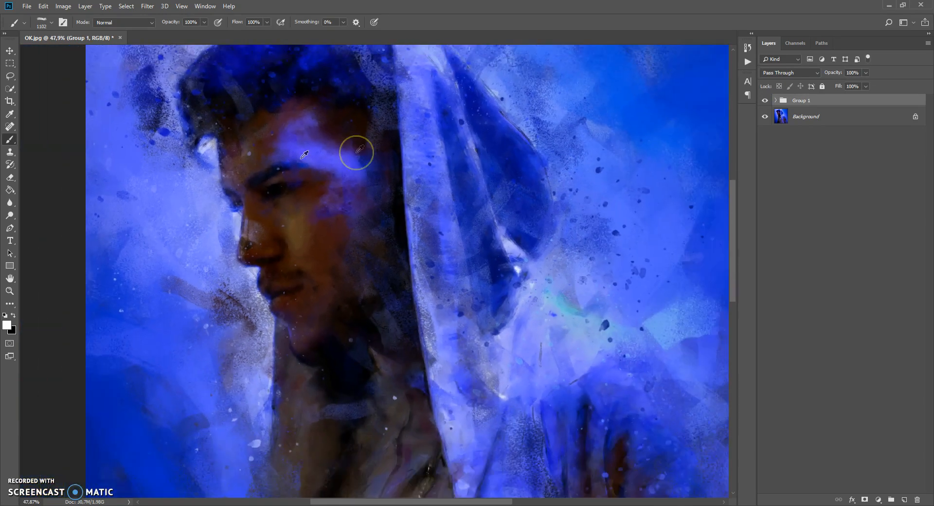
{"action": "left_click", "coordinate": [764, 100]}
{"action": "left_click", "coordinate": [764, 101]}
{"action": "left_click", "coordinate": [764, 101]}
{"action": "left_click", "coordinate": [764, 100]}
{"action": "scroll", "coordinate": [343, 205], "scroll_direction": "down", "scroll_amount": 3}
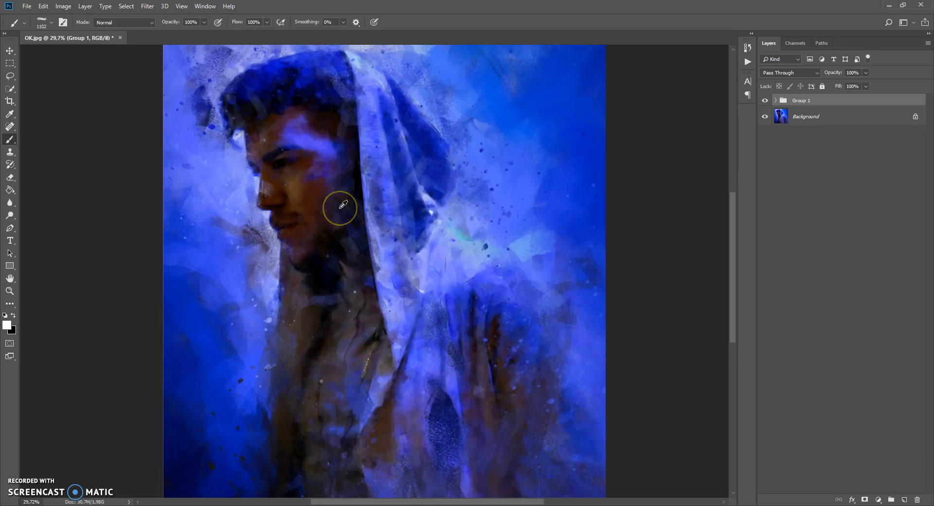
{"action": "scroll", "coordinate": [343, 204], "scroll_direction": "down", "scroll_amount": 1}
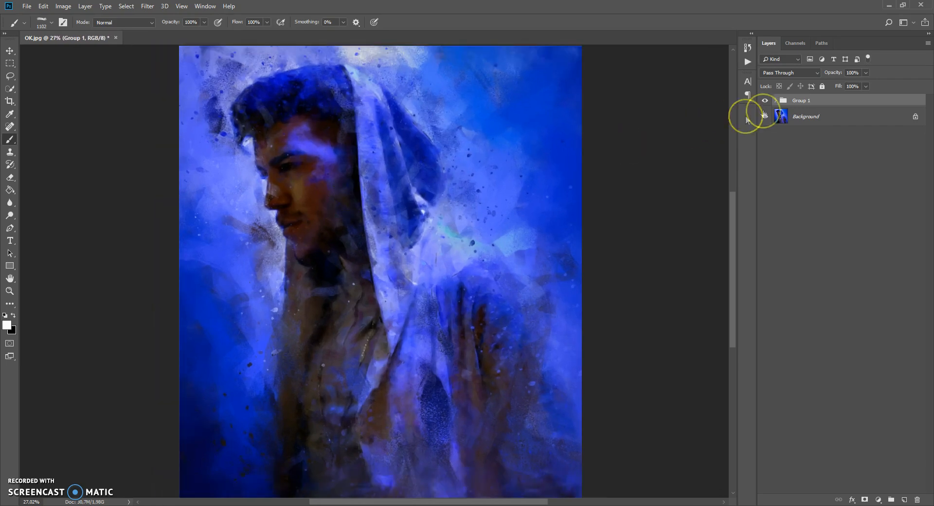
{"action": "left_click", "coordinate": [765, 100]}
{"action": "left_click", "coordinate": [766, 100]}
{"action": "scroll", "coordinate": [467, 166], "scroll_direction": "down", "scroll_amount": 1}
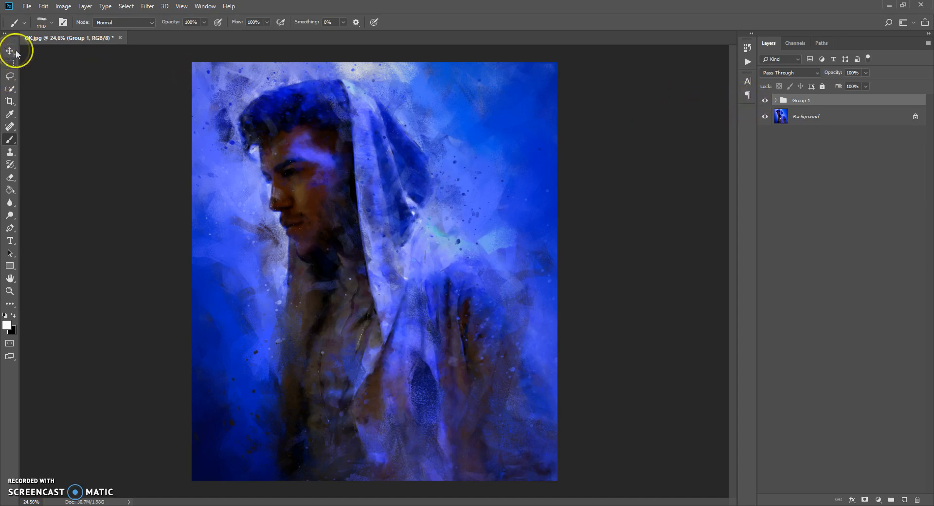
Close OK.jpg without saving the changes and open the a4 image from the For video folder
{"action": "left_click", "coordinate": [119, 38]}
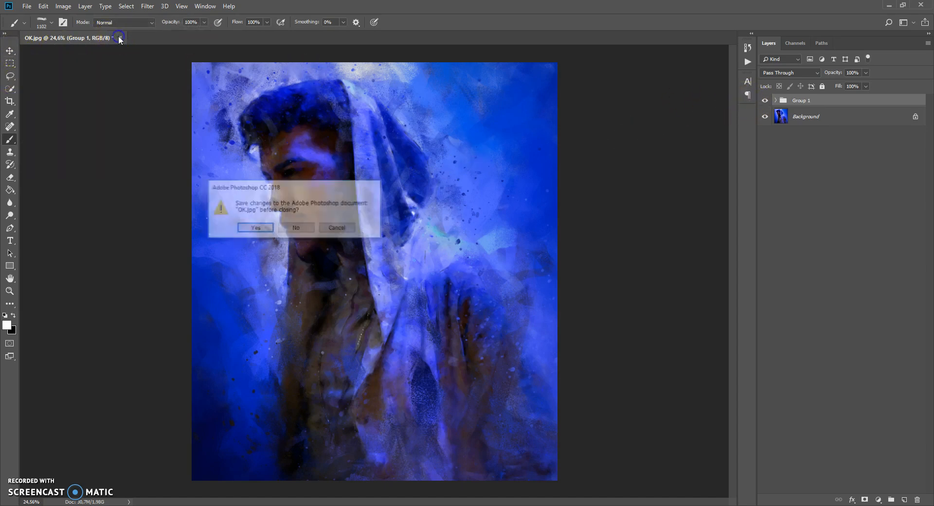
{"action": "left_click", "coordinate": [304, 230]}
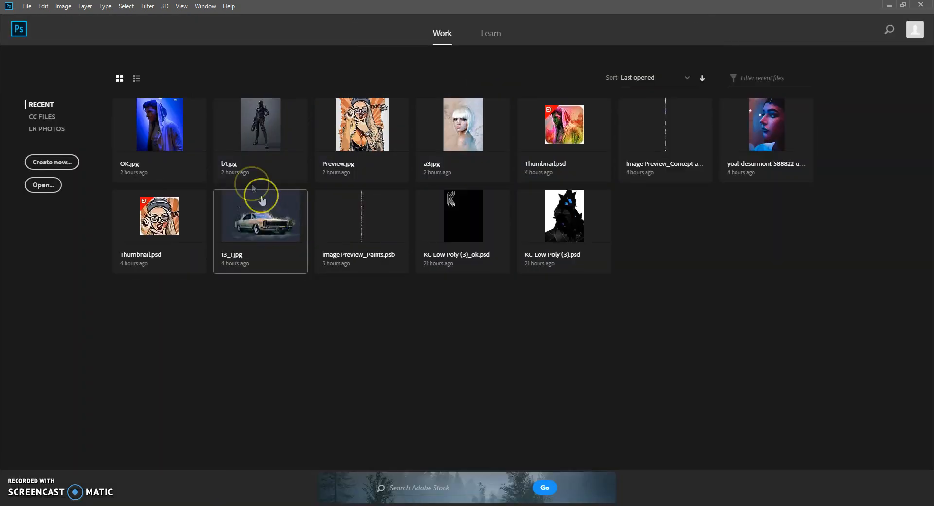
{"action": "left_click", "coordinate": [27, 5]}
{"action": "left_click", "coordinate": [119, 25]}
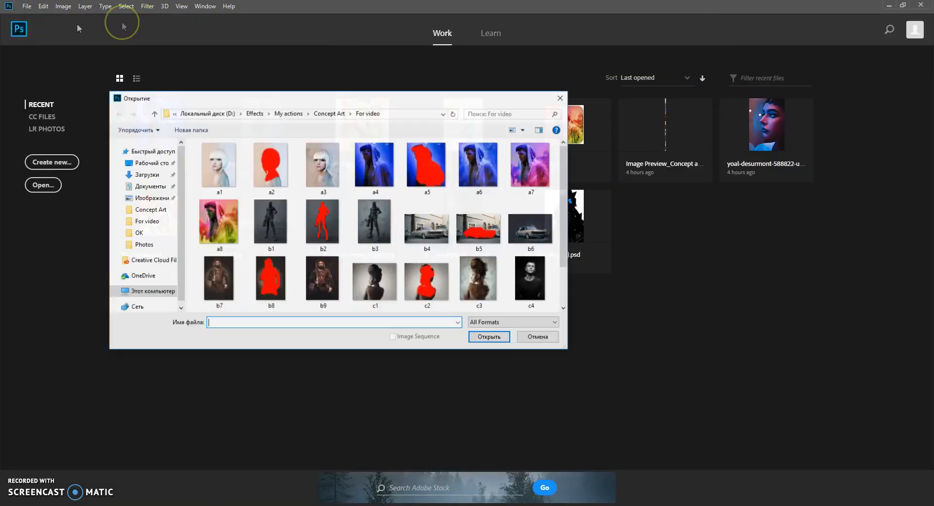
{"action": "double_click", "coordinate": [384, 159]}
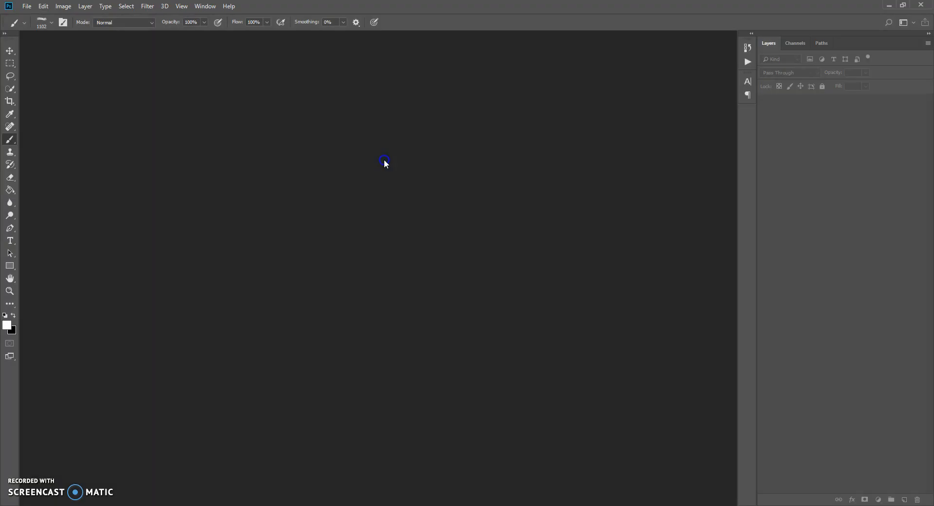